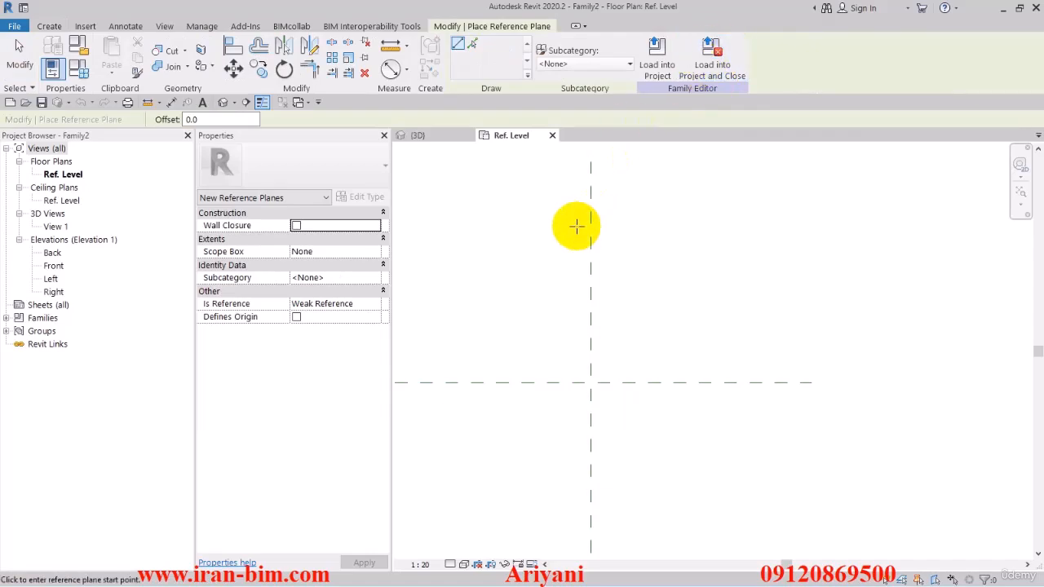
# Step: Draw a horizontal reference plane about 606 above the horizontal centre plane and a vertical one about 121 right of the vertical centre plane, with permanent dimensions
pyautogui.moveTo(573, 328); pyautogui.dragTo(594, 322, button='middle')
pyautogui.click(514, 309)
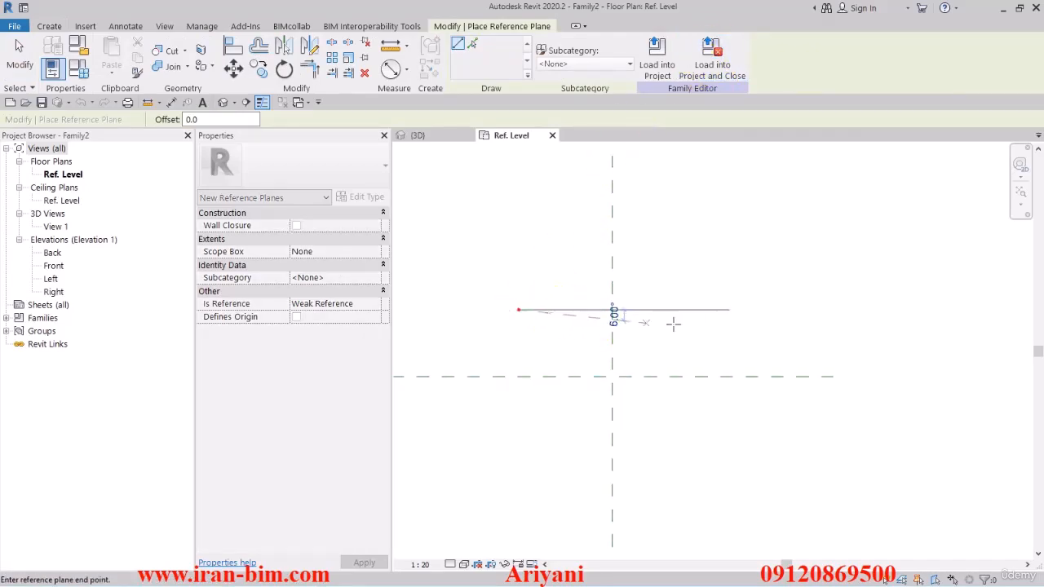
pyautogui.click(764, 309)
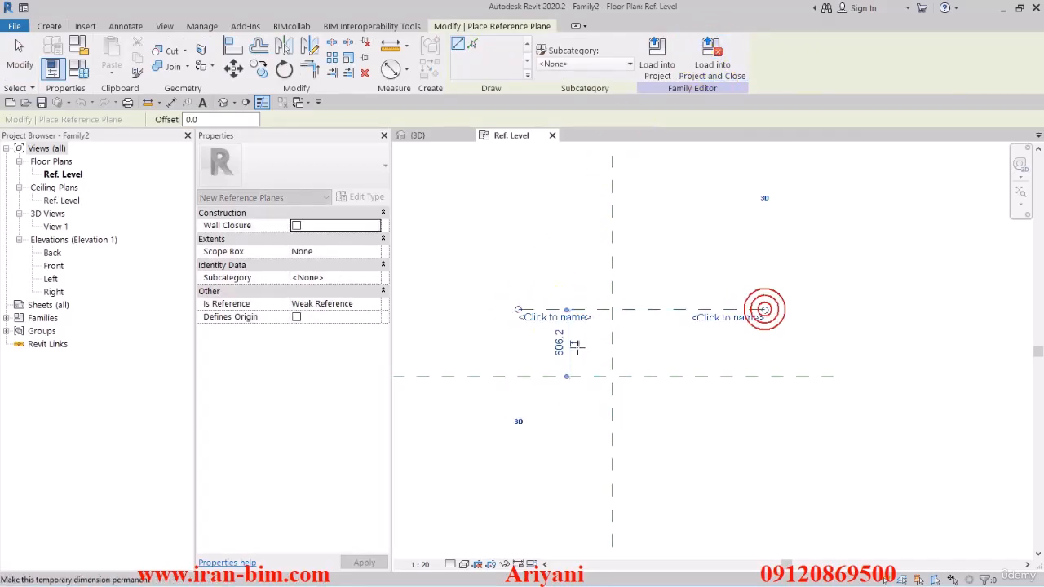
pyautogui.click(625, 287)
pyautogui.click(625, 438)
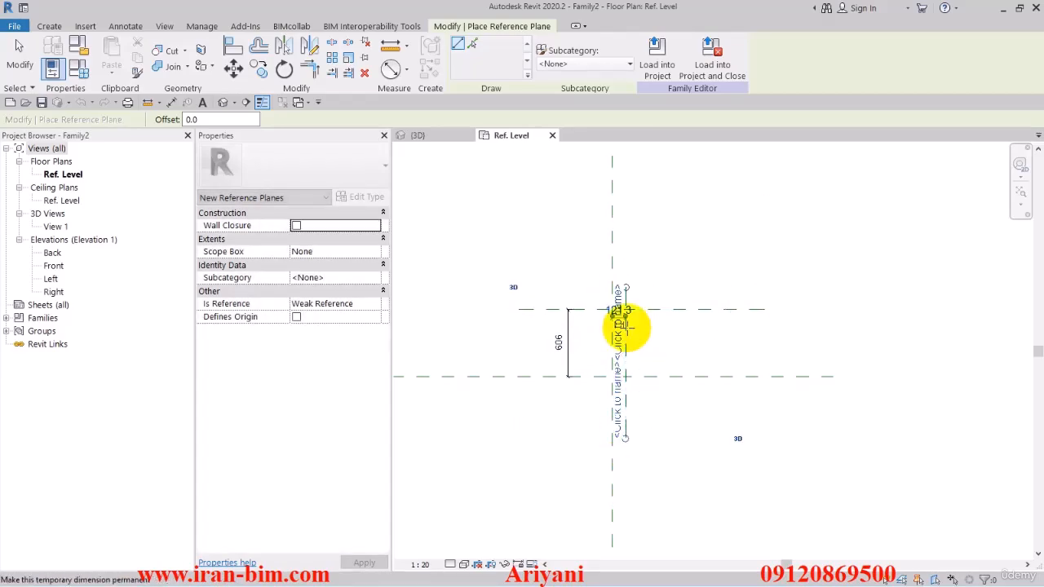
pyautogui.scroll(5, 624, 326)
pyautogui.click(20, 56)
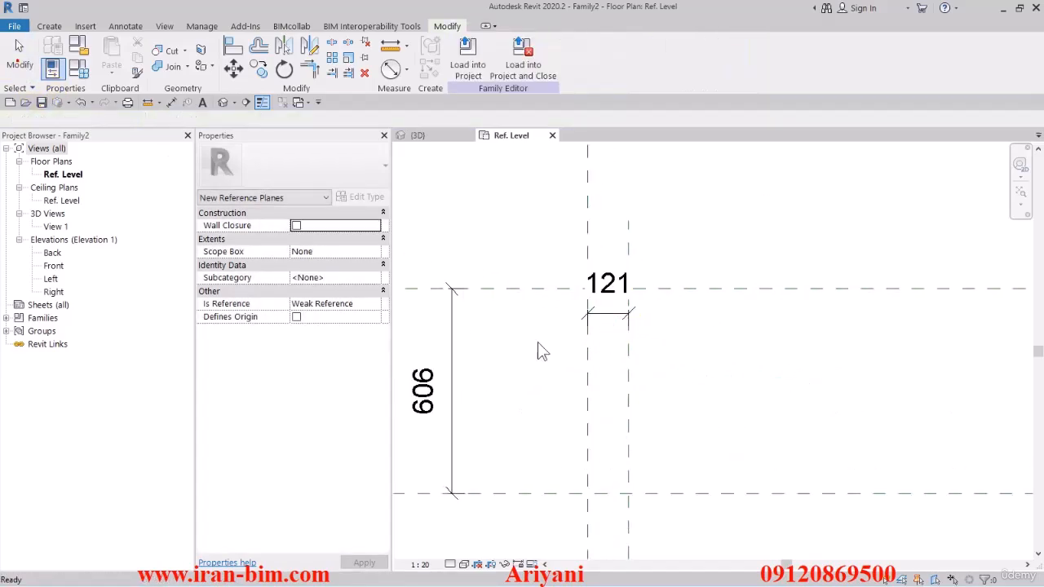
# Step: Set the new horizontal plane's distance from the centre to 195 and the new vertical plane's distance to 50
pyautogui.moveTo(525, 294); pyautogui.dragTo(628, 237, button='middle')
pyautogui.click(603, 234)
pyautogui.click(526, 334)
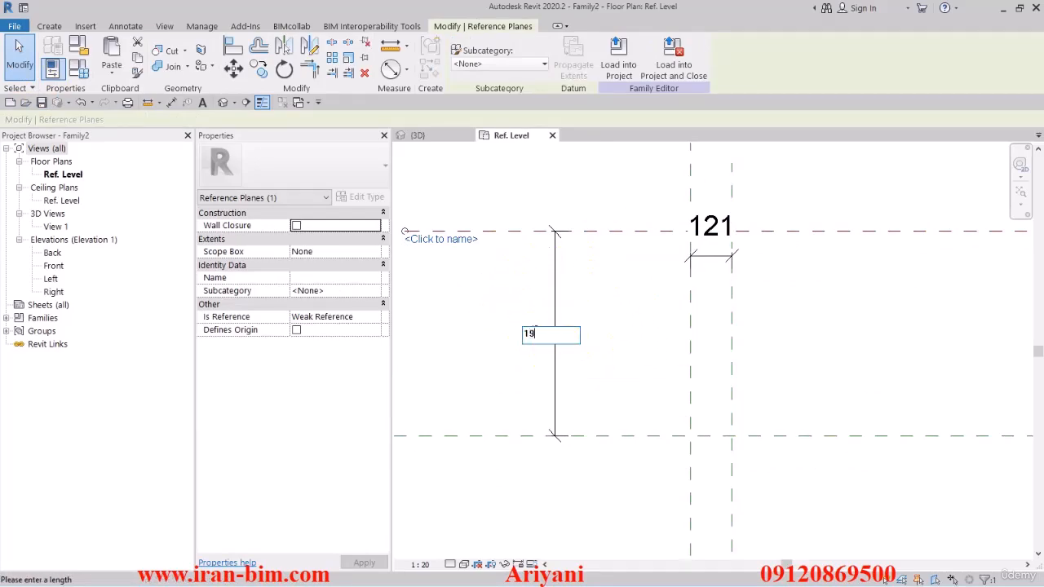
pyautogui.press('Return')
pyautogui.click(730, 321)
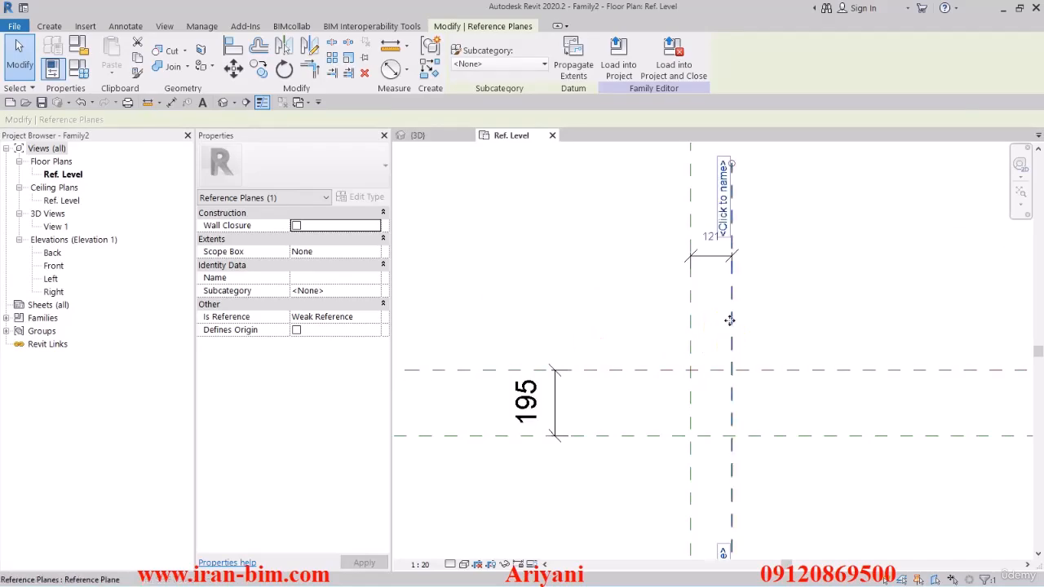
pyautogui.write('50')
pyautogui.press('Return')
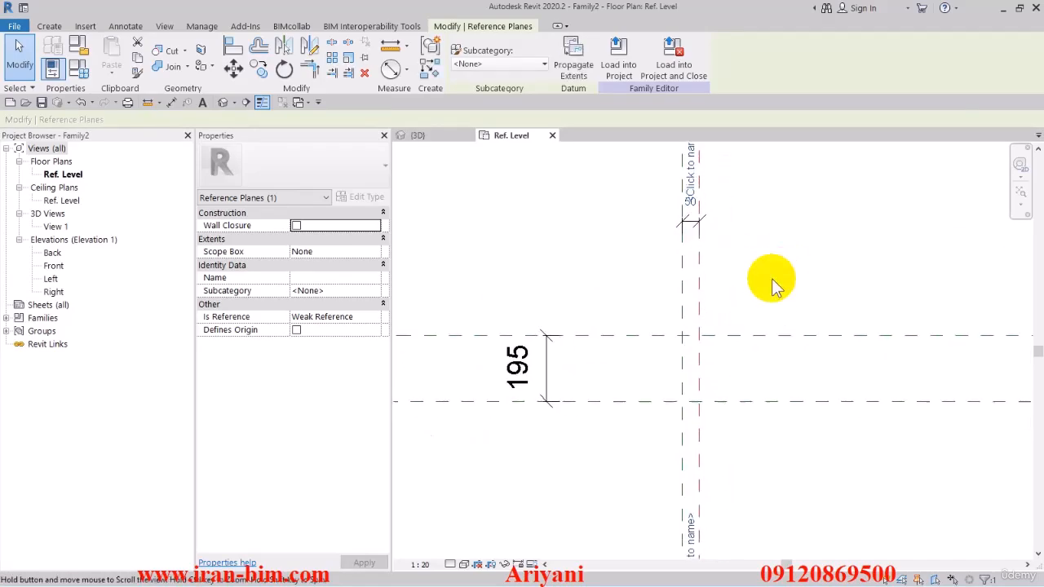
pyautogui.click(744, 364)
# Step: Create a reference plane offset 25 from the outer vertical plane toward the centre, and delete the surplus offset plane on its outer side
pyautogui.moveTo(744, 364); pyautogui.dragTo(652, 350, button='middle')
pyautogui.scroll(2, 709, 346)
pyautogui.click(51, 29)
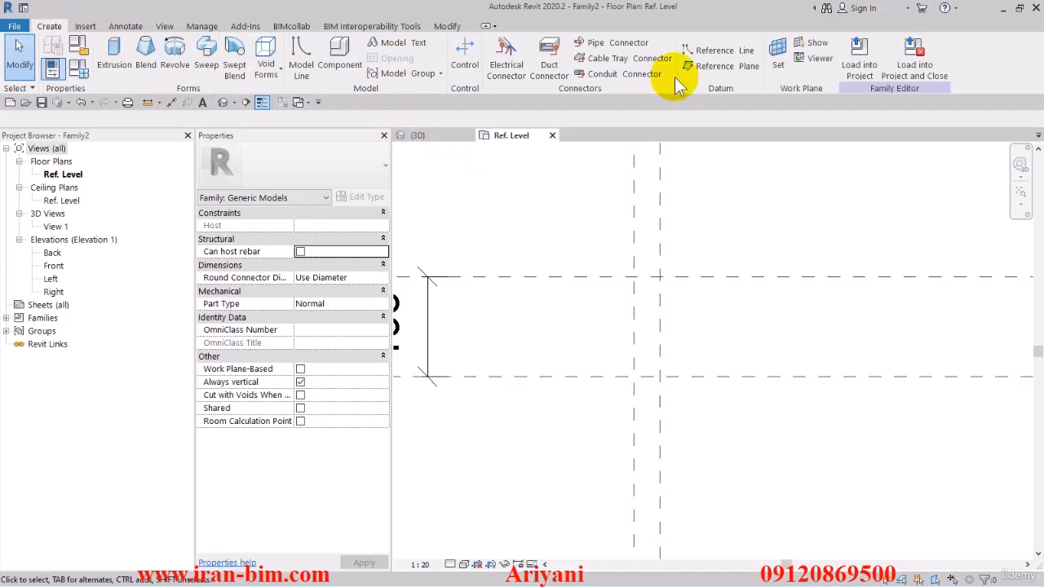
pyautogui.click(716, 67)
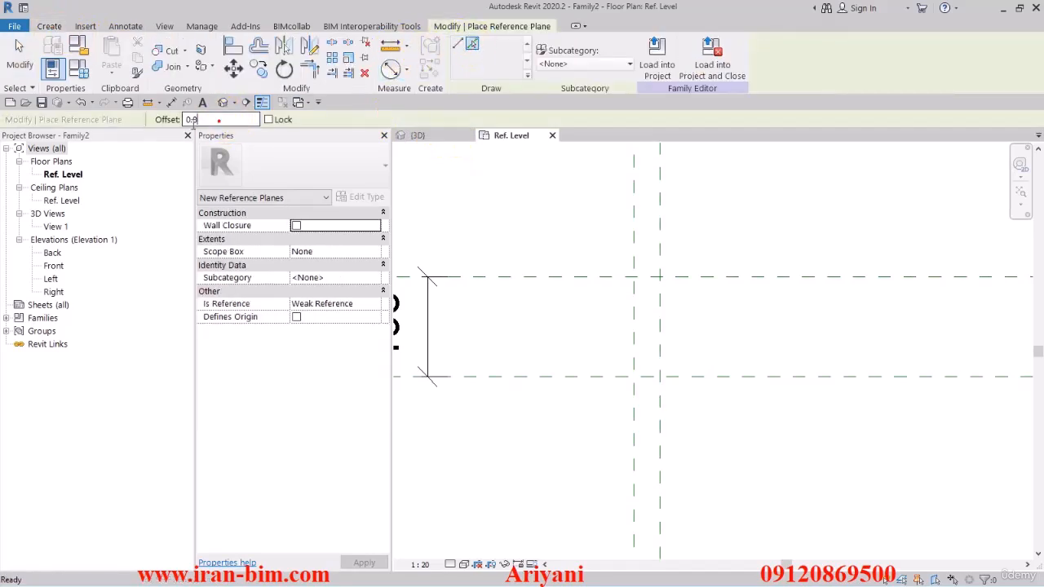
pyautogui.write('25')
pyautogui.click(661, 343)
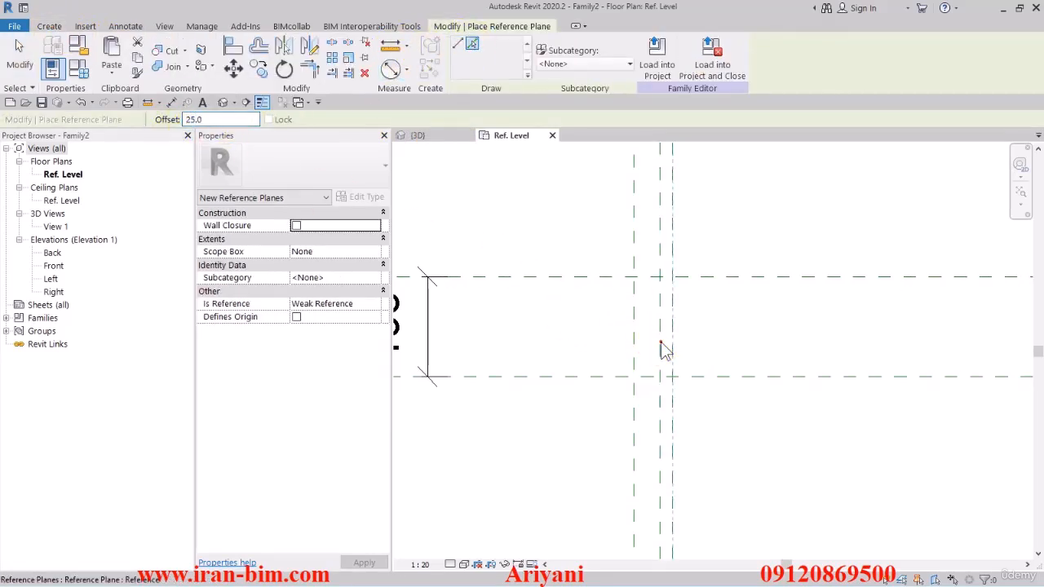
pyautogui.press('Escape')
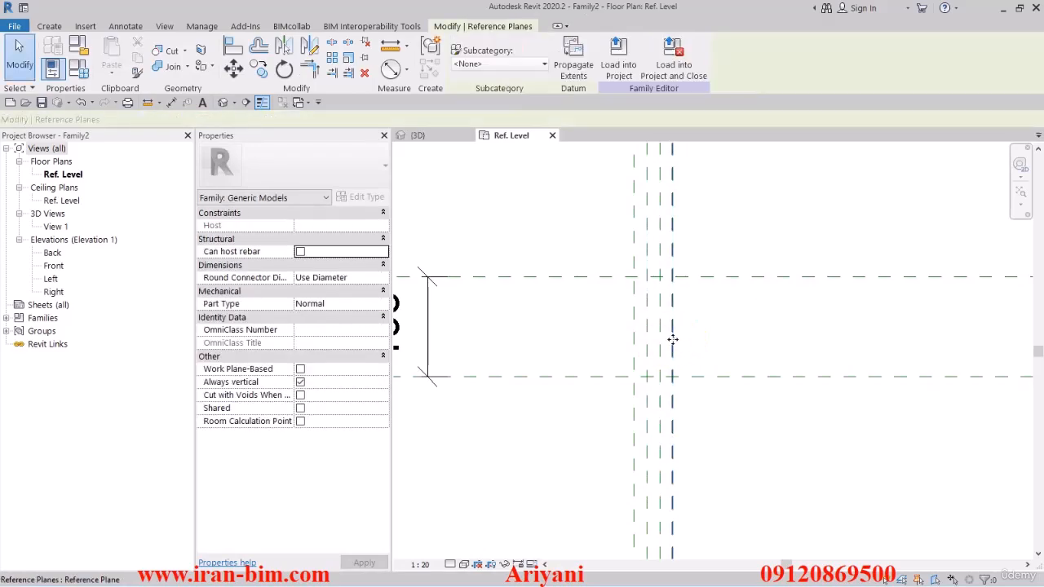
pyautogui.click(672, 334)
pyautogui.press('Delete')
pyautogui.click(49, 26)
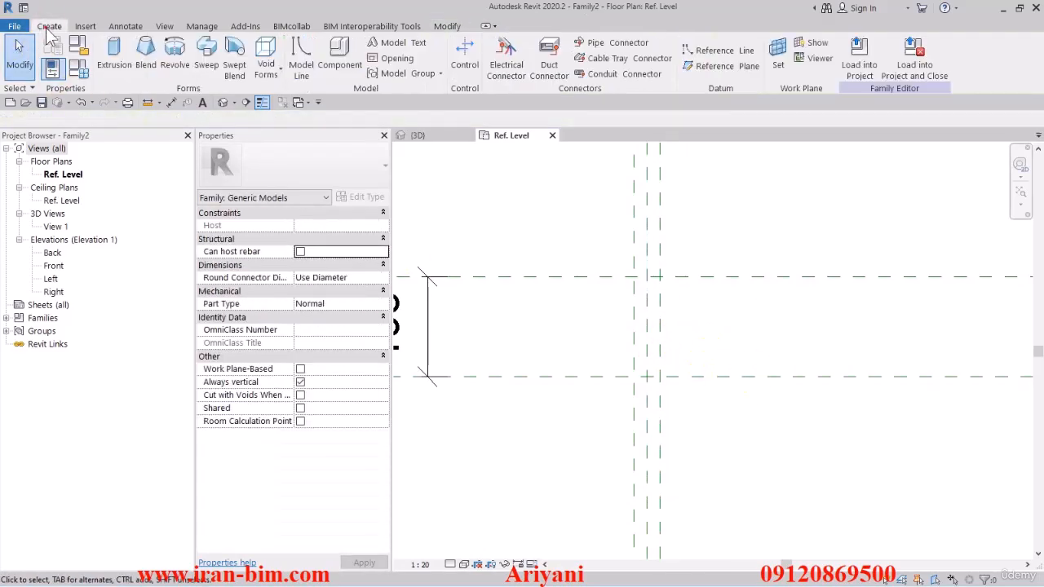
pyautogui.click(207, 64)
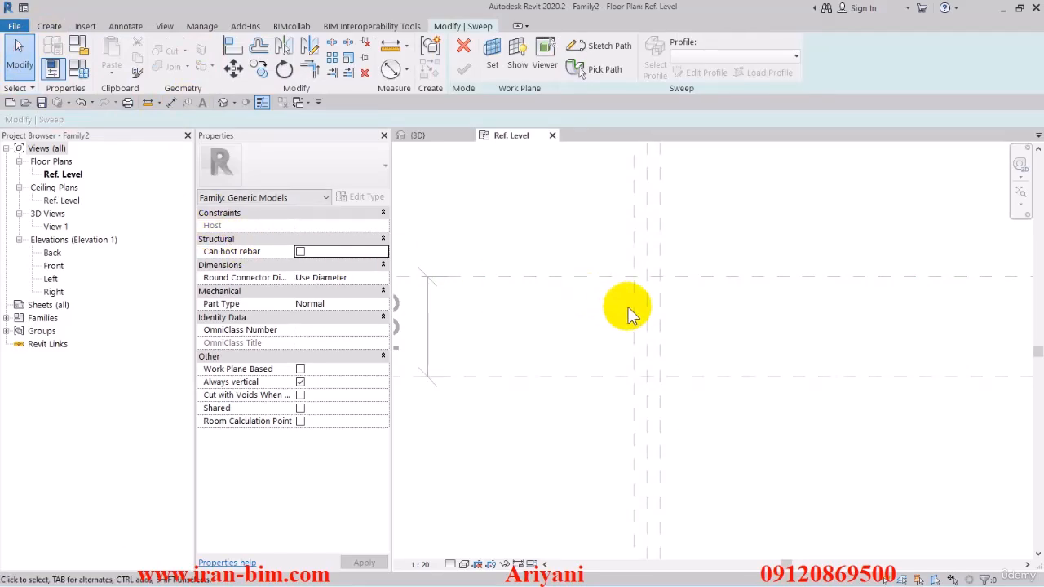
pyautogui.scroll(-3, 595, 313)
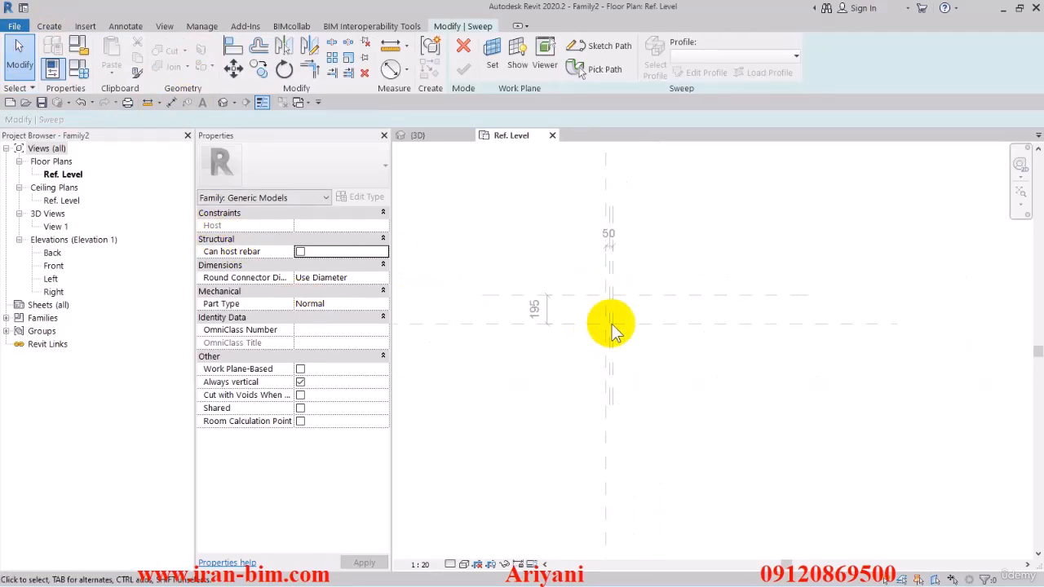
pyautogui.click(464, 69)
pyautogui.scroll(2, 594, 272)
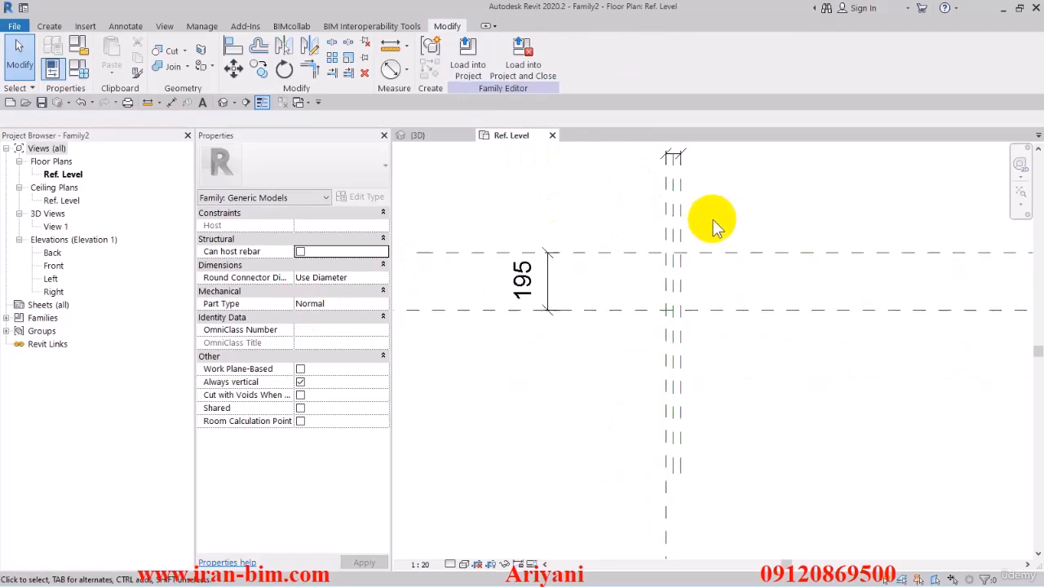
# Step: Undo all reference planes and dimensions added in the Ref. Level plan, leaving only the original centre planes
pyautogui.hotkey('ctrl', 'z')
pyautogui.hotkey('ctrl', 'z')
pyautogui.hotkey('ctrl', 'z')
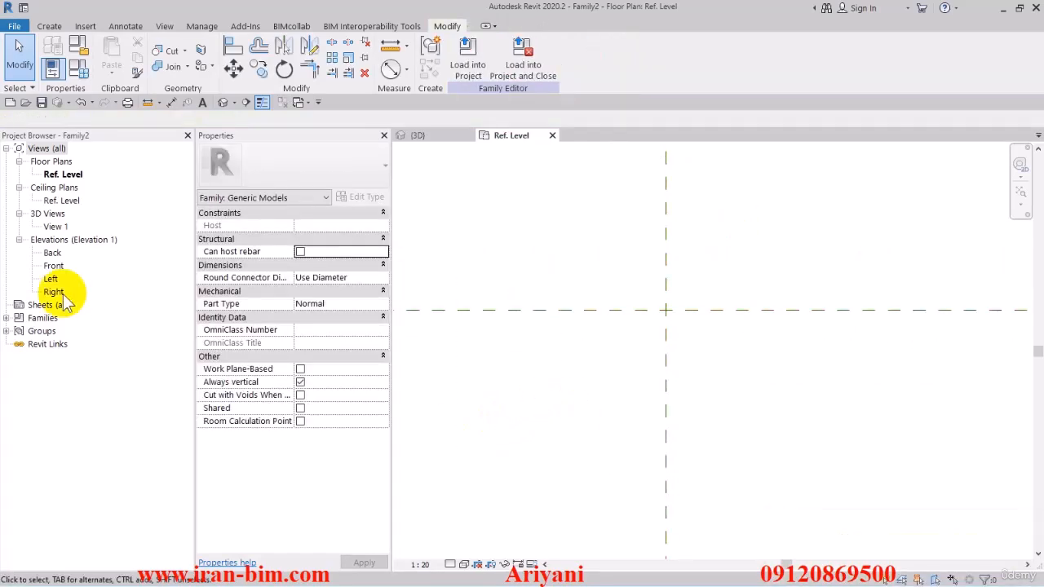
# Step: In the Front elevation, draw a short horizontal reference plane across the vertical centre plane, 195 above Ref. Level
pyautogui.doubleClick(53, 266)
pyautogui.scroll(2, 650, 438)
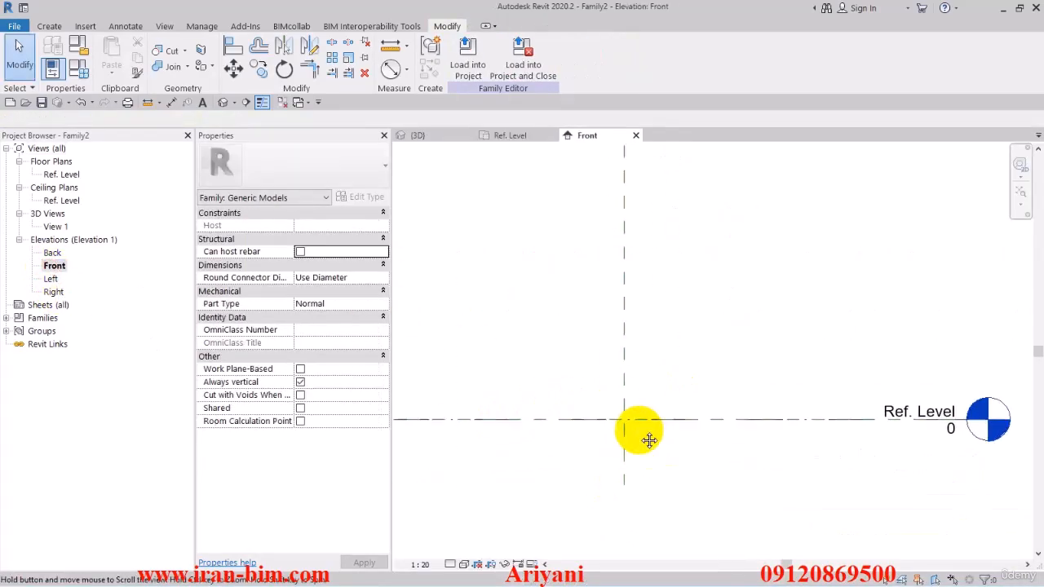
pyautogui.click(49, 26)
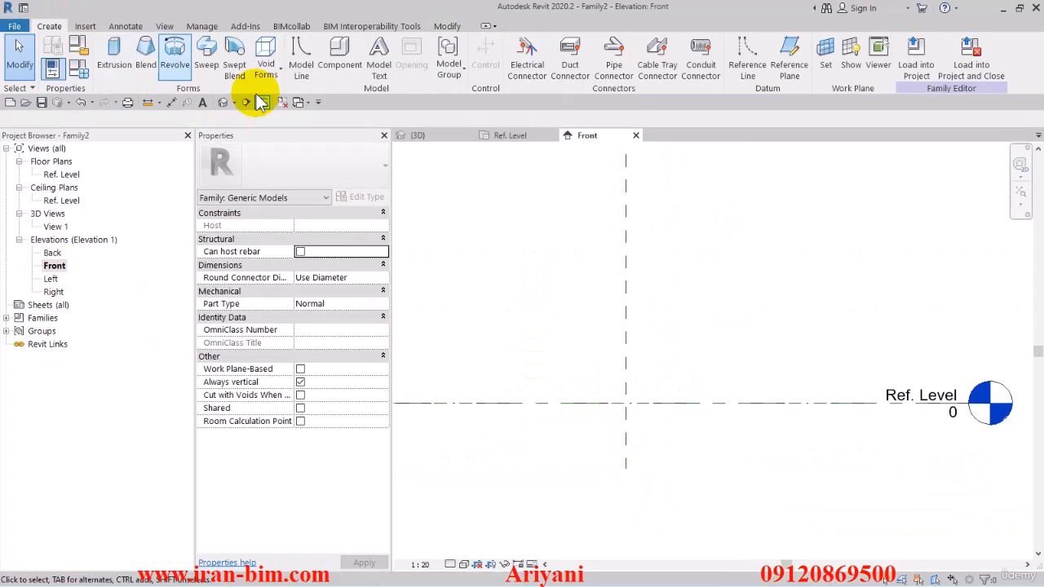
pyautogui.click(790, 70)
pyautogui.click(600, 389)
pyautogui.click(718, 390)
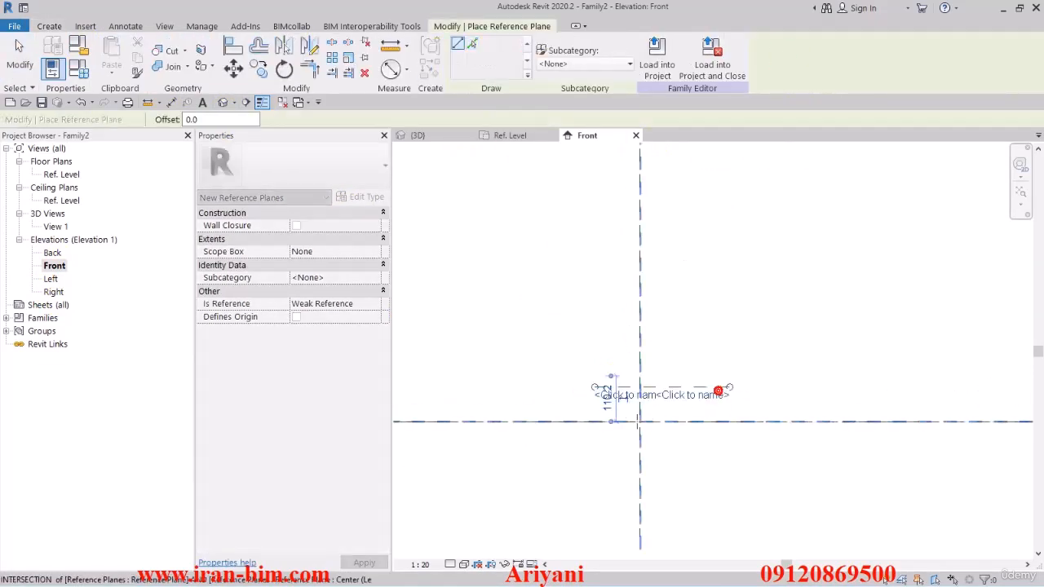
pyautogui.scroll(2, 636, 422)
pyautogui.click(605, 391)
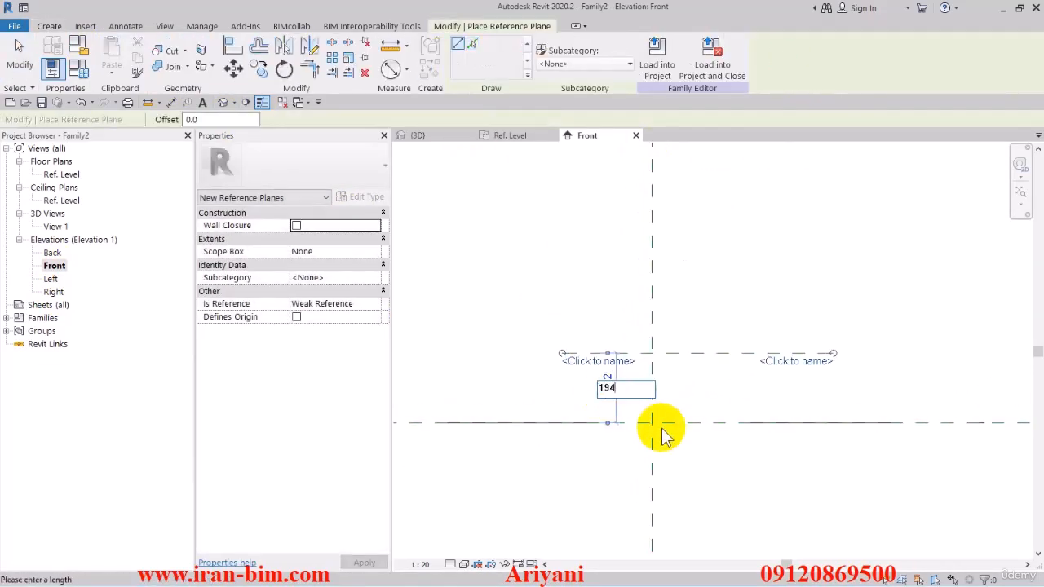
pyautogui.write('195')
pyautogui.press('Return')
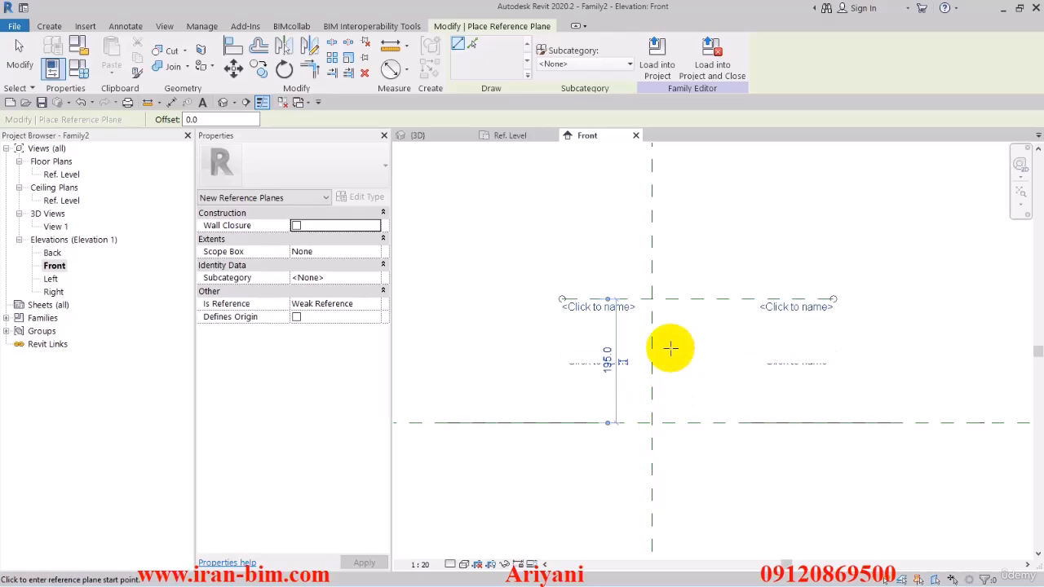
# Step: Draw a vertical reference plane to the right of the centre plane and set its distance from it to 25
pyautogui.click(672, 268)
pyautogui.click(669, 480)
pyautogui.click(660, 302)
pyautogui.scroll(4, 659, 308)
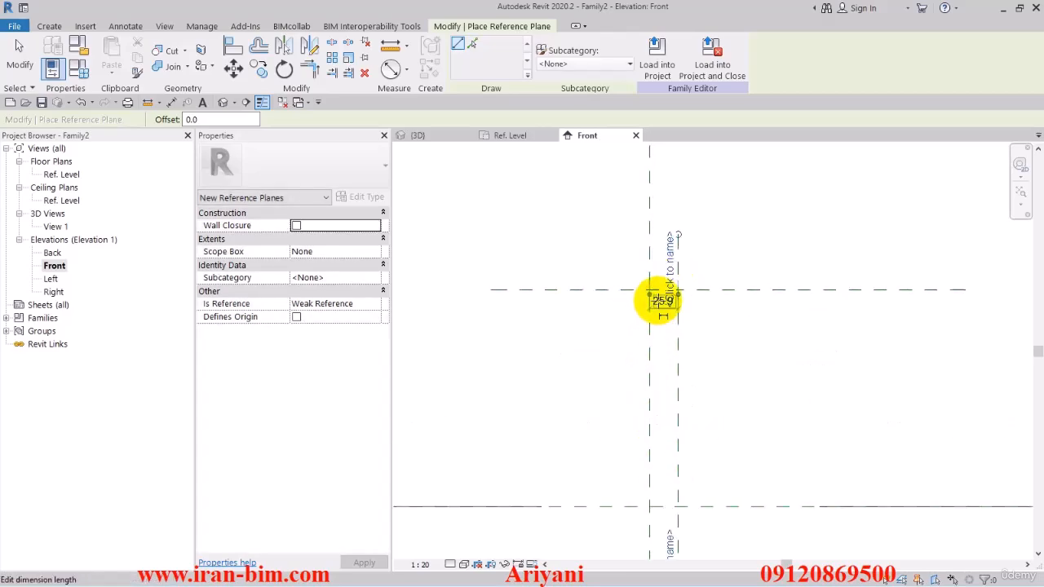
pyautogui.write('25')
pyautogui.press('Return')
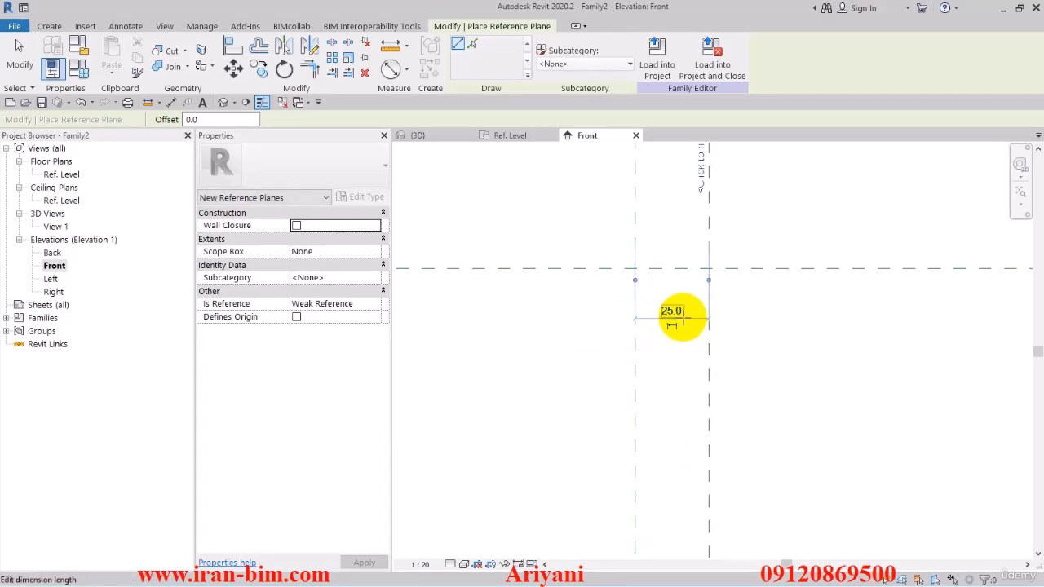
# Step: Draw a second vertical reference plane 25 to the right of the first added one, and finish placing planes
pyautogui.click(730, 233)
pyautogui.scroll(-2, 729, 464)
pyautogui.moveTo(729, 464); pyautogui.dragTo(703, 334, button='middle')
pyautogui.scroll(-1, 703, 334)
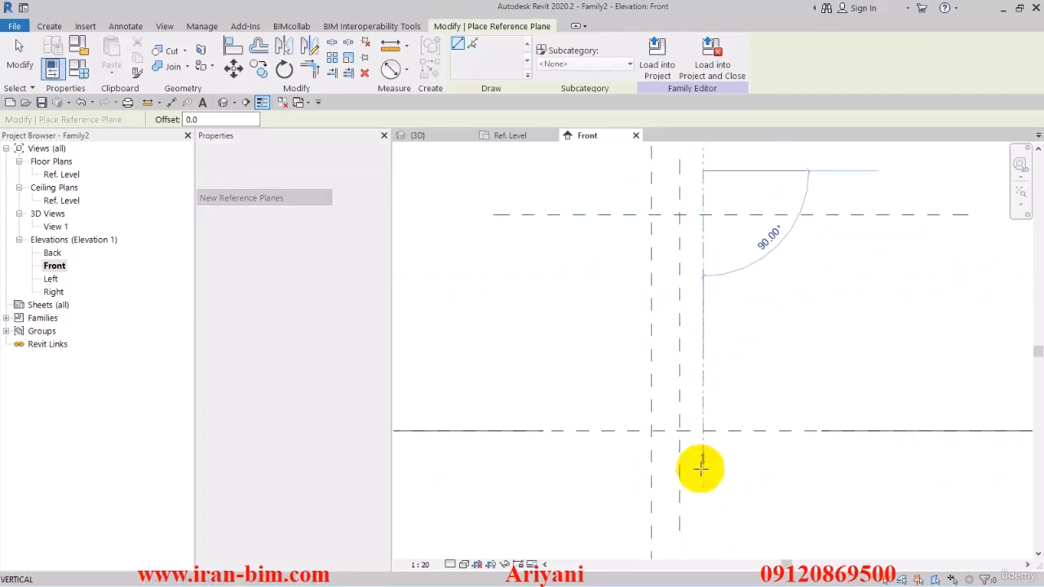
pyautogui.click(703, 485)
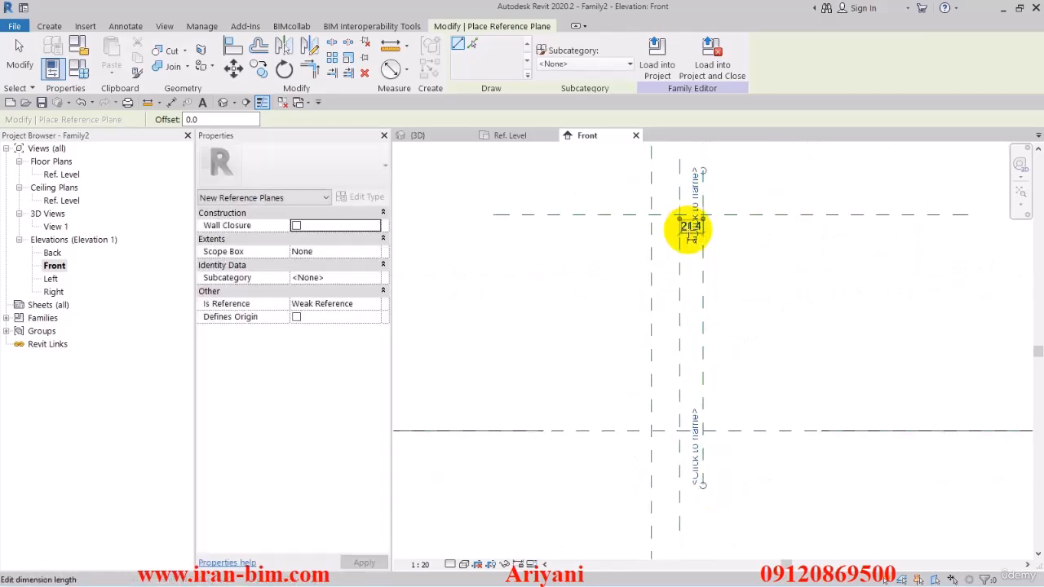
pyautogui.click(690, 227)
pyautogui.scroll(2, 689, 233)
pyautogui.write('25')
pyautogui.press('Return')
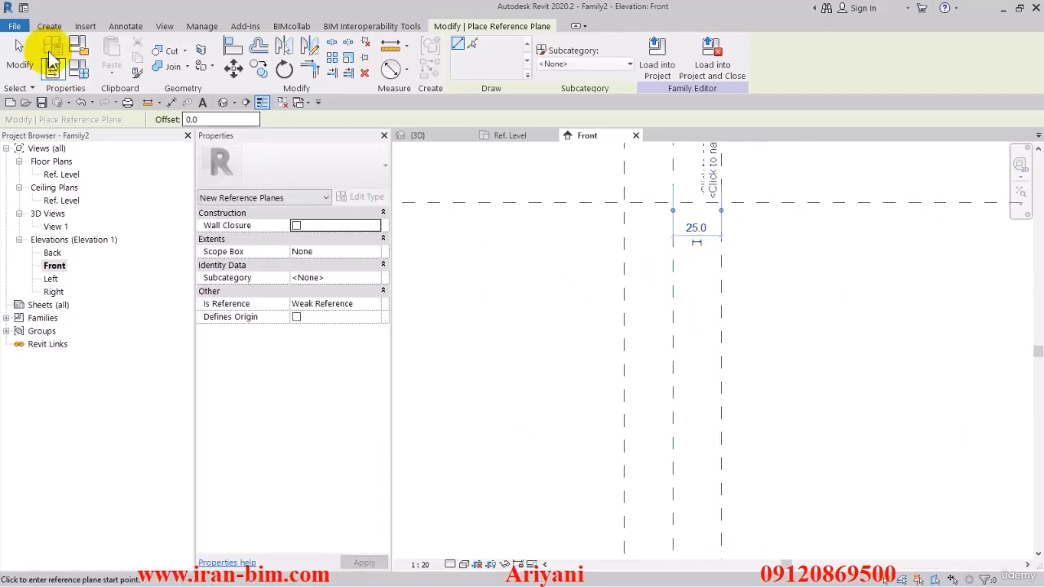
pyautogui.click(19, 57)
pyautogui.scroll(-2, 650, 375)
pyautogui.scroll(-1, 571, 364)
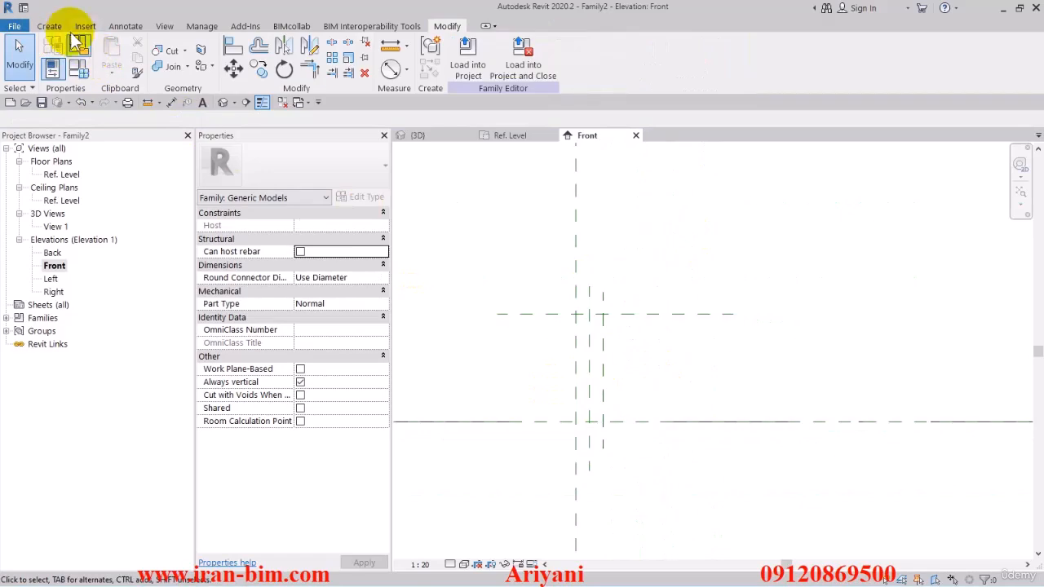
pyautogui.click(50, 27)
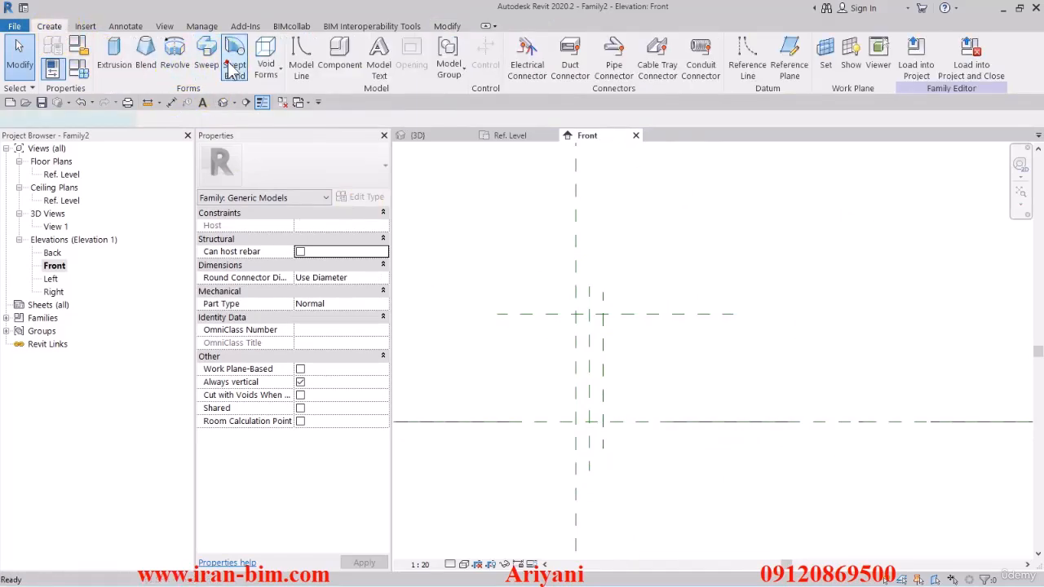
pyautogui.click(234, 65)
pyautogui.click(463, 49)
# Step: Start a sweep with a sketched path and draw 25-radius circles where the middle vertical plane crosses Ref. Level and the upper horizontal plane
pyautogui.click(55, 28)
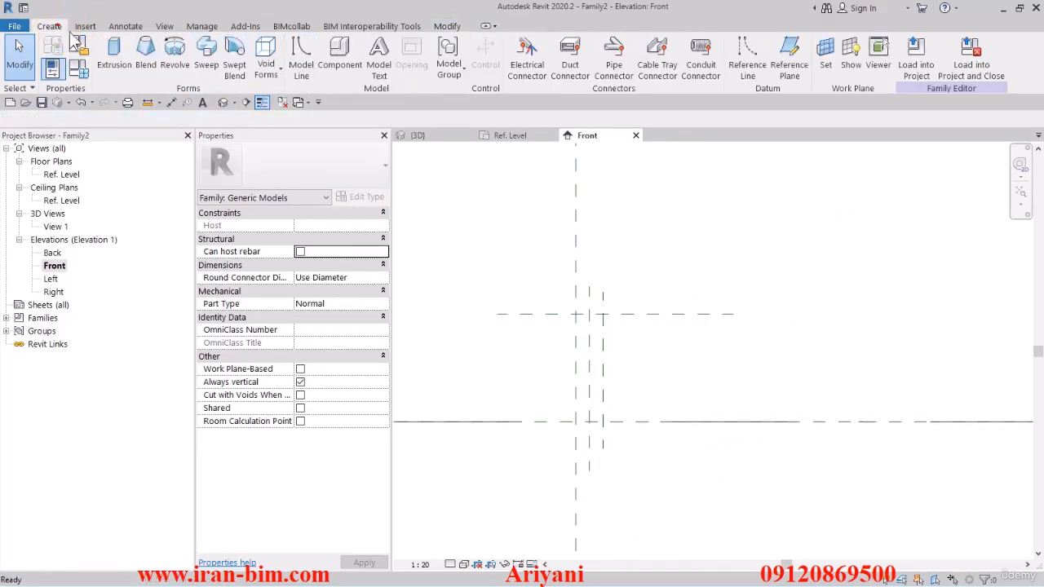
pyautogui.click(206, 57)
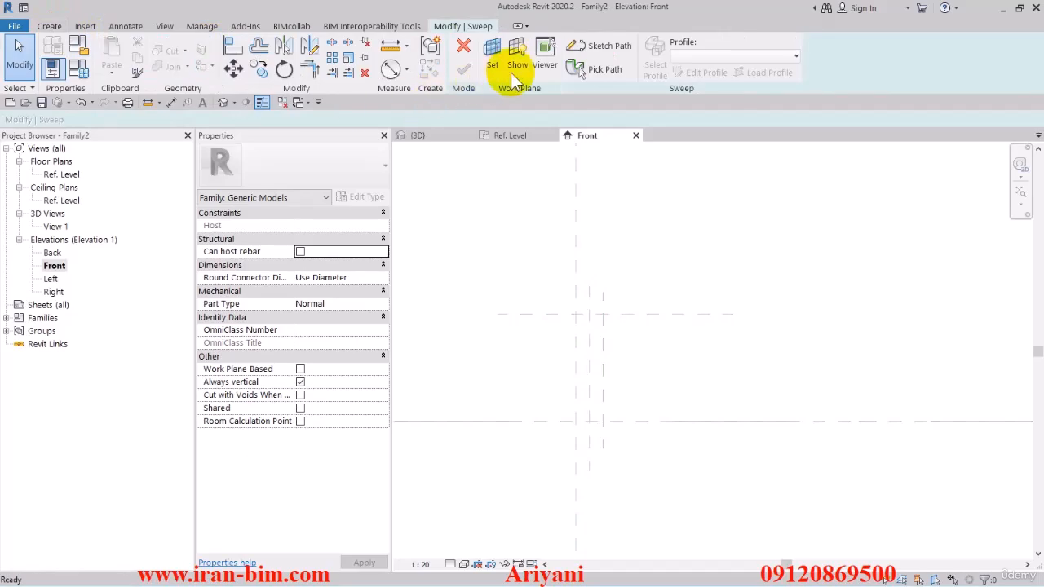
pyautogui.click(589, 49)
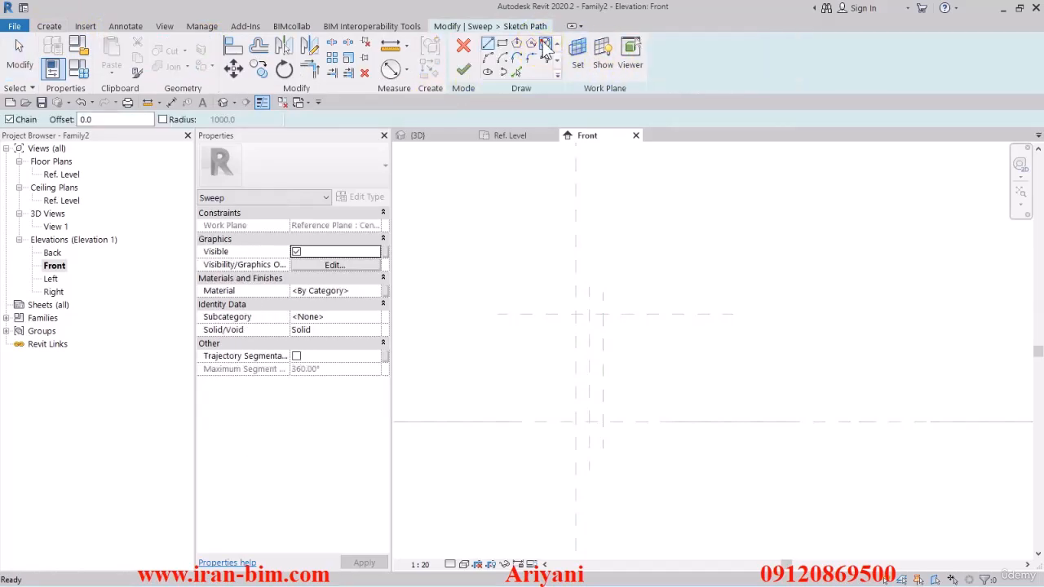
pyautogui.click(546, 44)
pyautogui.scroll(2, 564, 435)
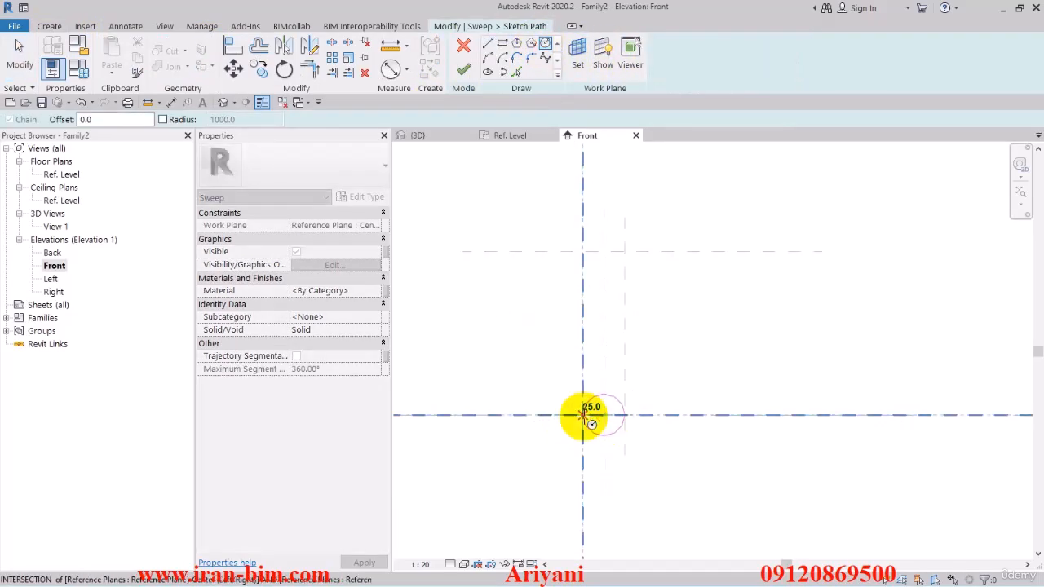
pyautogui.click(583, 416)
pyautogui.click(603, 251)
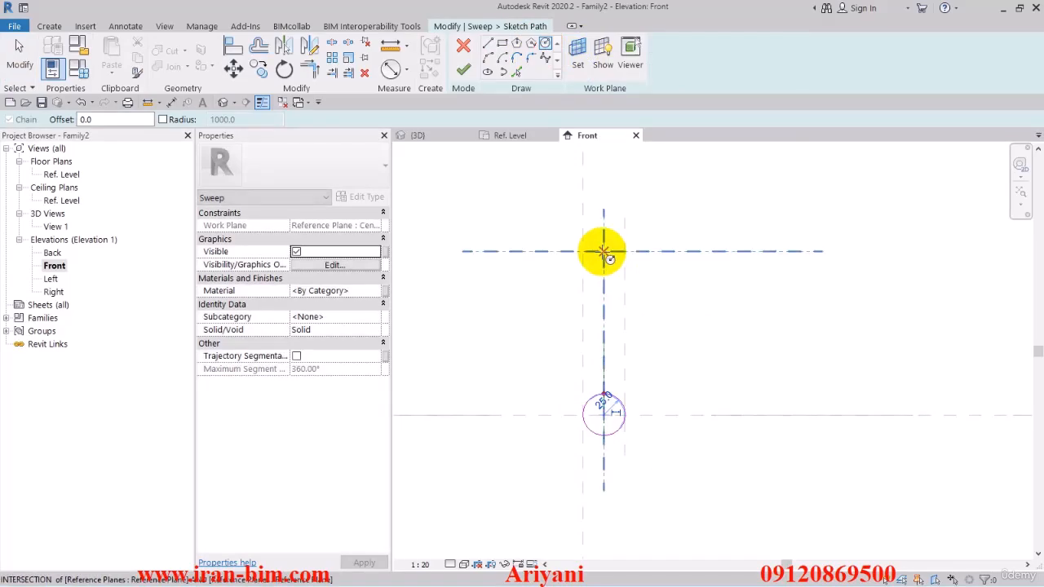
# Step: Draw a diagonal path line from the left side of the upper circle to the right side of the lower circle
pyautogui.click(487, 44)
pyautogui.scroll(2, 566, 233)
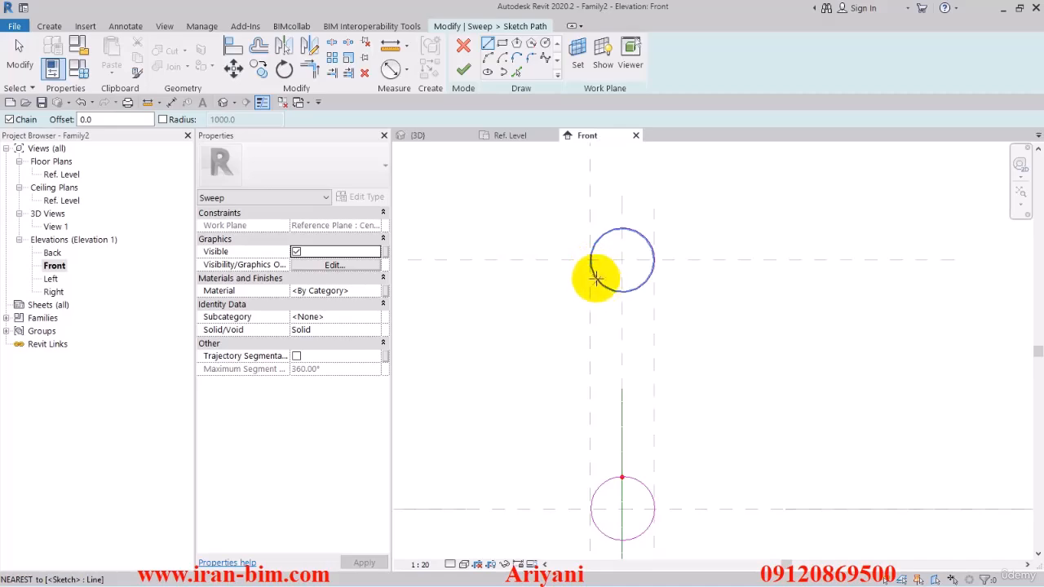
pyautogui.click(588, 261)
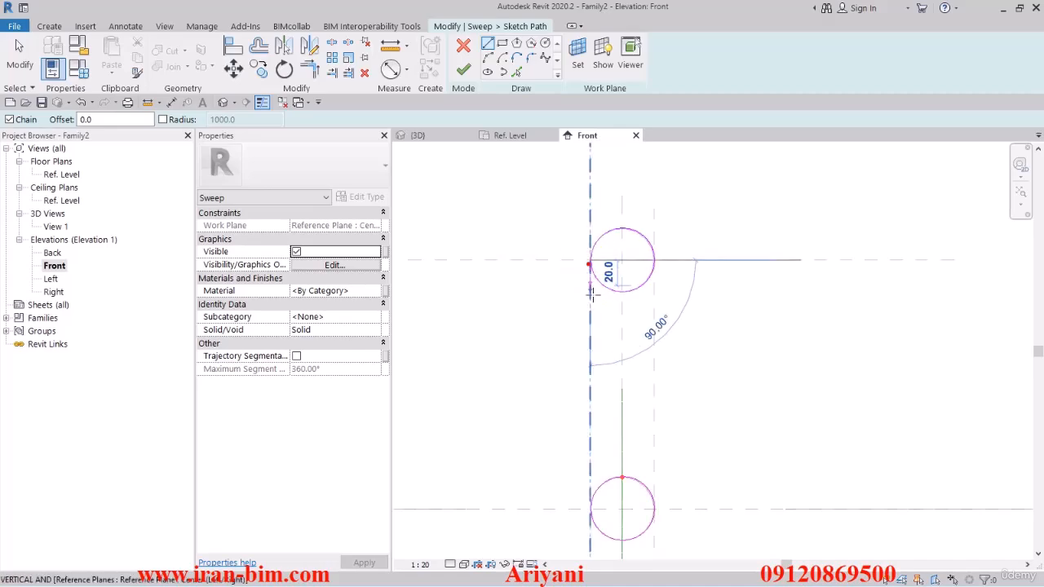
pyautogui.click(650, 505)
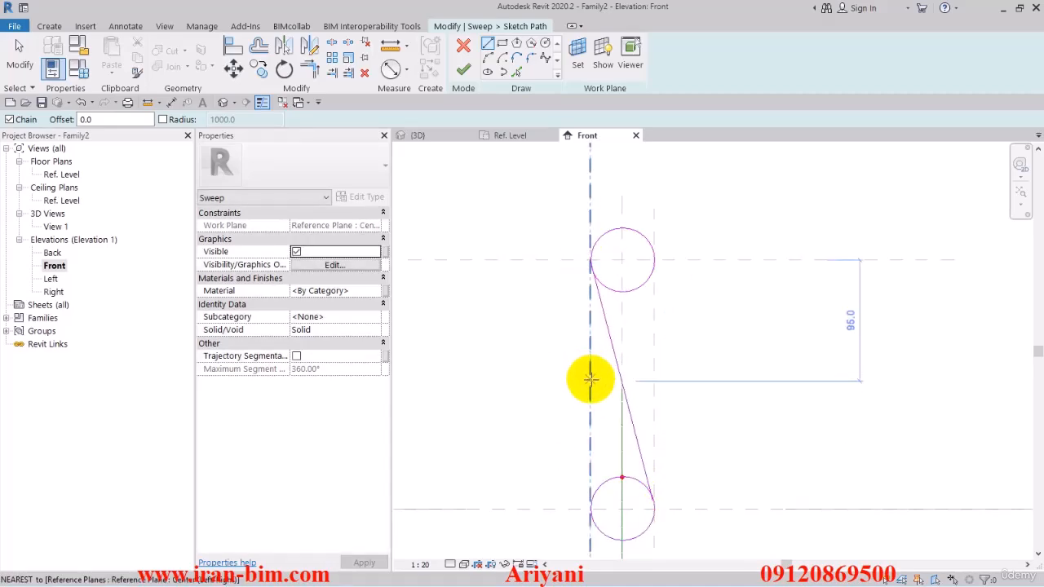
pyautogui.press('Escape')
pyautogui.press('Escape')
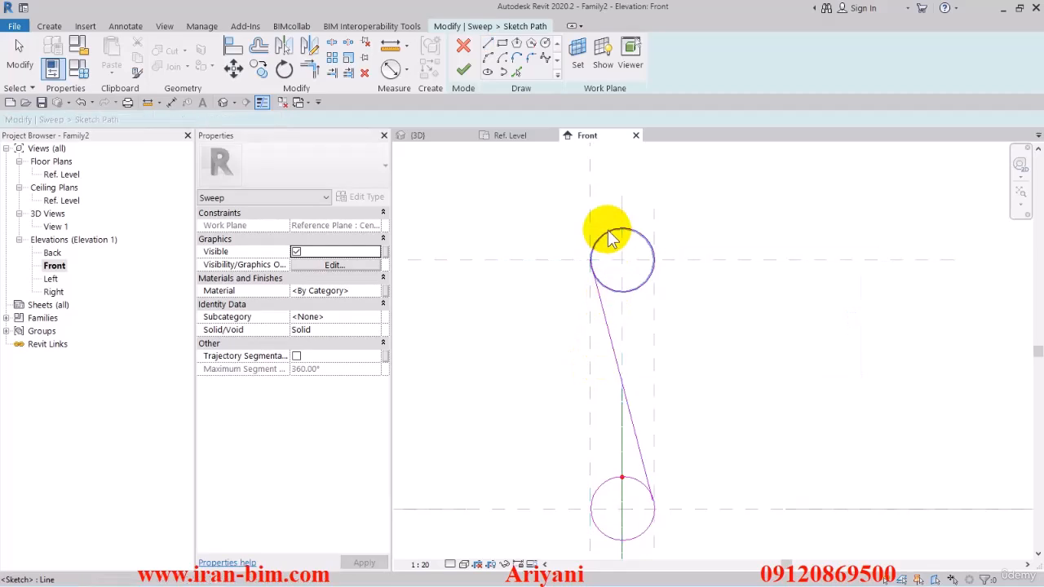
# Step: Split both circles without deleting inner segments, and trim the lower circle against the diagonal line, keeping its lower arc
pyautogui.click(607, 234)
pyautogui.click(331, 42)
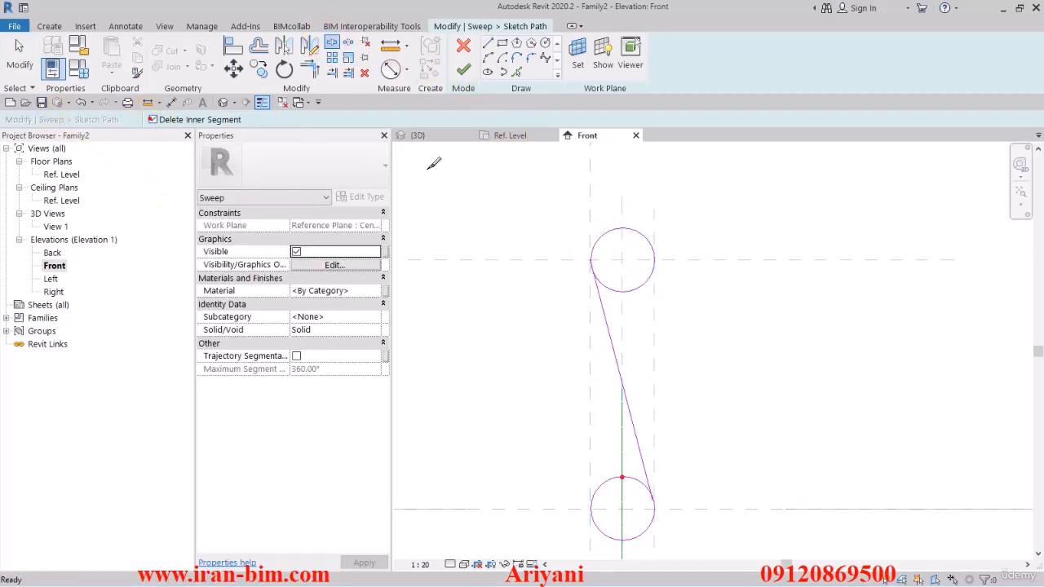
pyautogui.click(153, 120)
pyautogui.click(603, 234)
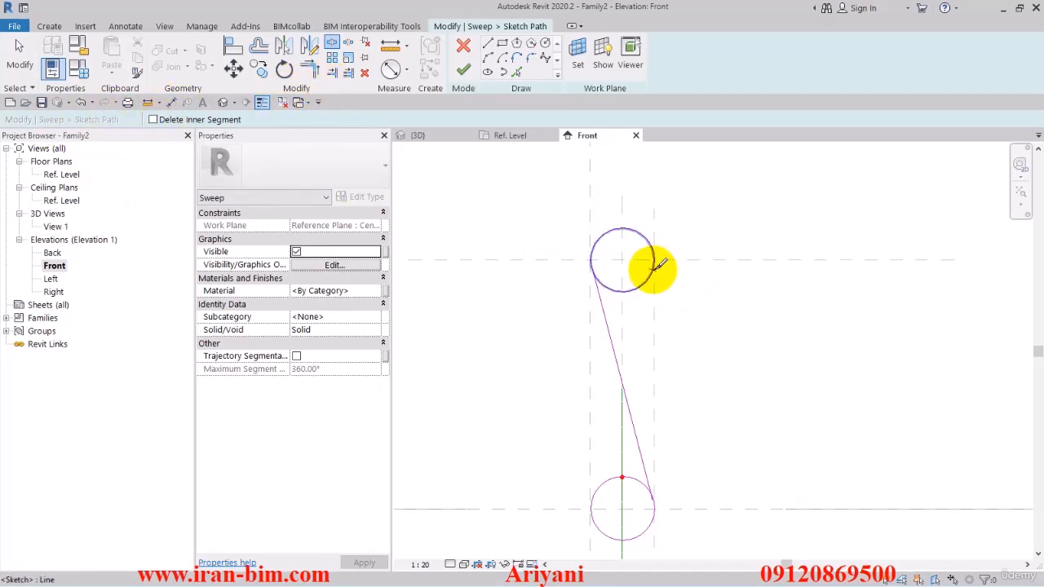
pyautogui.moveTo(616, 490); pyautogui.dragTo(609, 414, button='middle')
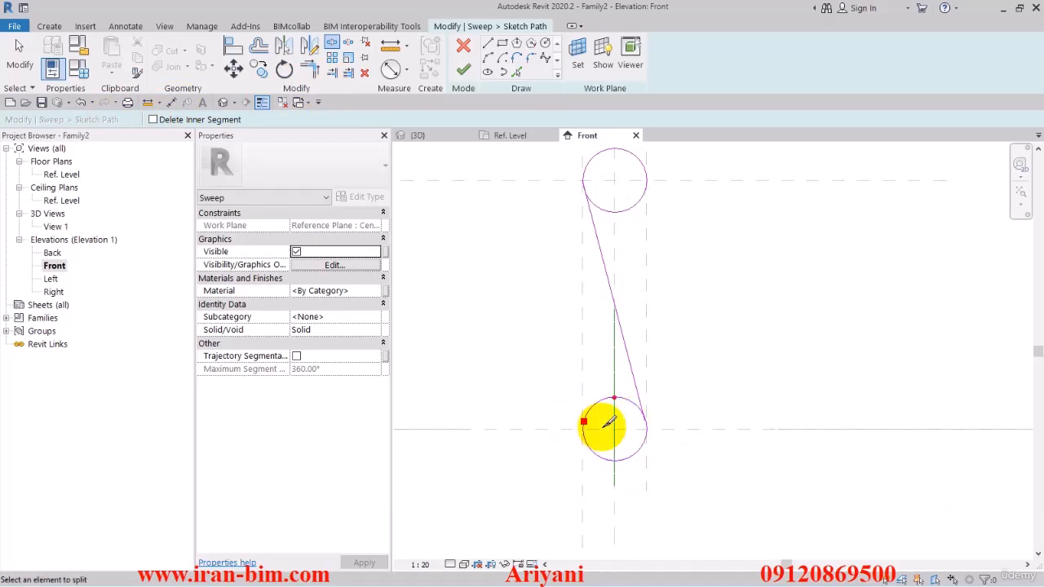
pyautogui.click(640, 384)
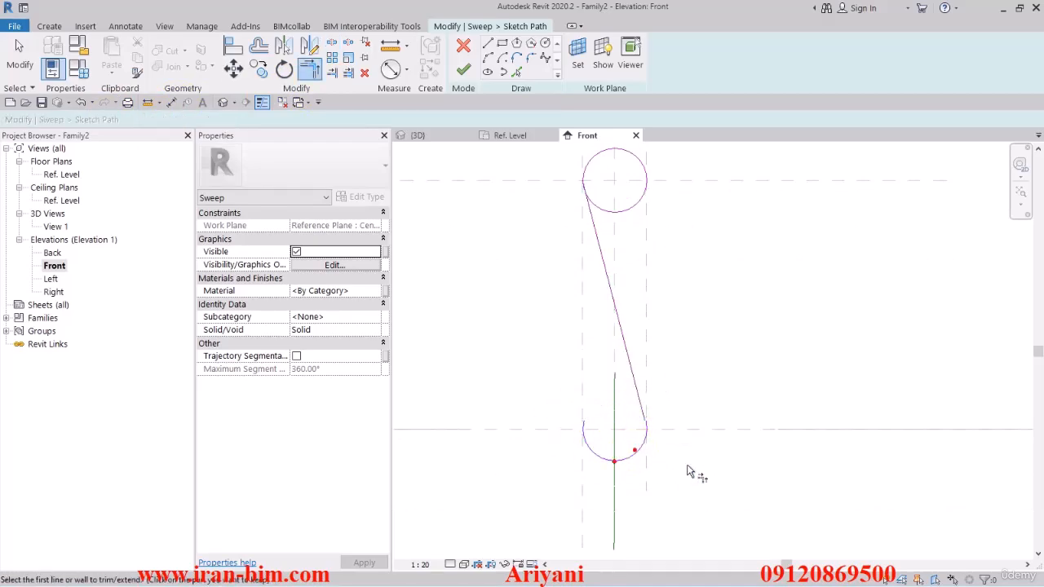
# Step: Trim the upper circle against the diagonal line, keeping only its upper arc
pyautogui.moveTo(661, 297); pyautogui.dragTo(659, 334, button='middle')
pyautogui.click(589, 198)
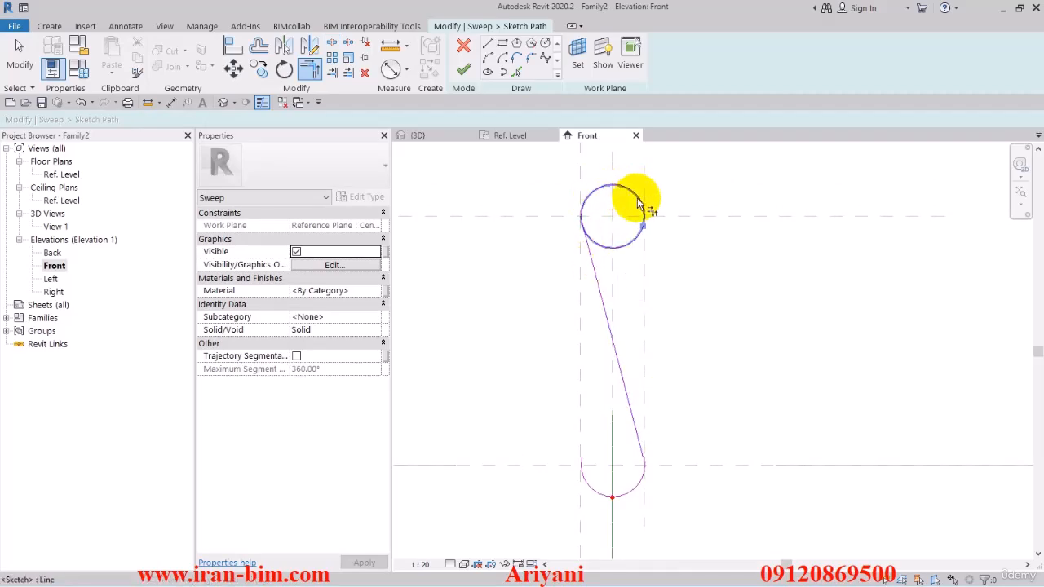
pyautogui.click(669, 212)
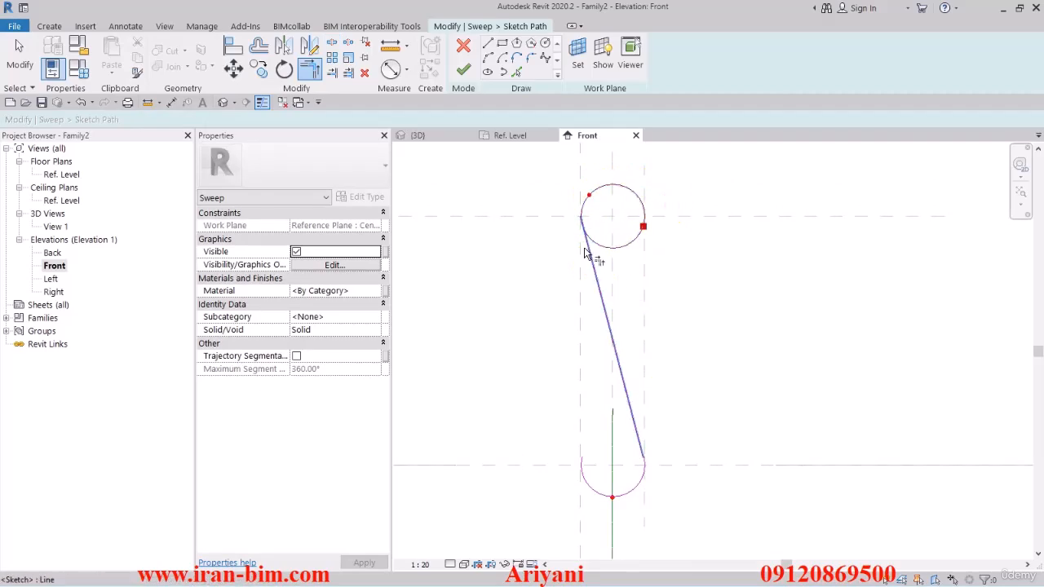
pyautogui.click(586, 202)
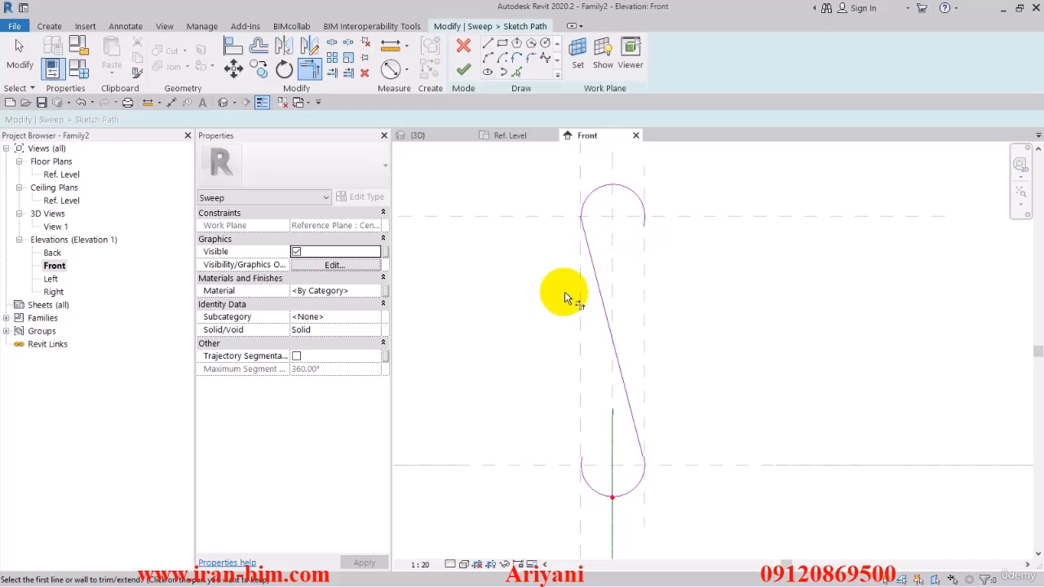
pyautogui.press('Escape')
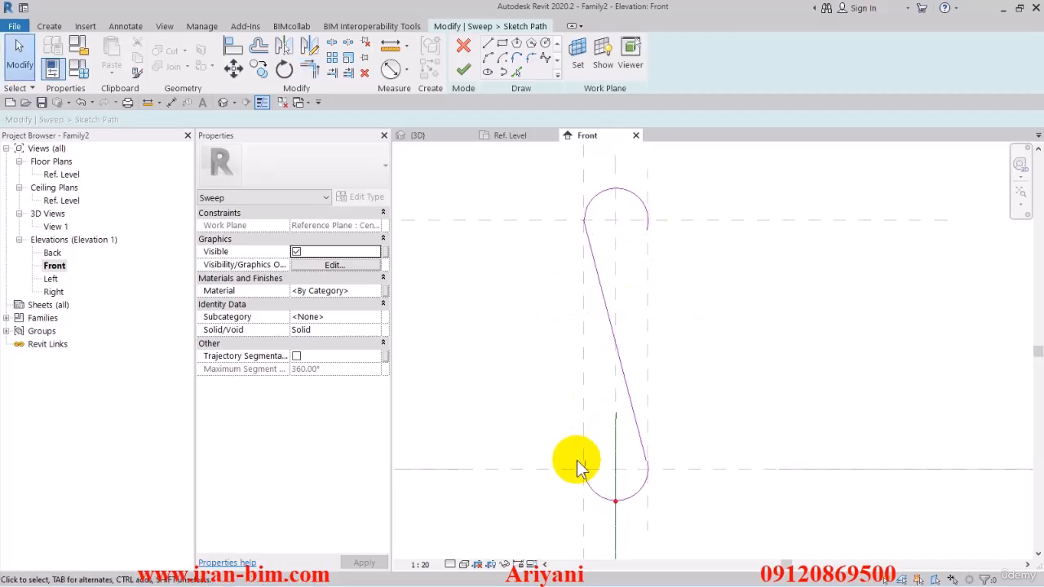
# Step: Trim the free ends of the lower and upper arcs to the Ref. Level and the upper horizontal reference plane
pyautogui.scroll(5, 577, 467)
pyautogui.click(333, 72)
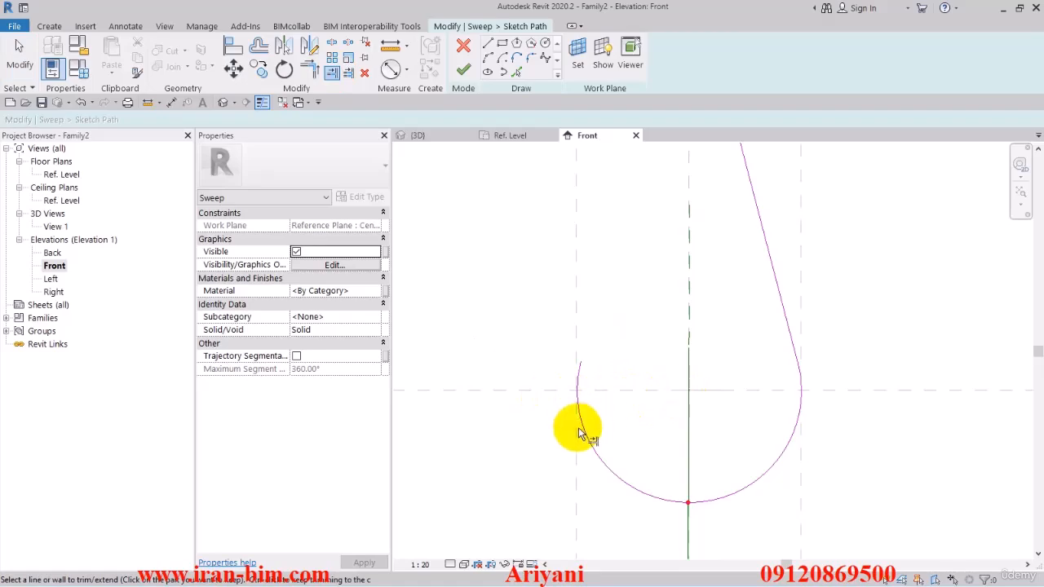
pyautogui.scroll(-3, 573, 459)
pyautogui.moveTo(697, 302)
pyautogui.mouseDown(button='middle')
pyautogui.moveTo(655, 422)
pyautogui.moveTo(655, 325)
pyautogui.mouseUp(button='middle')
pyautogui.scroll(-2, 746, 297)
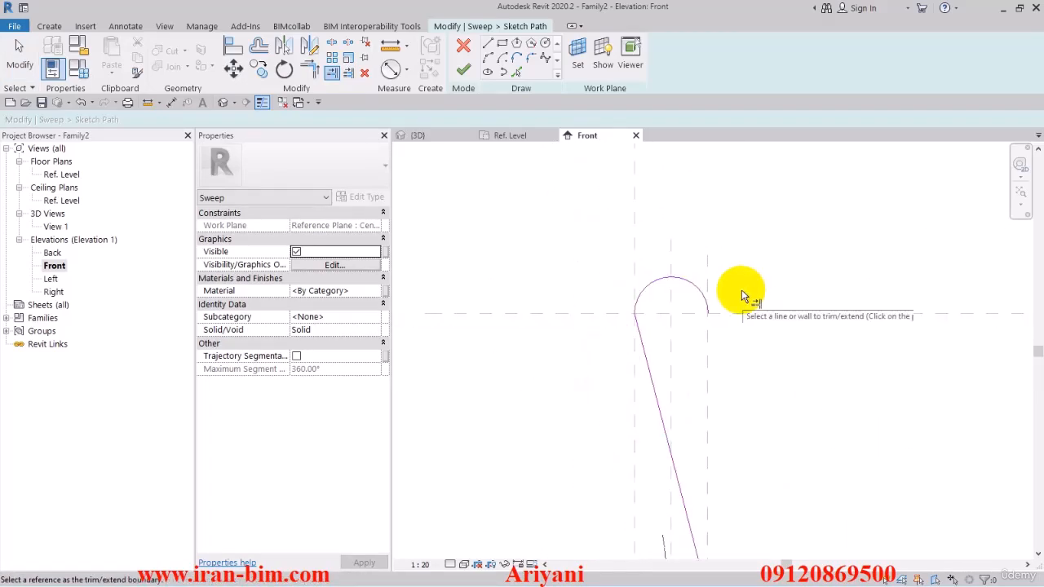
pyautogui.scroll(2, 641, 298)
# Step: Stretch the upper arc past the diagonal line, pull the line's upper end down along the arc, and trim both to a common corner
pyautogui.click(629, 296)
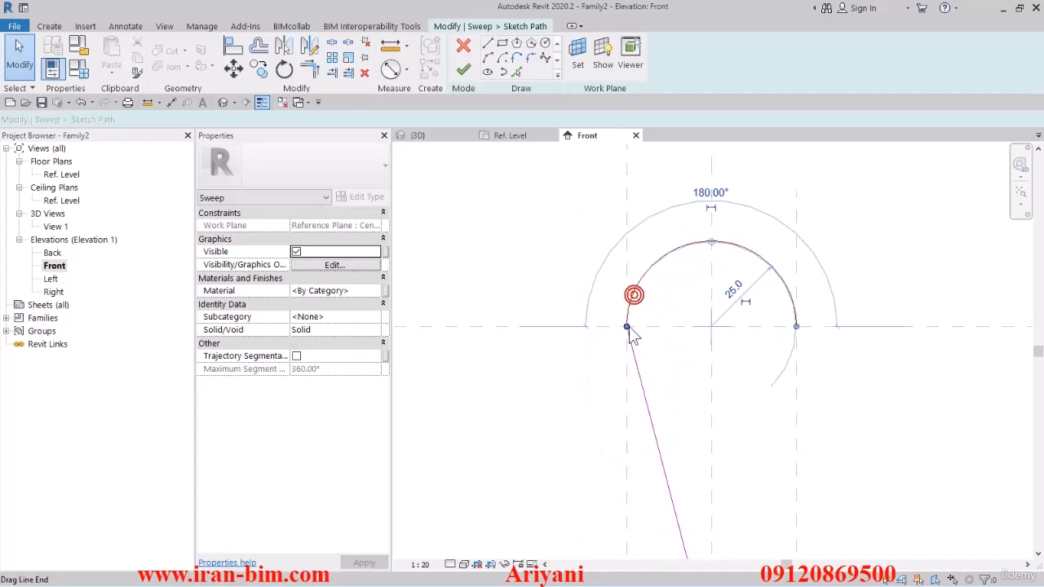
pyautogui.scroll(2, 632, 326)
pyautogui.moveTo(639, 375); pyautogui.dragTo(657, 417)
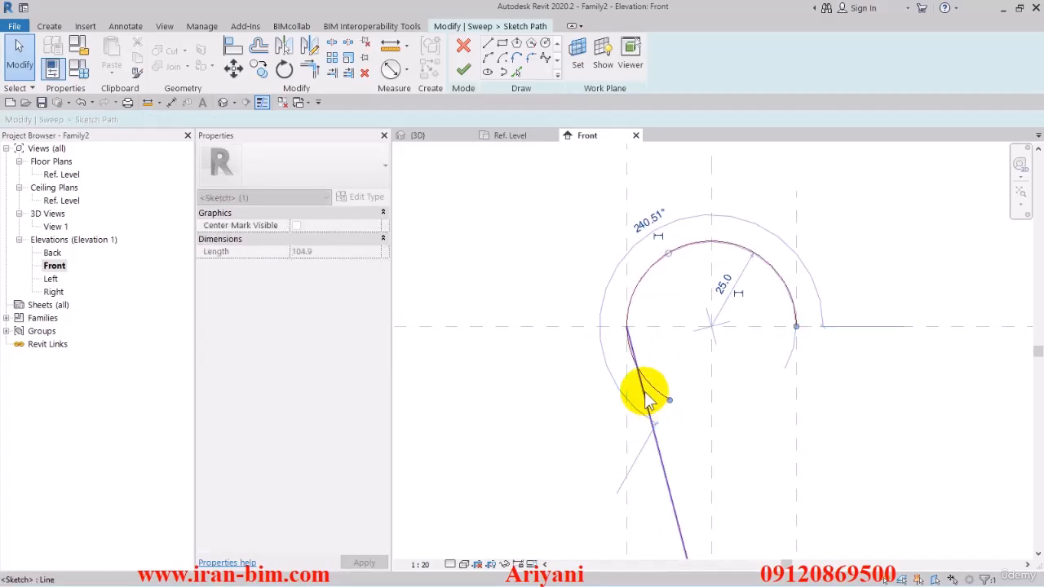
pyautogui.scroll(1, 647, 395)
pyautogui.click(643, 390)
pyautogui.moveTo(623, 317); pyautogui.dragTo(626, 340)
pyautogui.press('t')
pyautogui.press('r')
pyautogui.click(624, 300)
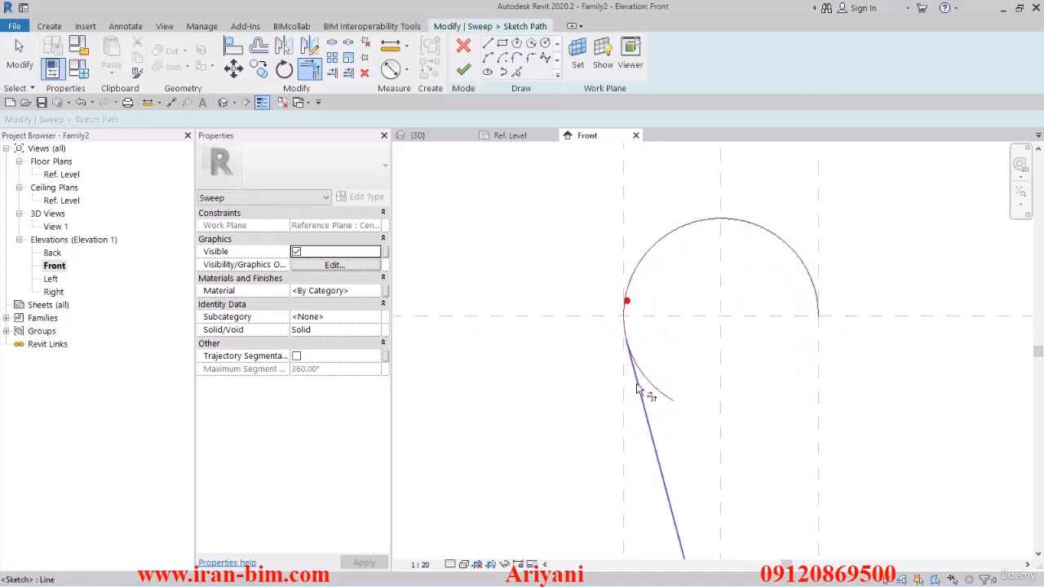
pyautogui.click(639, 387)
pyautogui.scroll(-4, 684, 341)
pyautogui.press('Escape')
# Step: Inspect the joints of the path and check the lengths of the diagonal line, the lower arc and the upper arc
pyautogui.scroll(5, 718, 404)
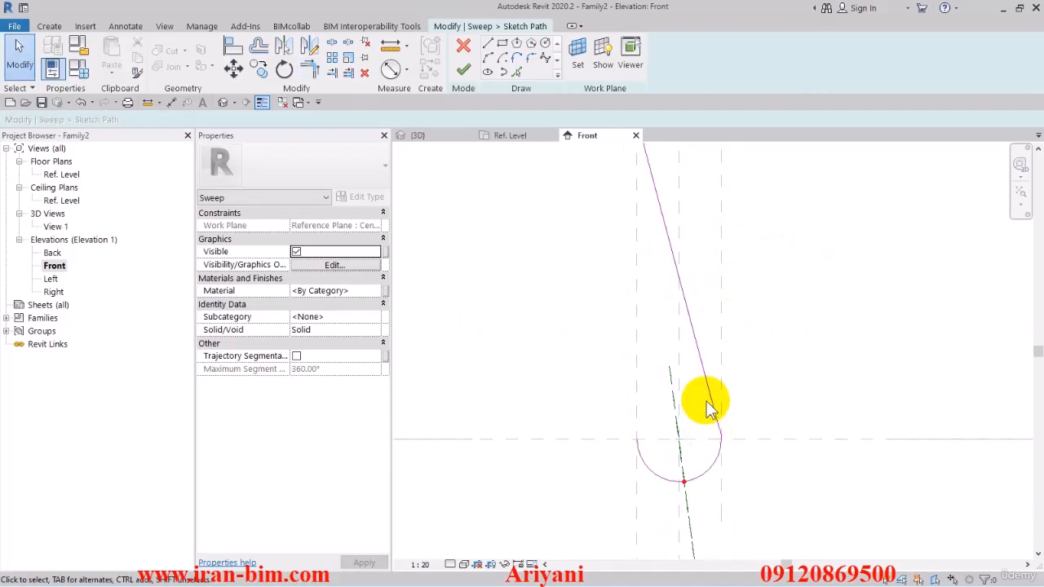
pyautogui.scroll(-4, 711, 403)
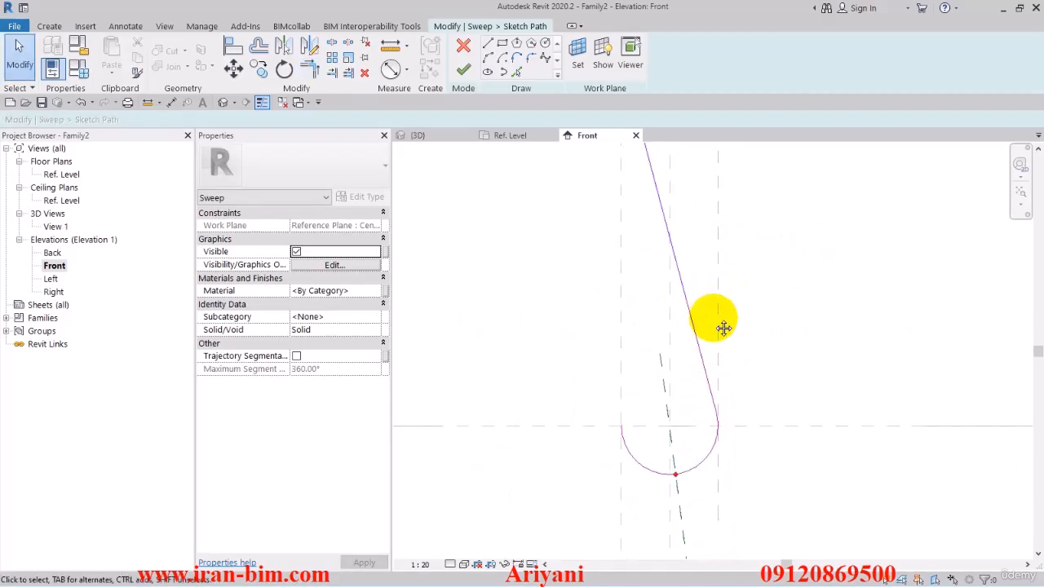
pyautogui.scroll(-4, 694, 383)
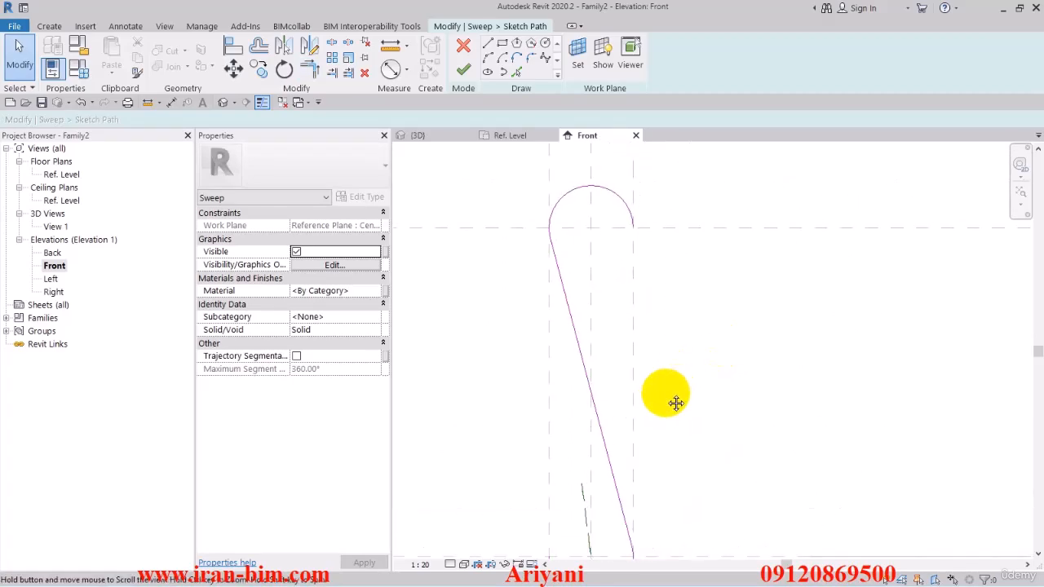
pyautogui.moveTo(671, 367)
pyautogui.mouseDown(button='middle')
pyautogui.moveTo(645, 329)
pyautogui.moveTo(621, 371)
pyautogui.mouseUp(button='middle')
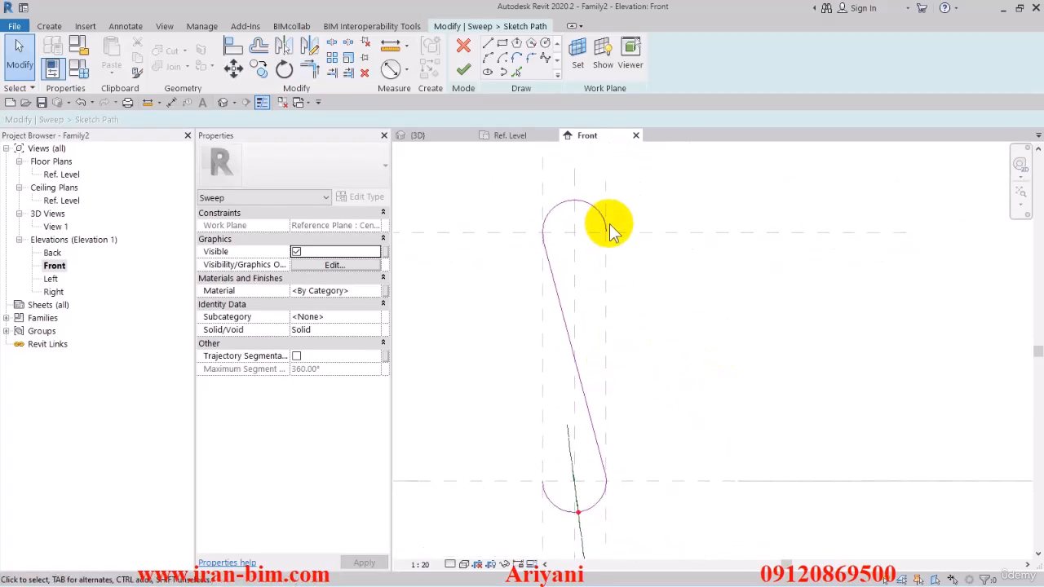
pyautogui.click(612, 222)
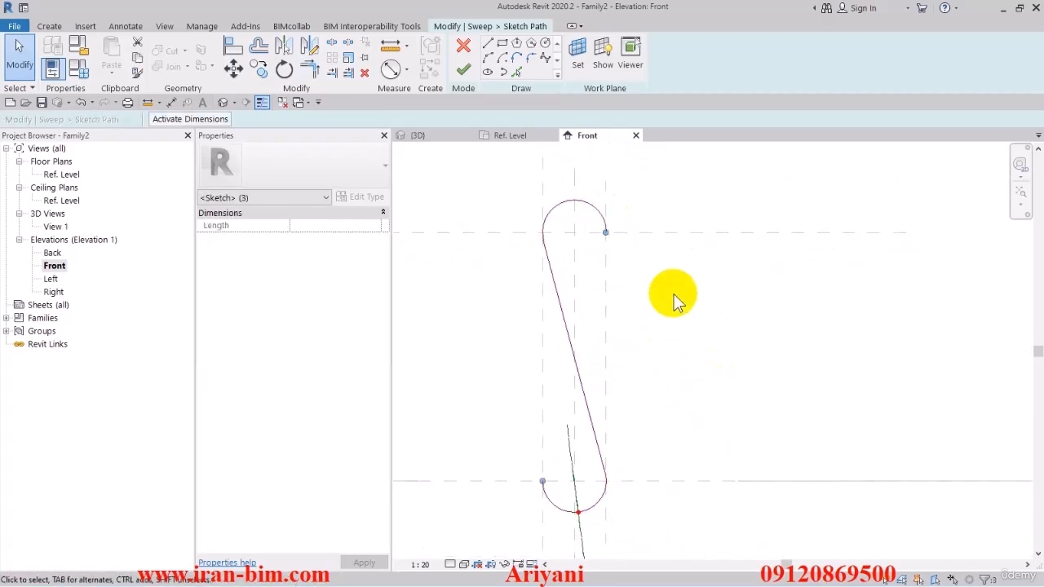
pyautogui.click(510, 261)
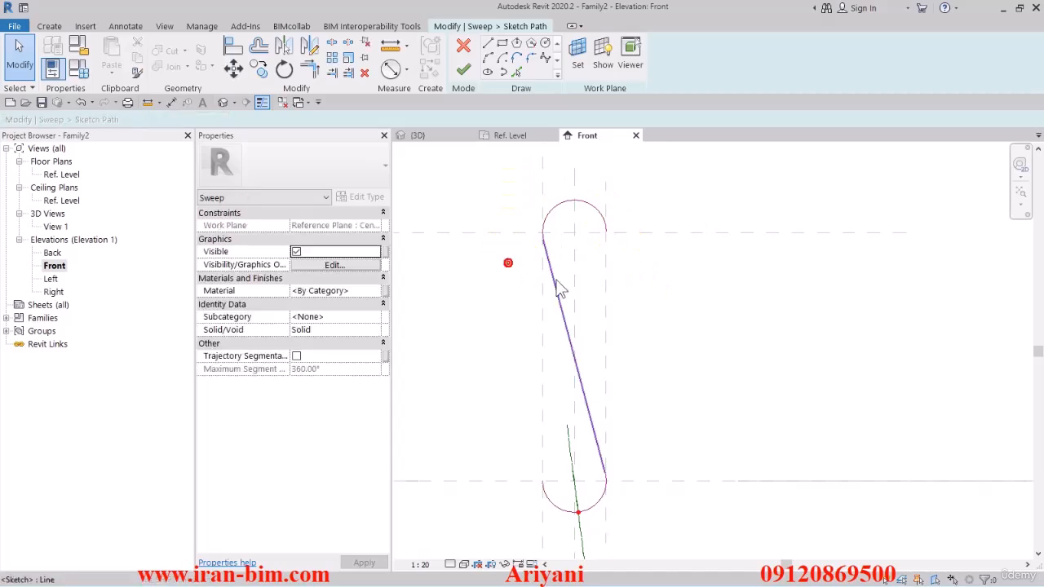
pyautogui.click(556, 279)
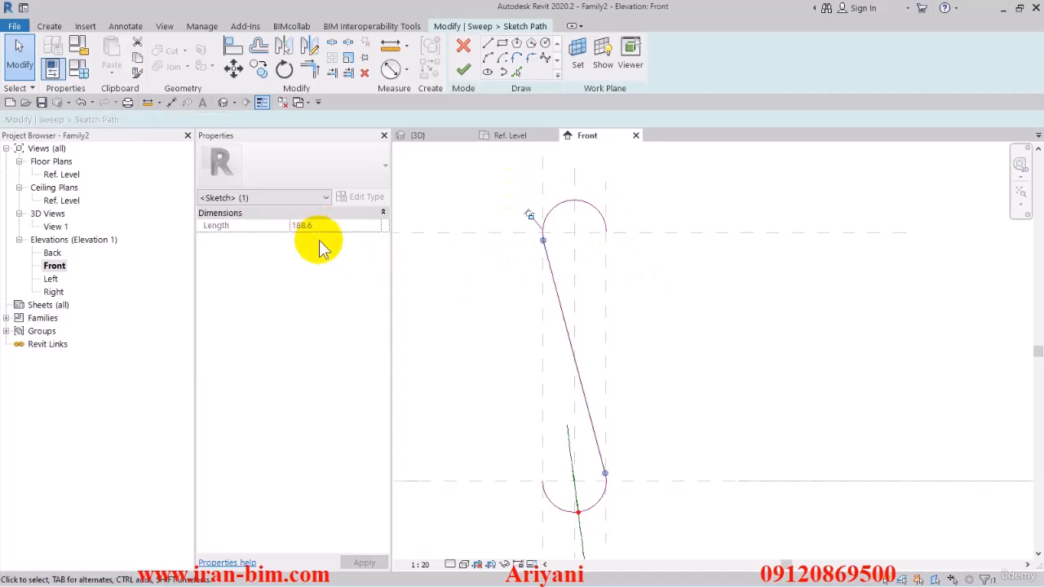
pyautogui.click(557, 513)
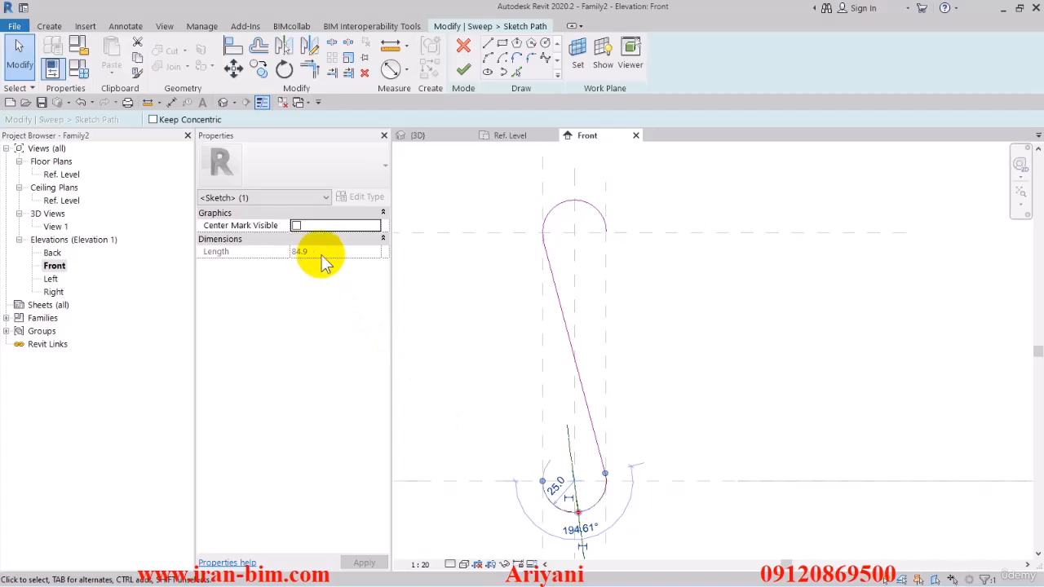
pyautogui.click(561, 204)
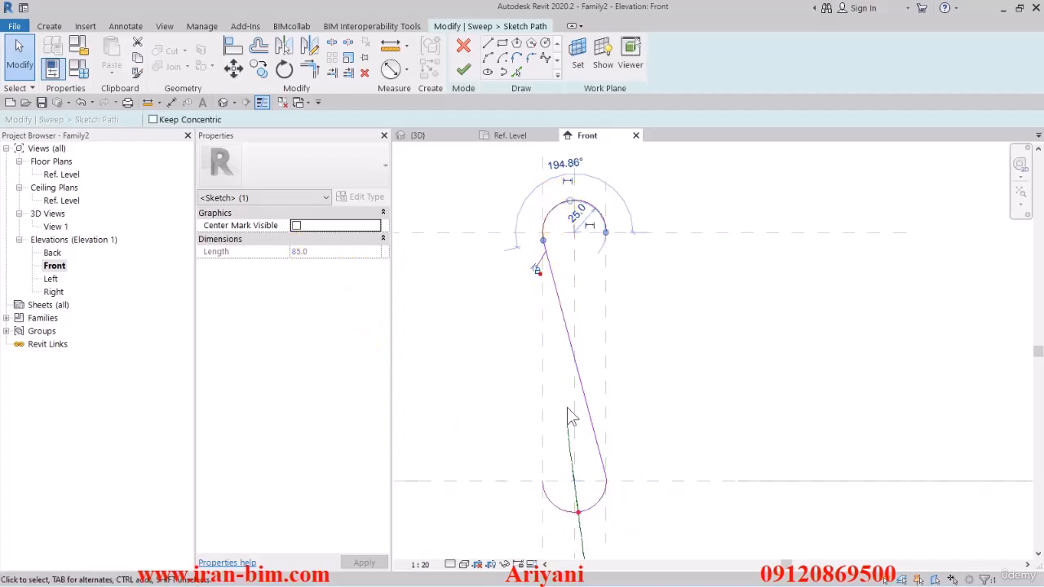
pyautogui.click(590, 505)
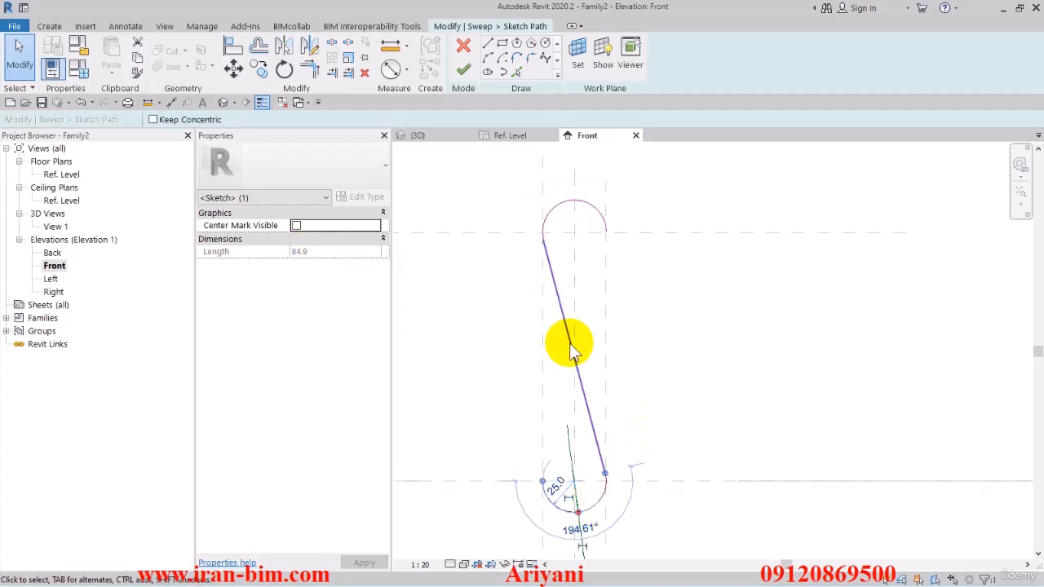
# Step: Stretch the diagonal line's lower end further down onto the lower arc and trim the line and arc to a common corner
pyautogui.scroll(5, 592, 477)
pyautogui.click(609, 429)
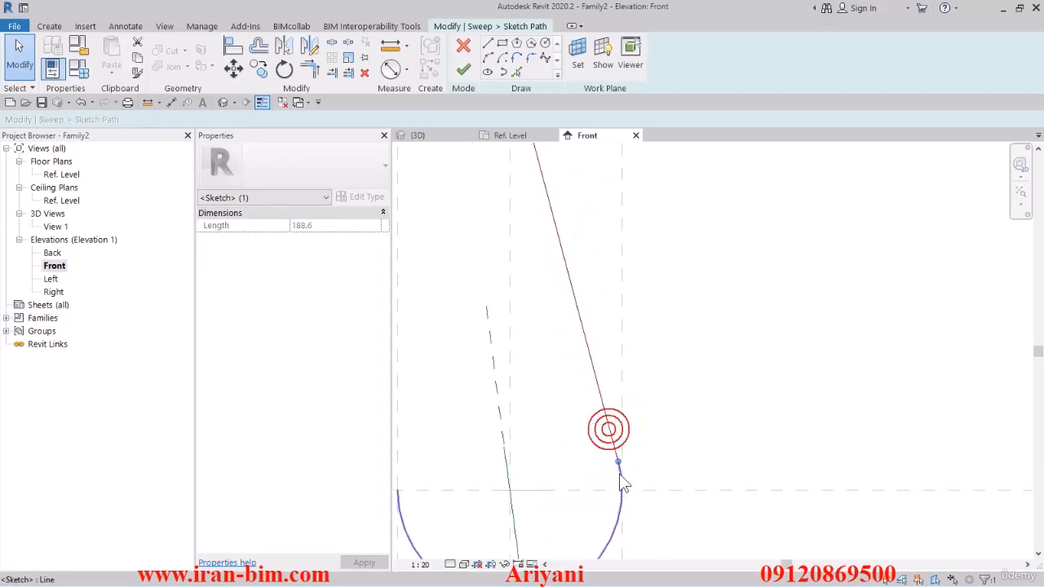
pyautogui.moveTo(620, 470); pyautogui.dragTo(685, 492)
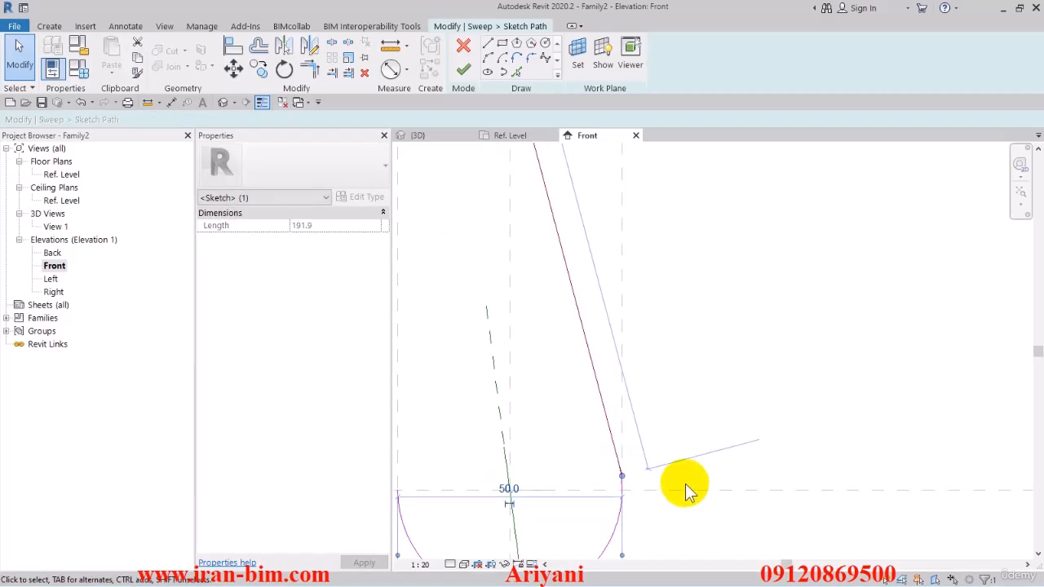
pyautogui.click(681, 417)
pyautogui.scroll(-1, 644, 506)
pyautogui.moveTo(625, 531); pyautogui.dragTo(616, 463, button='middle')
pyautogui.click(606, 462)
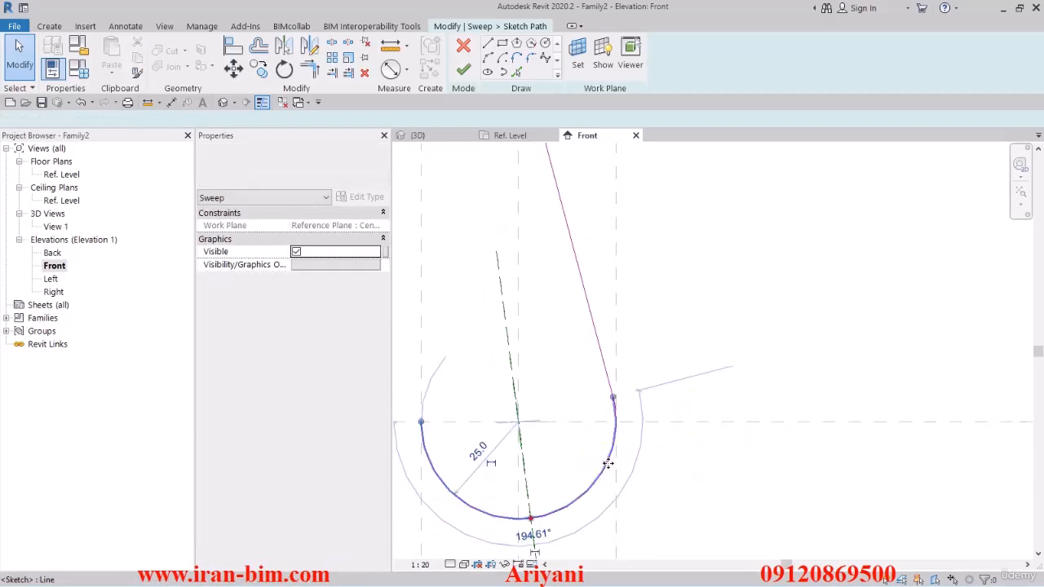
pyautogui.click(601, 380)
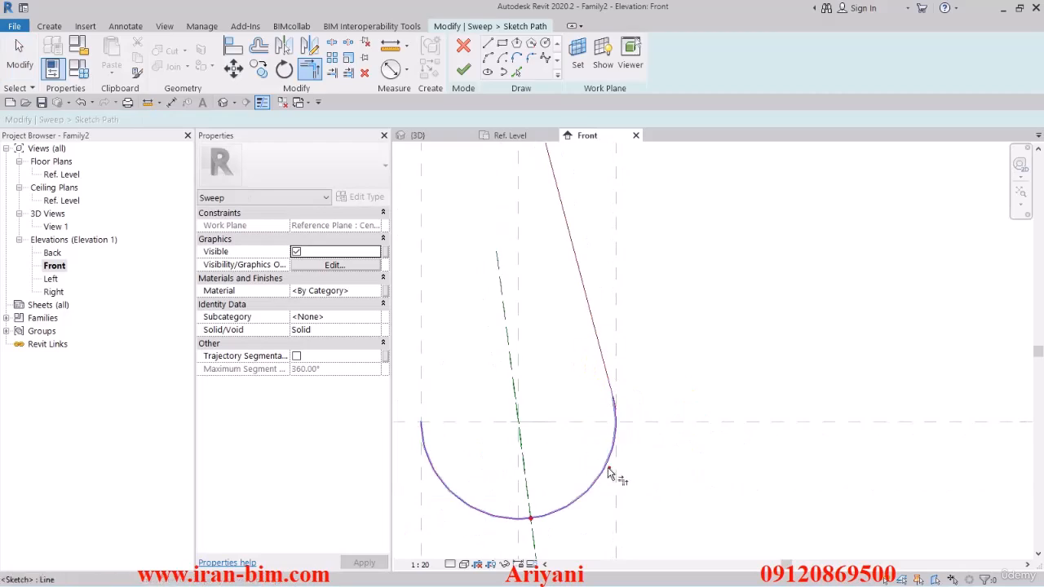
pyautogui.click(619, 411)
# Step: Compare the lower arc's angle with the upper arc's, and check the diagonal line's length and its upper joint
pyautogui.click(627, 414)
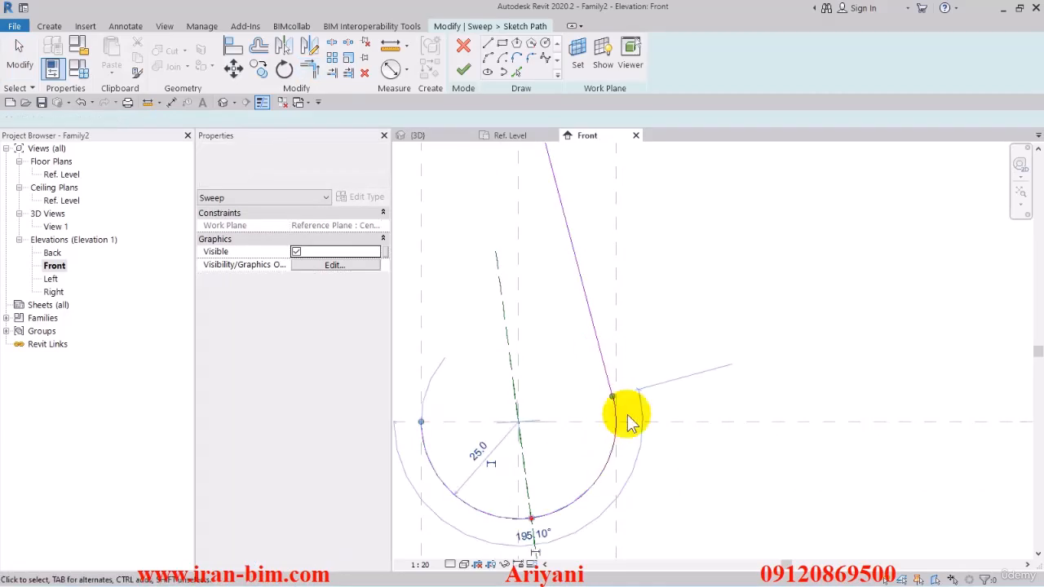
pyautogui.scroll(-1, 644, 412)
pyautogui.scroll(-1, 646, 414)
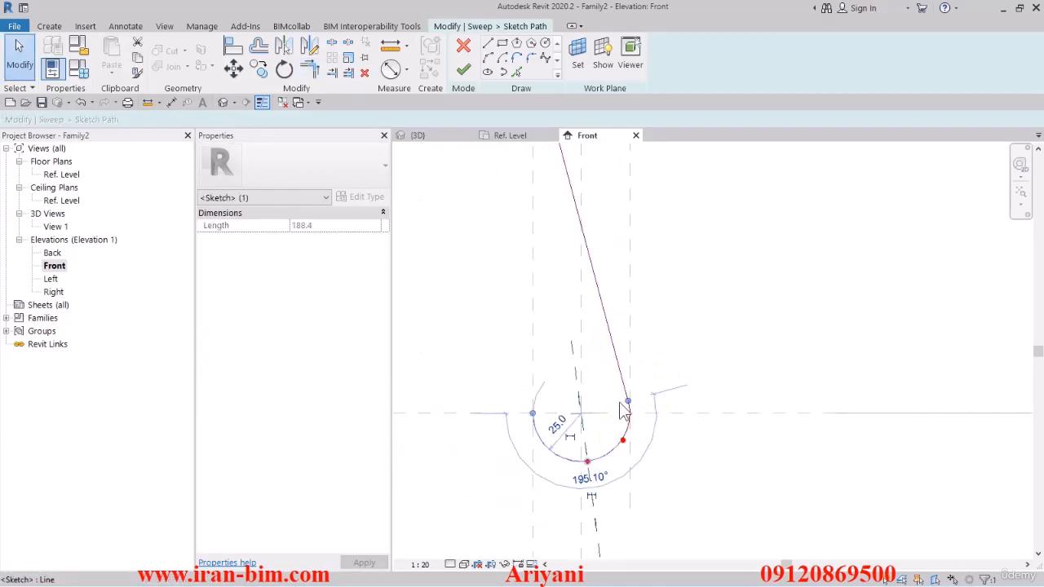
pyautogui.moveTo(620, 367); pyautogui.dragTo(621, 427, button='middle')
pyautogui.scroll(-1, 398, 279)
pyautogui.moveTo(492, 237); pyautogui.dragTo(512, 380, button='middle')
pyautogui.click(544, 260)
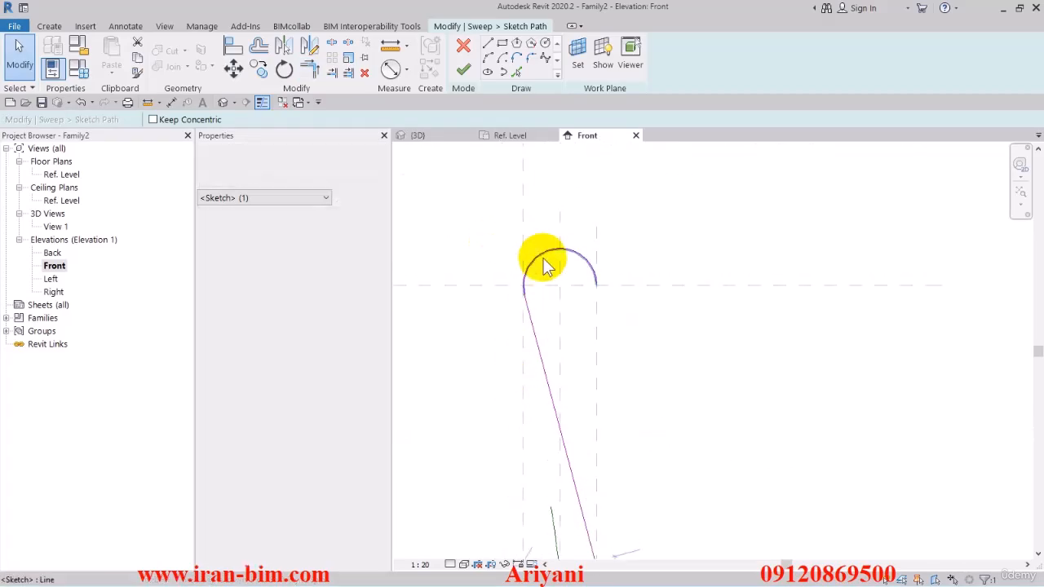
pyautogui.click(542, 363)
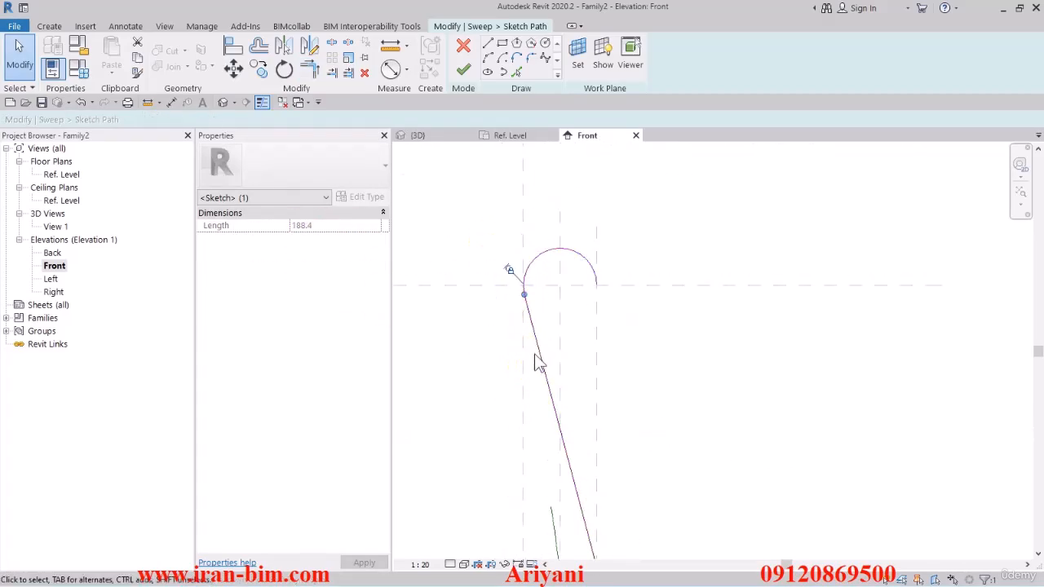
# Step: Add a type-based length parameter named Length, grouped under Dimensions, and set its value to 358
pyautogui.click(548, 258)
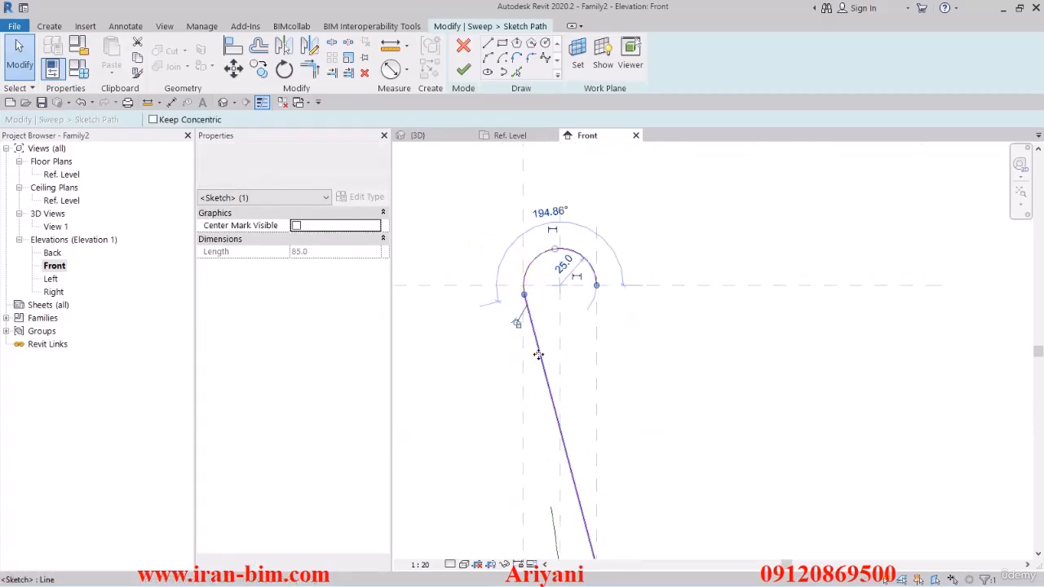
pyautogui.click(538, 355)
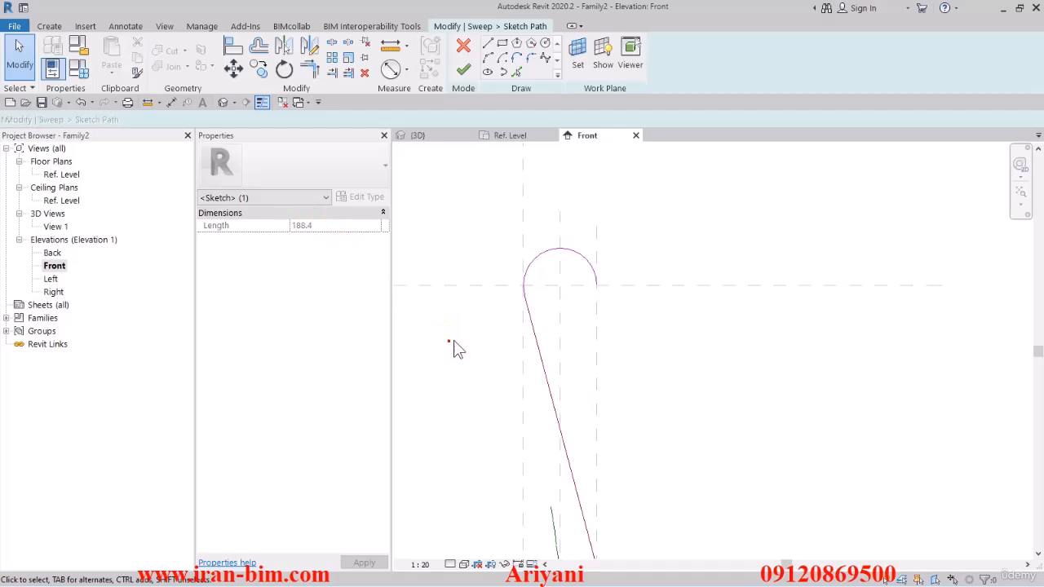
pyautogui.click(83, 70)
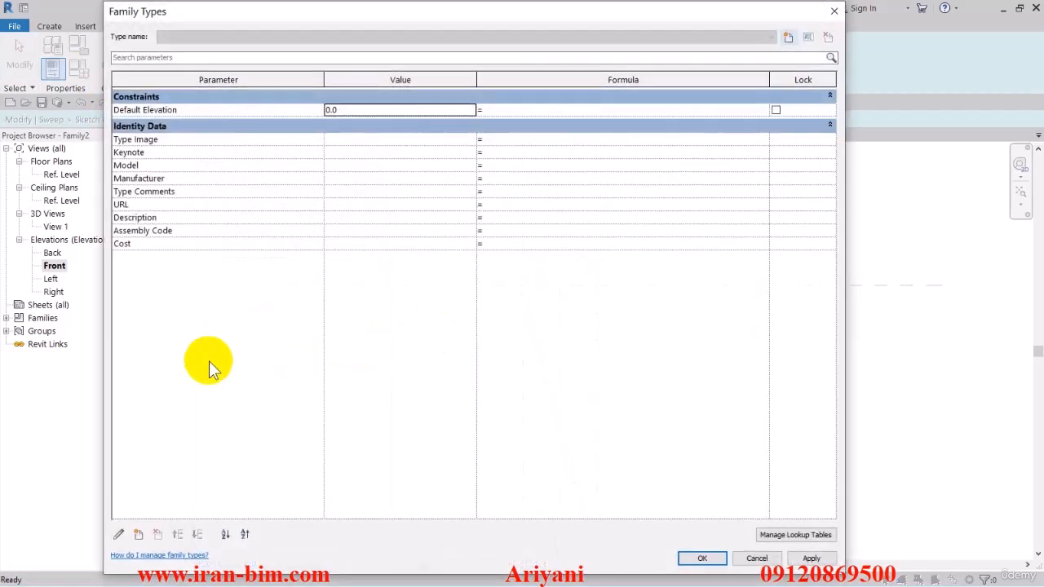
pyautogui.click(138, 534)
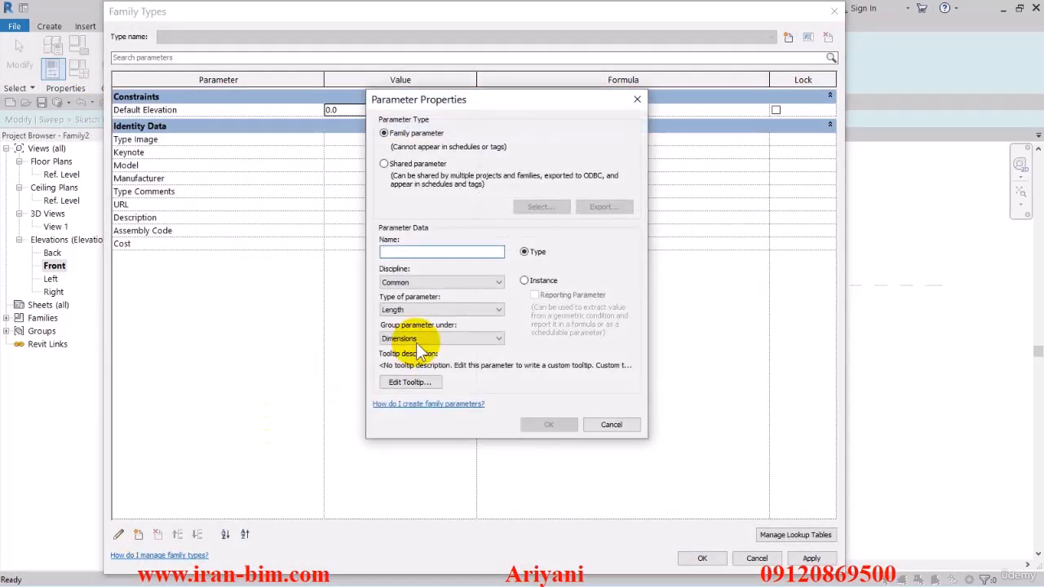
pyautogui.write('Length')
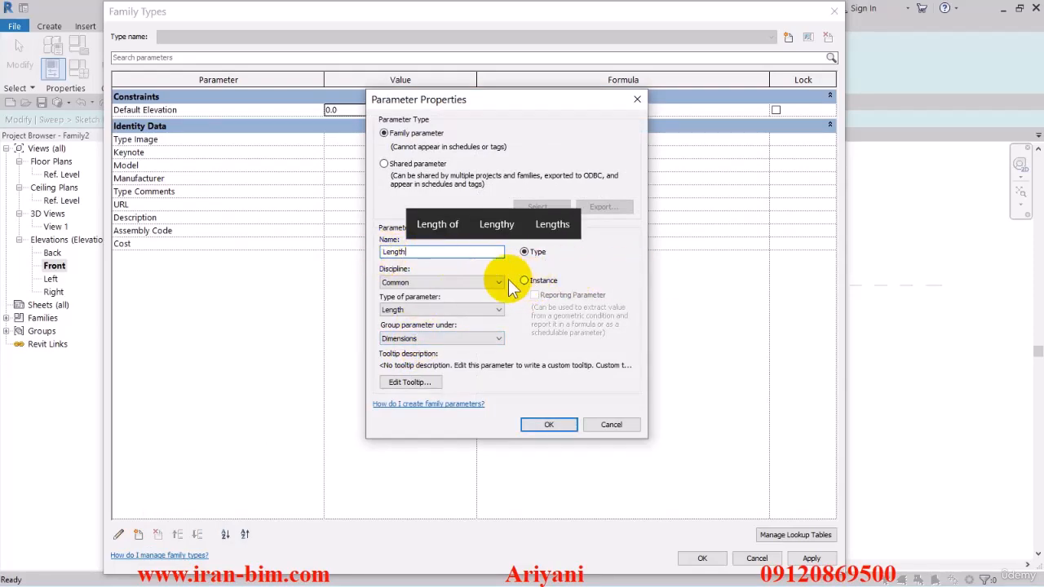
pyautogui.click(545, 425)
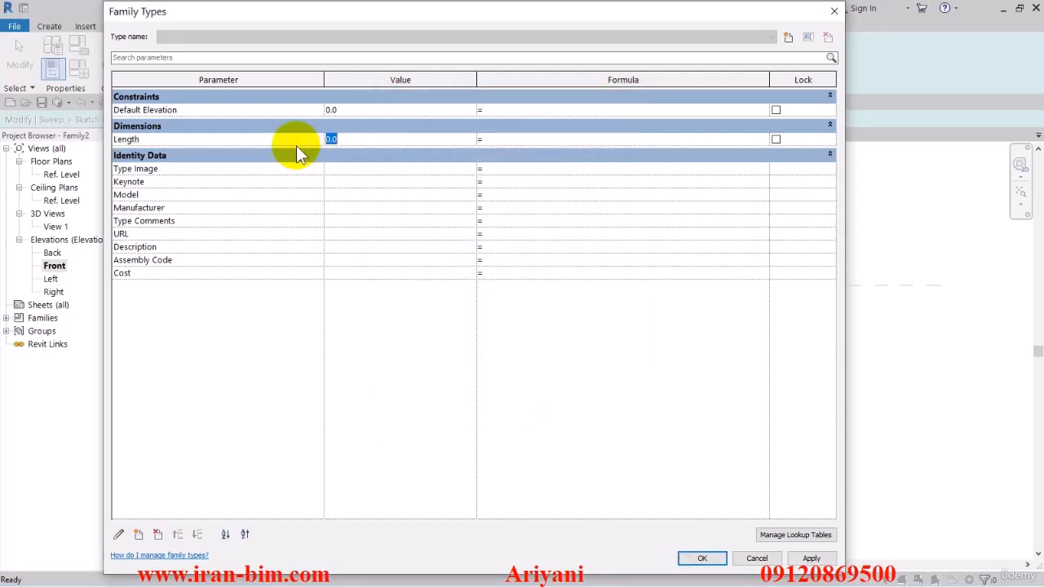
pyautogui.write('=2"150+58')
pyautogui.click(377, 211)
pyautogui.click(697, 558)
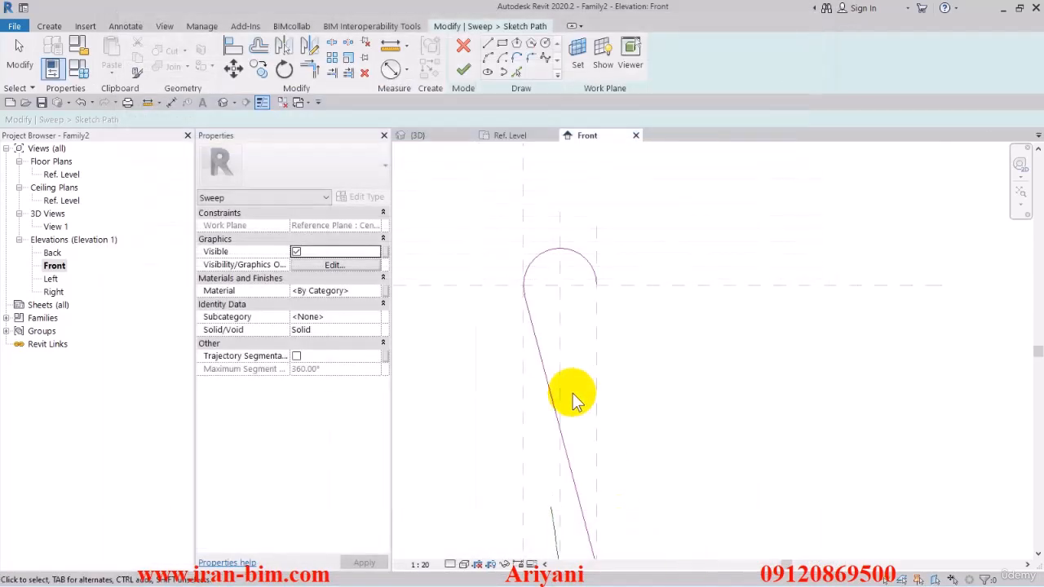
# Step: Check the diagonal line's length, finish the path sketch and open the default 3D view
pyautogui.click(551, 389)
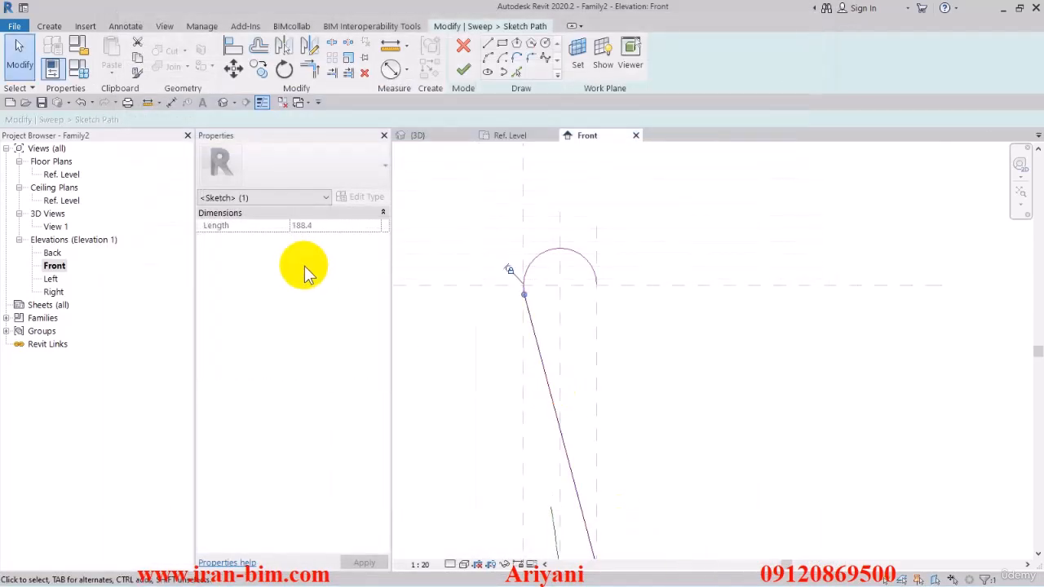
pyautogui.click(456, 361)
pyautogui.scroll(-3, 478, 339)
pyautogui.moveTo(540, 370); pyautogui.dragTo(545, 348, button='middle')
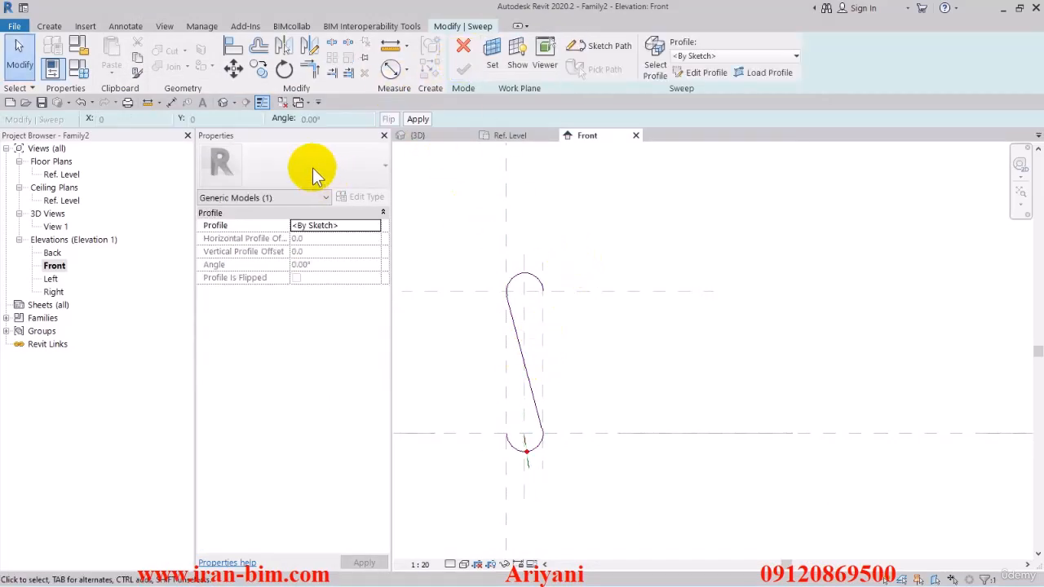
pyautogui.click(223, 102)
pyautogui.moveTo(610, 411); pyautogui.dragTo(529, 343, button='middle')
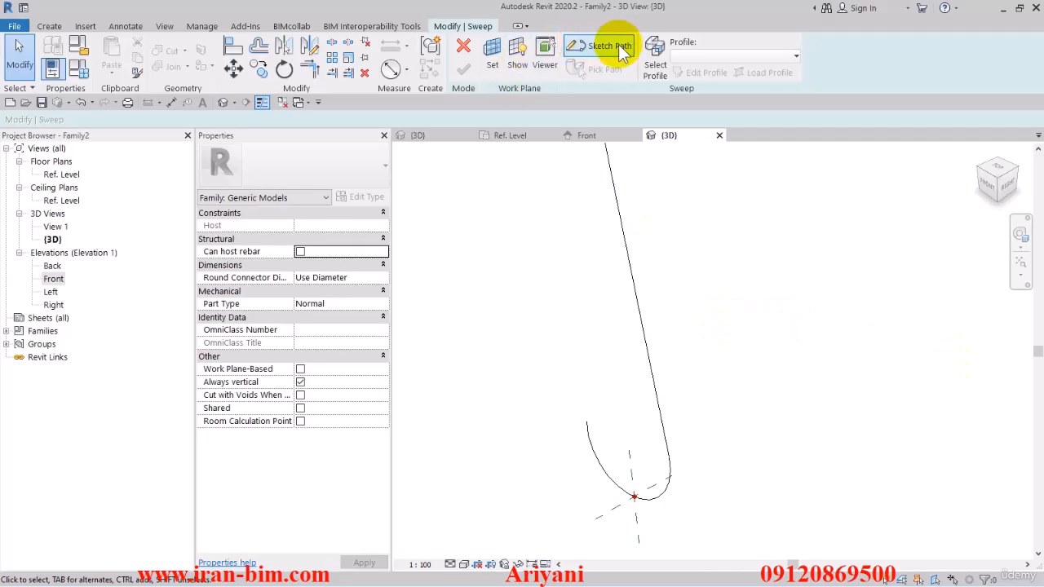
# Step: Edit the sweep's profile and sketch a circle about 114 mm in diameter centred on the profile plane's origin point
pyautogui.click(655, 51)
pyautogui.click(698, 73)
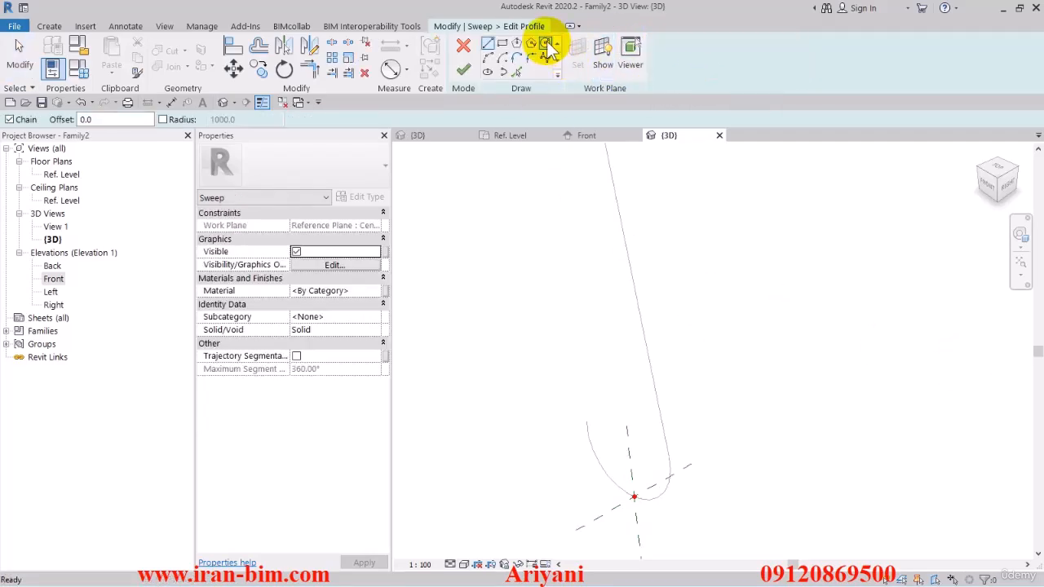
pyautogui.click(545, 43)
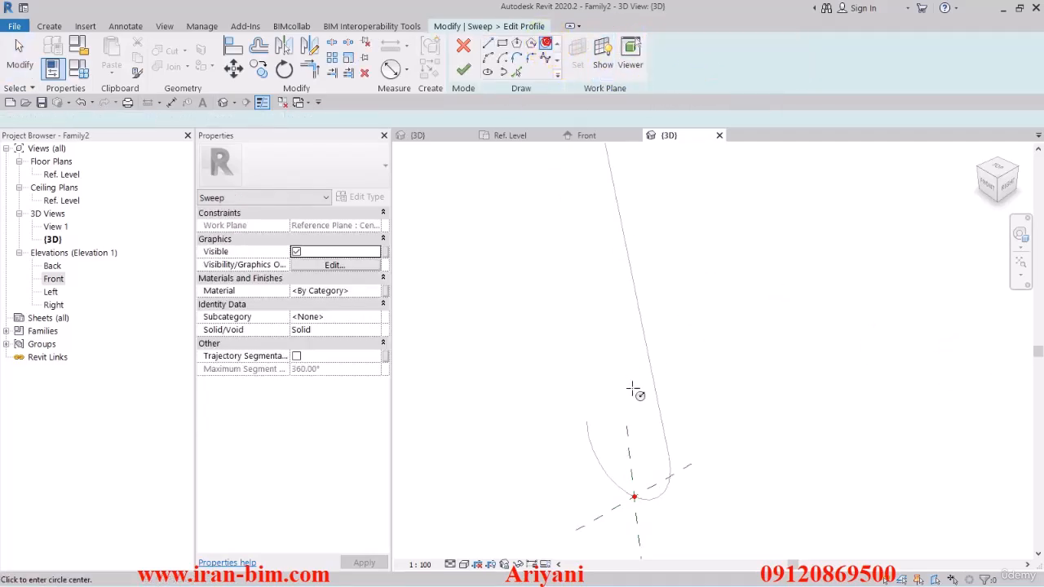
pyautogui.click(1019, 268)
pyautogui.moveTo(693, 497); pyautogui.dragTo(636, 378, button='middle')
pyautogui.click(665, 487)
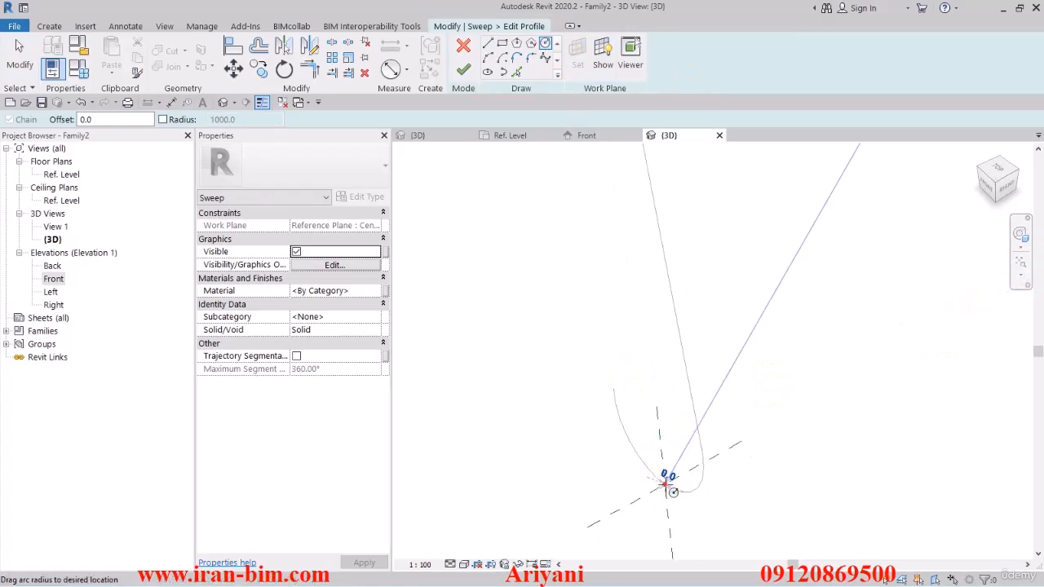
pyautogui.click(629, 331)
# Step: Add a diameter dimension to the profile circle and set the view scale to 1:5
pyautogui.click(390, 70)
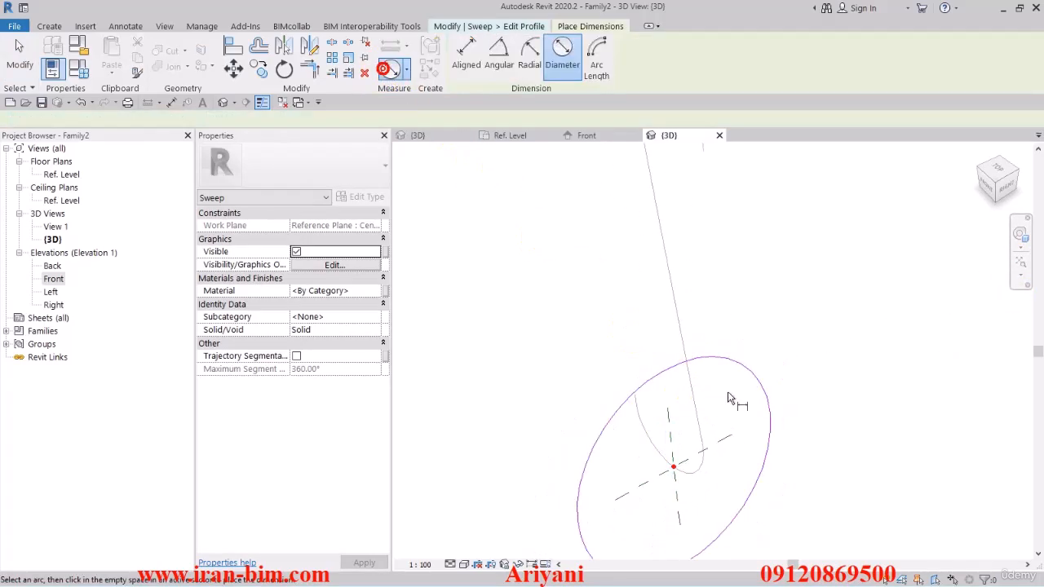
pyautogui.scroll(4, 787, 333)
pyautogui.press('Escape')
pyautogui.scroll(-3, 774, 331)
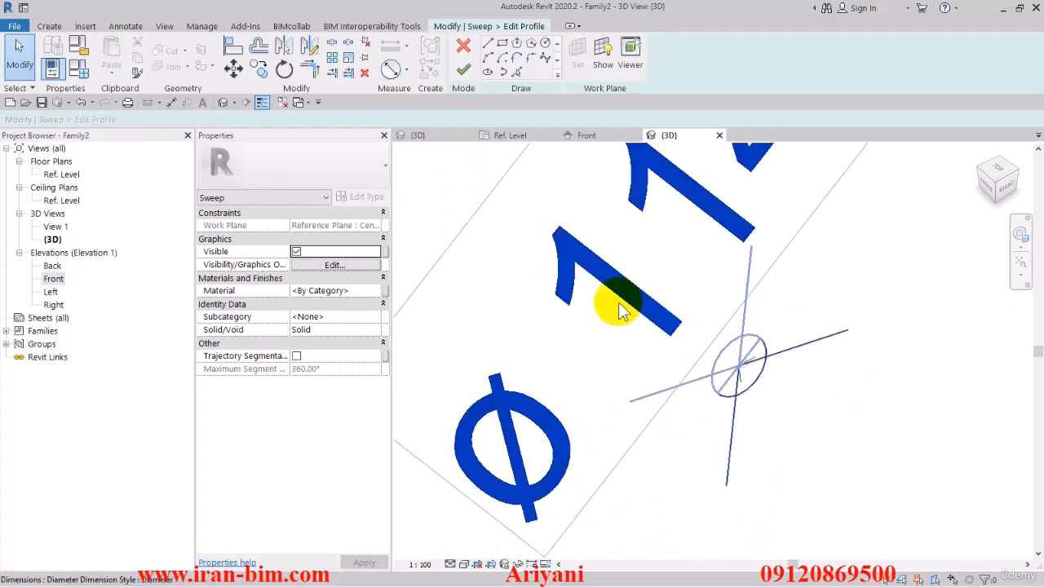
pyautogui.click(617, 303)
pyautogui.click(420, 564)
pyautogui.click(425, 406)
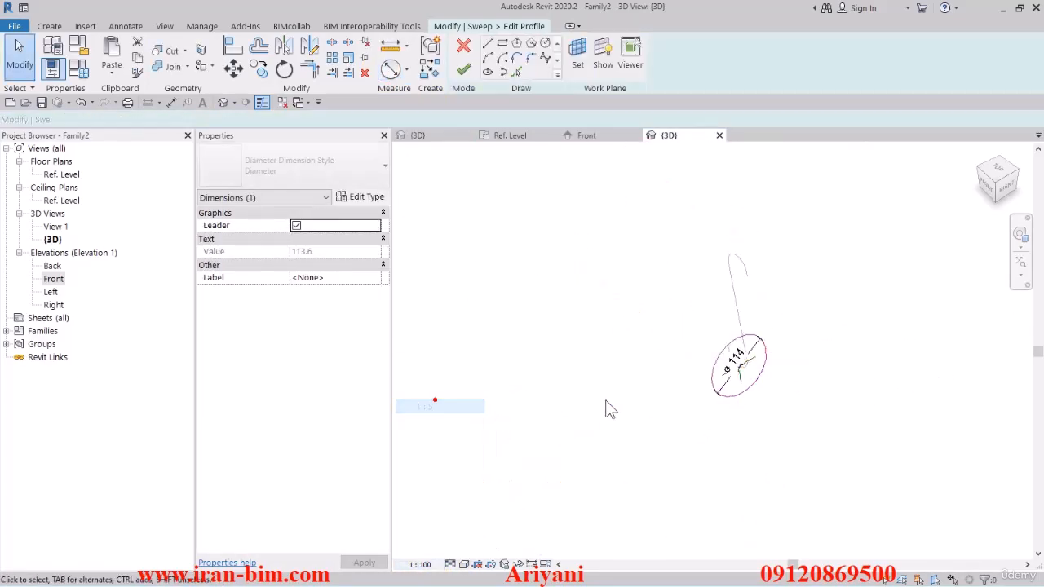
pyautogui.click(610, 408)
# Step: Label the circle's diameter dimension with a new type parameter named S Rebar Diameter
pyautogui.click(736, 358)
pyautogui.click(588, 55)
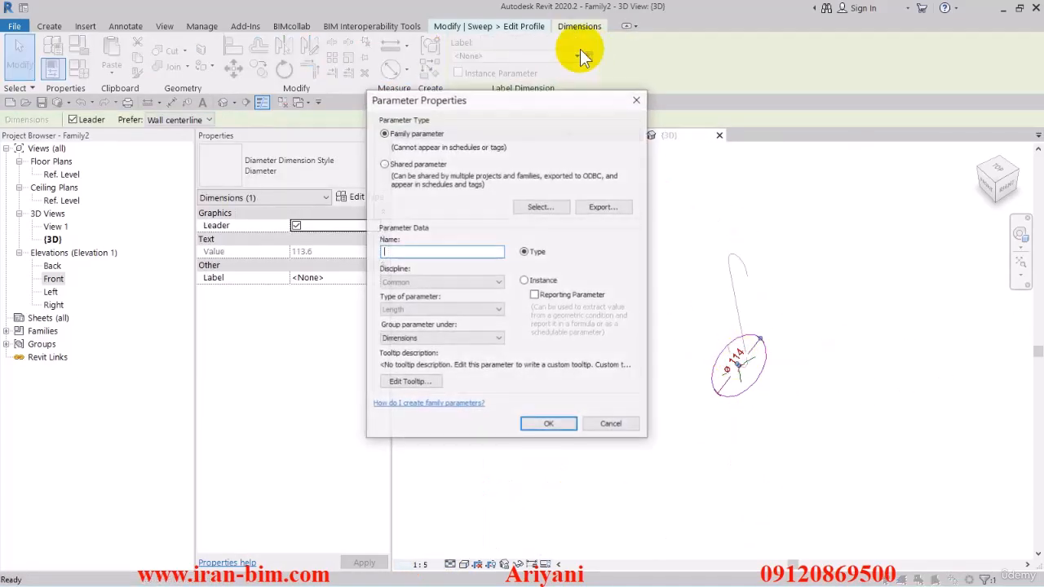
pyautogui.write('Rebar')
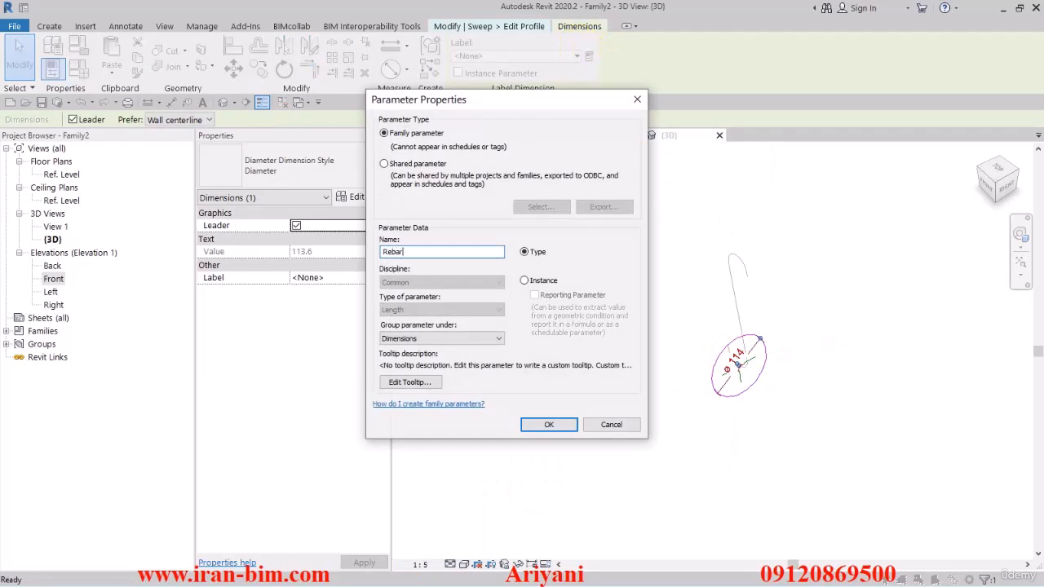
pyautogui.write(' Diameter')
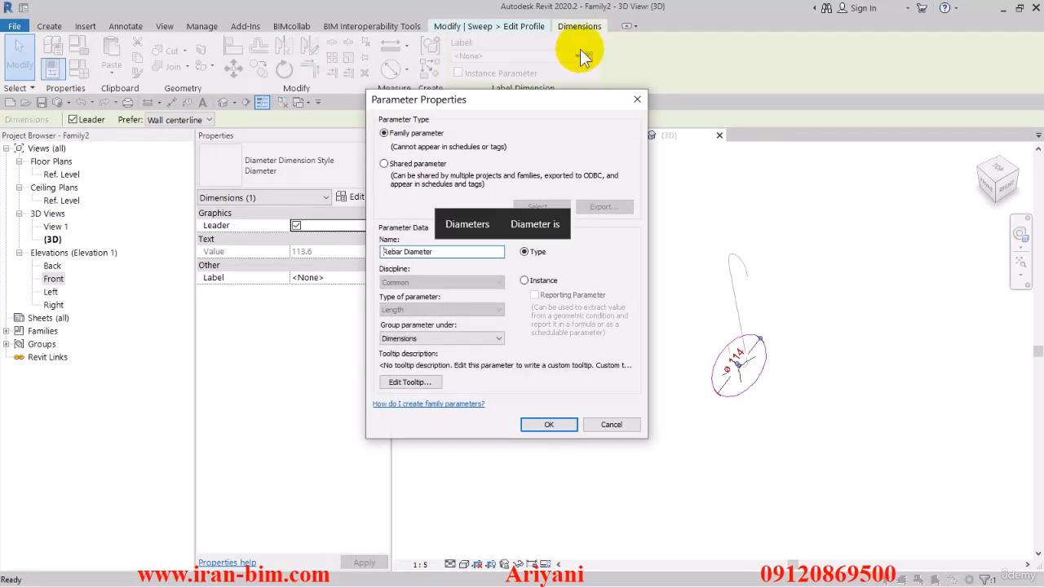
pyautogui.write('S')
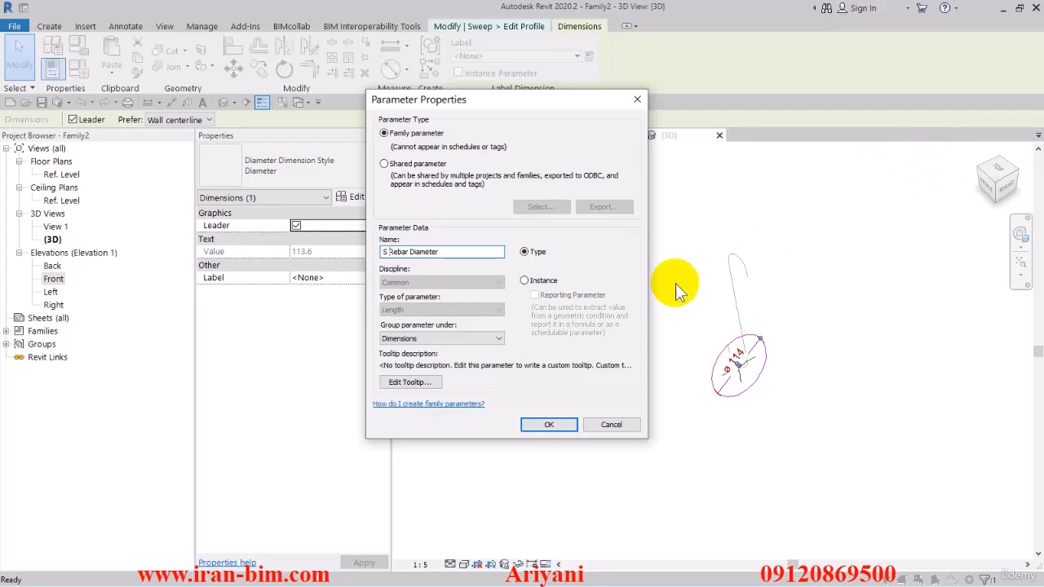
pyautogui.click(549, 424)
pyautogui.click(564, 419)
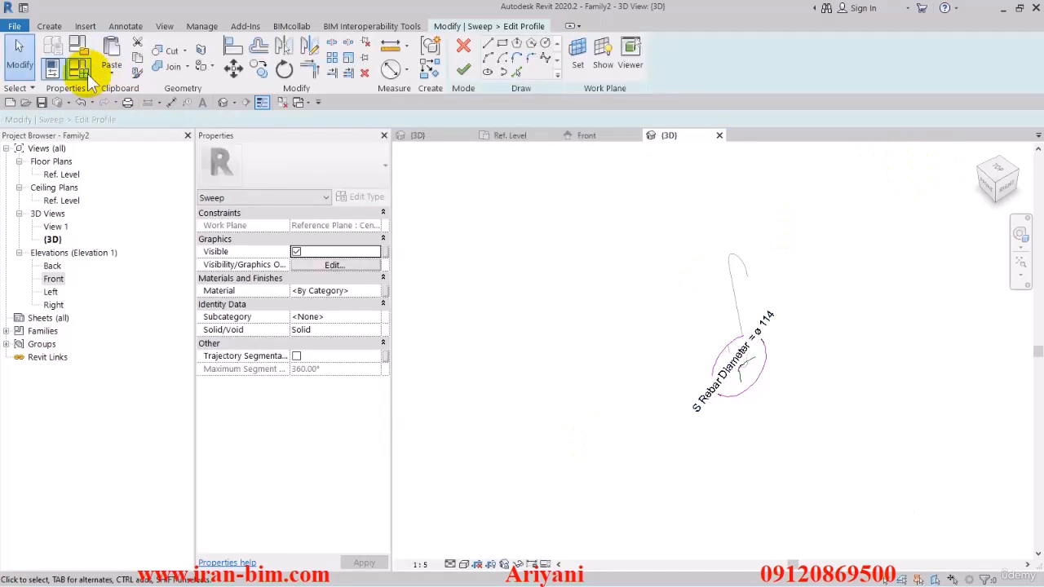
# Step: Set the S Rebar Diameter parameter to 8 and finish both the profile and the sweep
pyautogui.press('f')
pyautogui.press('t')
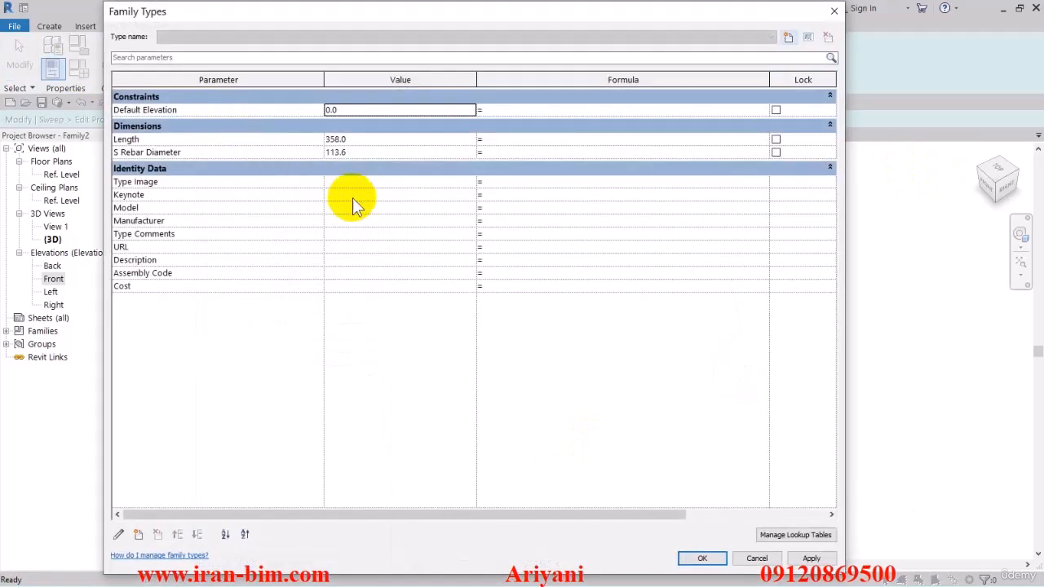
pyautogui.click(364, 152)
pyautogui.write('8')
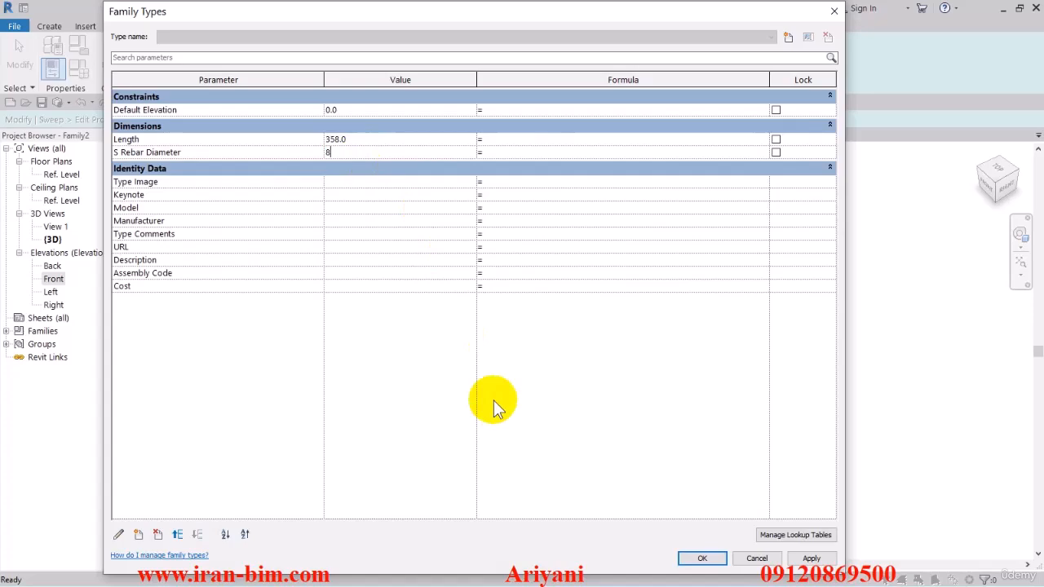
pyautogui.click(698, 558)
pyautogui.click(463, 71)
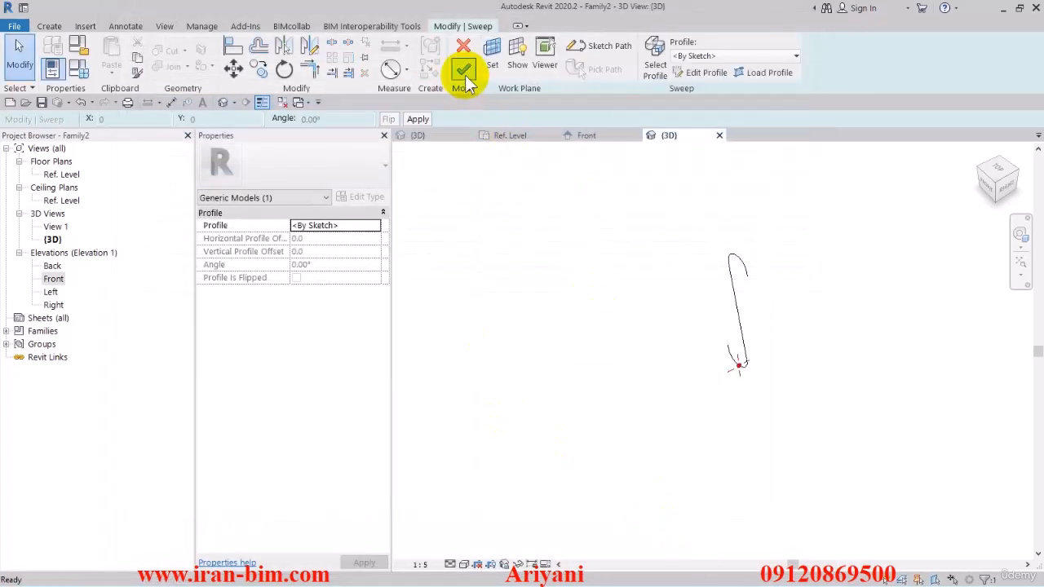
pyautogui.click(465, 72)
# Step: Associate the sweep's material with a new type parameter named Rebar, grouped under Materials and Finishes
pyautogui.click(736, 303)
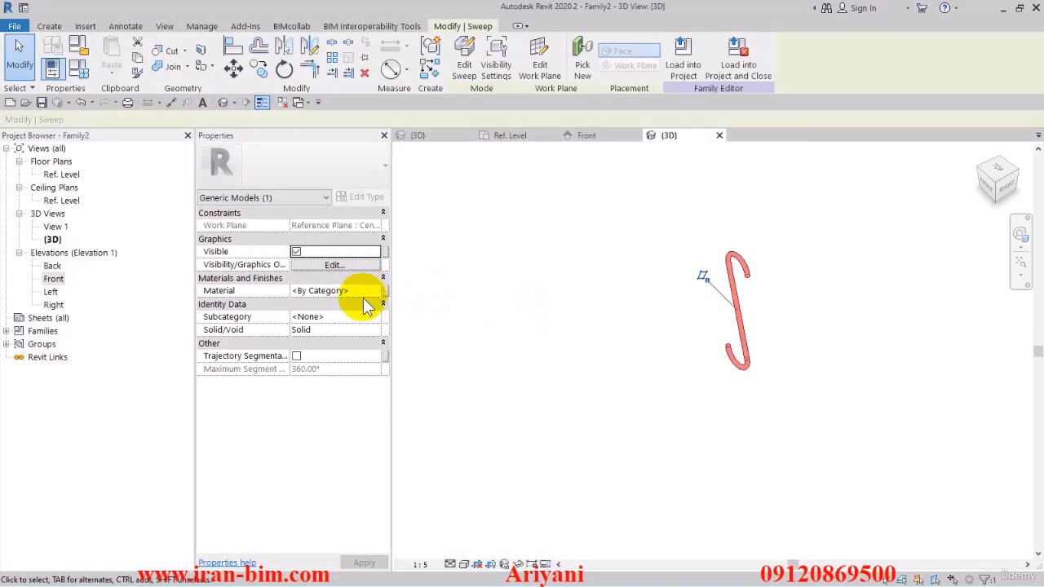
pyautogui.click(384, 292)
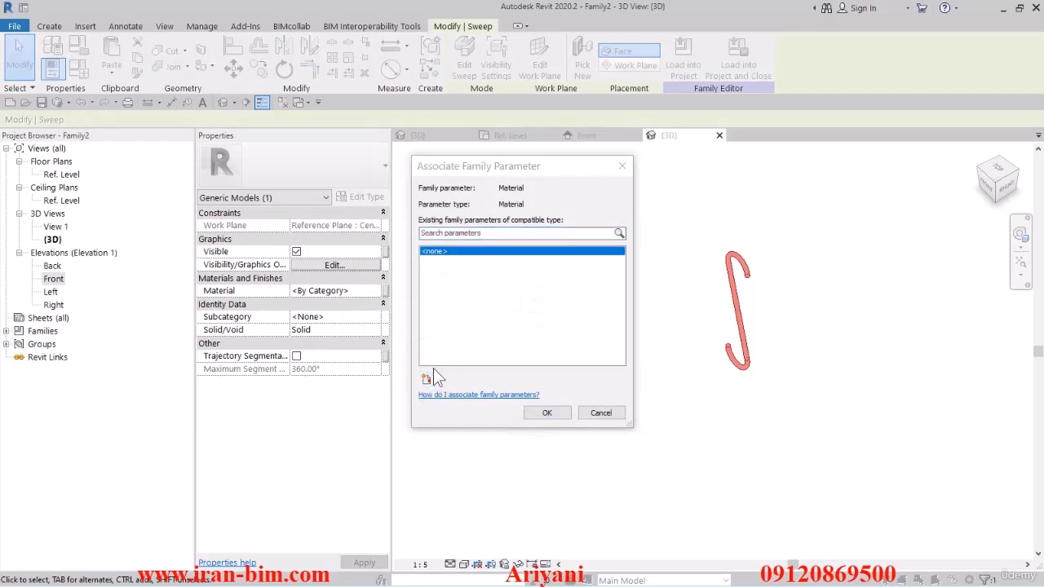
pyautogui.click(430, 375)
pyautogui.write('Rebar')
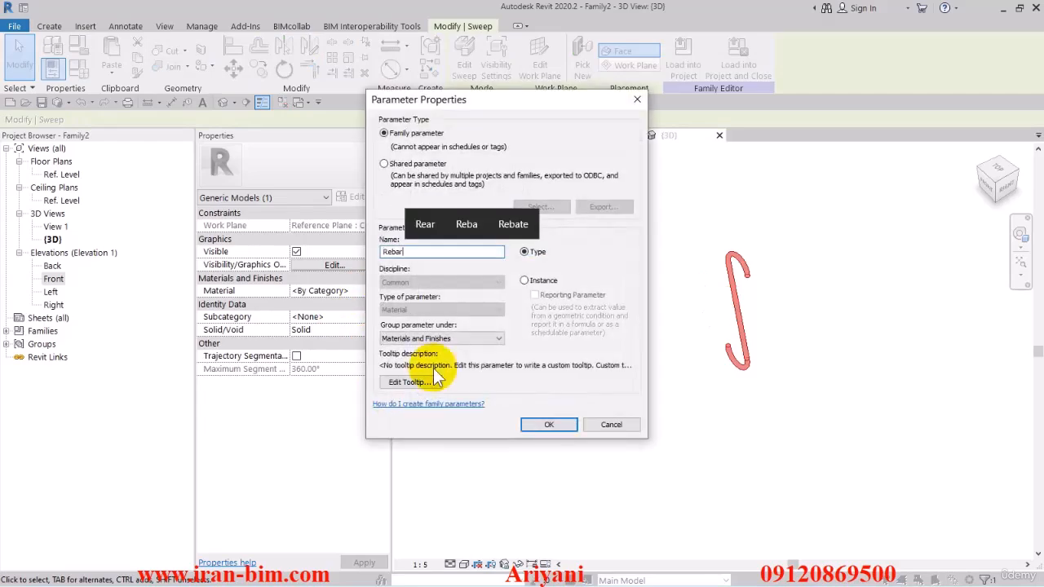
pyautogui.click(549, 424)
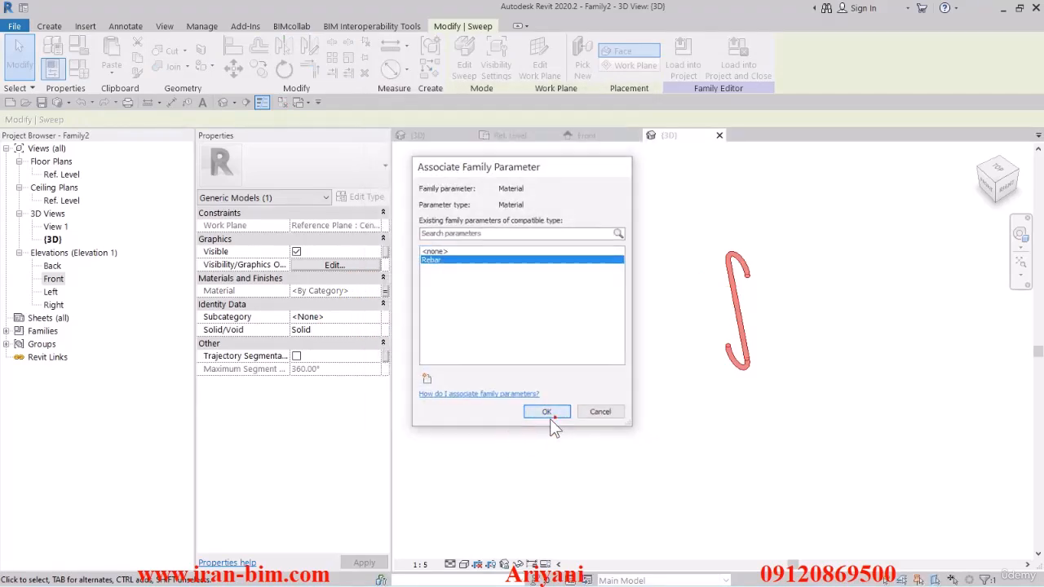
pyautogui.click(545, 412)
pyautogui.click(530, 424)
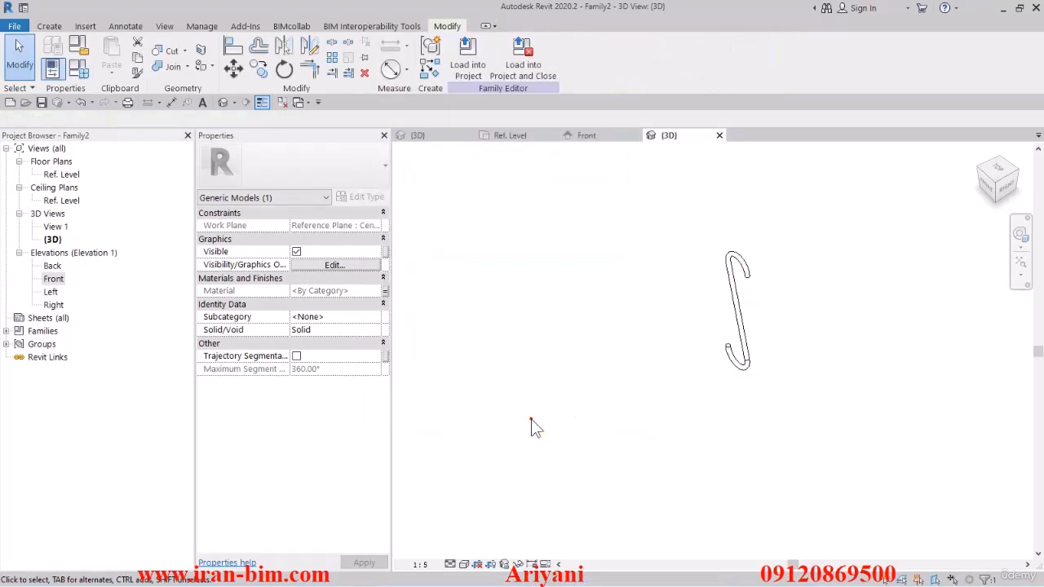
# Step: Create a Rebar subcategory of Generic Models in Object Styles and choose its line color
pyautogui.click(201, 26)
pyautogui.click(100, 60)
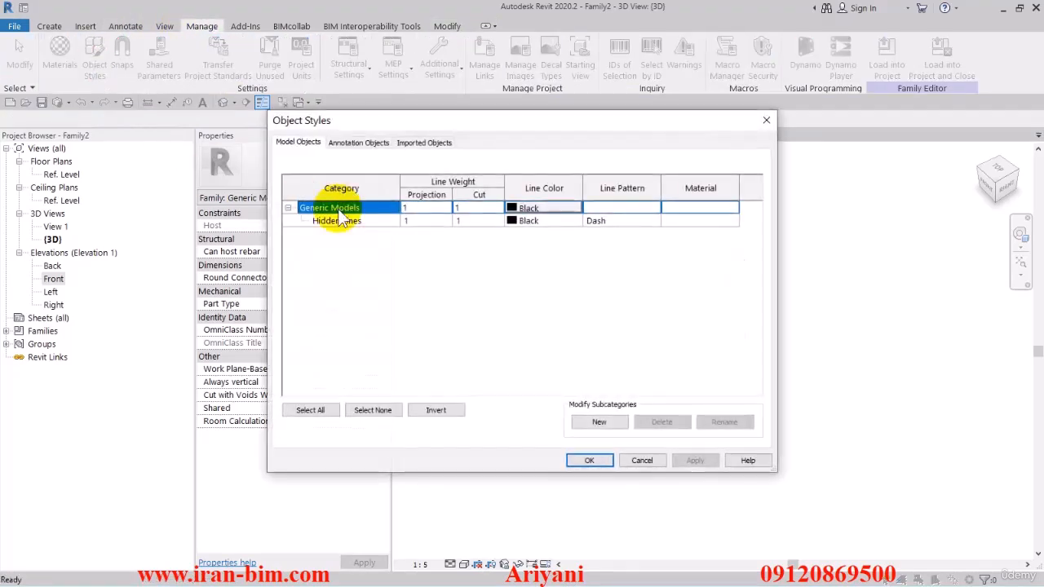
pyautogui.click(586, 423)
pyautogui.write('R')
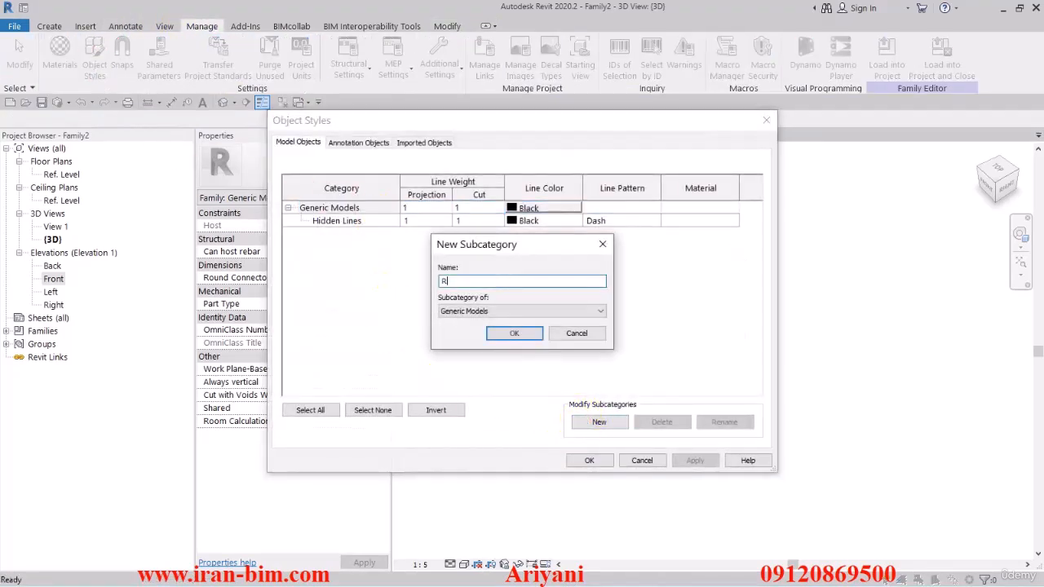
pyautogui.write('ebar')
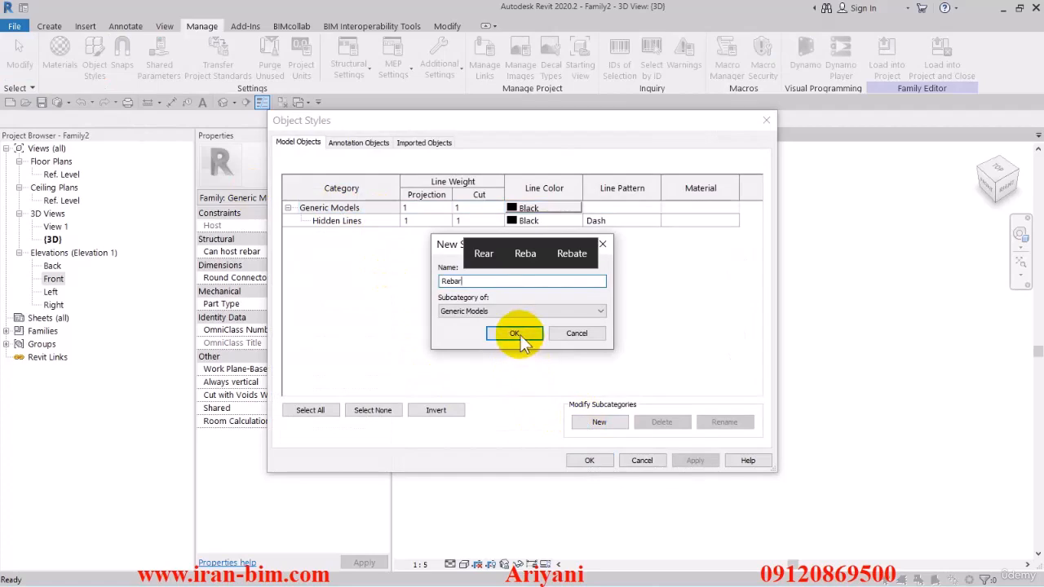
pyautogui.click(519, 334)
pyautogui.click(525, 234)
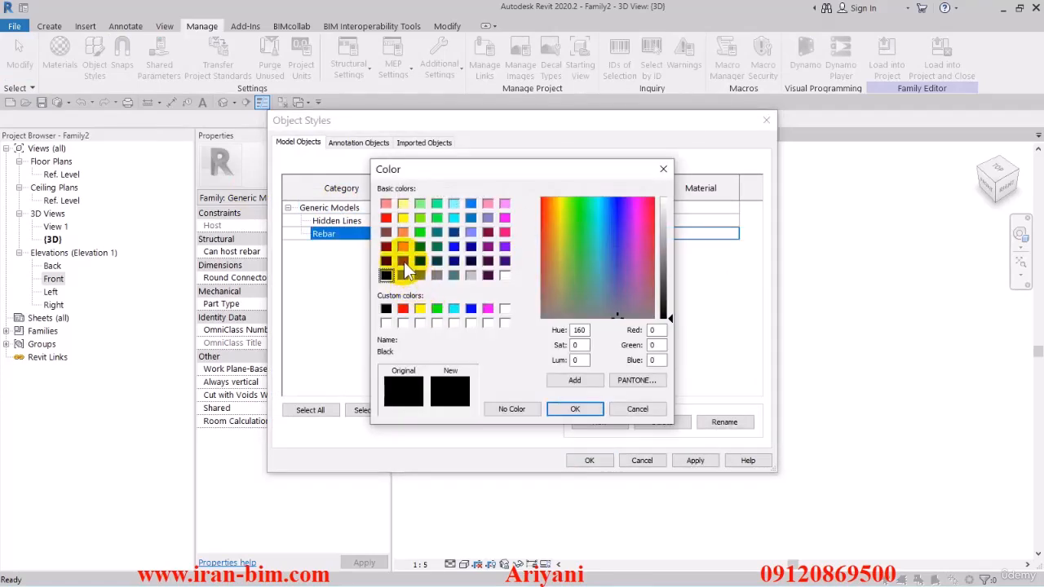
pyautogui.click(575, 409)
pyautogui.click(589, 460)
# Step: Assign the S-shaped sweep to the Rebar subcategory
pyautogui.click(737, 318)
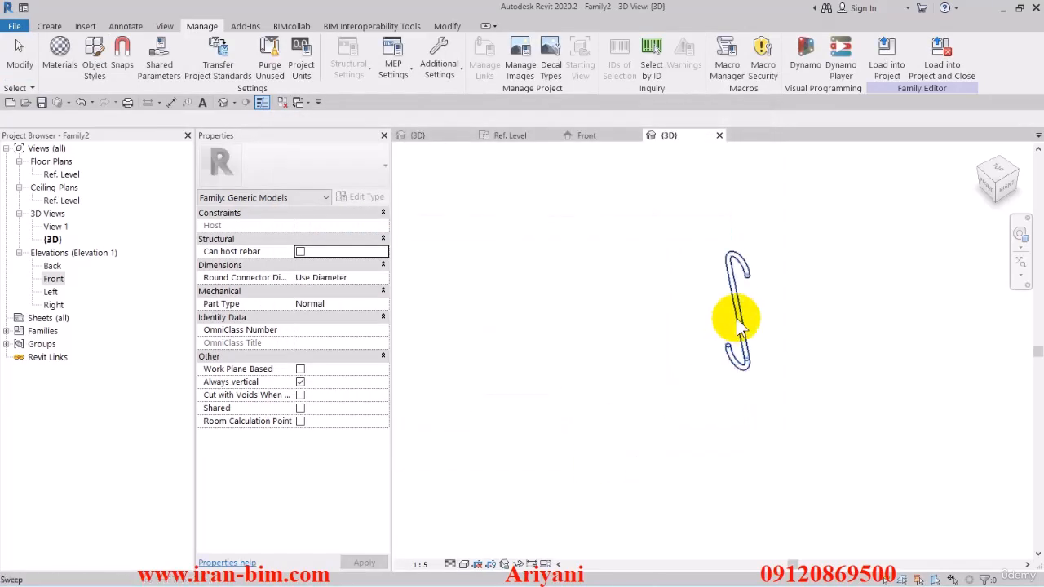
pyautogui.click(385, 323)
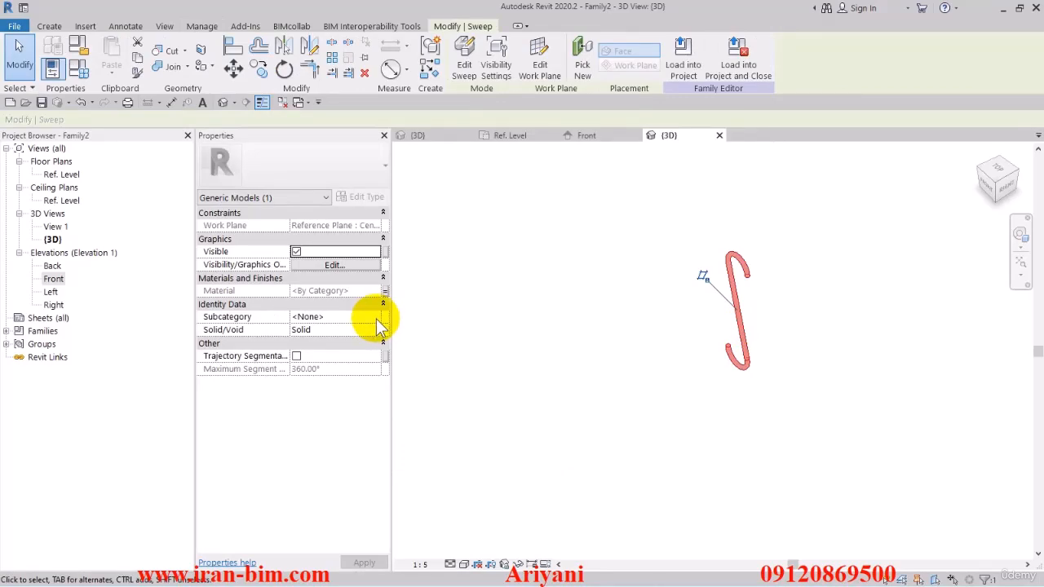
pyautogui.click(375, 318)
pyautogui.click(592, 407)
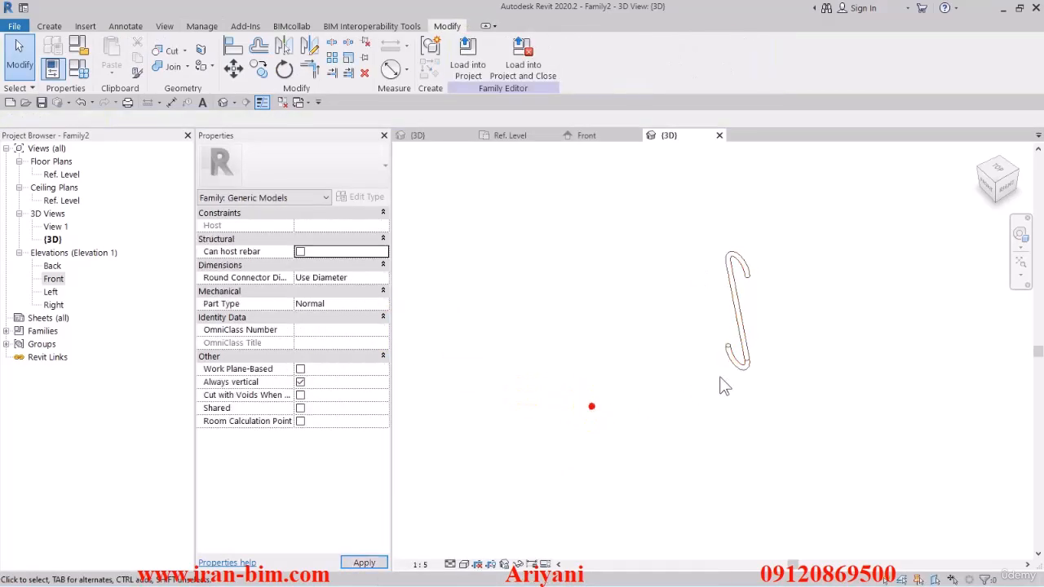
# Step: Reopen the sweep's path sketch for editing from the Front elevation, focusing on the lower hook
pyautogui.doubleClick(51, 279)
pyautogui.click(508, 281)
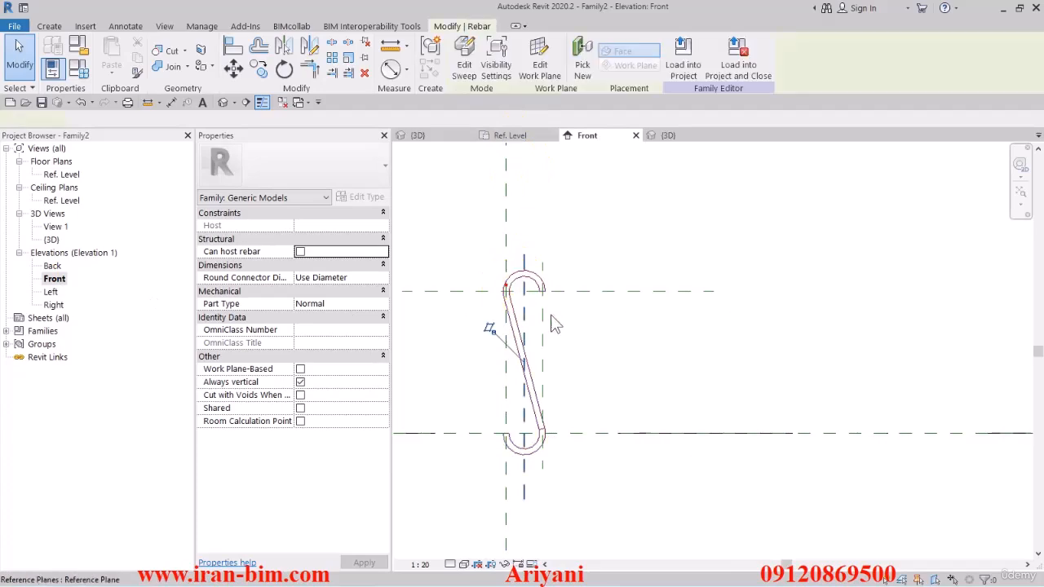
pyautogui.moveTo(551, 324); pyautogui.dragTo(592, 291, button='middle')
pyautogui.click(465, 69)
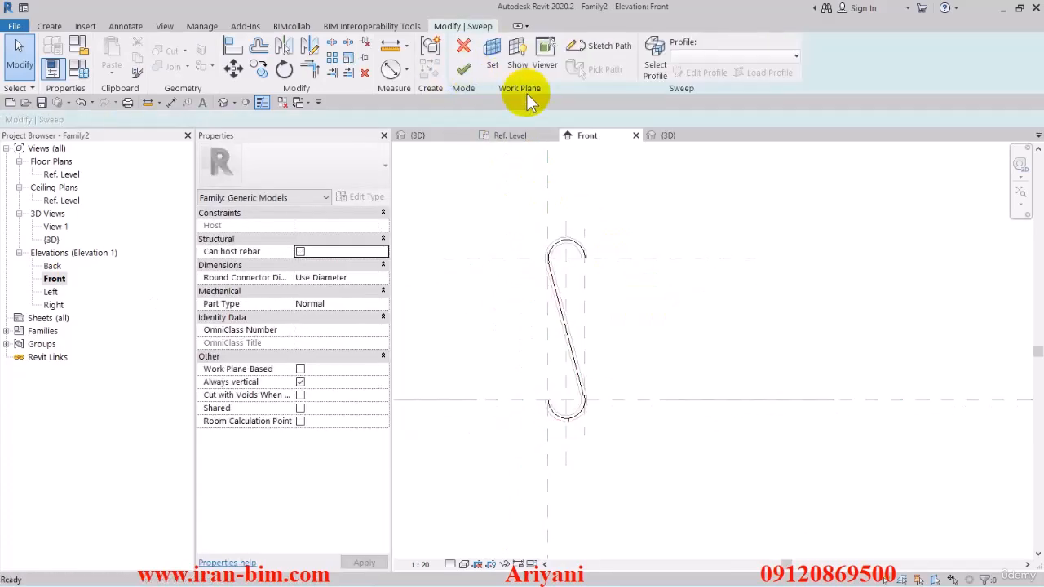
pyautogui.click(603, 45)
pyautogui.scroll(5, 619, 326)
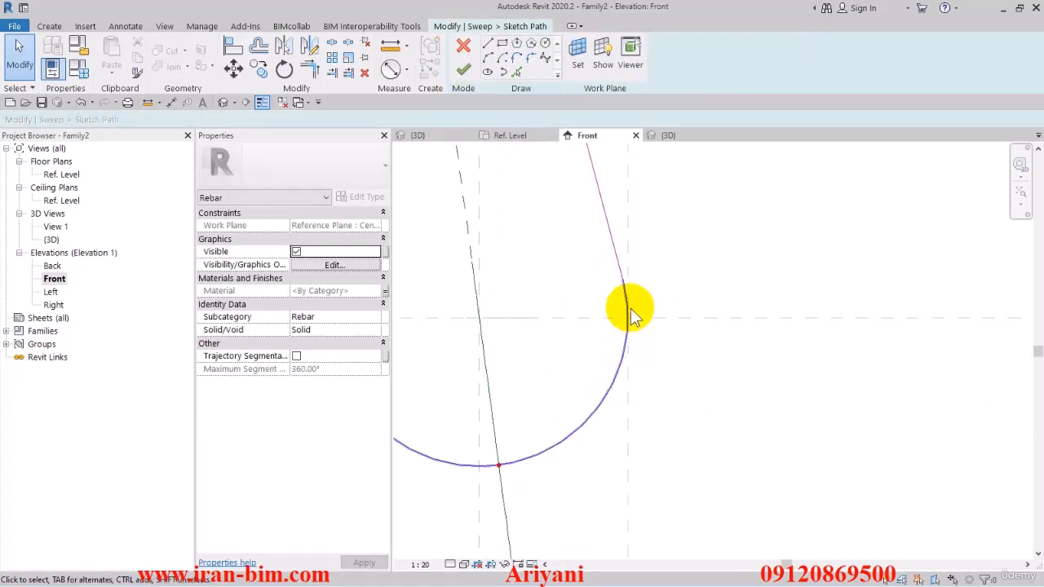
# Step: Stretch the lower hook's arc and the diagonal line's lower end past the point where they meet
pyautogui.click(628, 312)
pyautogui.moveTo(592, 225); pyautogui.dragTo(531, 168)
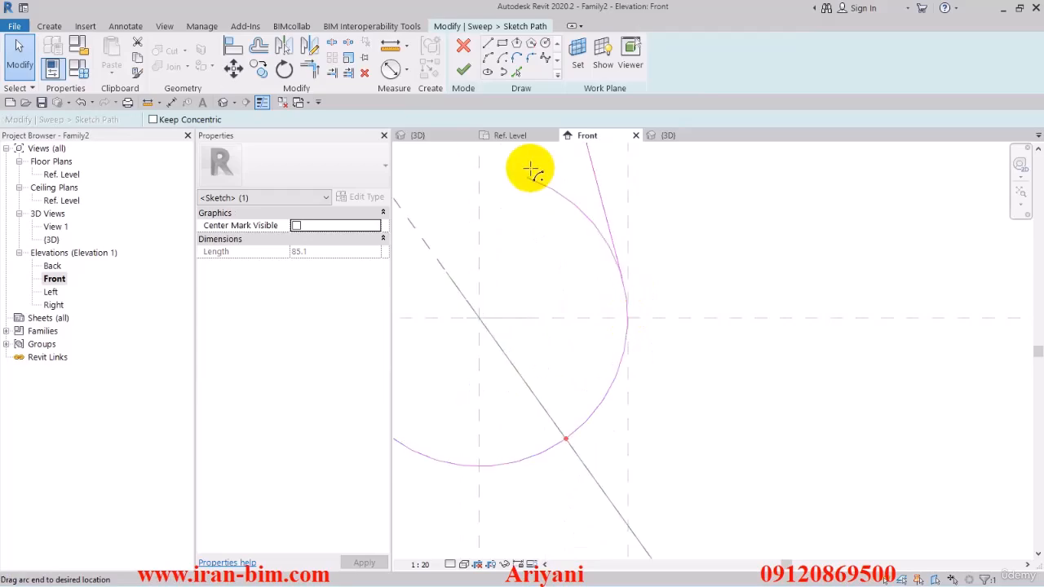
pyautogui.click(662, 223)
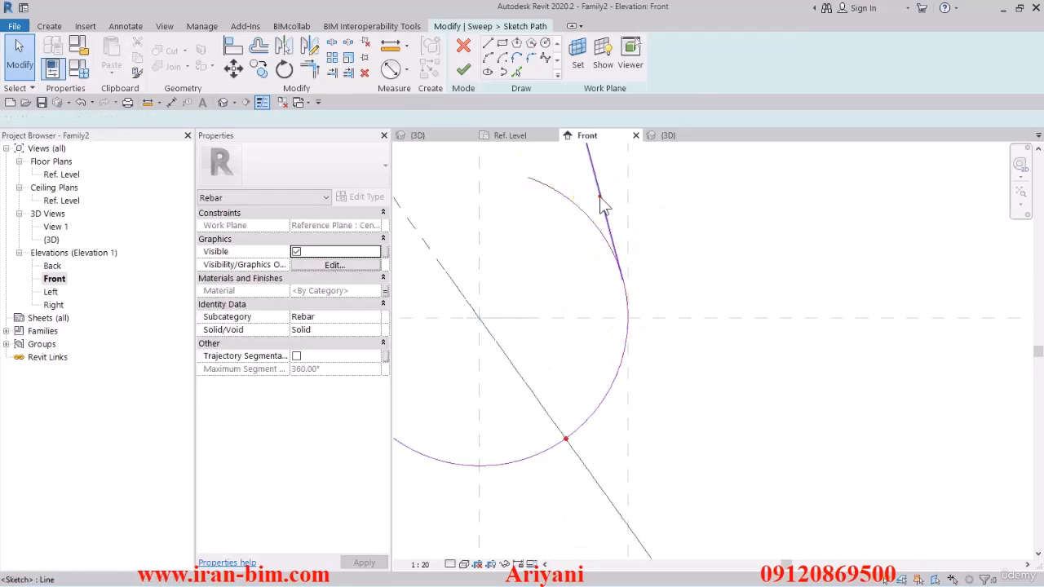
pyautogui.scroll(2, 608, 253)
pyautogui.click(617, 275)
pyautogui.moveTo(642, 313); pyautogui.dragTo(648, 357)
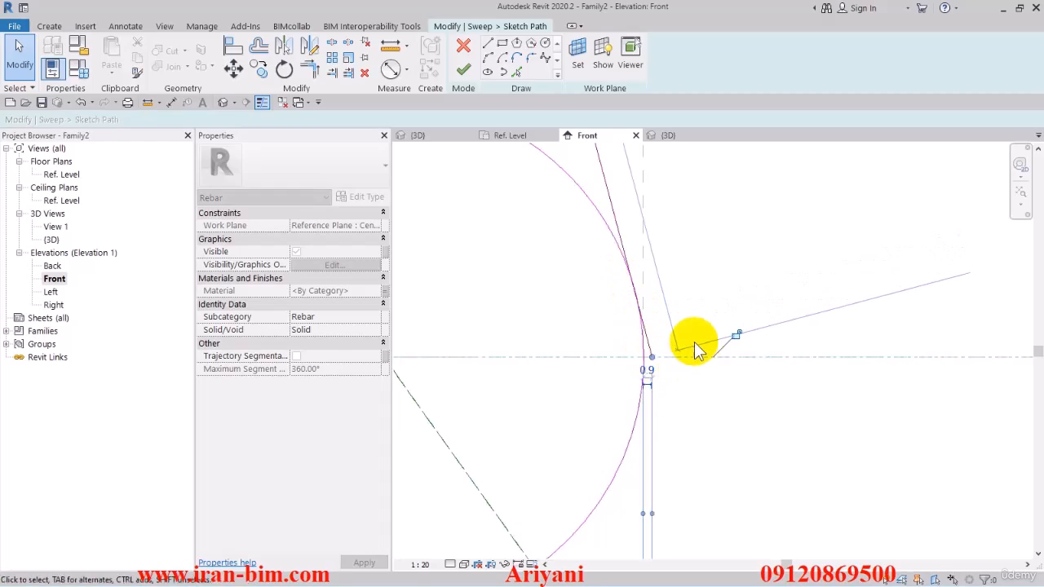
# Step: Trim the lower arc and the diagonal line to each other to form a clean joint
pyautogui.click(693, 336)
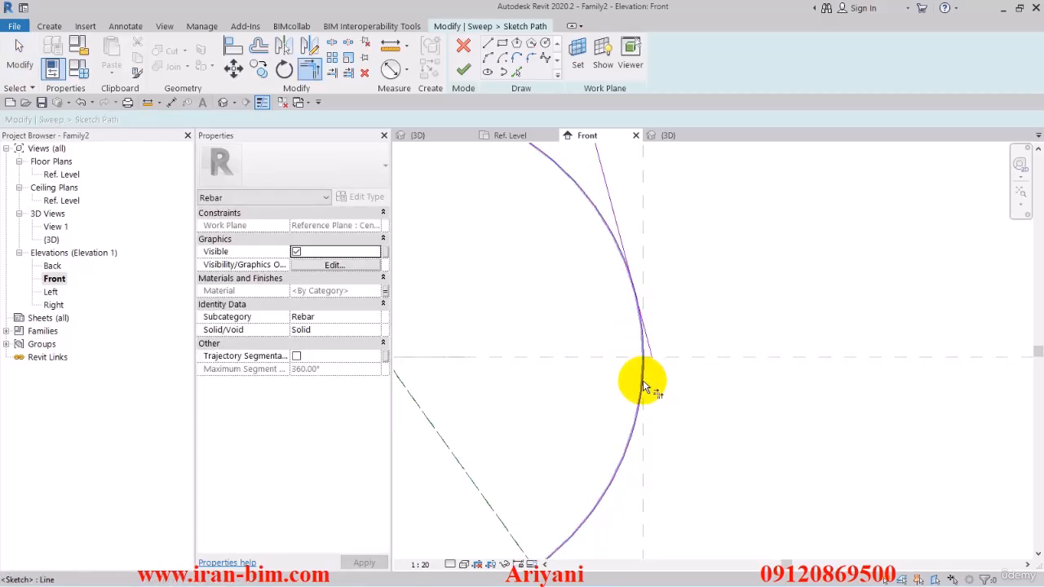
pyautogui.click(643, 381)
pyautogui.click(613, 196)
pyautogui.scroll(-4, 643, 272)
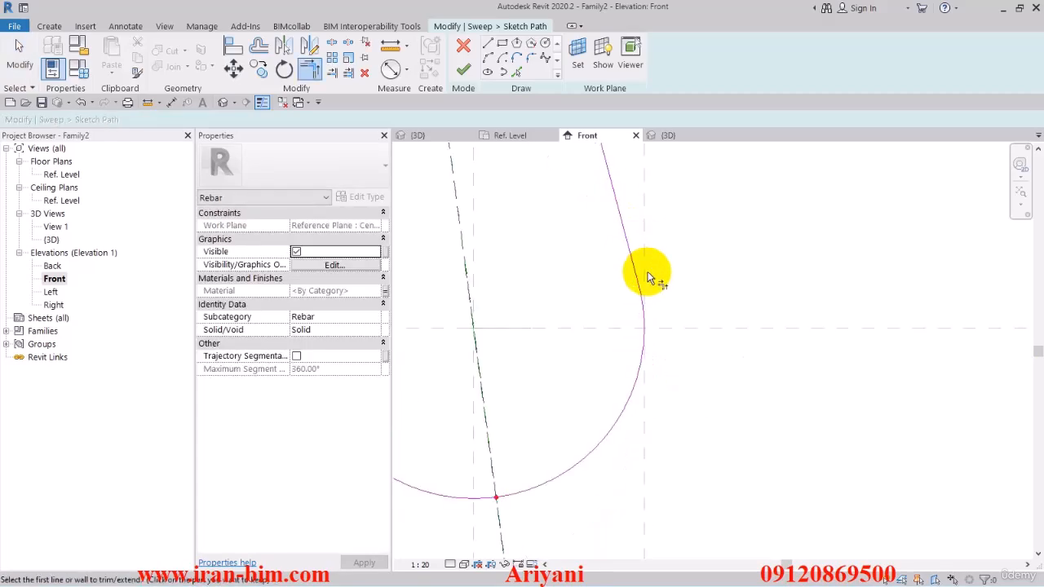
pyautogui.press('Escape')
# Step: Check the joined arc and line in the path, and finish both the path sketch and the sweep
pyautogui.click(650, 323)
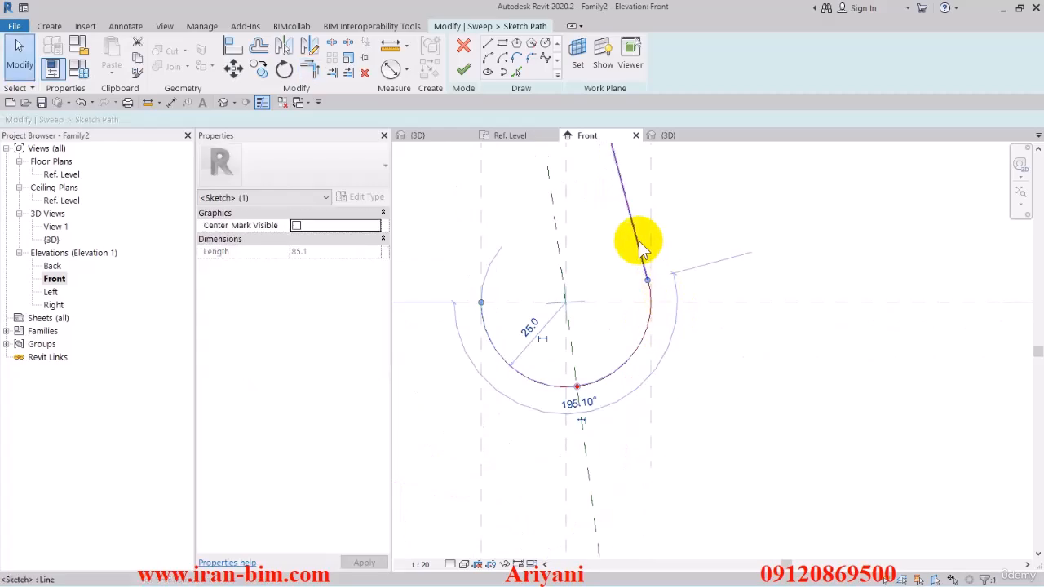
pyautogui.click(638, 241)
pyautogui.click(684, 297)
pyautogui.click(462, 70)
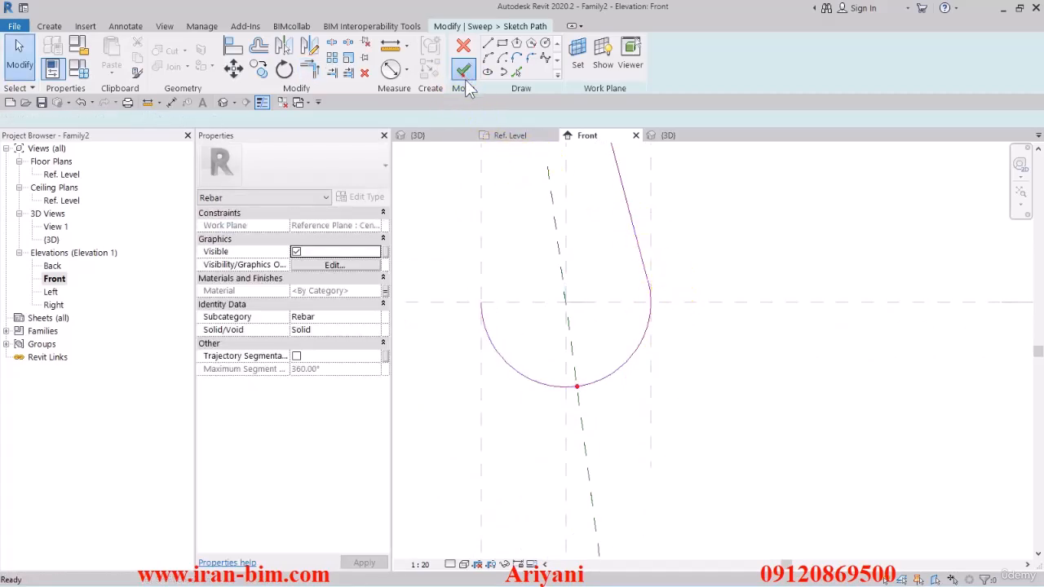
pyautogui.click(462, 70)
pyautogui.click(749, 265)
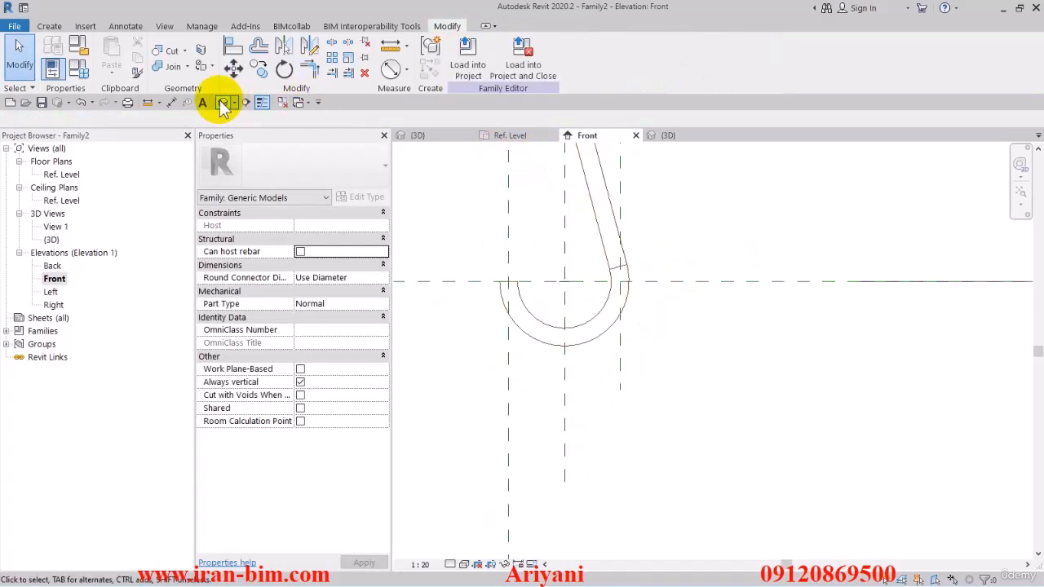
# Step: Show the whole rebar shaded in the default 3D view and close the inactive views
pyautogui.click(223, 102)
pyautogui.click(281, 102)
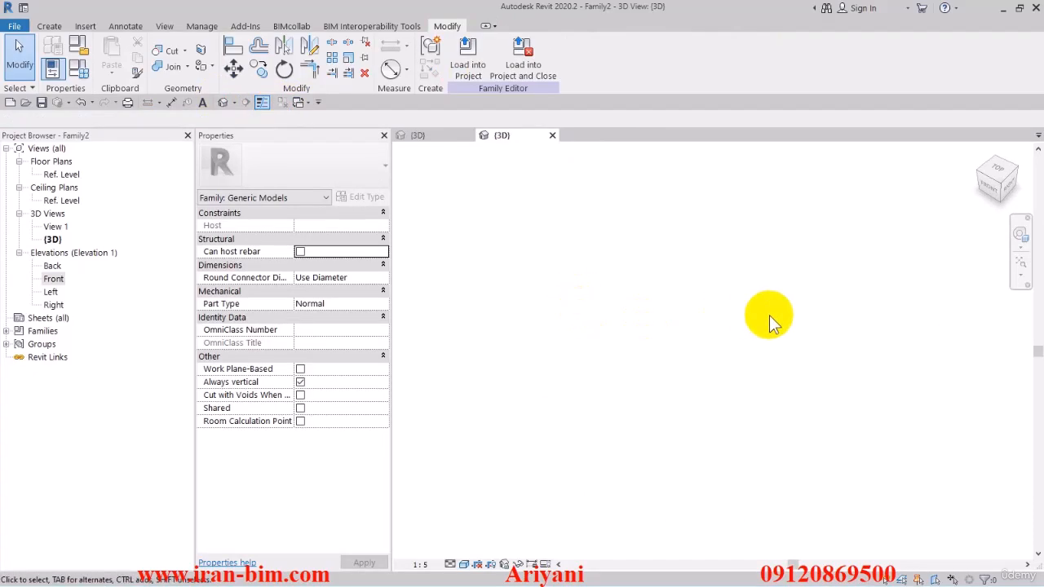
pyautogui.click(1011, 279)
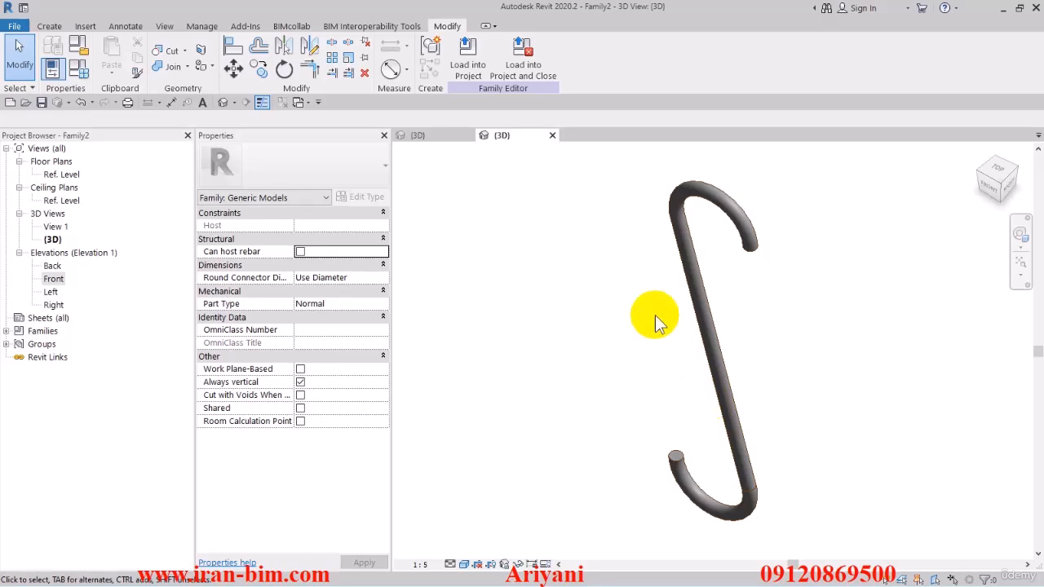
# Step: Save the family as S Rebar in the STR - Families folder and load it into T Beams.rfa, closing the family
pyautogui.click(42, 102)
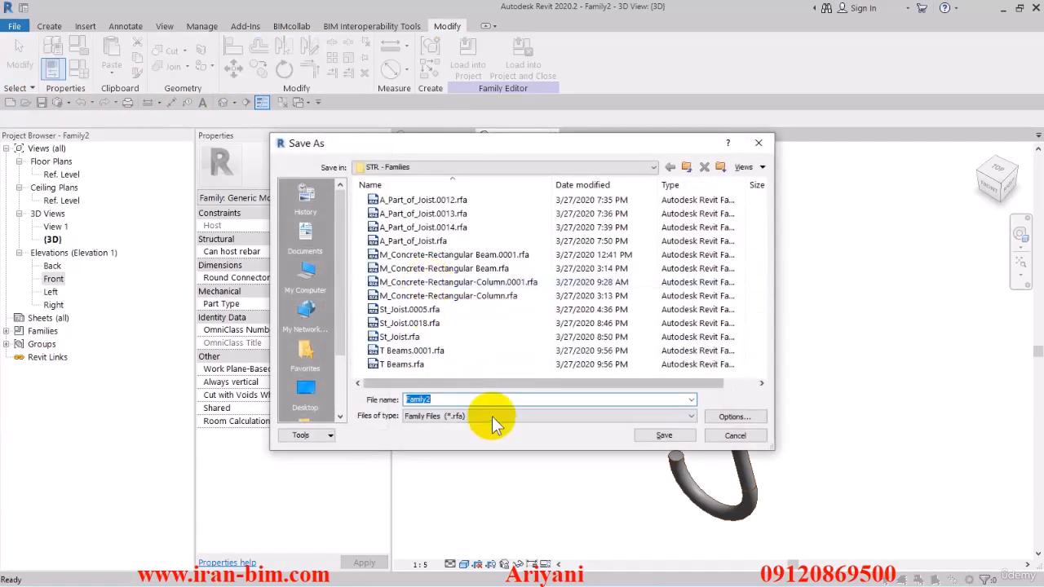
pyautogui.write('S Reba')
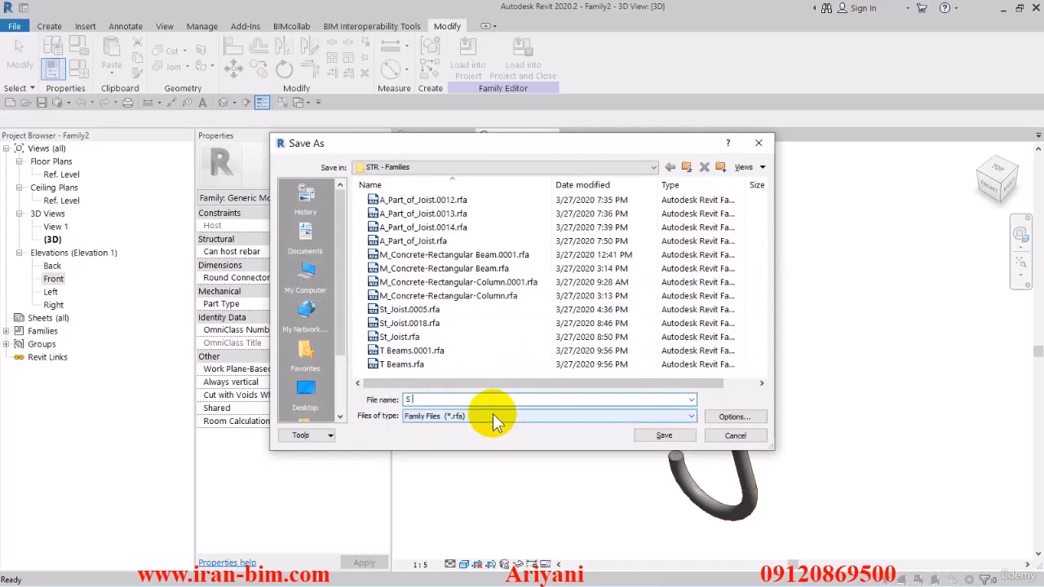
pyautogui.write('r')
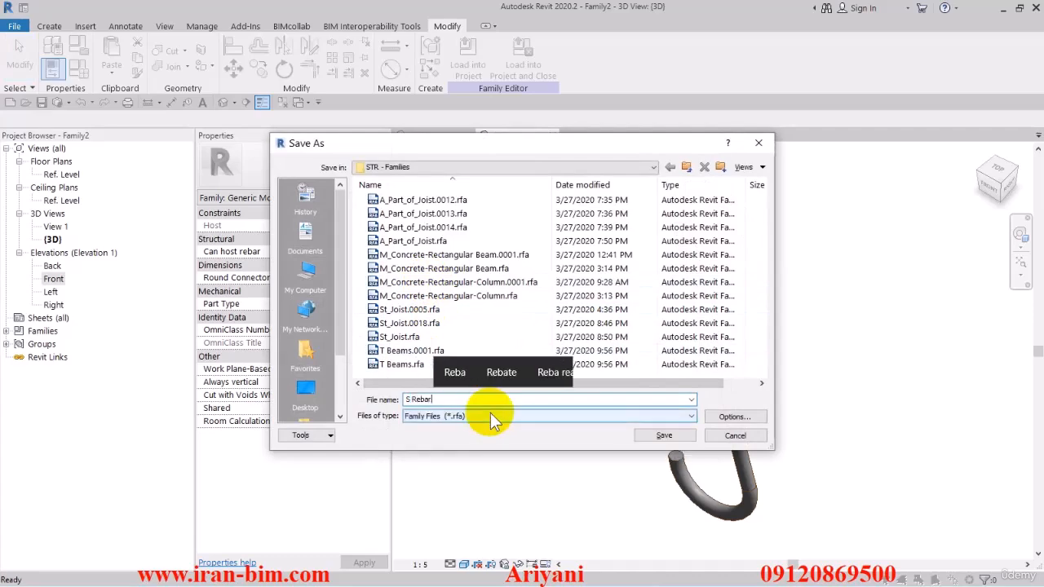
pyautogui.click(696, 435)
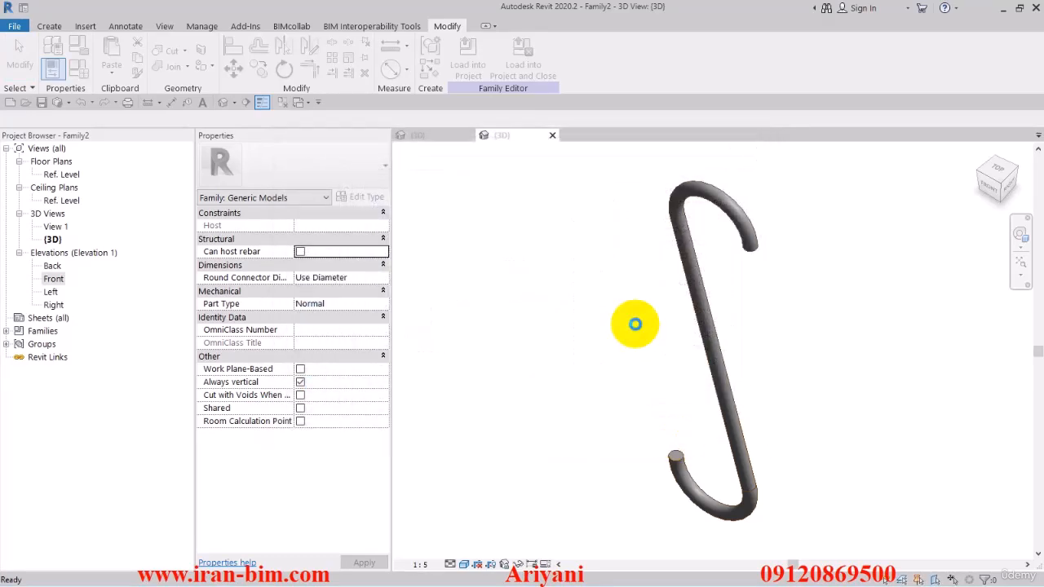
pyautogui.click(529, 64)
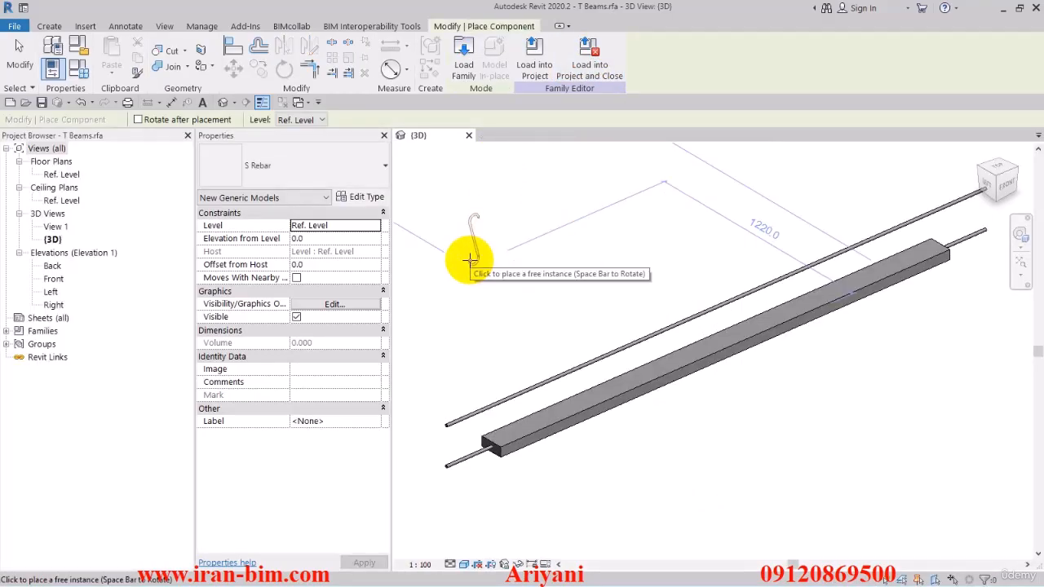
# Step: Place an S Rebar component on the beam's center reference plane in the Ref. Level plan, about 140 mm from the left end
pyautogui.doubleClick(62, 174)
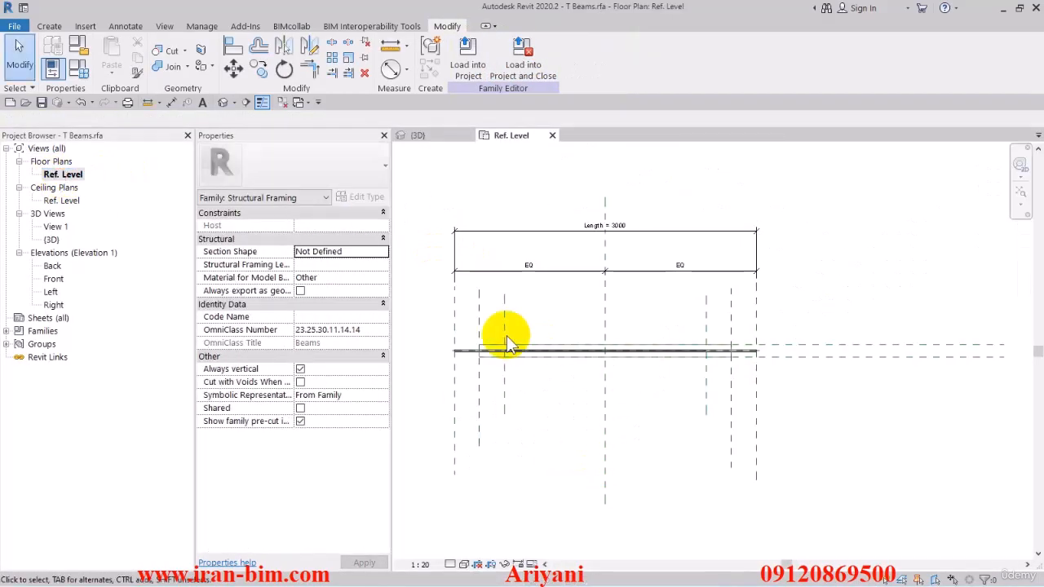
pyautogui.click(49, 26)
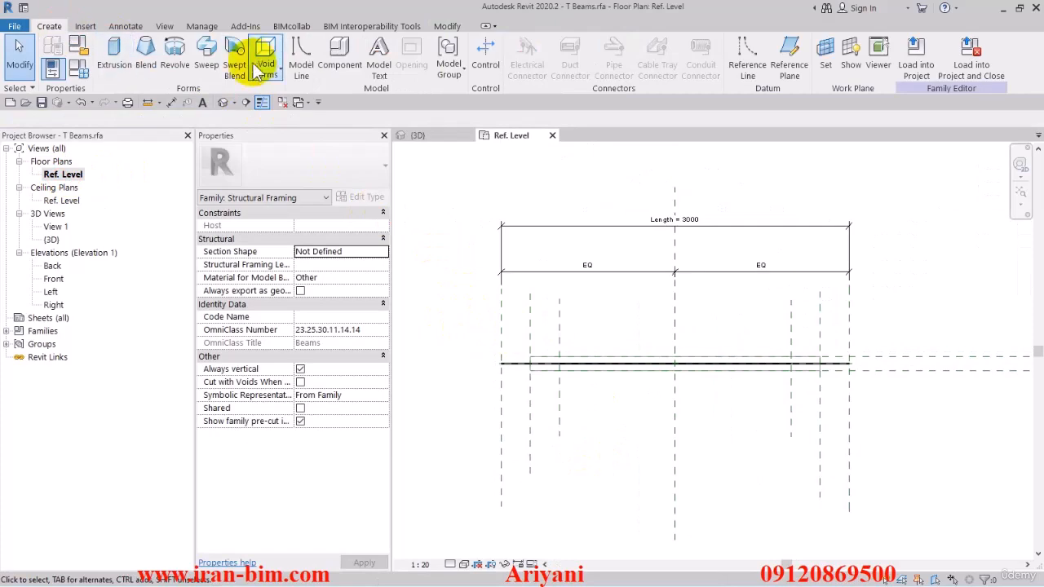
pyautogui.click(339, 59)
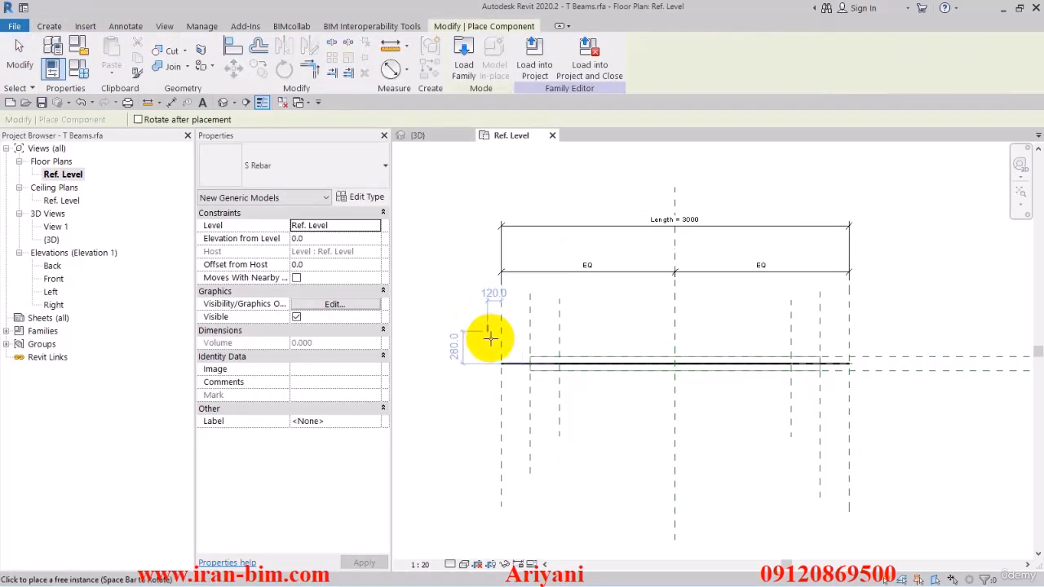
pyautogui.scroll(4, 508, 357)
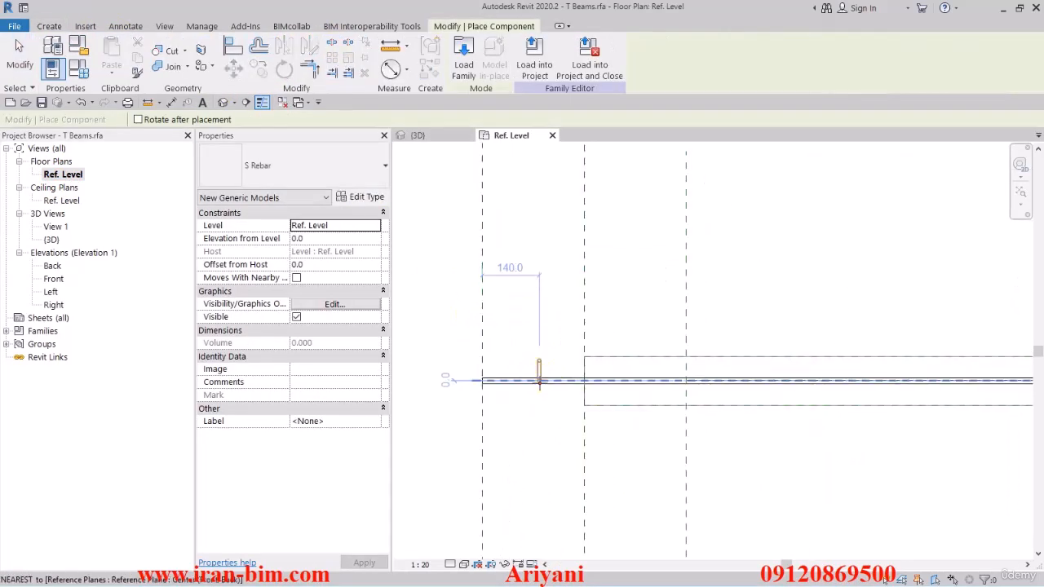
pyautogui.click(538, 380)
pyautogui.click(19, 57)
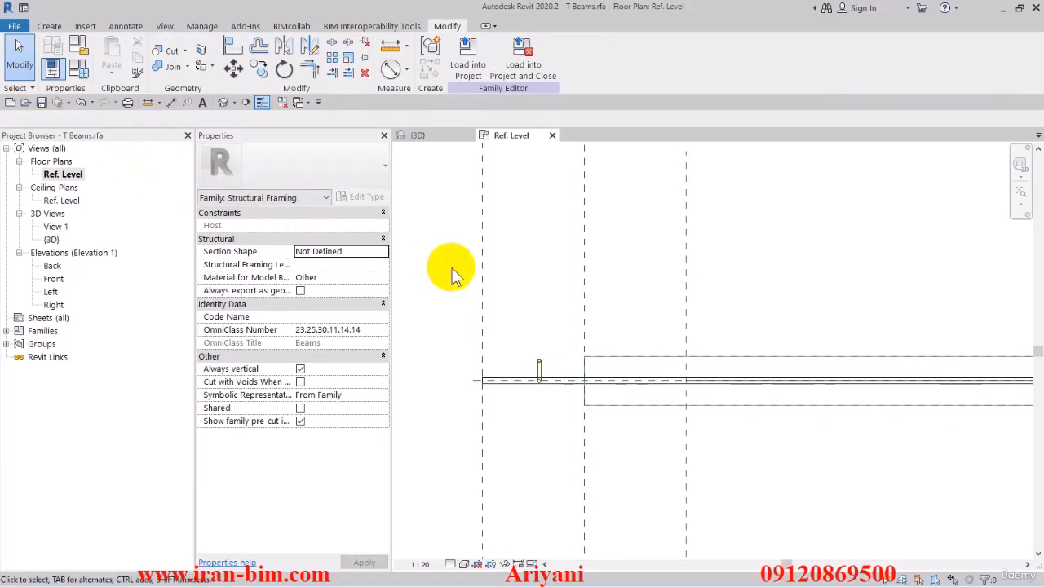
# Step: Add an aligned dimension between the beam's left end reference plane and the adjacent inner reference plane
pyautogui.scroll(-2, 465, 286)
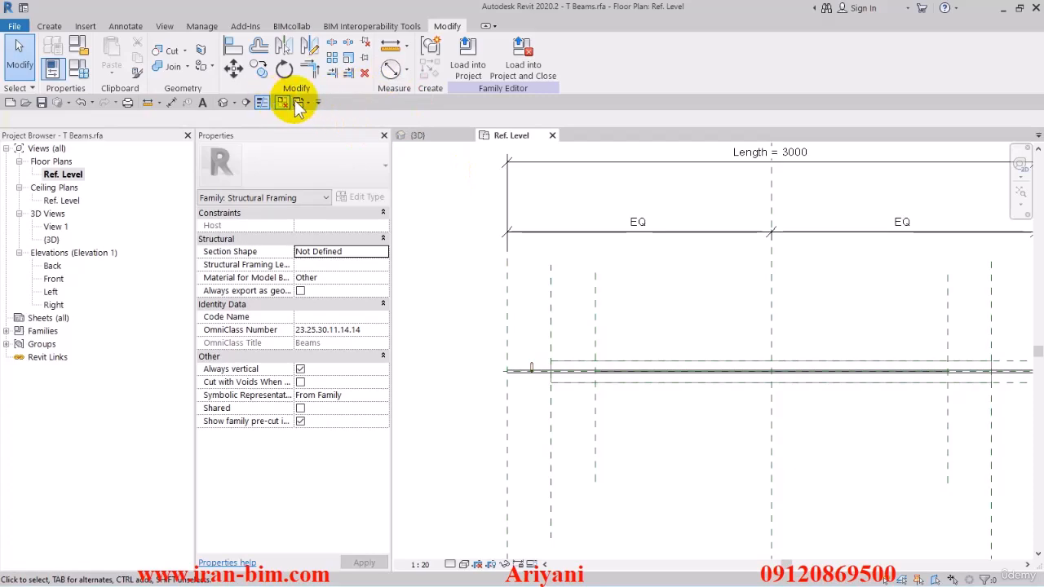
pyautogui.click(391, 69)
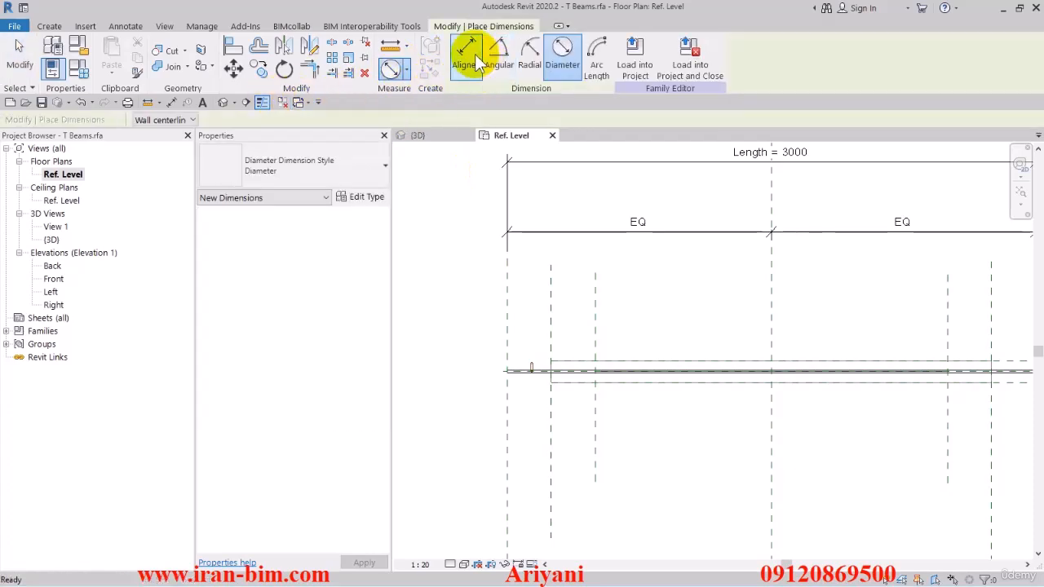
pyautogui.click(473, 64)
pyautogui.click(508, 325)
pyautogui.click(551, 325)
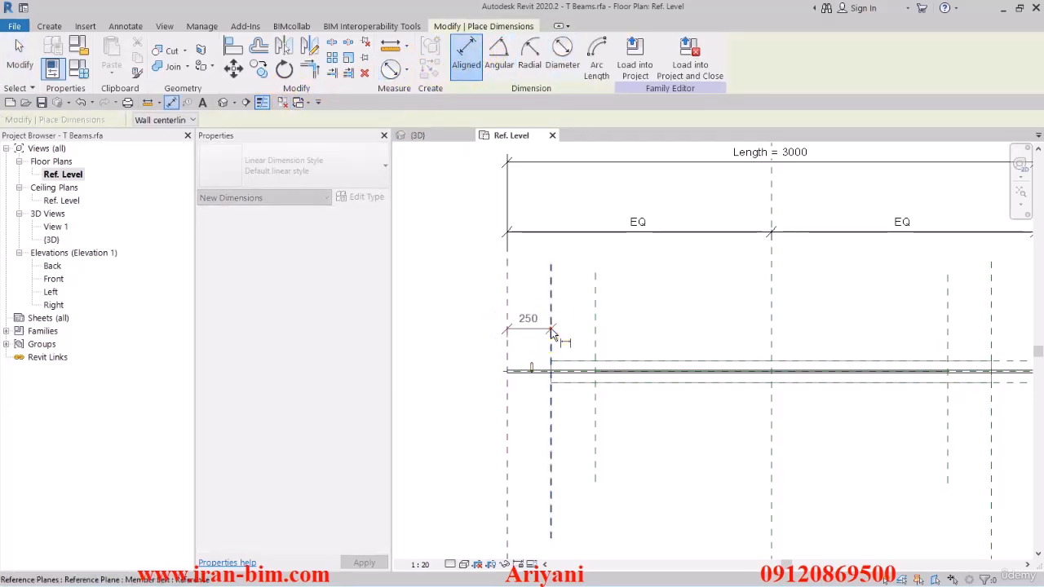
pyautogui.click(534, 324)
# Step: Add a matching aligned dimension between the inner reference plane and the end reference plane at the beam's right end
pyautogui.moveTo(922, 382); pyautogui.dragTo(632, 371, button='middle')
pyautogui.click(699, 319)
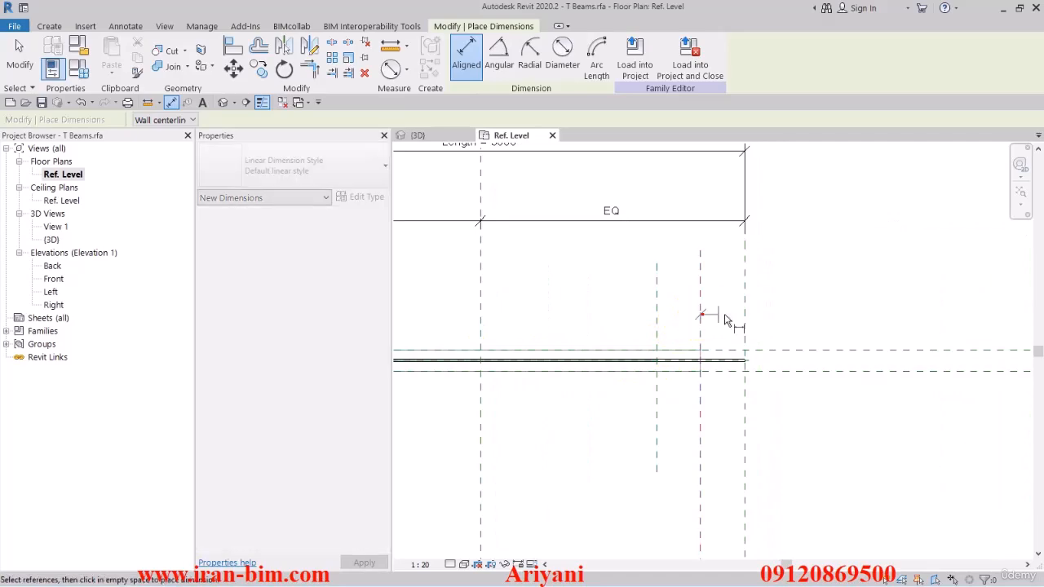
pyautogui.click(743, 314)
pyautogui.moveTo(714, 312); pyautogui.dragTo(820, 310, button='middle')
pyautogui.click(822, 306)
pyautogui.press('Escape')
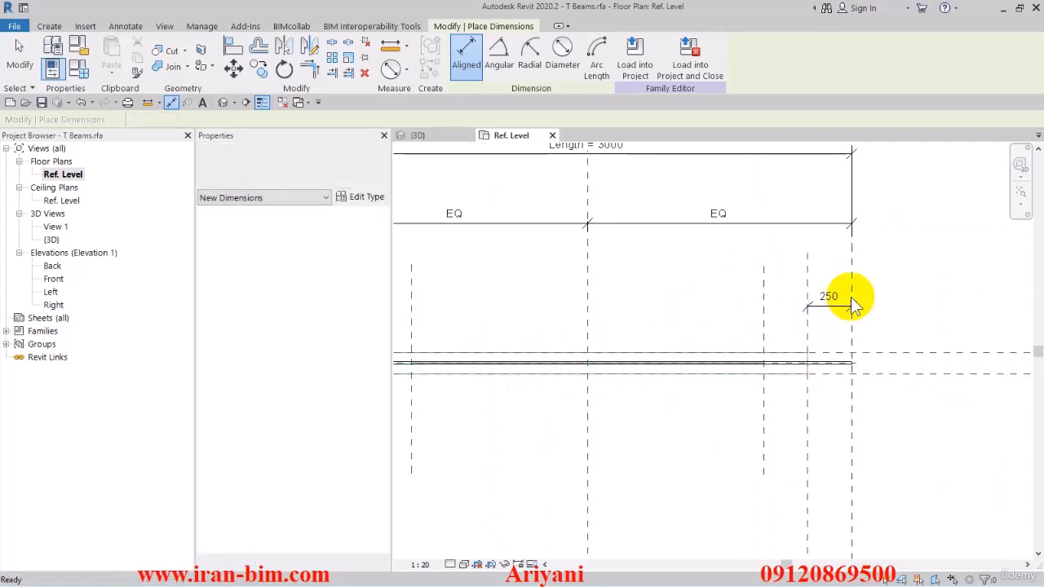
pyautogui.press('Escape')
# Step: Label both end dimensions with a new type parameter named Offset, grouped under Dimensions
pyautogui.scroll(-2, 855, 351)
pyautogui.moveTo(862, 359); pyautogui.dragTo(894, 352, button='middle')
pyautogui.click(867, 310)
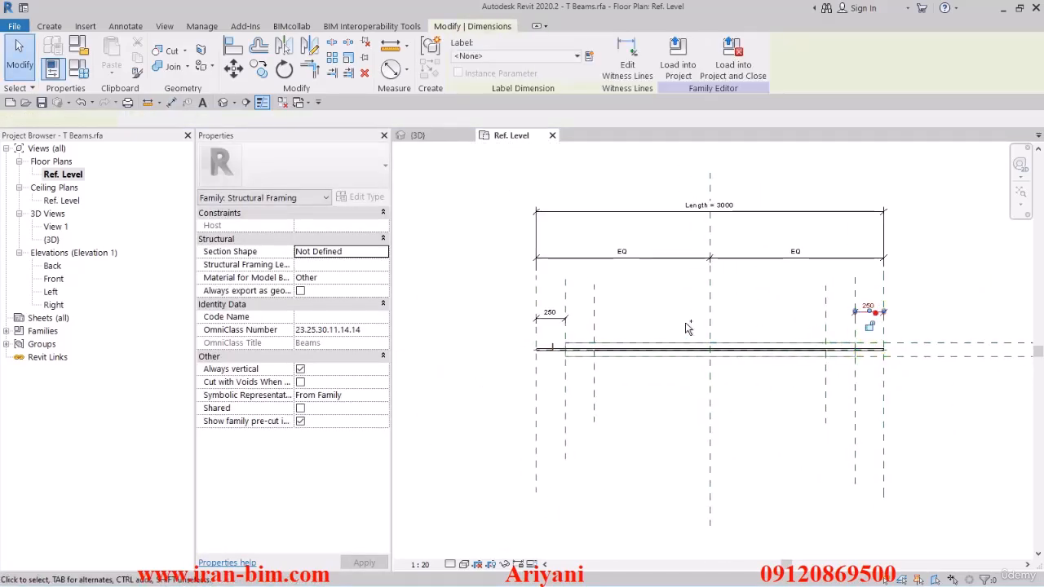
pyautogui.keyDown('ctrl'); pyautogui.click(551, 319); pyautogui.keyUp('ctrl')
pyautogui.click(584, 58)
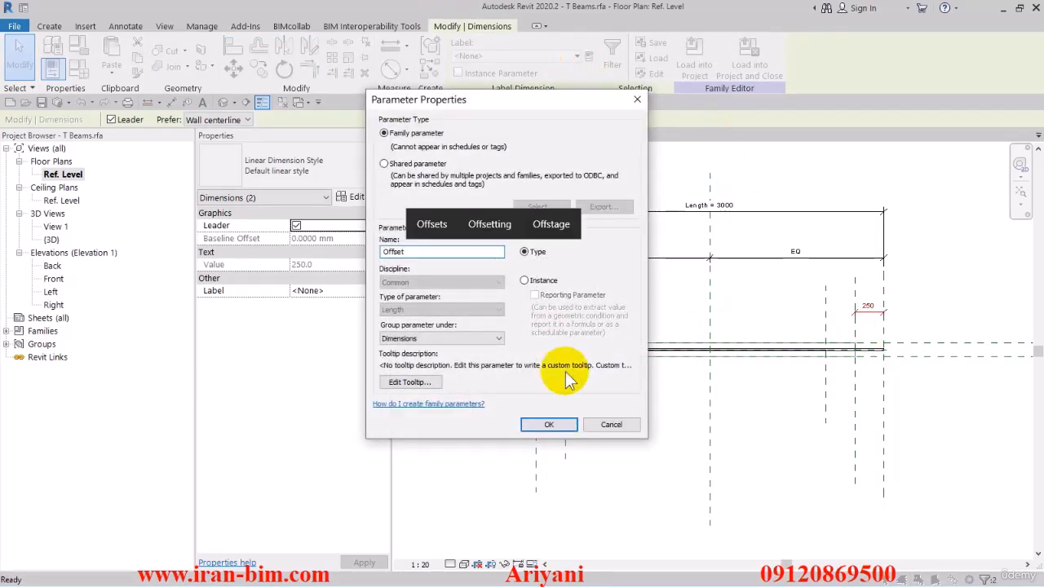
pyautogui.click(549, 425)
pyautogui.click(623, 451)
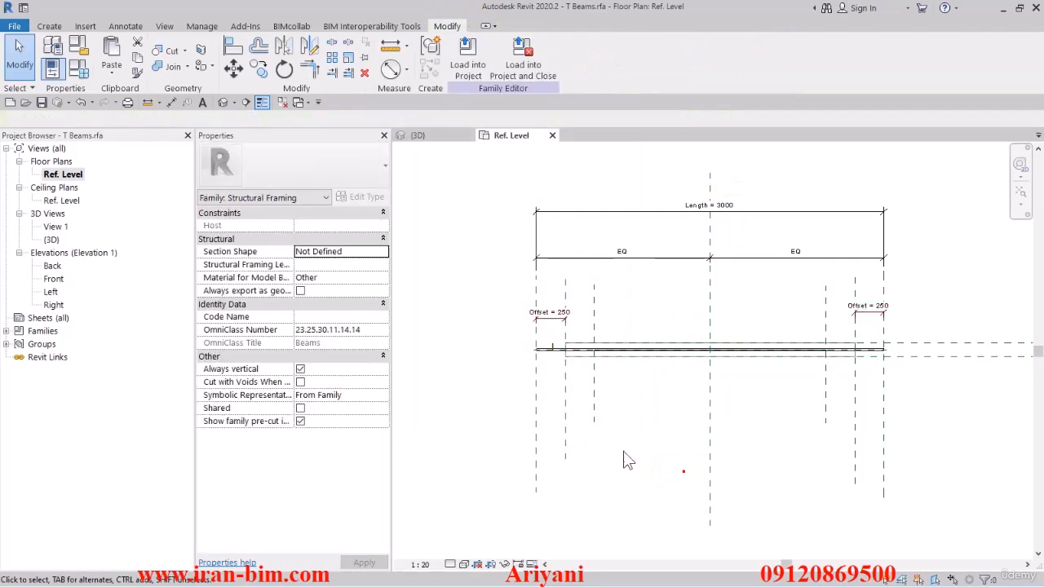
# Step: Set the Offset parameter to 100 mm in the family types
pyautogui.click(82, 70)
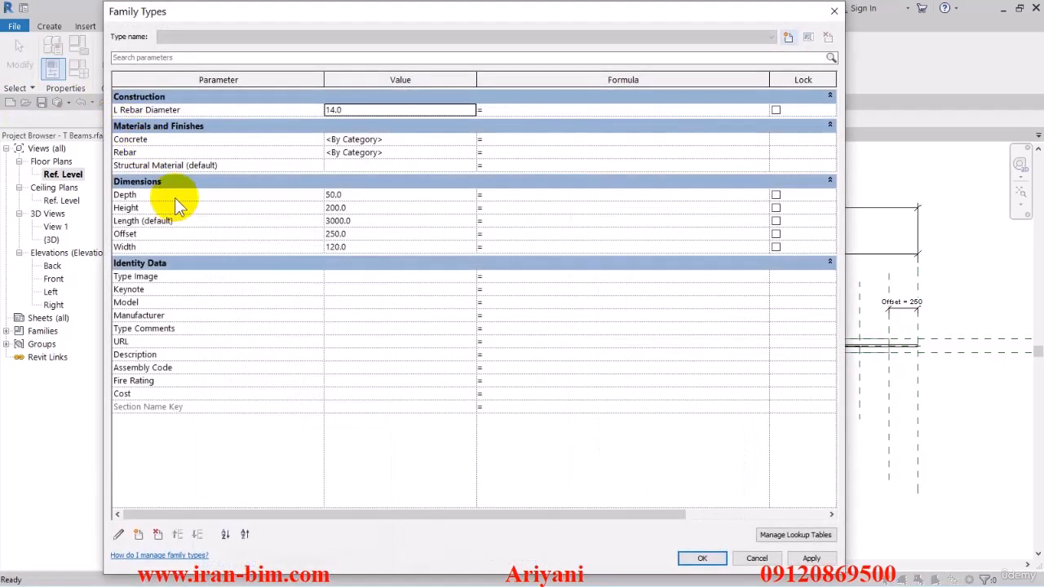
pyautogui.click(369, 235)
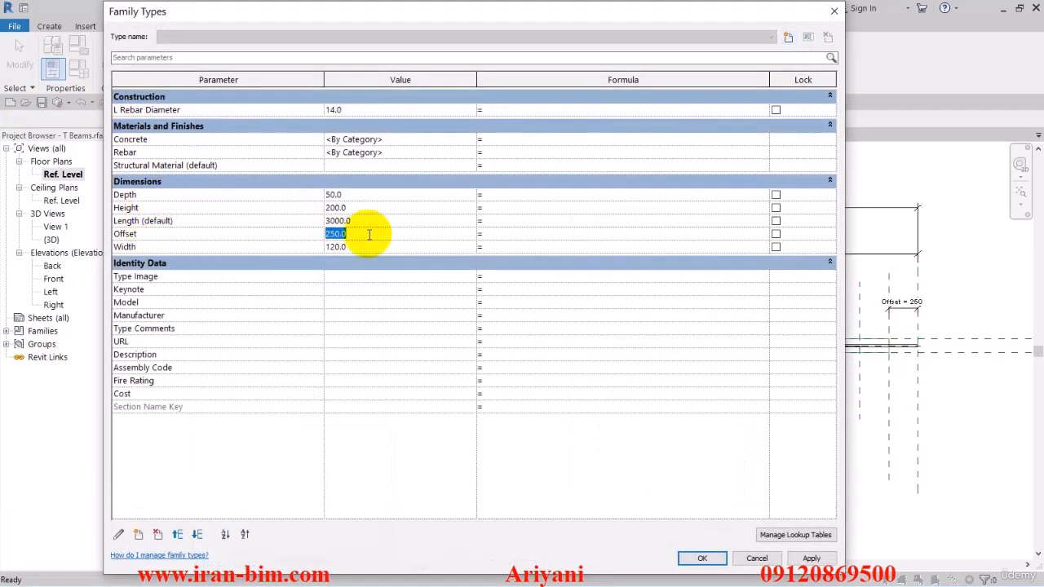
pyautogui.write('100')
pyautogui.click(699, 558)
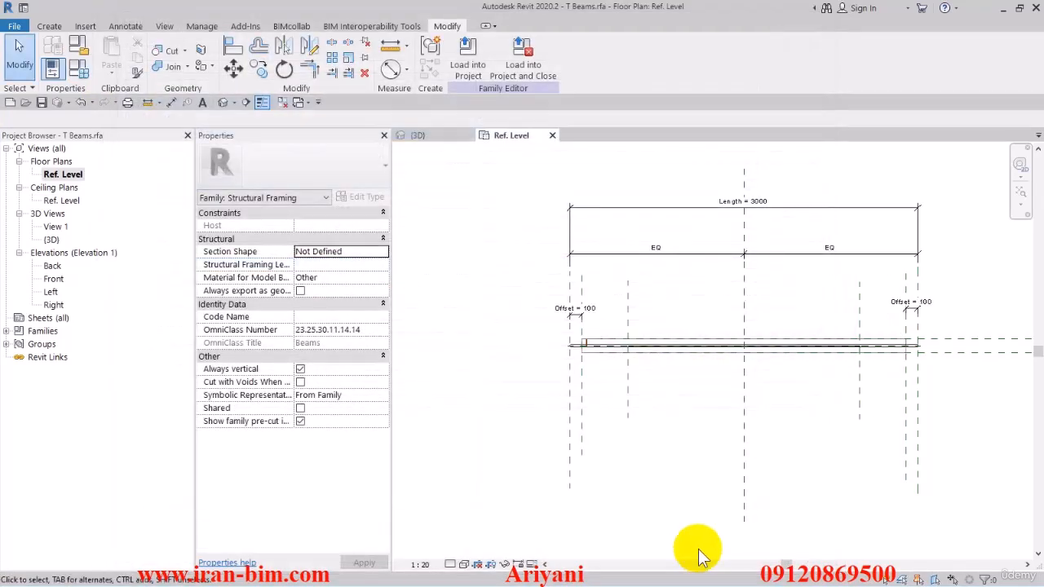
# Step: Draw a vertical reference plane across the beam, about 195 mm inside the left Offset reference plane
pyautogui.scroll(7, 592, 351)
pyautogui.scroll(-2, 582, 329)
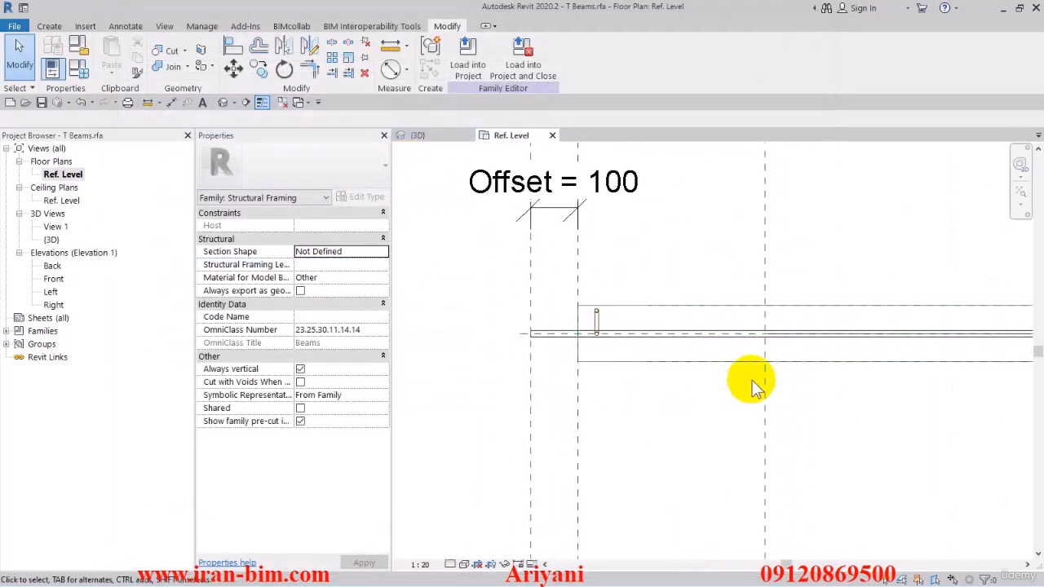
pyautogui.scroll(-2, 759, 397)
pyautogui.click(683, 400)
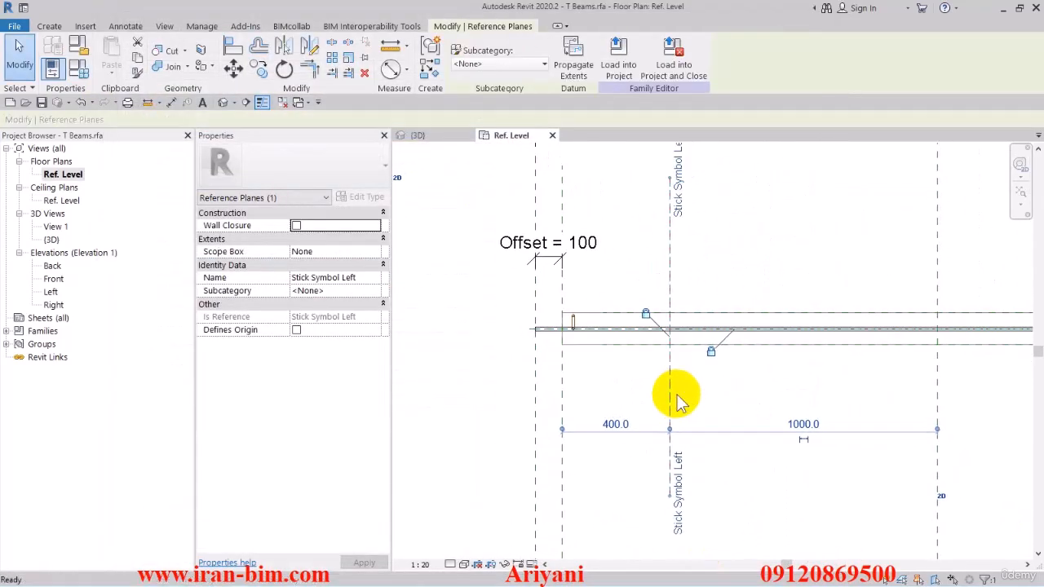
pyautogui.press('Escape')
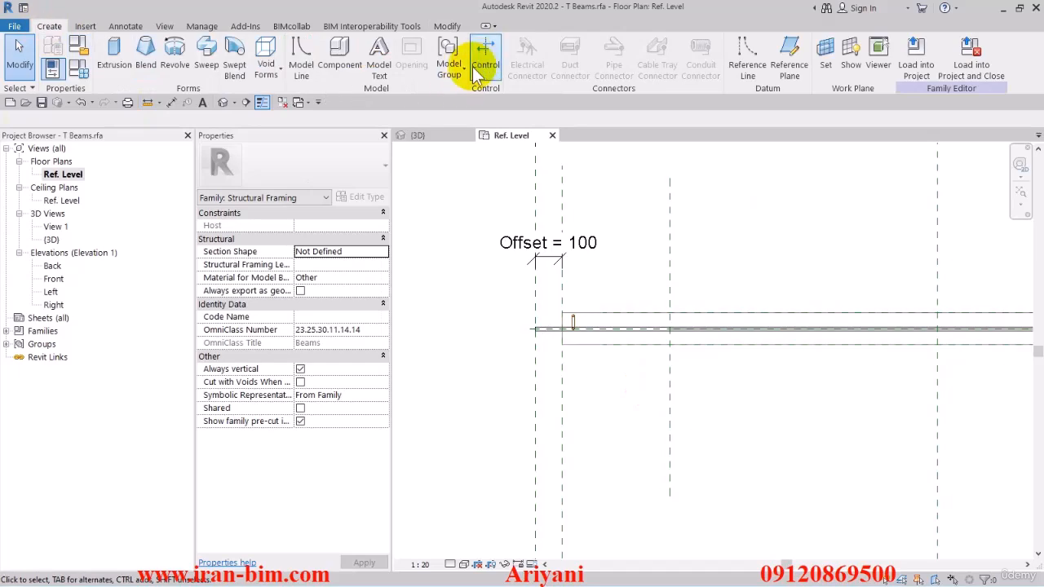
pyautogui.click(789, 53)
pyautogui.click(613, 272)
pyautogui.click(613, 441)
# Step: Draw a vertical reference plane near the beam's right end, about 120 mm inside the right Offset reference plane
pyautogui.scroll(-1, 614, 442)
pyautogui.moveTo(706, 445); pyautogui.dragTo(564, 415, button='middle')
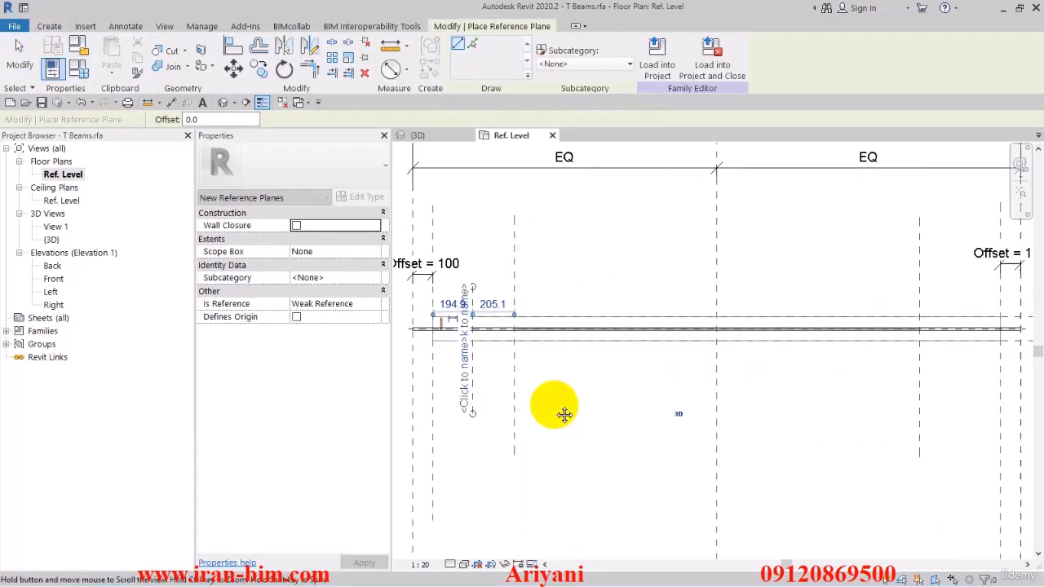
pyautogui.moveTo(909, 343); pyautogui.dragTo(824, 352, button='middle')
pyautogui.click(893, 294)
pyautogui.click(893, 397)
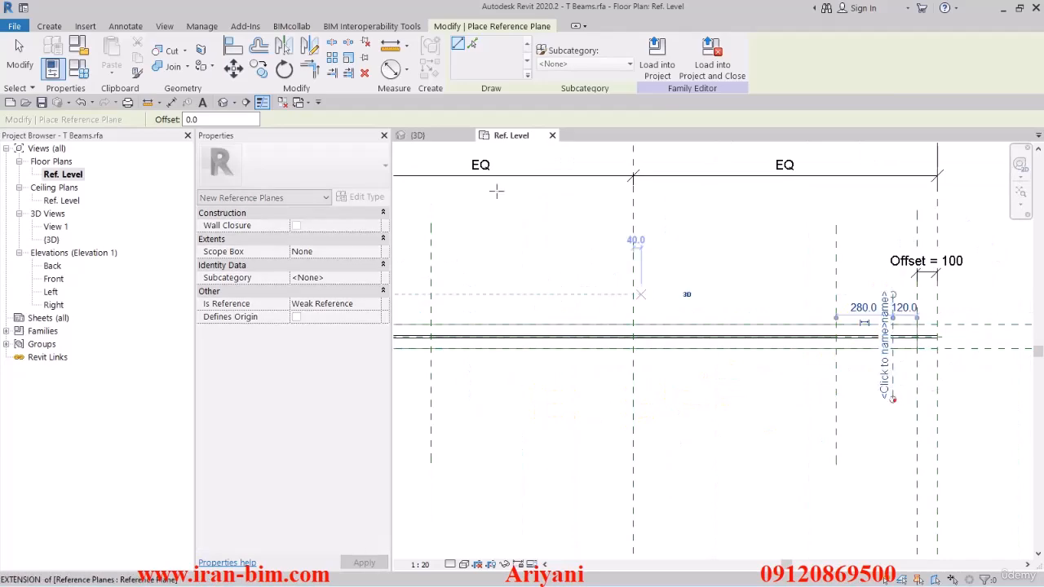
# Step: Add an aligned dimension between the left Offset reference plane and the new reference plane inside it
pyautogui.click(392, 70)
pyautogui.click(408, 74)
pyautogui.click(427, 93)
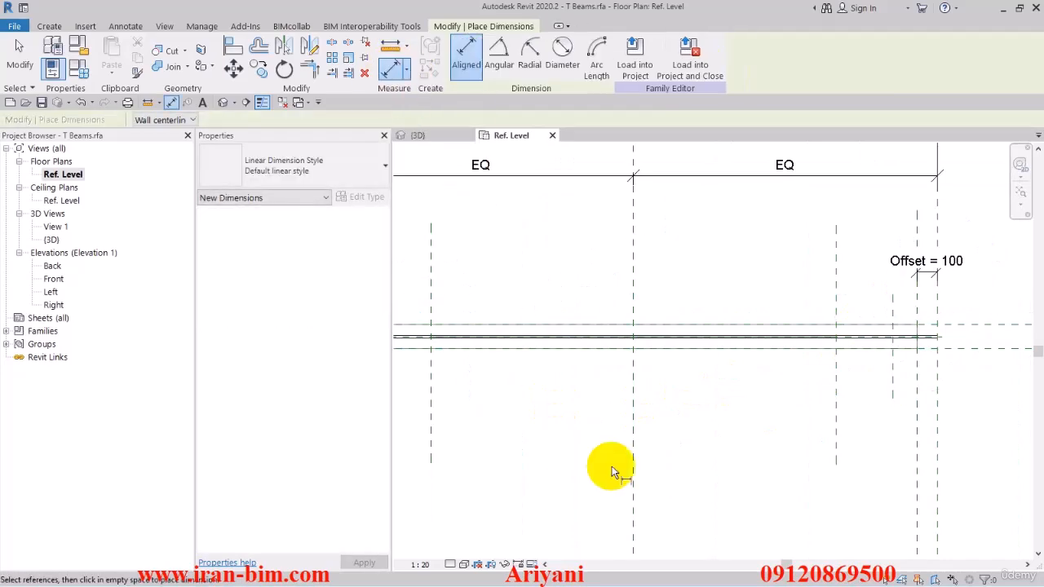
pyautogui.scroll(-1, 669, 315)
pyautogui.moveTo(668, 309); pyautogui.dragTo(709, 331, button='middle')
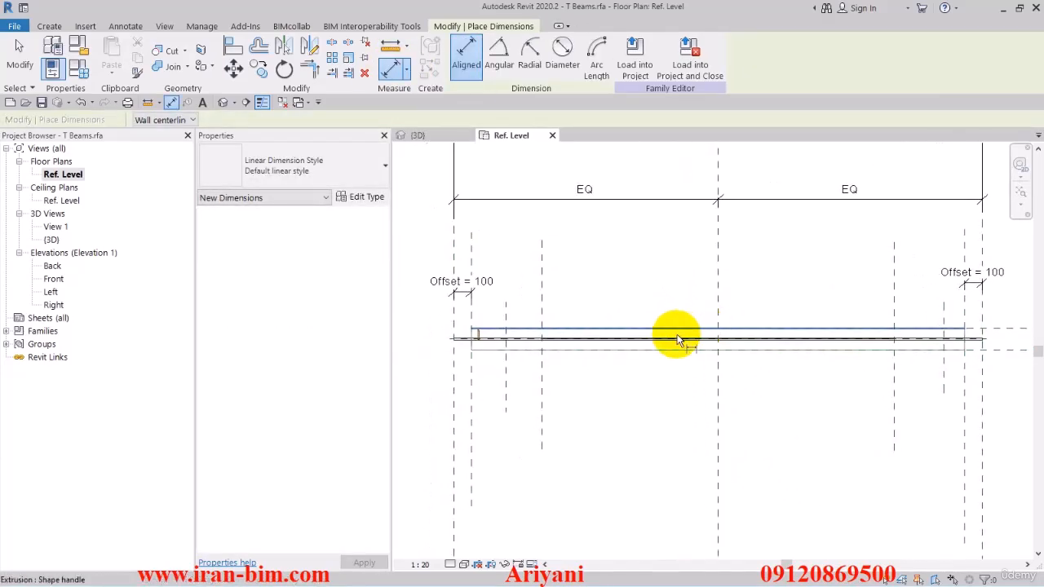
pyautogui.click(506, 388)
pyautogui.click(487, 424)
# Step: Add a matching aligned dimension between the right Offset reference plane and the new reference plane inside it
pyautogui.moveTo(798, 441); pyautogui.dragTo(713, 433, button='middle')
pyautogui.click(869, 374)
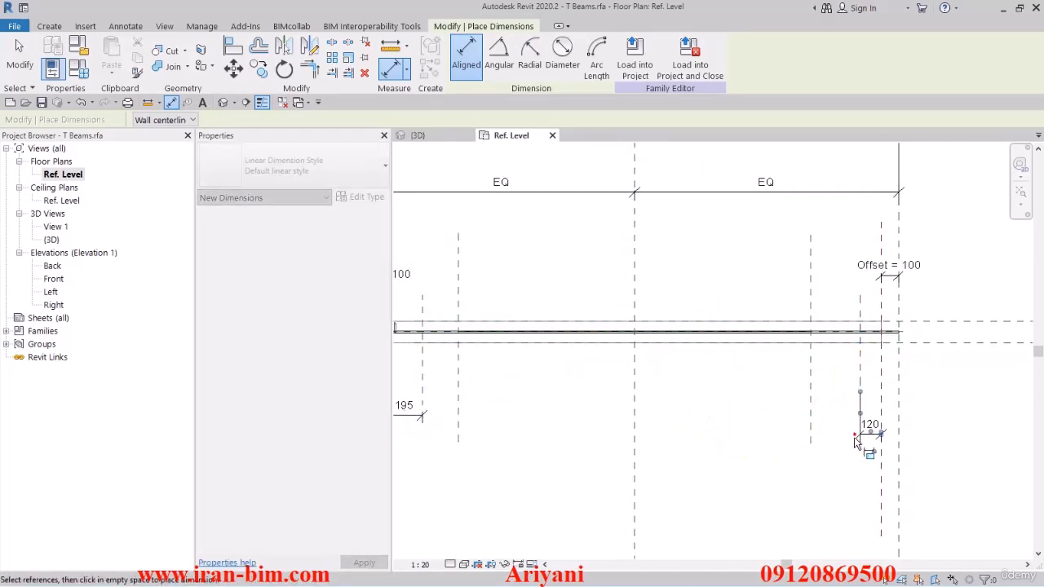
pyautogui.press('Escape')
pyautogui.press('Escape')
# Step: Label both new dimensions with a new instance parameter named Start S Rebar, grouped under Dimensions
pyautogui.click(864, 430)
pyautogui.moveTo(728, 454); pyautogui.dragTo(807, 449, button='middle')
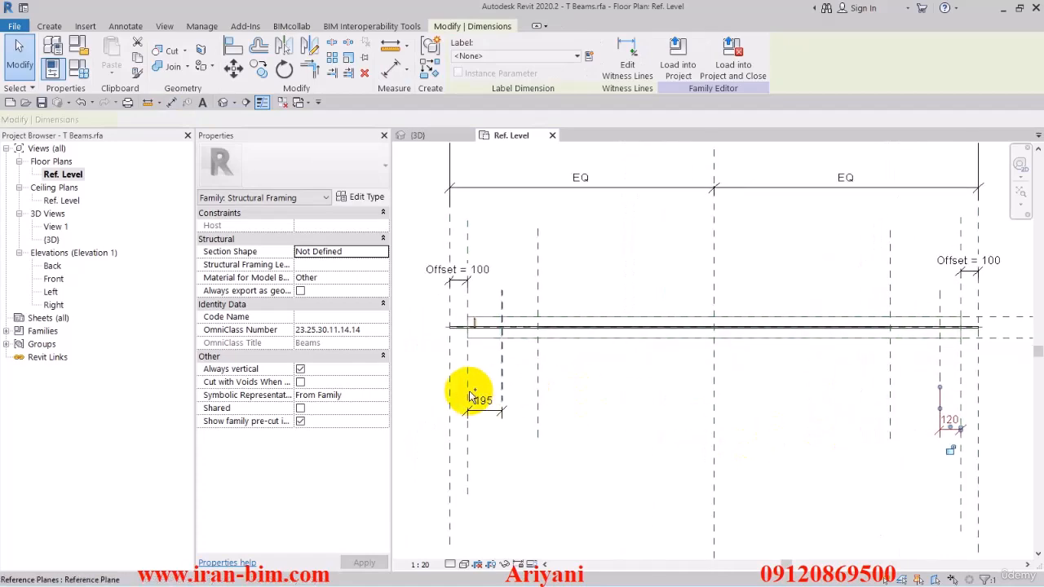
pyautogui.keyDown('ctrl'); pyautogui.click(473, 398); pyautogui.keyUp('ctrl')
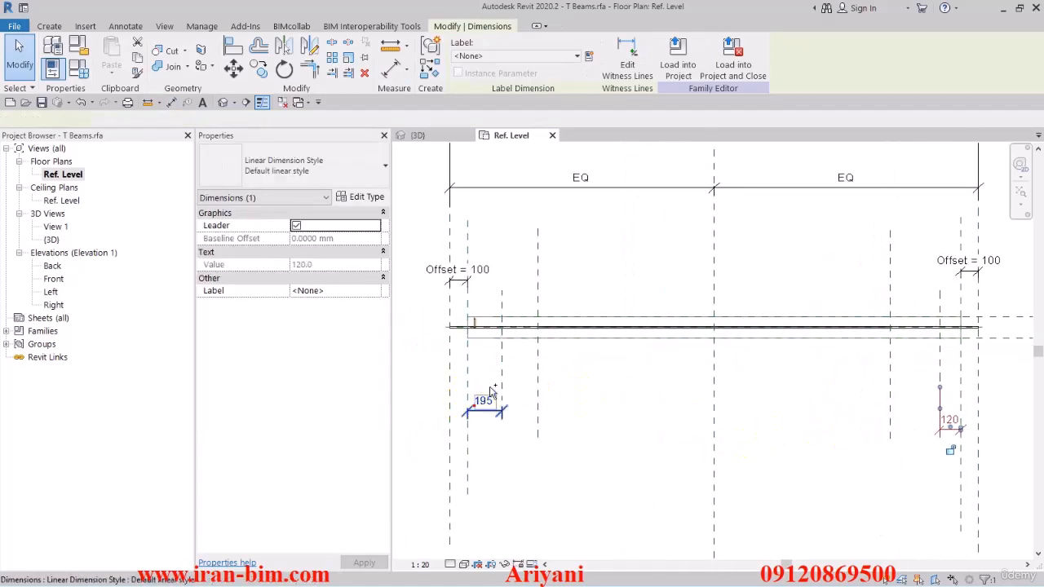
pyautogui.click(587, 59)
pyautogui.write('Sta')
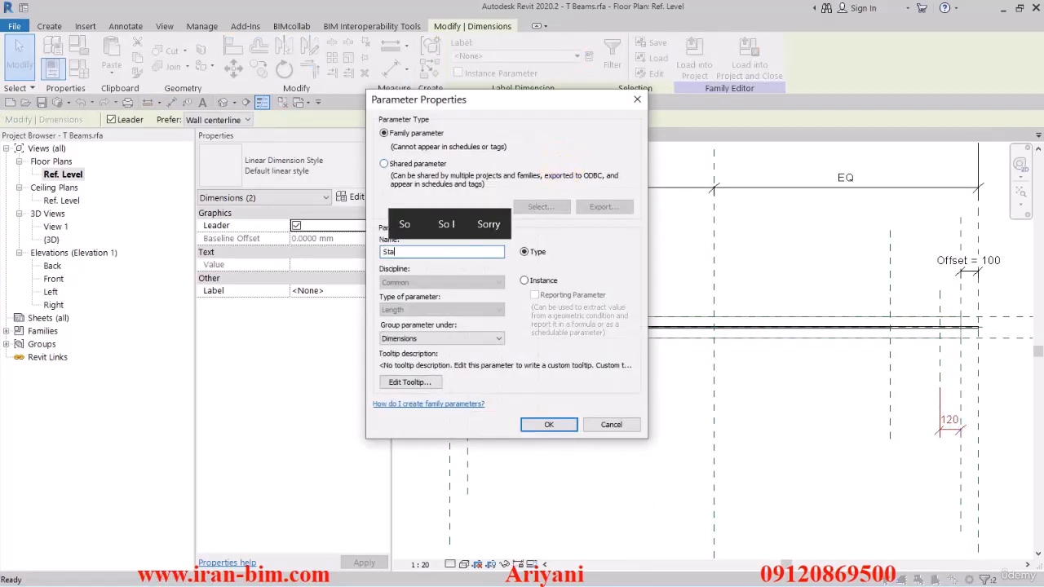
pyautogui.write('rt S Rebar')
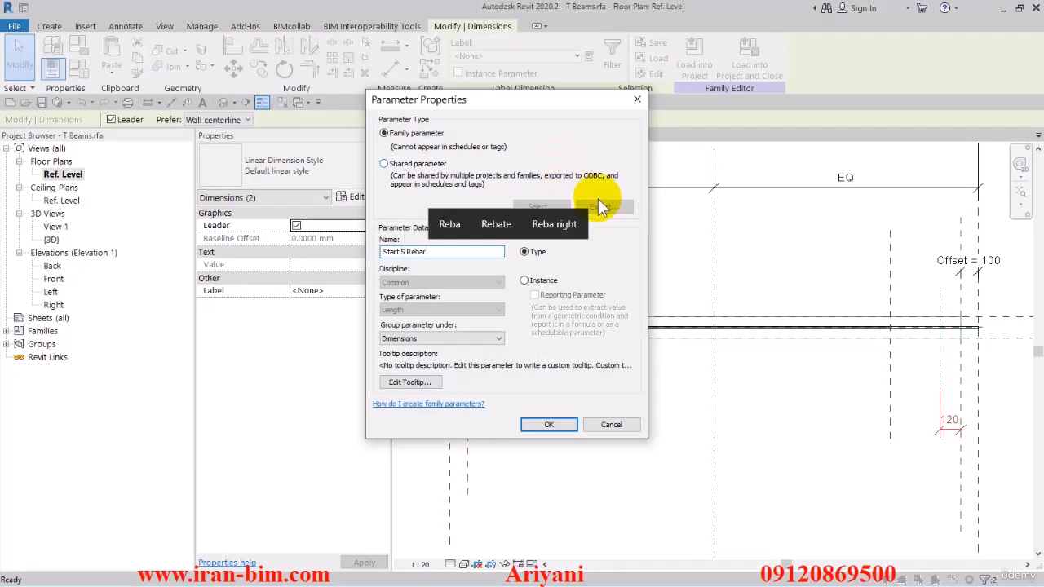
pyautogui.click(540, 281)
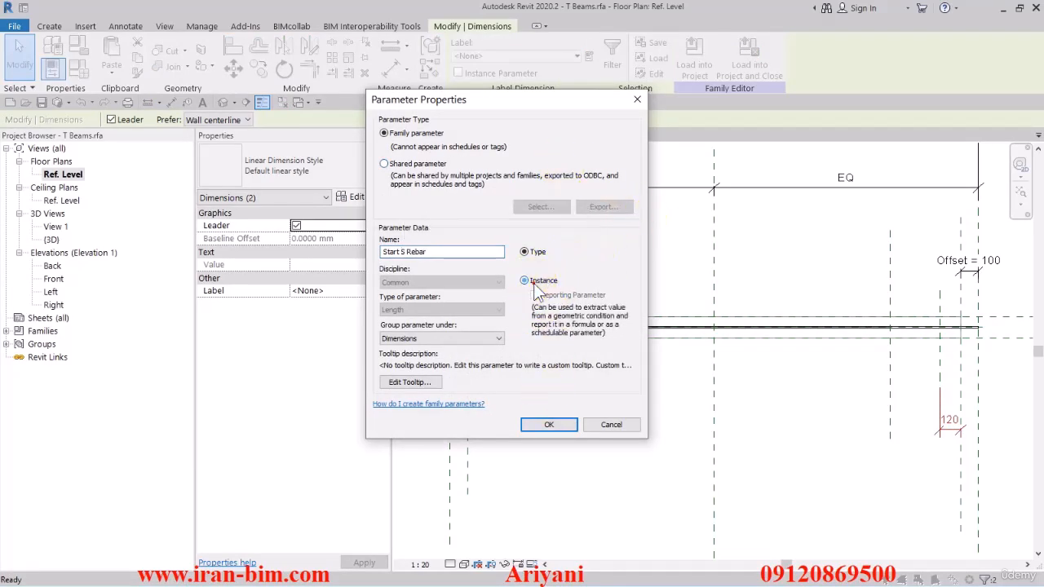
pyautogui.click(553, 425)
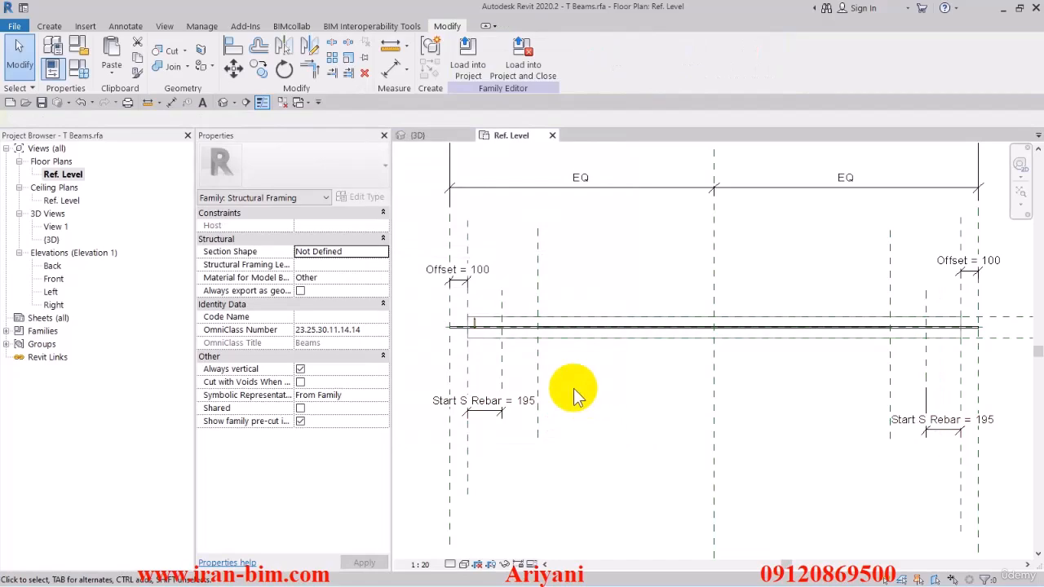
# Step: Align the S Rebar's center with the beam's lengthwise center reference plane and lock the alignment
pyautogui.click(466, 325)
pyautogui.click(233, 46)
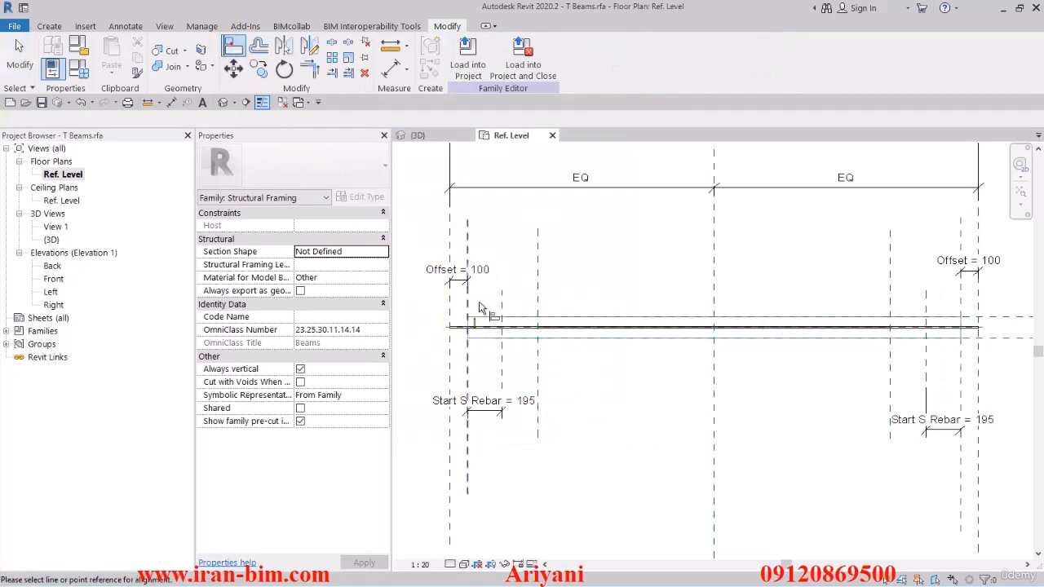
pyautogui.scroll(5, 481, 308)
pyautogui.click(504, 340)
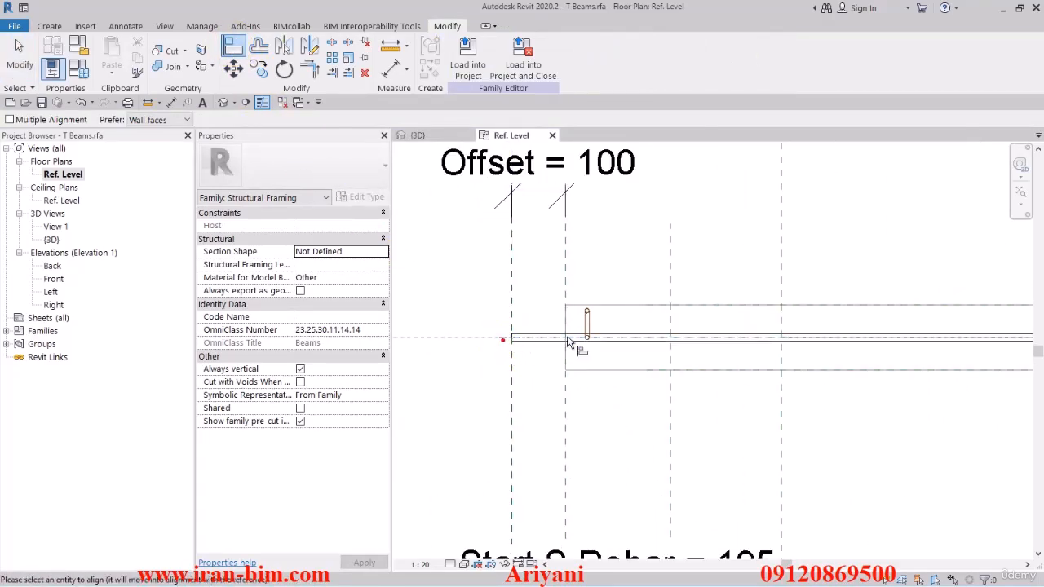
pyautogui.click(586, 321)
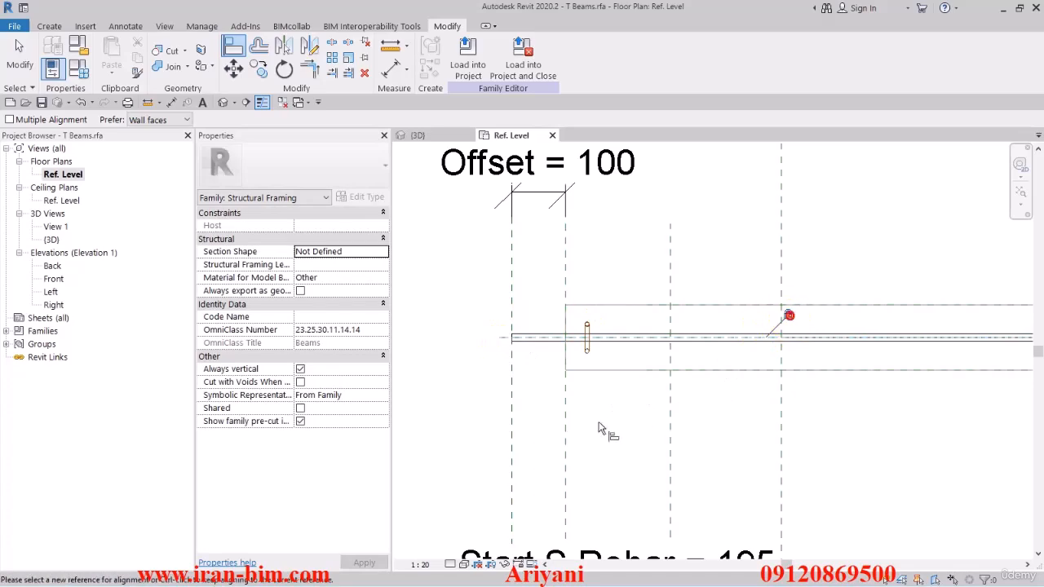
# Step: Align the S Rebar along the beam with the left Start S Rebar reference plane
pyautogui.moveTo(587, 418)
pyautogui.mouseDown(button='middle')
pyautogui.moveTo(576, 370)
pyautogui.moveTo(553, 415)
pyautogui.moveTo(603, 412)
pyautogui.moveTo(591, 399)
pyautogui.mouseUp(button='middle')
pyautogui.scroll(-1, 551, 413)
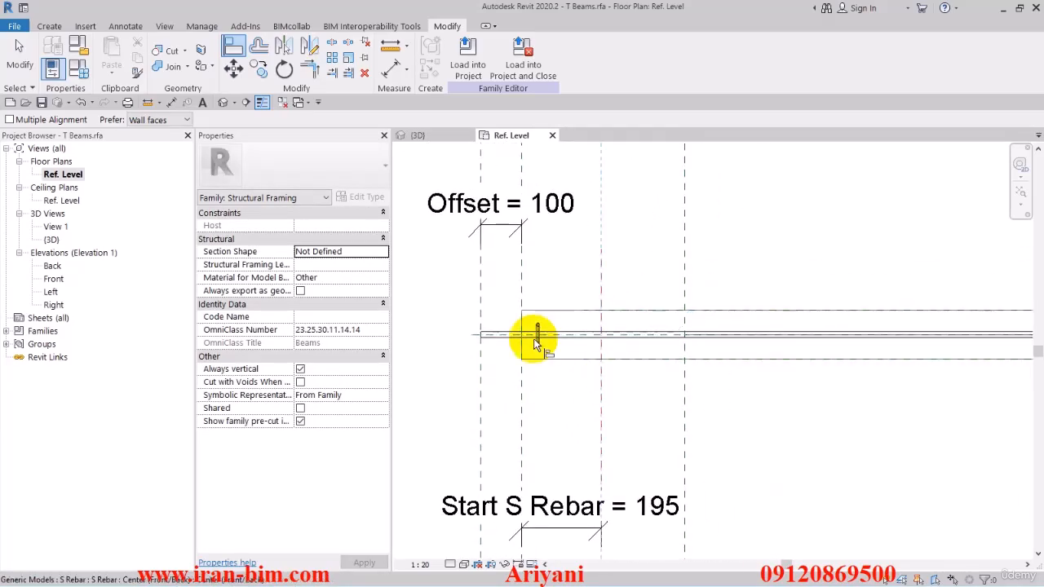
pyautogui.click(535, 342)
pyautogui.click(16, 52)
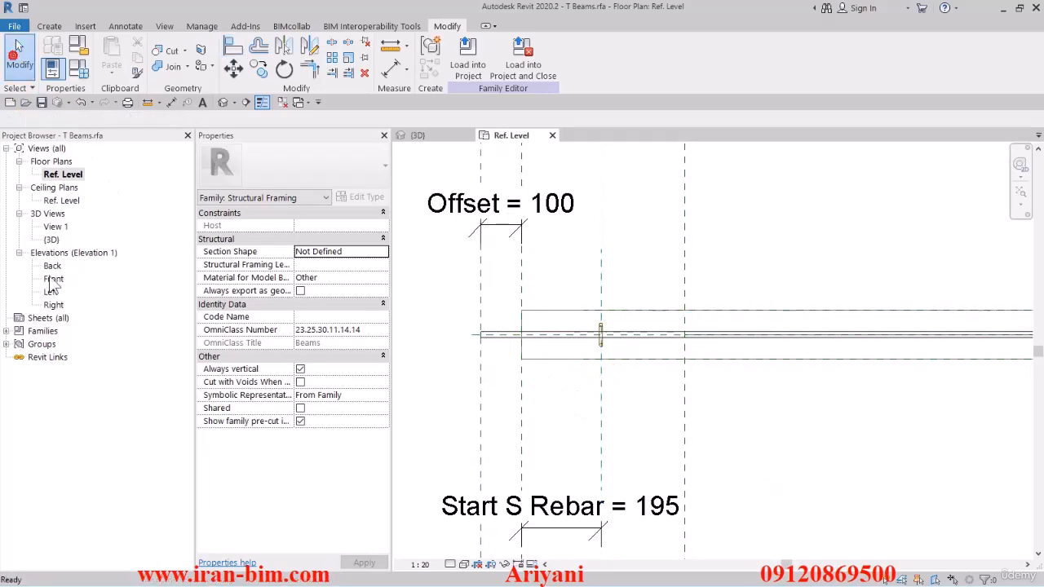
# Step: Open the Left elevation and examine how the S Rebar sits around the longitudinal bars
pyautogui.doubleClick(51, 290)
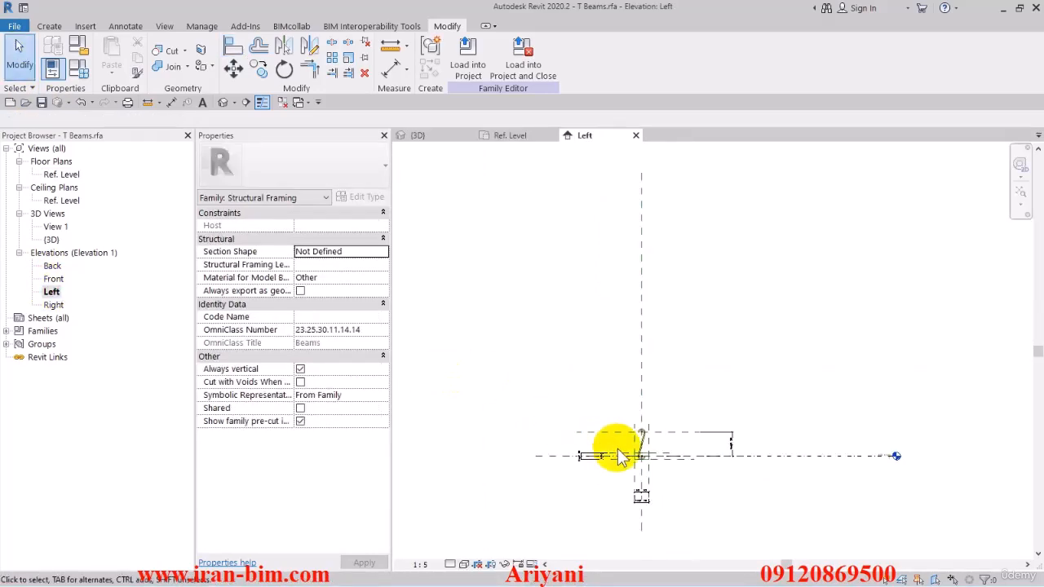
pyautogui.scroll(3, 650, 467)
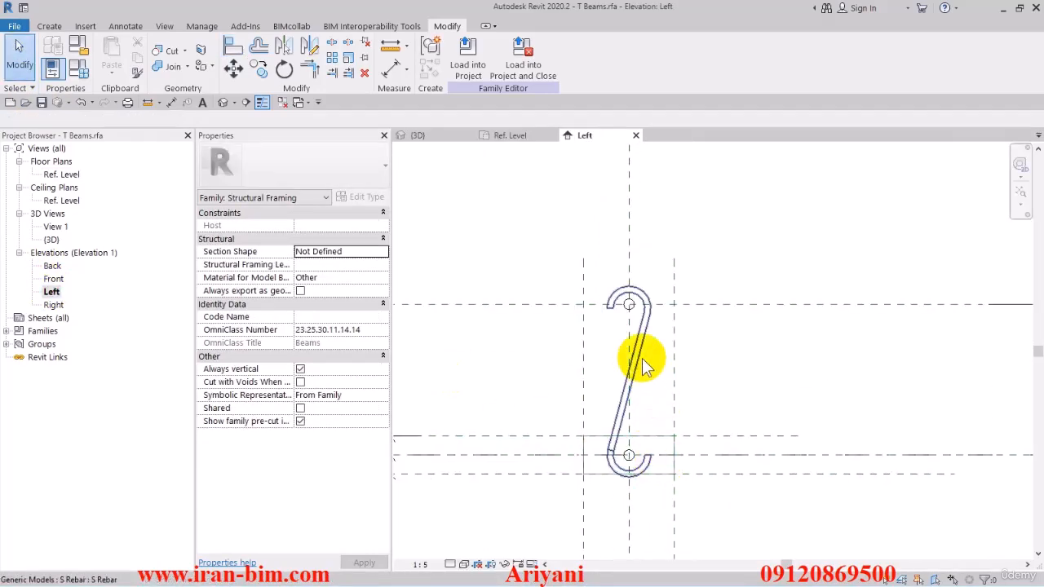
pyautogui.moveTo(653, 327); pyautogui.dragTo(689, 302, button='middle')
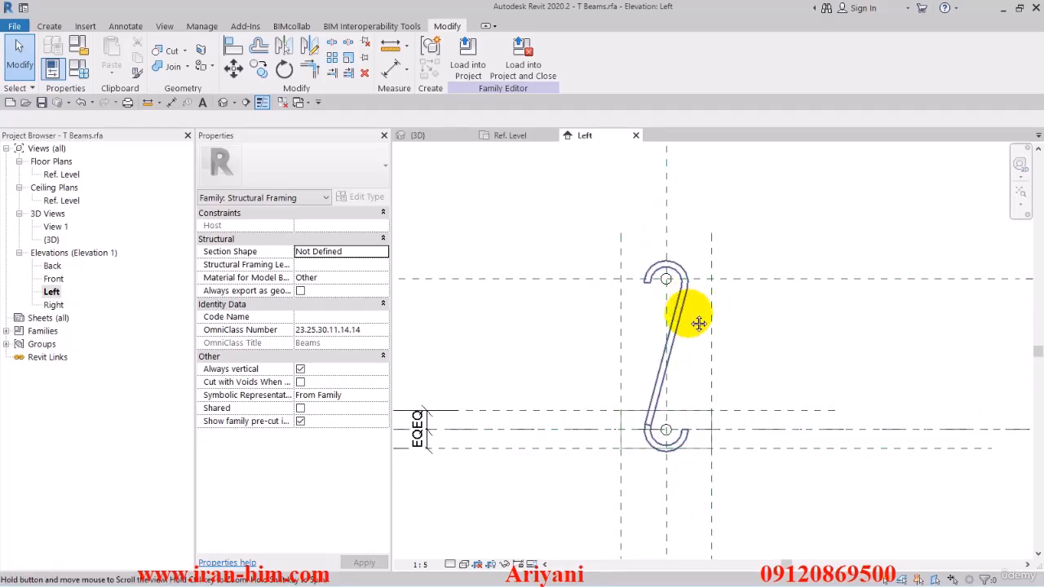
# Step: Review the beam's family type parameters, checking Offset and L Rebar Diameter
pyautogui.click(78, 68)
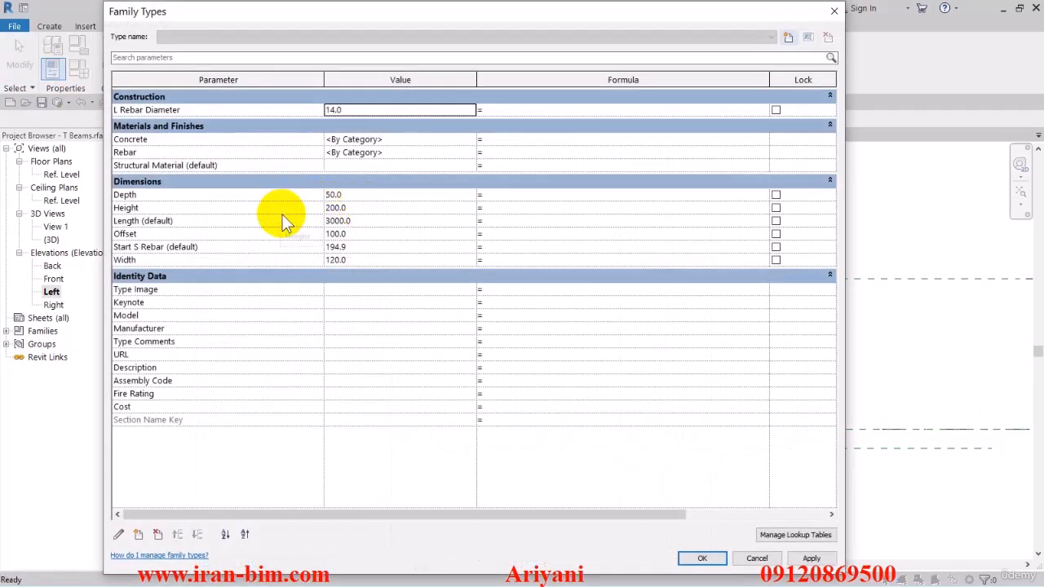
pyautogui.click(136, 233)
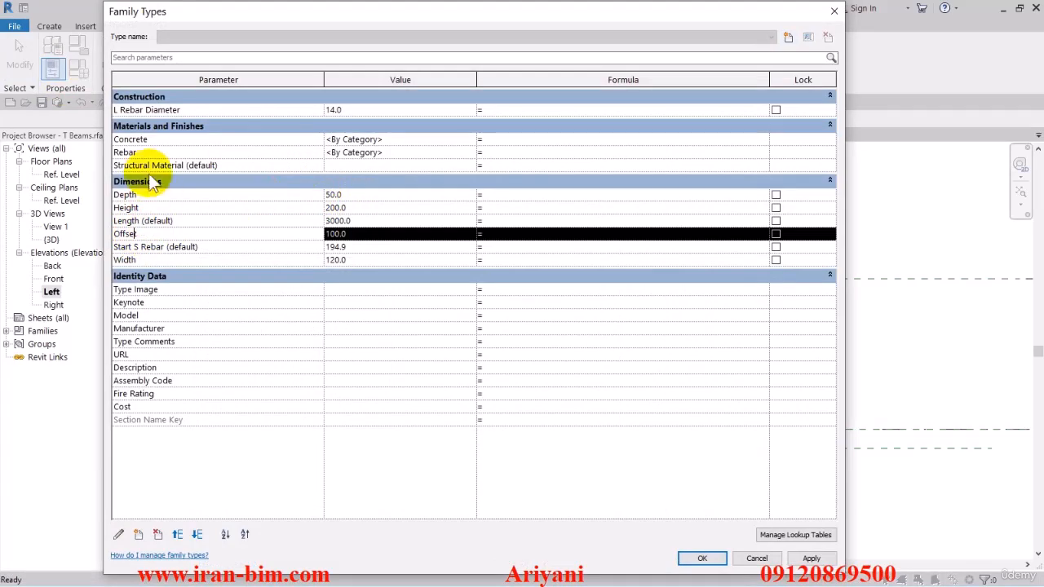
pyautogui.click(141, 112)
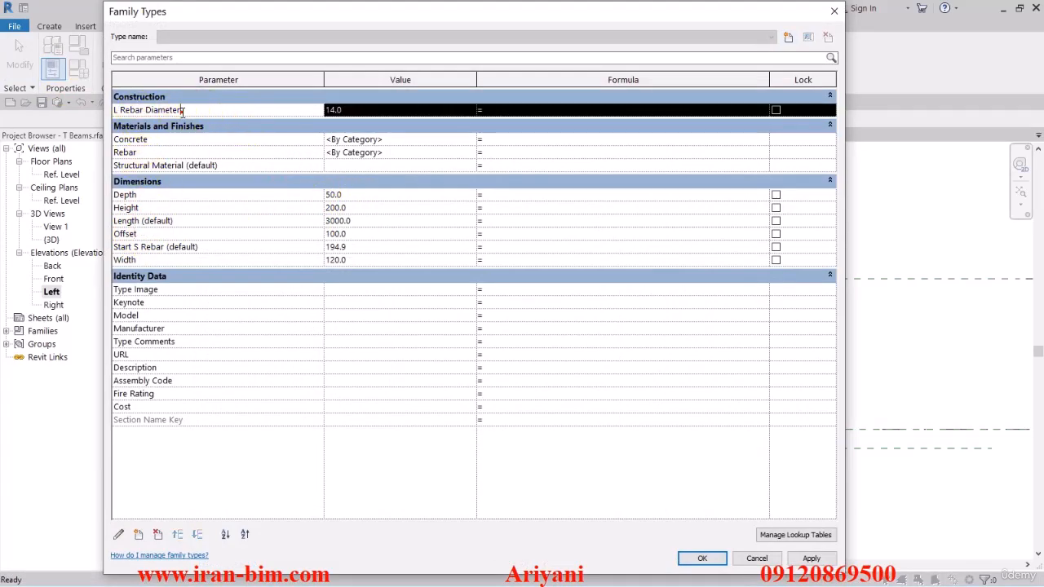
pyautogui.click(349, 111)
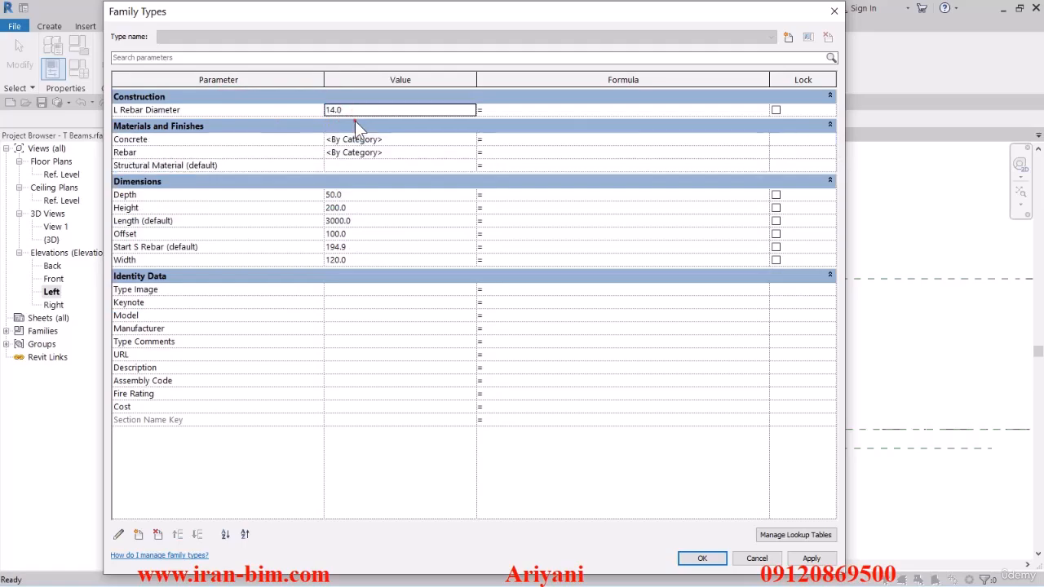
pyautogui.click(700, 558)
# Step: Measure the lower longitudinal bar's diameter and the S Rebar's thickness at its lower hook end
pyautogui.click(669, 360)
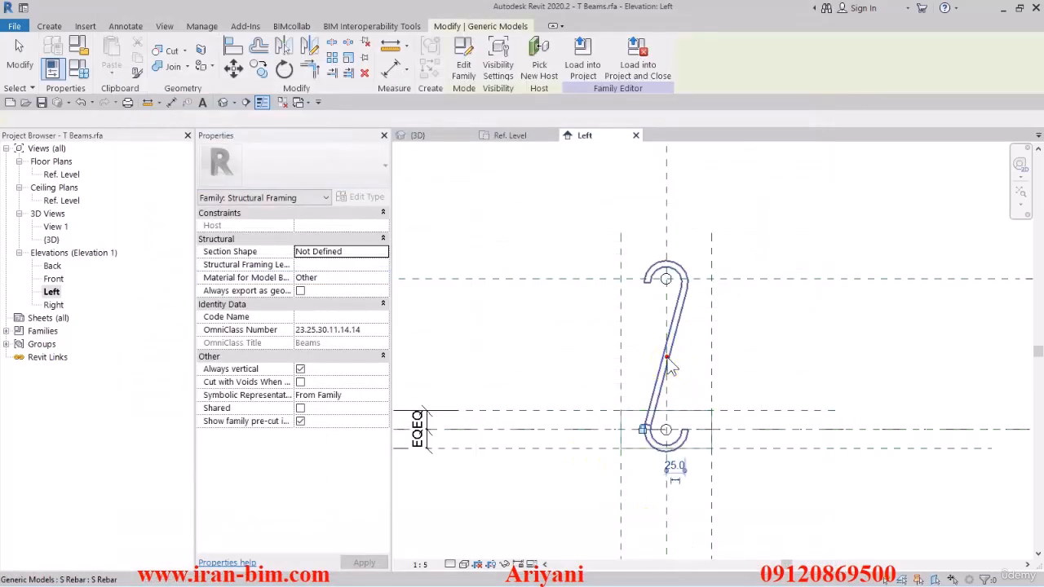
pyautogui.scroll(3, 652, 446)
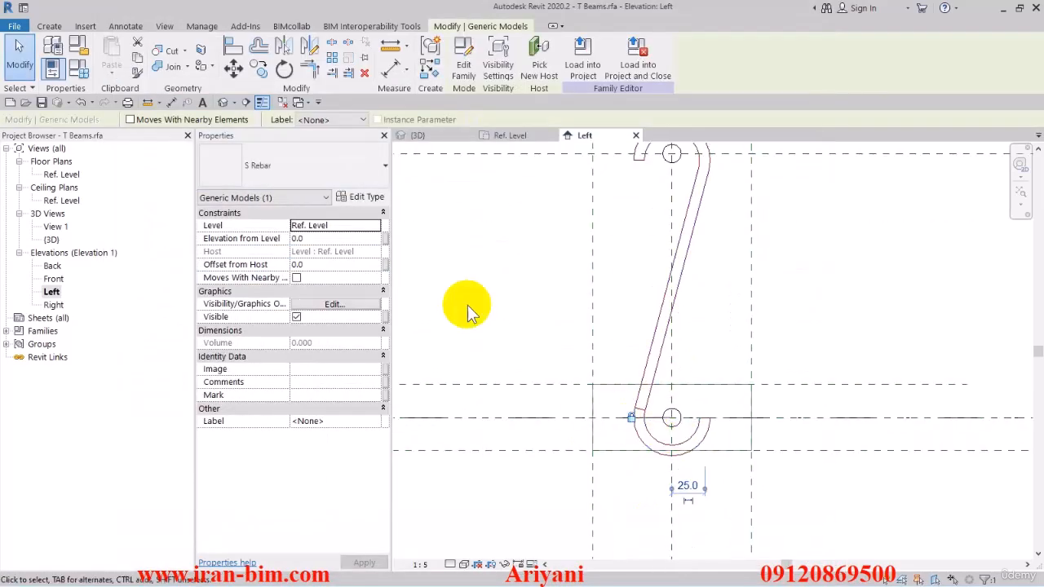
pyautogui.click(391, 49)
pyautogui.scroll(6, 633, 438)
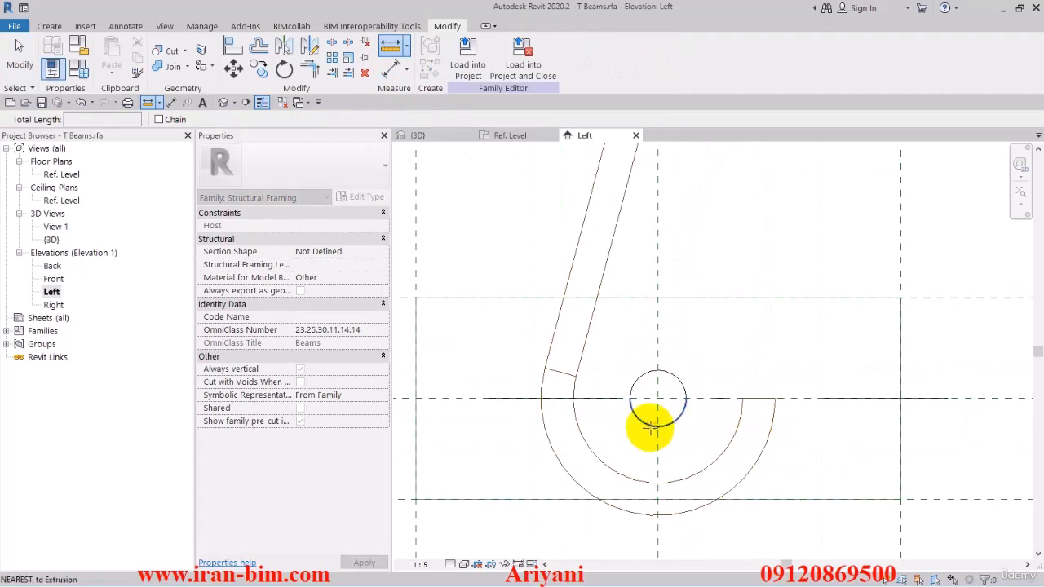
pyautogui.click(658, 426)
pyautogui.click(743, 398)
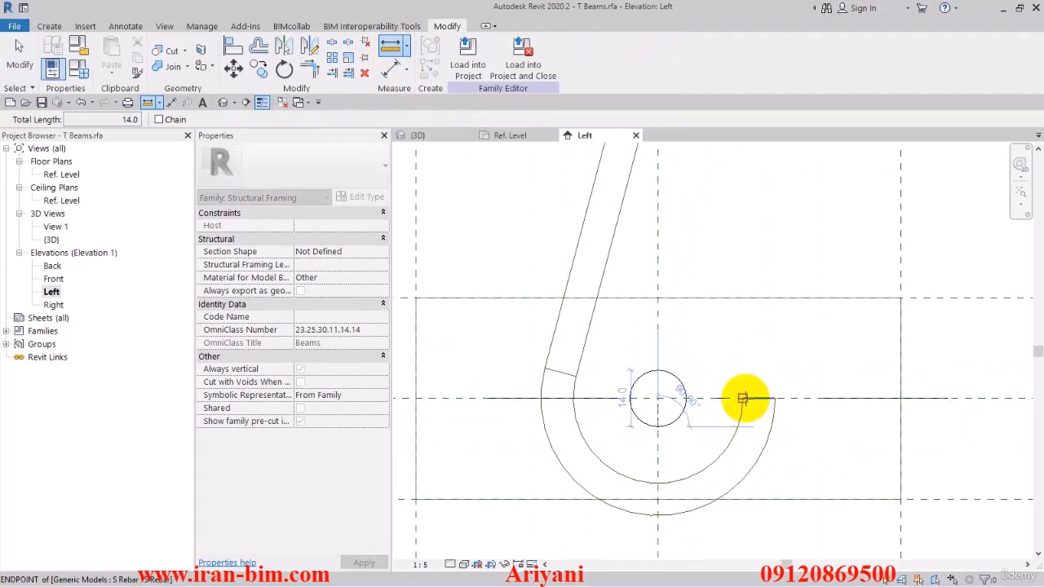
pyautogui.click(772, 398)
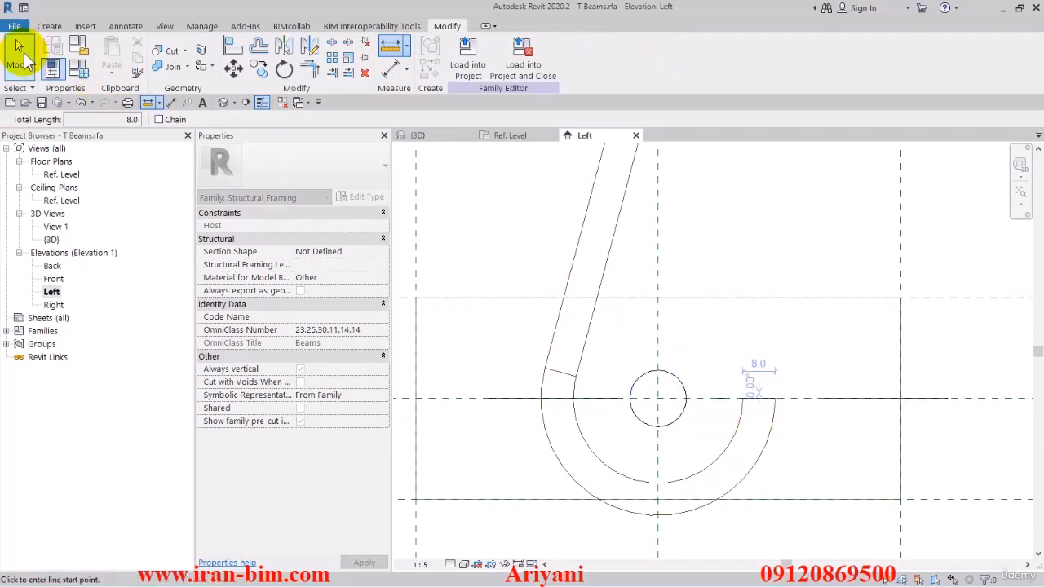
pyautogui.click(21, 51)
pyautogui.scroll(-1, 752, 378)
pyautogui.scroll(-4, 752, 378)
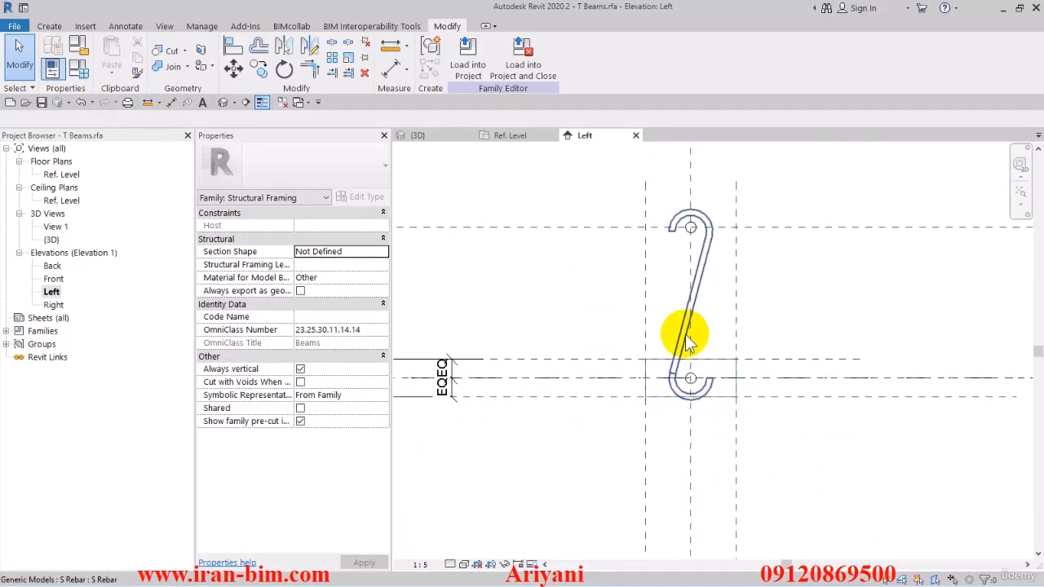
# Step: Try raising the S Rebar vertically to an elevation of 12.5 and compare its hooks with the upper and lower bars
pyautogui.click(695, 335)
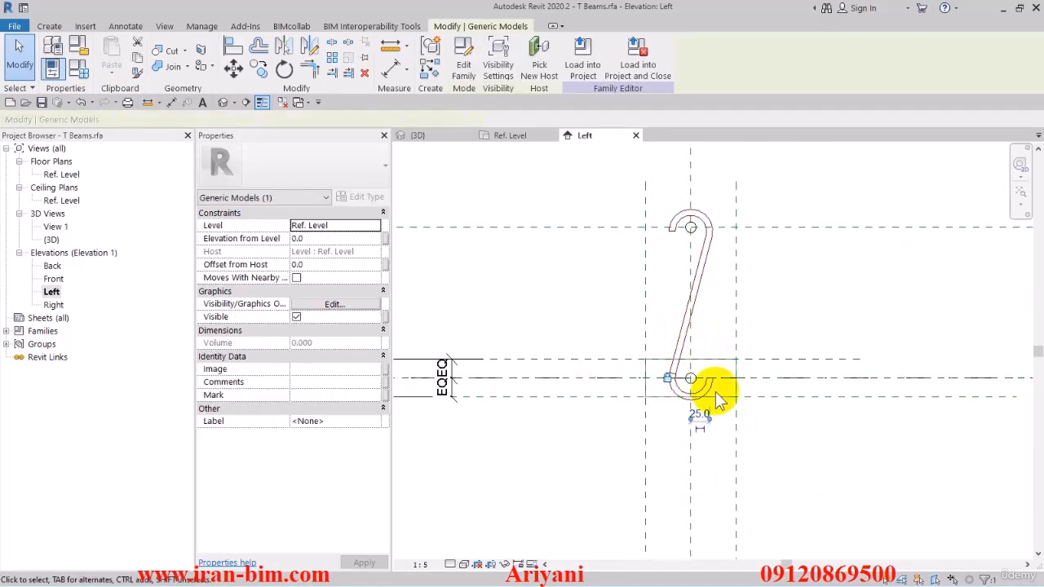
pyautogui.scroll(2, 713, 392)
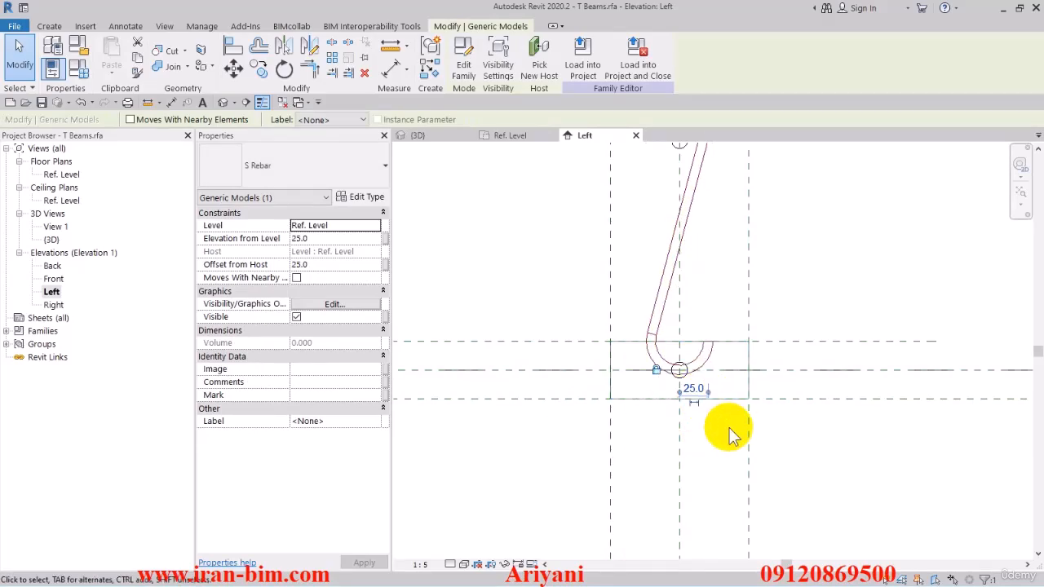
pyautogui.moveTo(677, 388); pyautogui.dragTo(673, 354)
pyautogui.scroll(1, 673, 354)
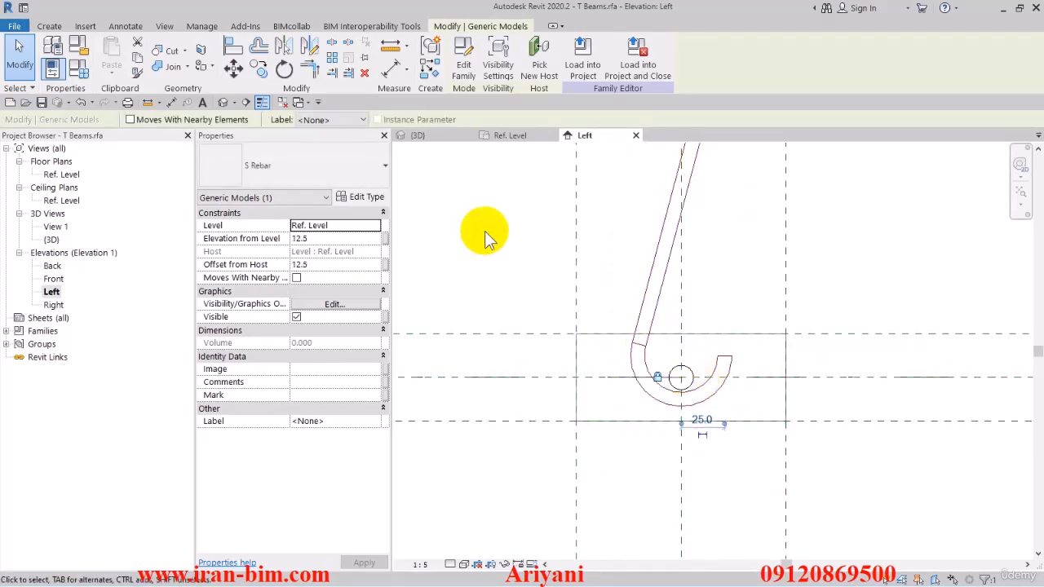
pyautogui.scroll(-2, 729, 310)
pyautogui.moveTo(730, 310); pyautogui.dragTo(707, 450, button='middle')
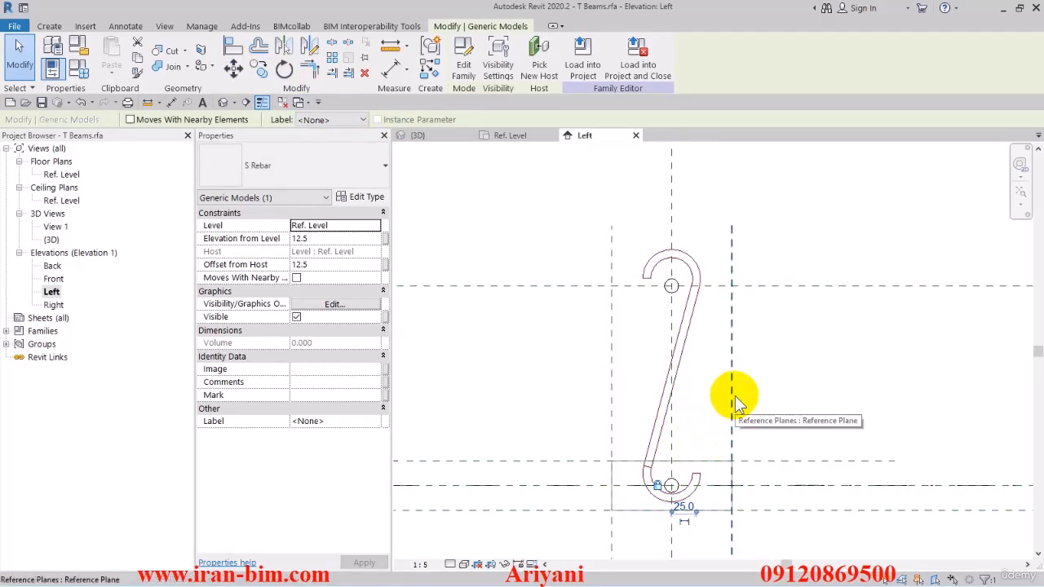
pyautogui.scroll(-2, 574, 230)
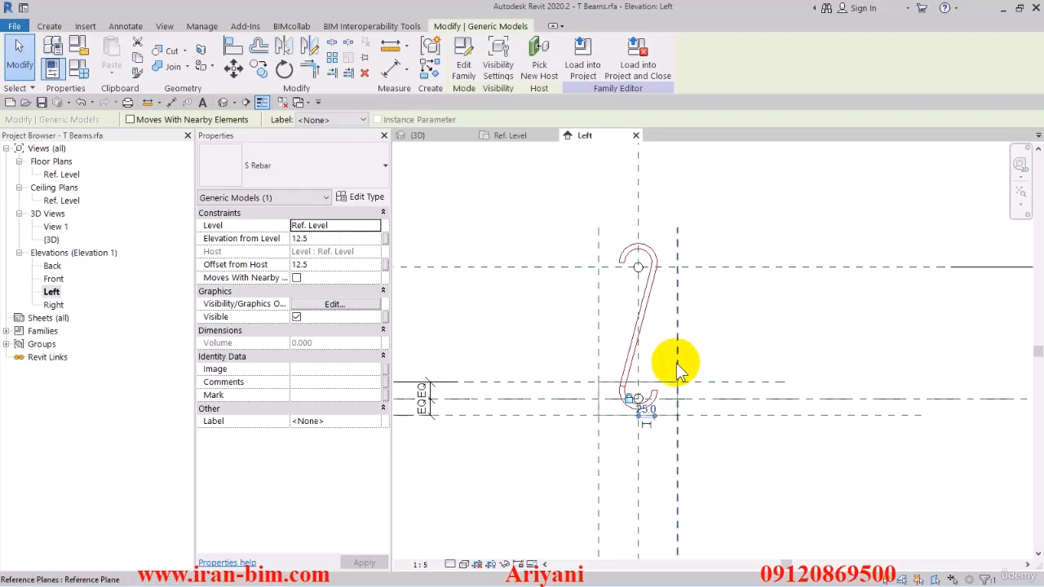
pyautogui.press('Escape')
pyautogui.scroll(4, 591, 326)
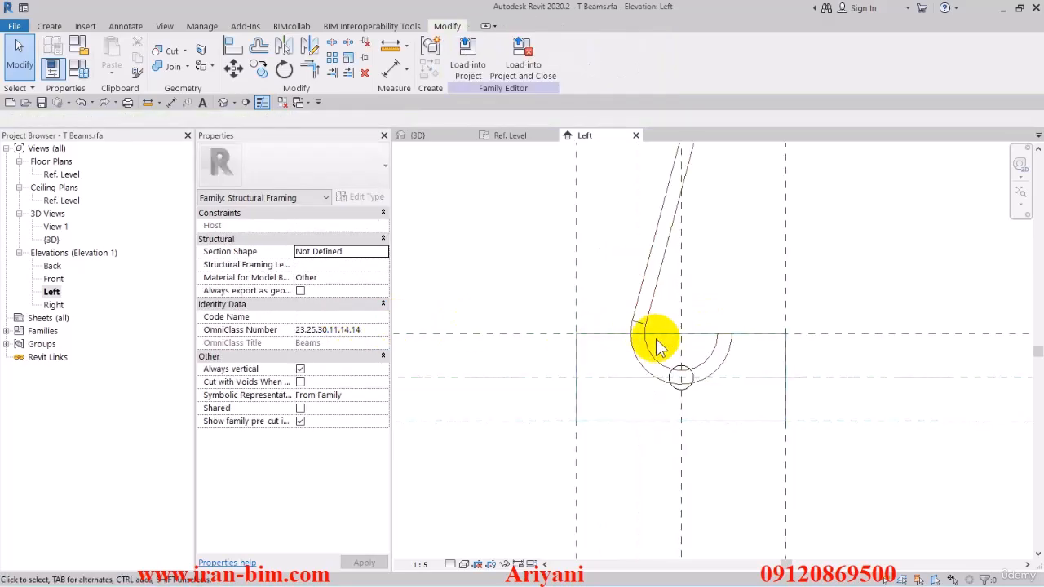
pyautogui.scroll(-3, 660, 345)
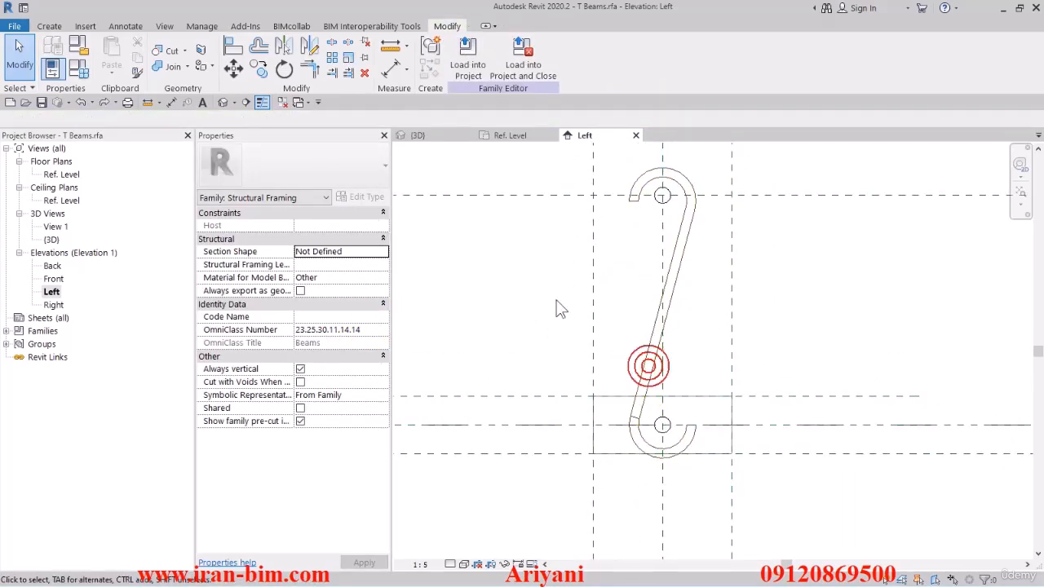
# Step: Try to align the S Rebar's lower hook with the reference line through the lower longitudinal bar
pyautogui.click(658, 326)
pyautogui.click(232, 46)
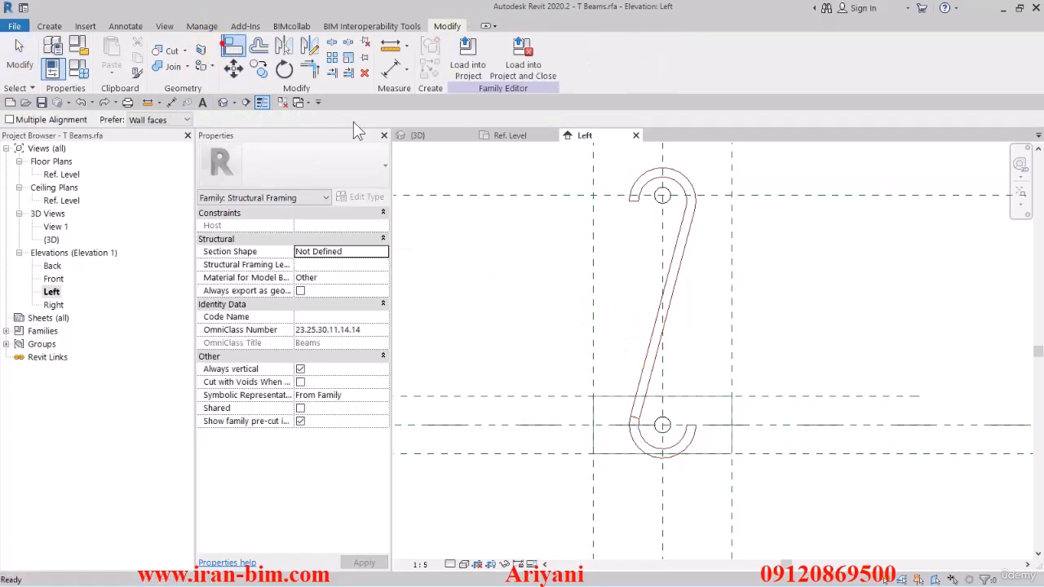
pyautogui.click(659, 427)
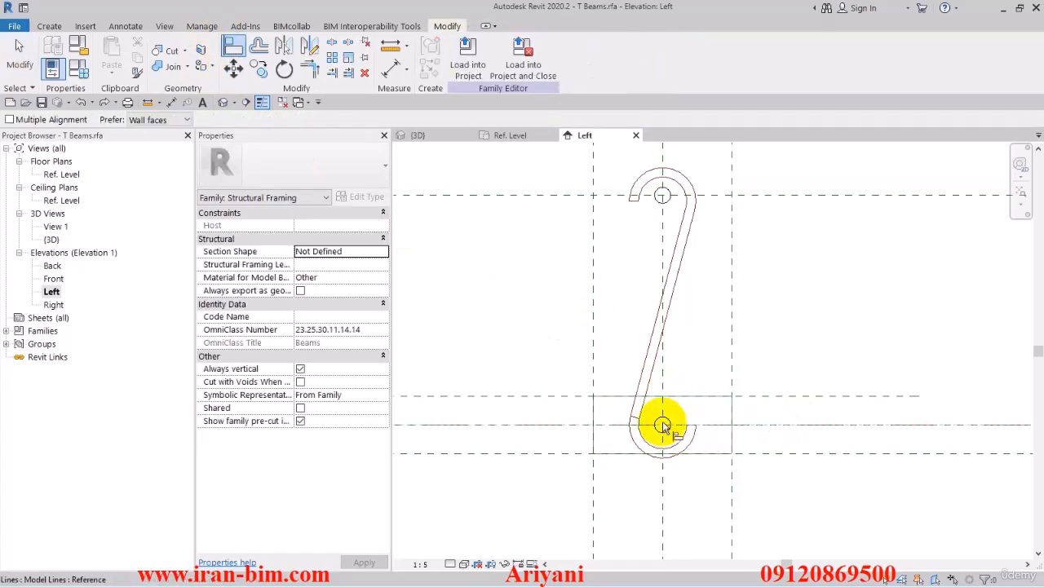
pyautogui.click(687, 442)
pyautogui.press('Escape')
# Step: Move the S Rebar straight up about 6.6 mm from the inner bottom of its lower hook, toward the lower bar
pyautogui.click(688, 440)
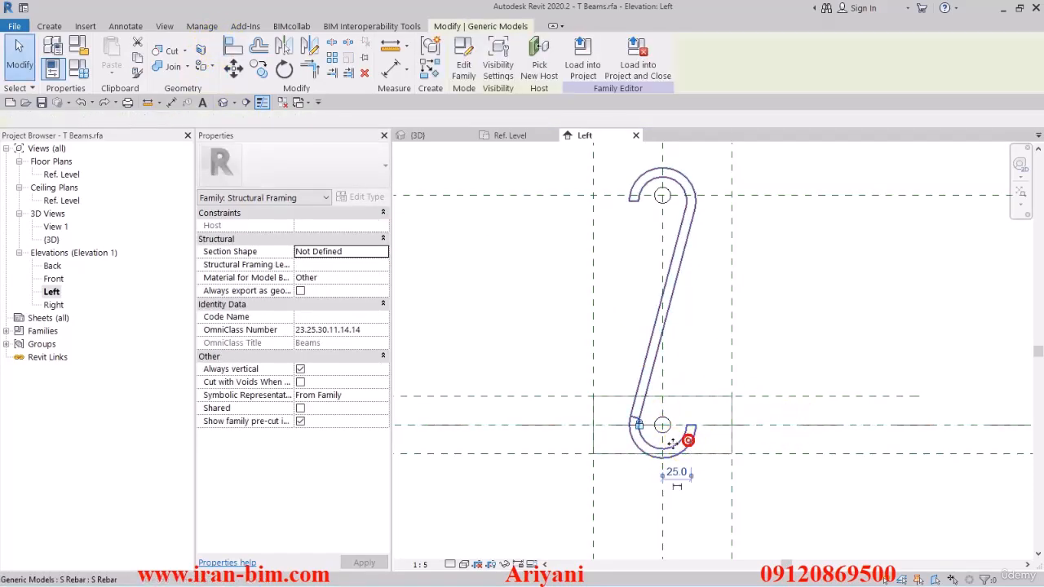
pyautogui.click(234, 69)
pyautogui.scroll(3, 658, 443)
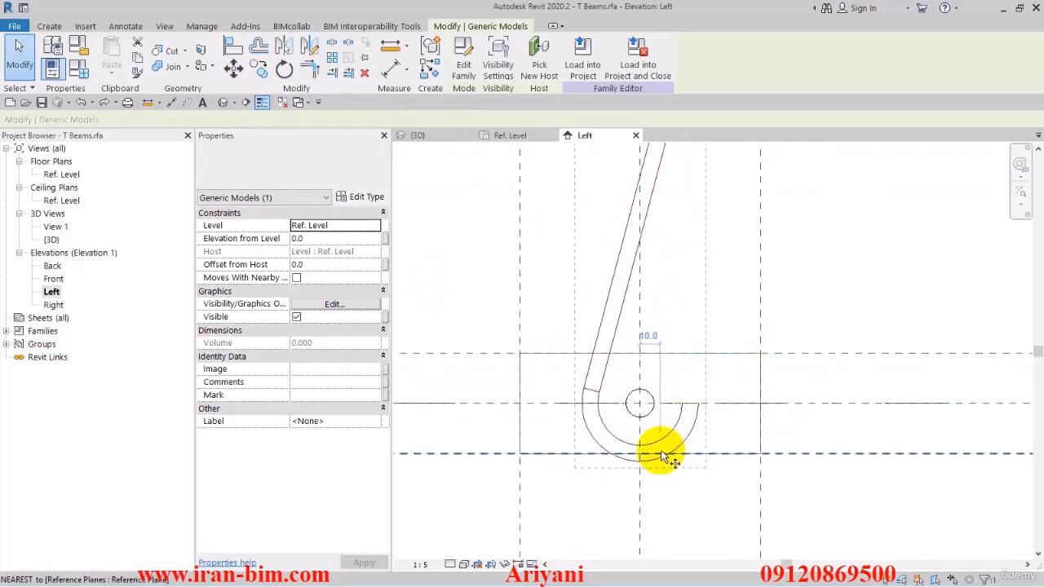
pyautogui.click(633, 441)
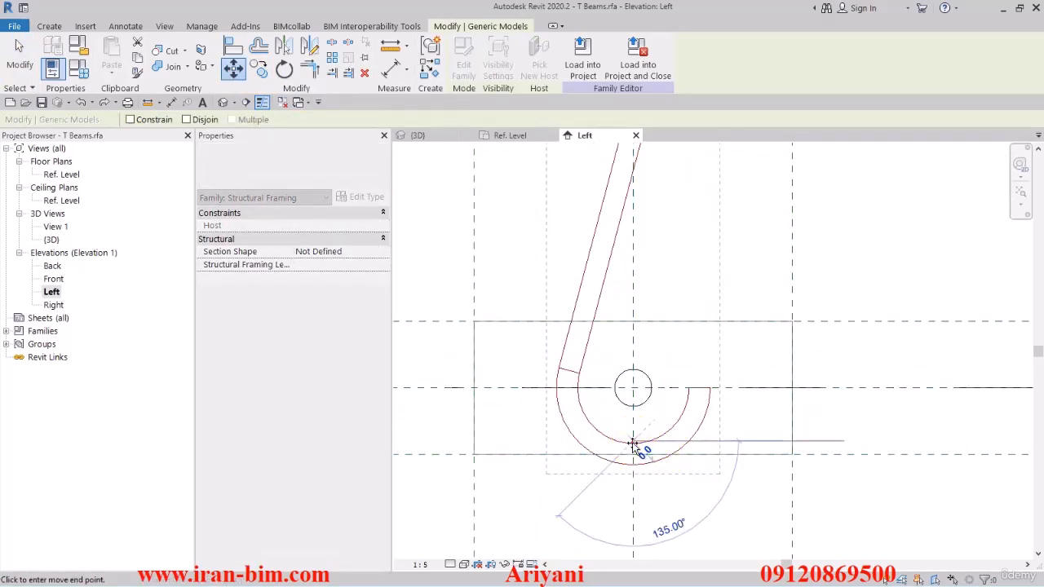
pyautogui.click(634, 426)
pyautogui.scroll(-4, 641, 480)
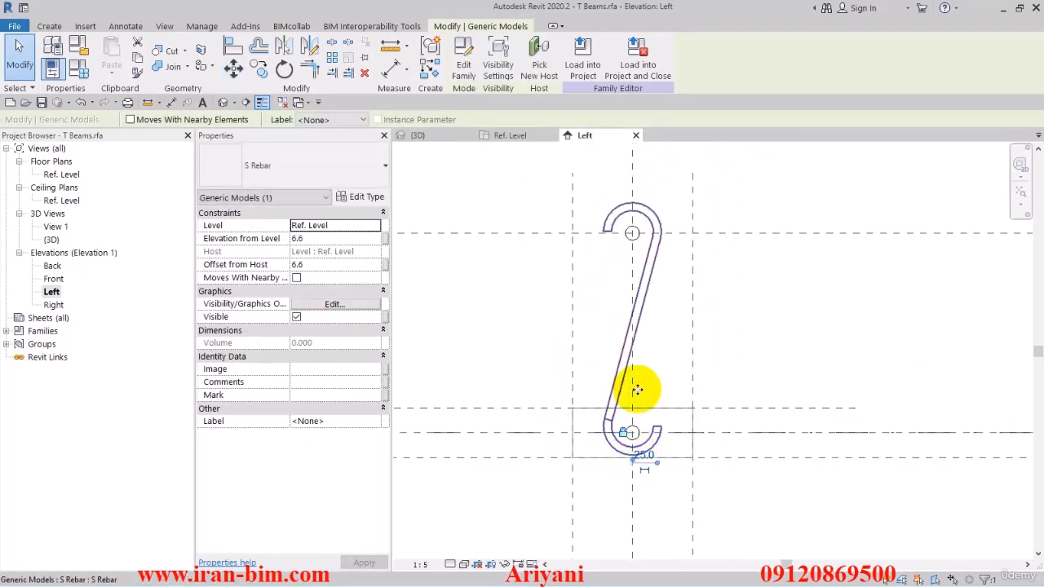
pyautogui.click(749, 365)
# Step: Set the upper reference plane's distance above the beam's top reference plane to 185 mm
pyautogui.moveTo(589, 377); pyautogui.dragTo(569, 365, button='middle')
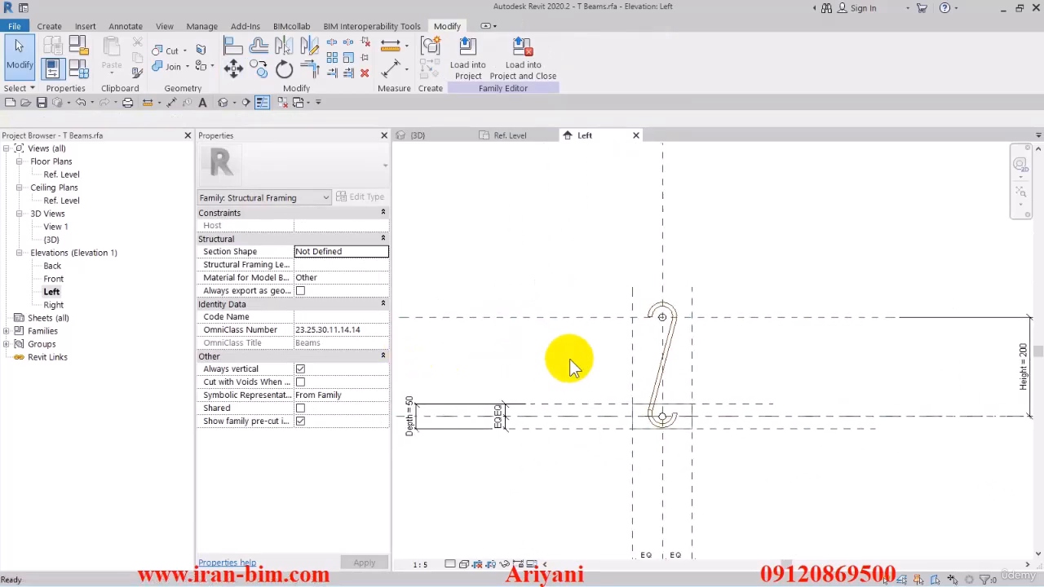
pyautogui.click(582, 317)
pyautogui.click(785, 368)
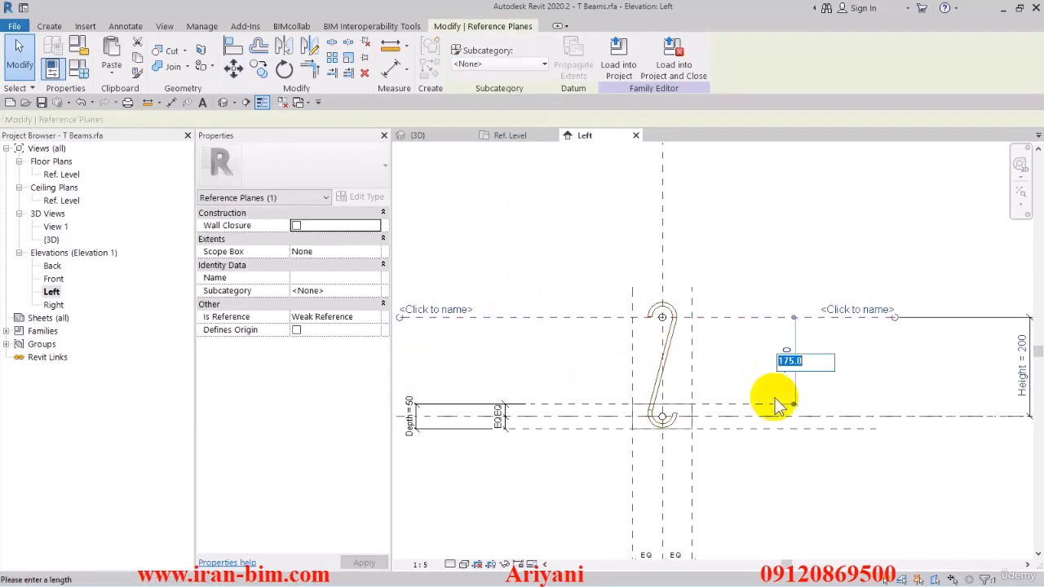
pyautogui.click(763, 385)
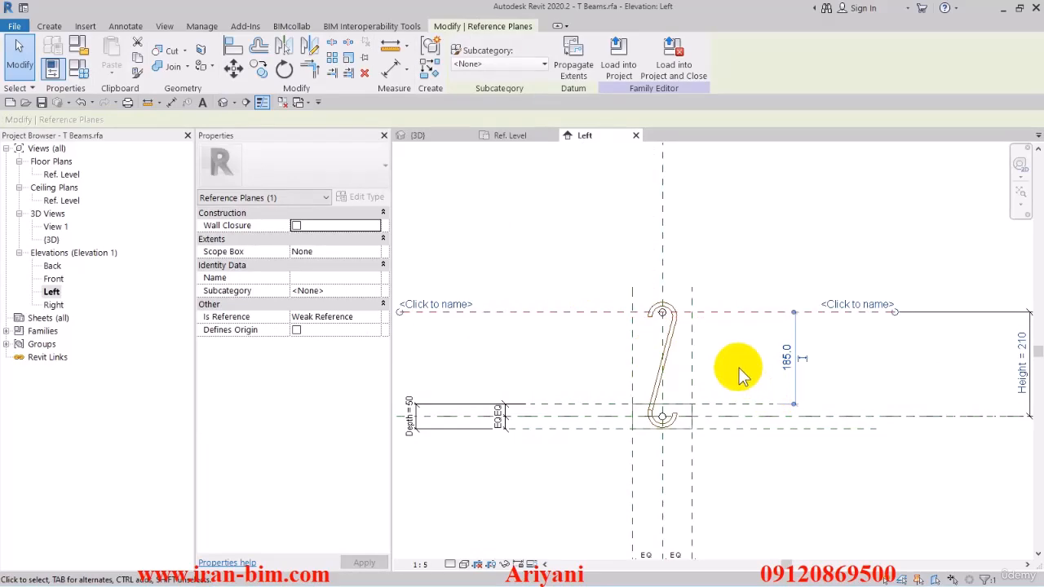
pyautogui.click(739, 375)
pyautogui.moveTo(738, 367); pyautogui.dragTo(669, 359, button='middle')
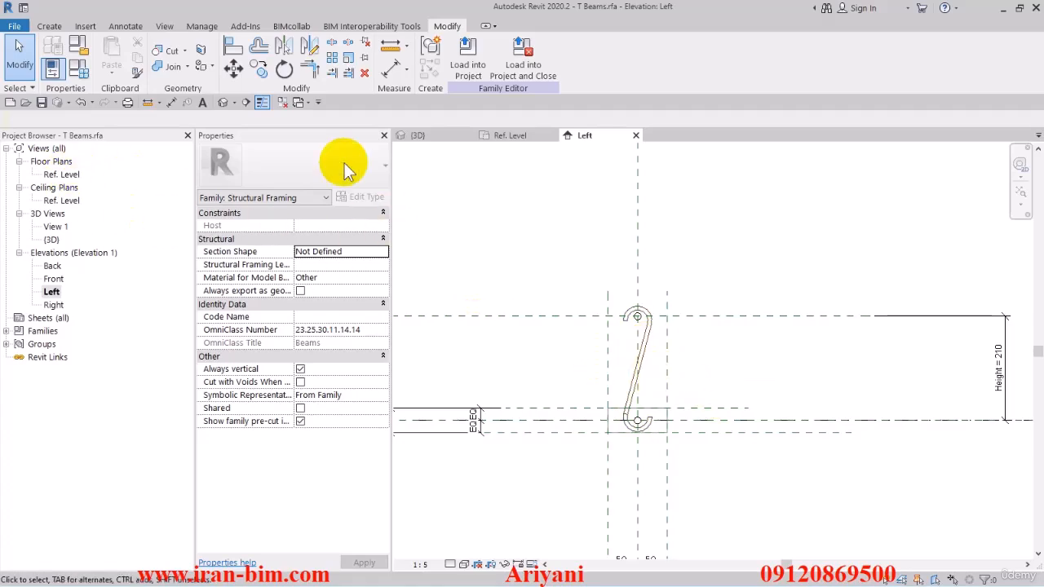
# Step: Try to align the S Rebar with the beam's vertical center reference plane
pyautogui.click(234, 44)
pyautogui.click(638, 256)
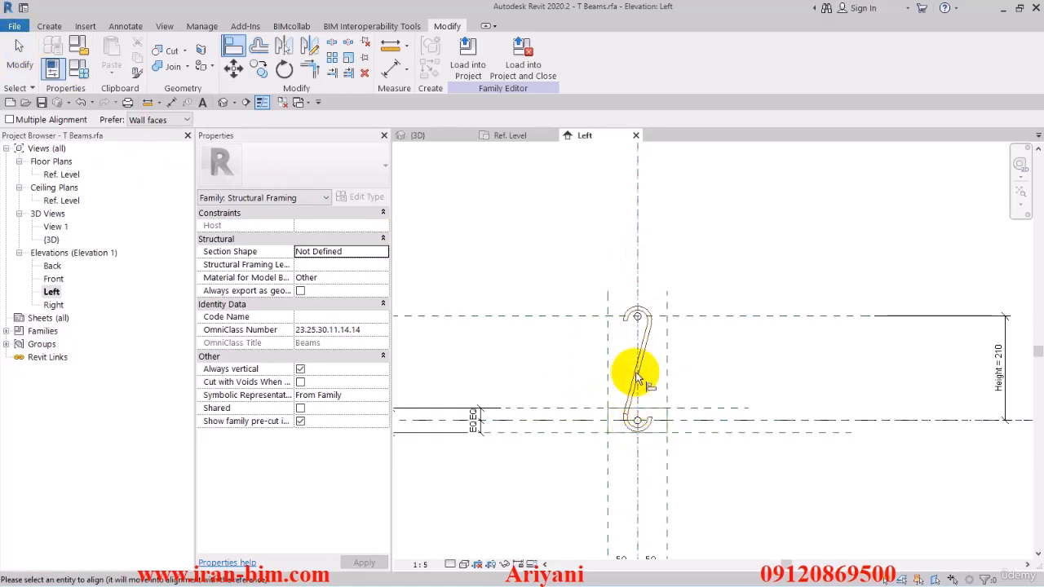
pyautogui.click(624, 339)
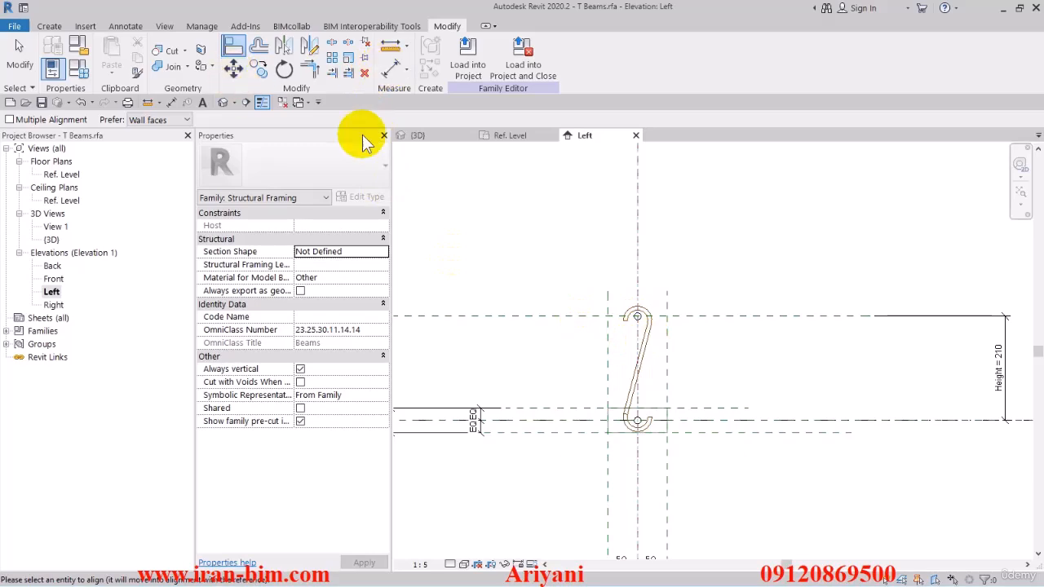
pyautogui.click(49, 26)
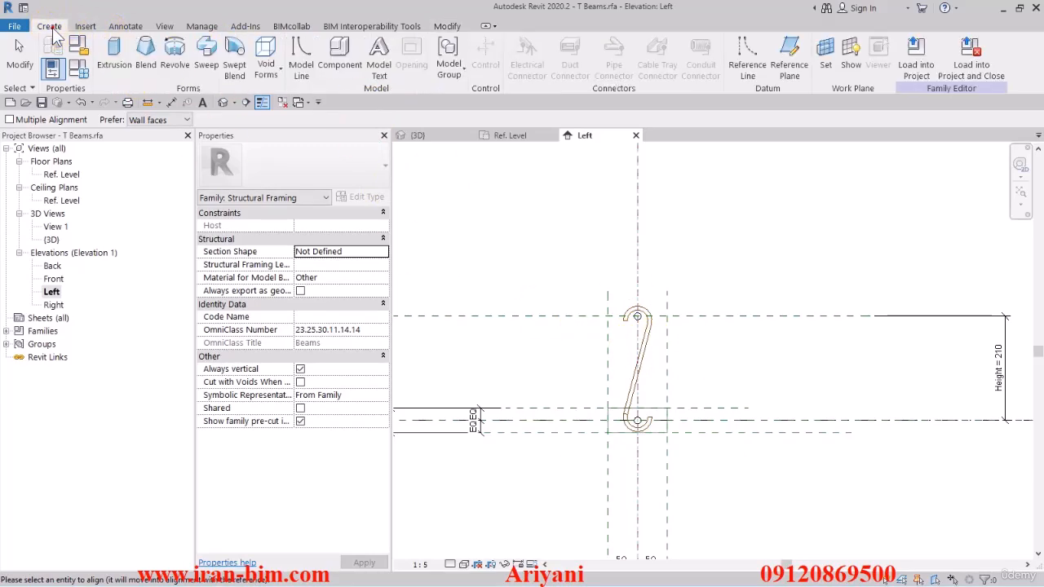
pyautogui.click(23, 52)
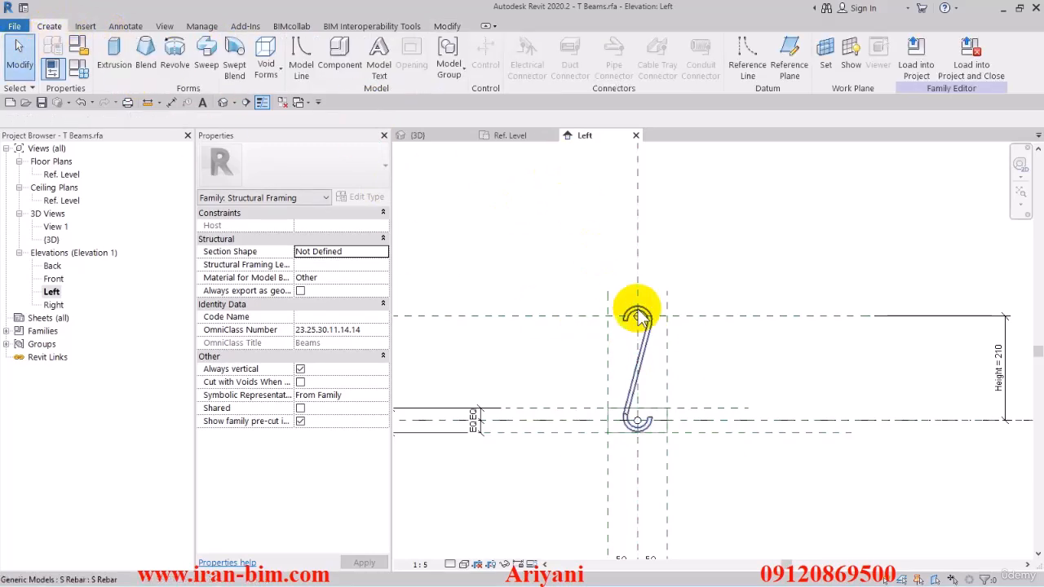
# Step: Open the S Rebar family for editing and show its Front elevation
pyautogui.click(662, 326)
pyautogui.click(658, 351)
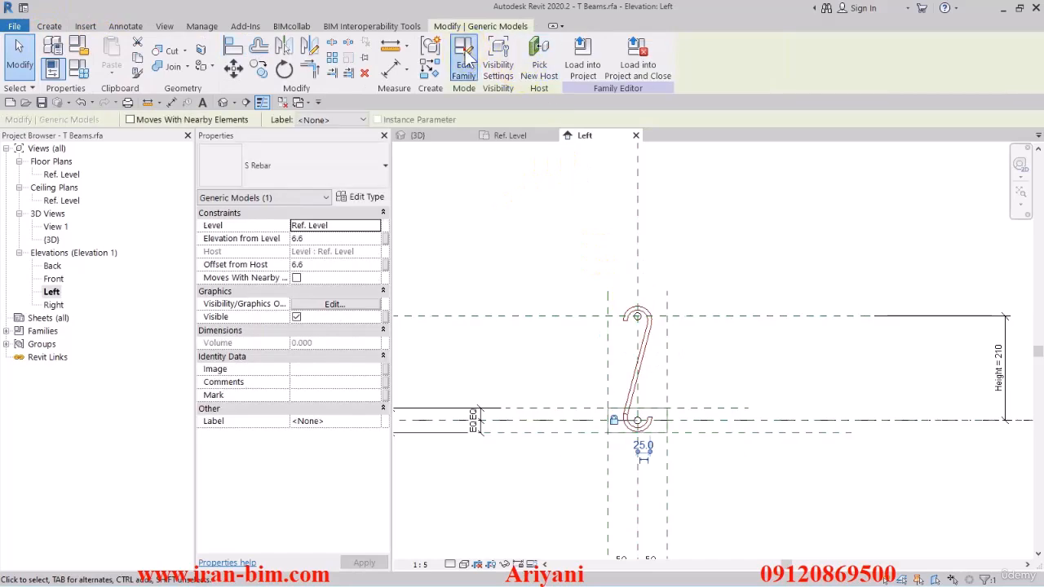
pyautogui.click(463, 52)
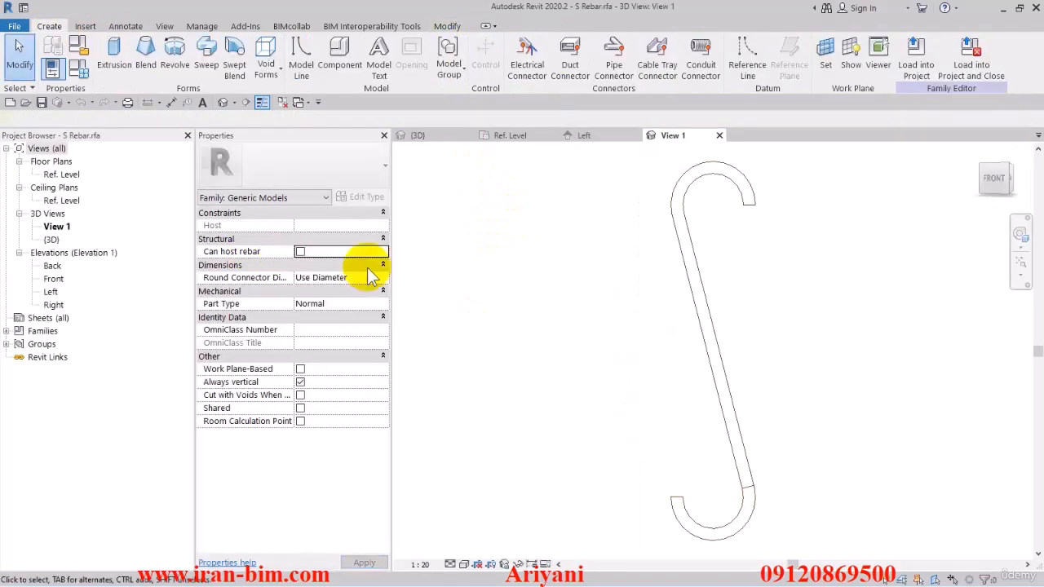
pyautogui.doubleClick(51, 279)
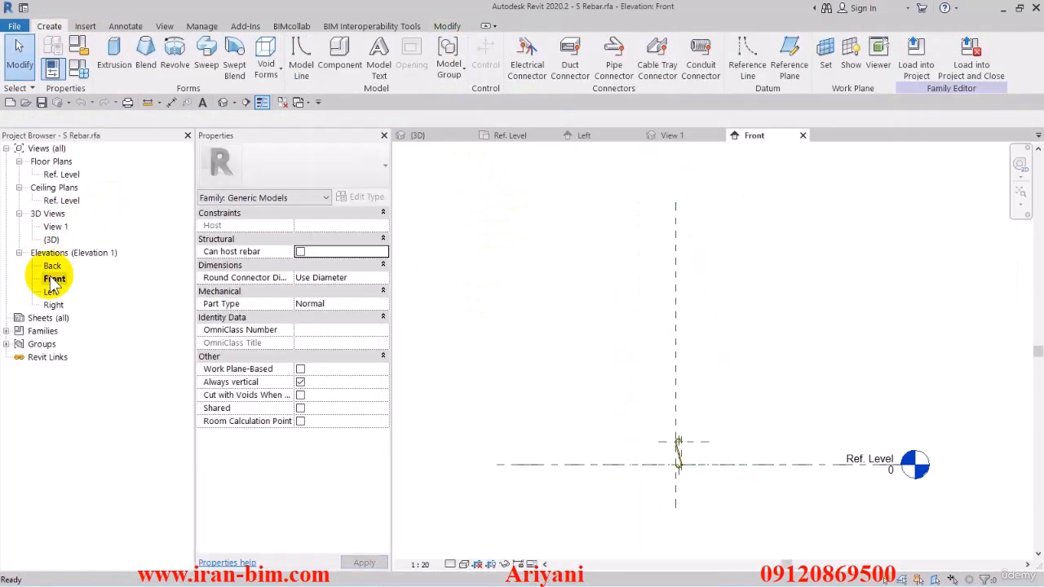
pyautogui.scroll(5, 743, 449)
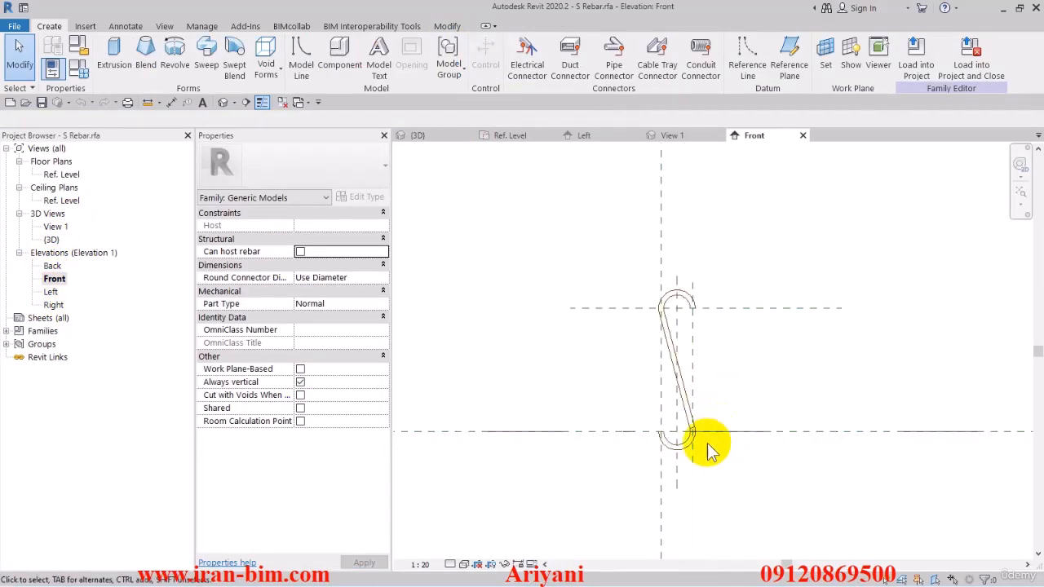
# Step: Extend the middle vertical reference plane well beyond both the upper and lower hooks of the S shape
pyautogui.click(475, 428)
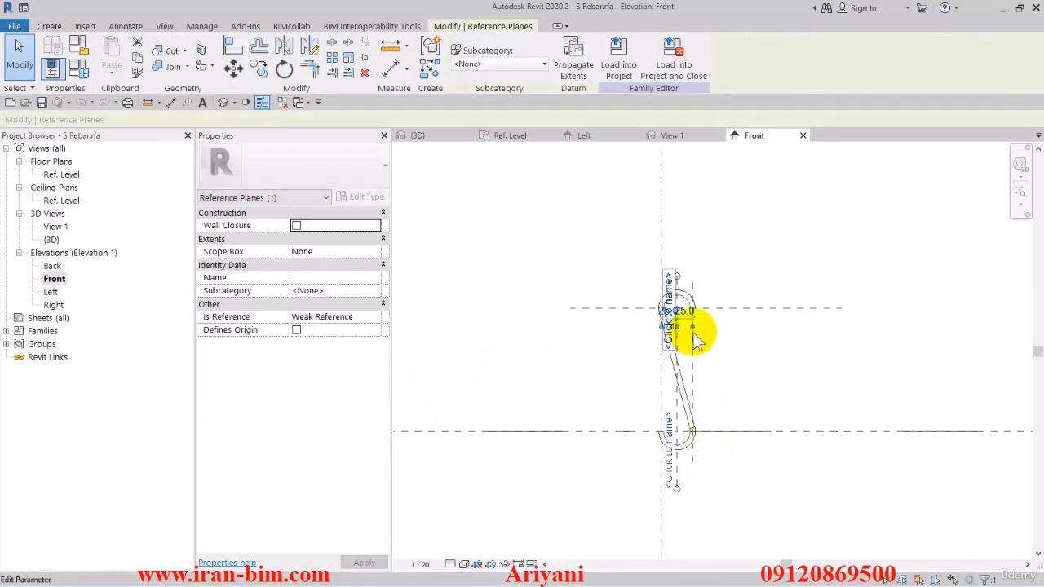
pyautogui.click(676, 310)
pyautogui.moveTo(676, 281); pyautogui.dragTo(699, 235)
pyautogui.moveTo(696, 483); pyautogui.dragTo(692, 378, button='middle')
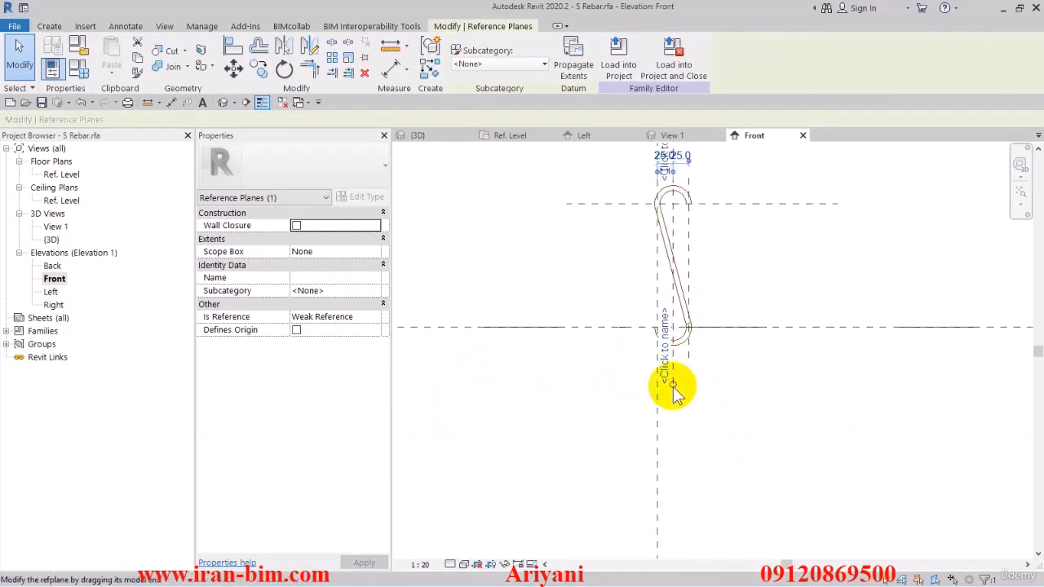
pyautogui.moveTo(674, 391); pyautogui.dragTo(674, 471)
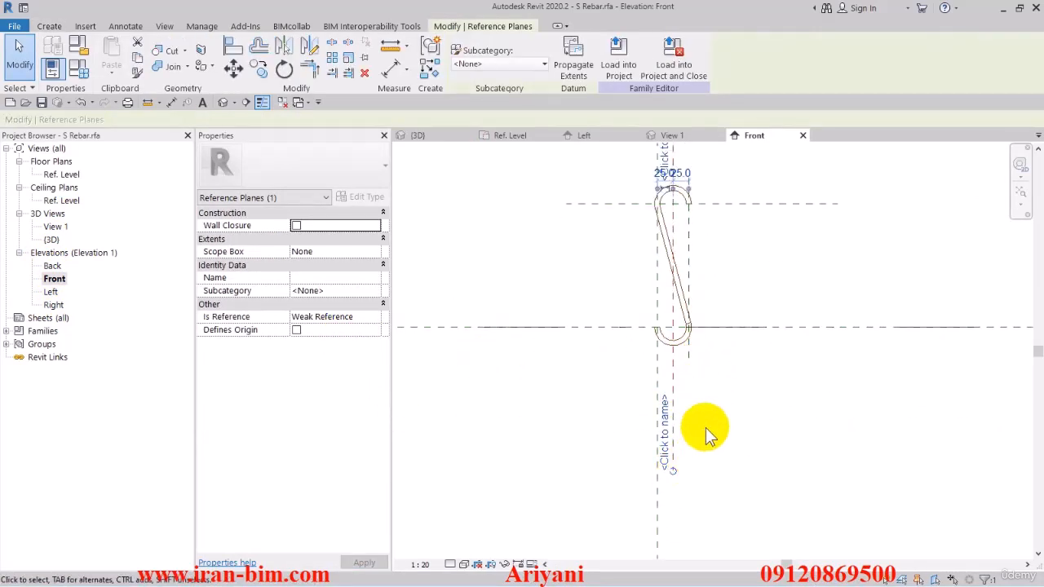
# Step: Set the middle vertical reference plane's Is Reference property to Strong Reference
pyautogui.click(361, 317)
pyautogui.click(375, 317)
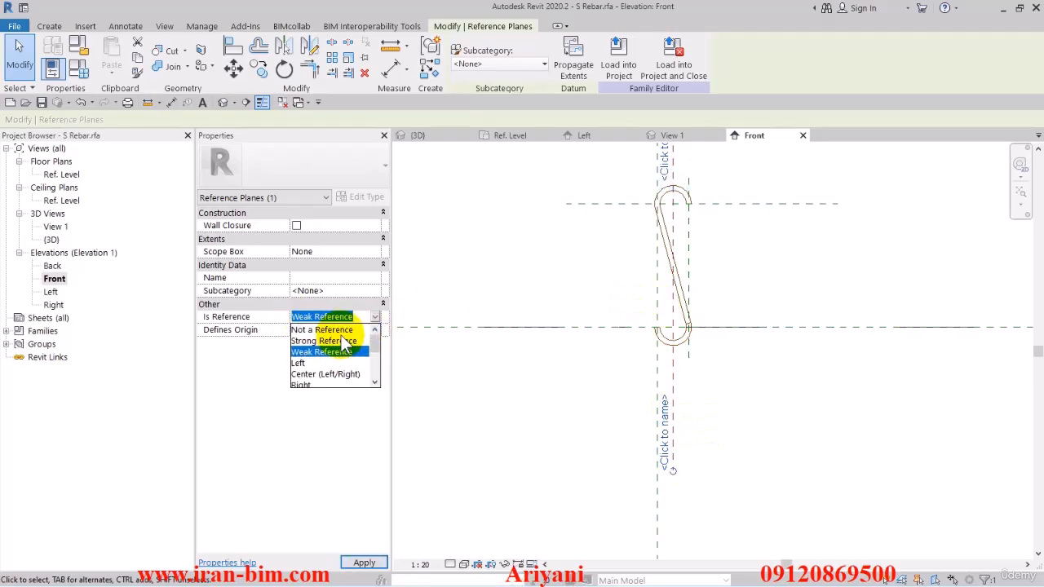
pyautogui.click(335, 341)
pyautogui.click(499, 405)
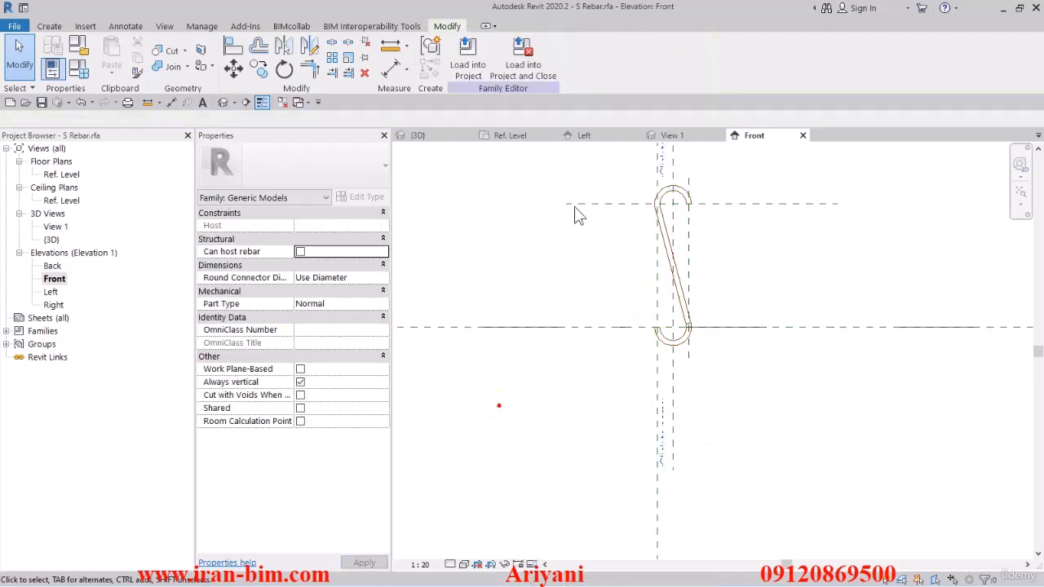
# Step: Load S Rebar back into T Beams, overwriting the existing version, and check that its center reference is available for aligning
pyautogui.click(471, 51)
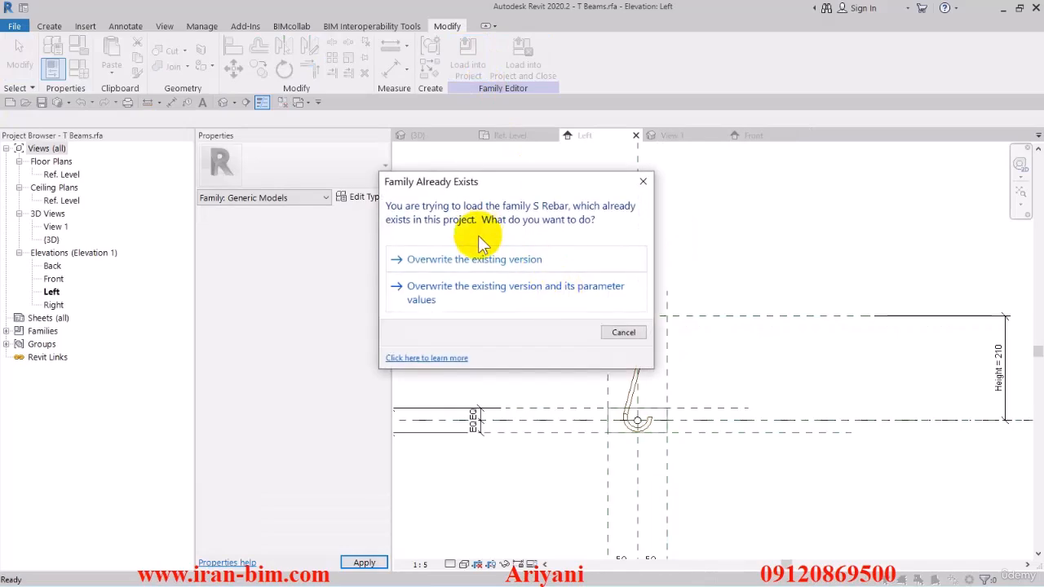
pyautogui.click(475, 254)
pyautogui.click(233, 46)
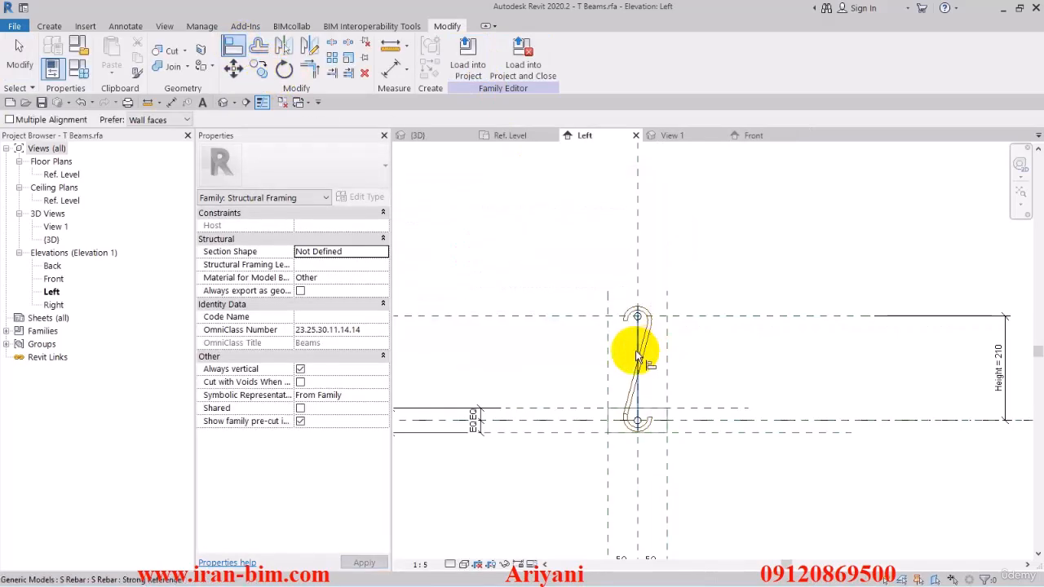
pyautogui.click(20, 55)
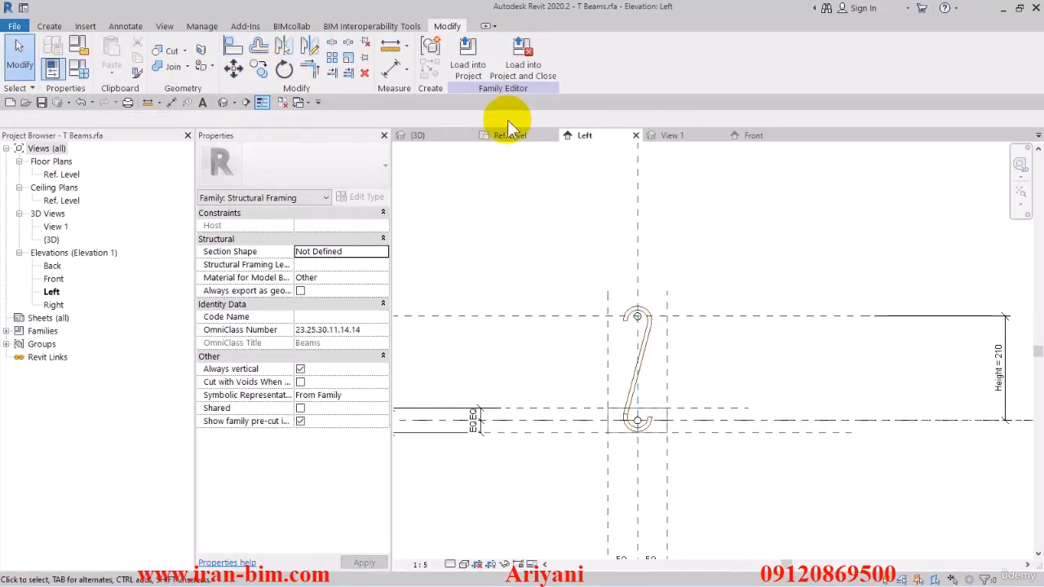
# Step: Close the inactive views and the S Rebar family, saving it over the existing S Rebar.rfa file
pyautogui.click(281, 102)
pyautogui.click(505, 136)
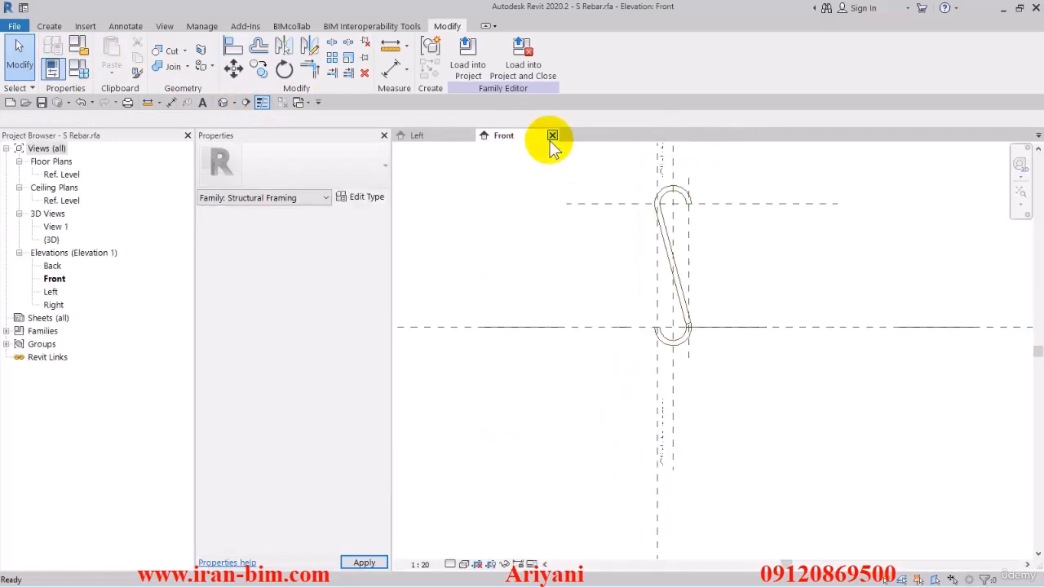
pyautogui.click(552, 136)
pyautogui.click(498, 303)
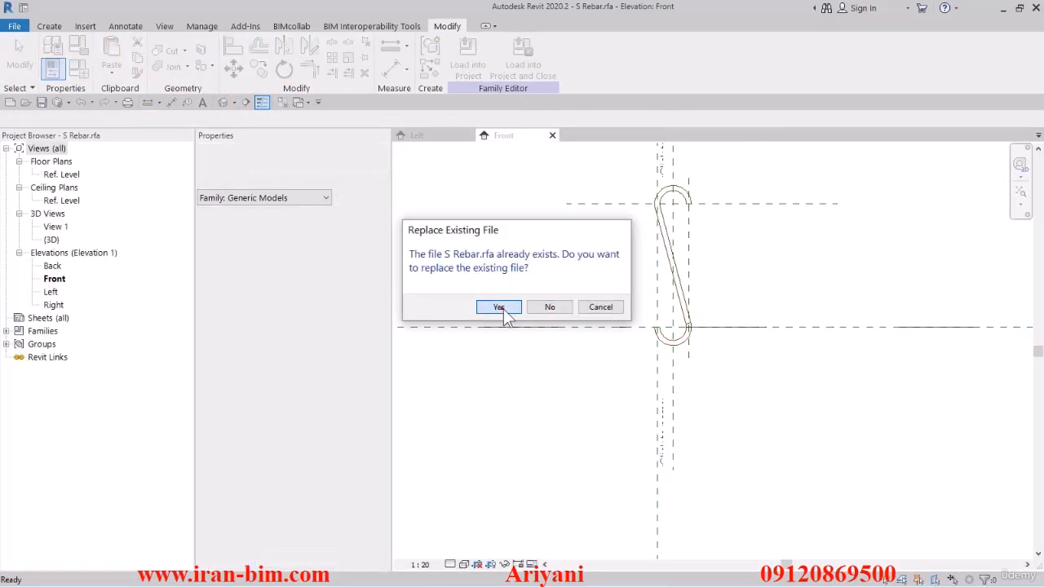
pyautogui.click(503, 309)
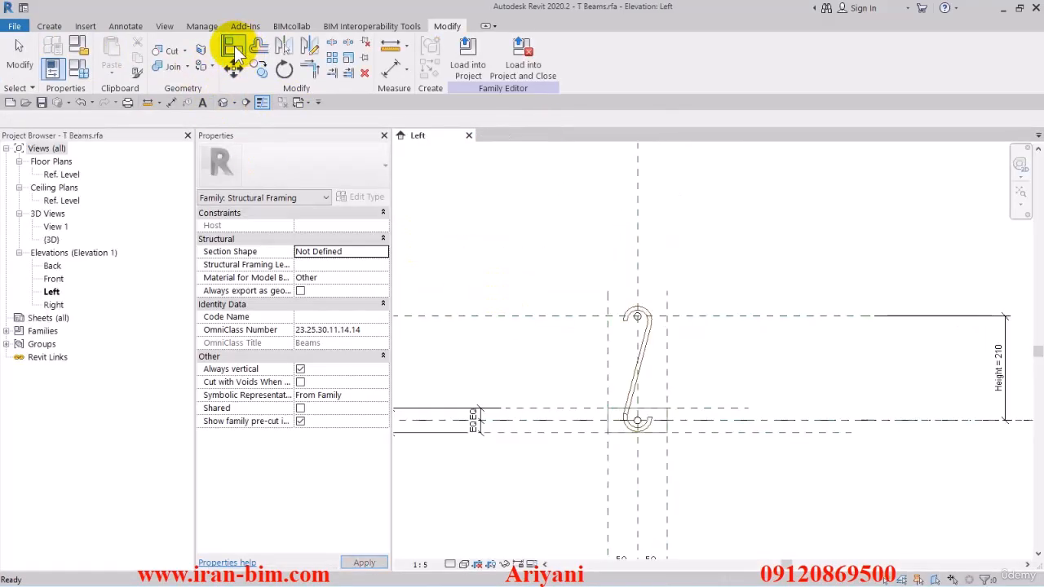
# Step: Align the S Rebar's center reference with the vertical center reference plane in the Left elevation and lock it
pyautogui.click(234, 46)
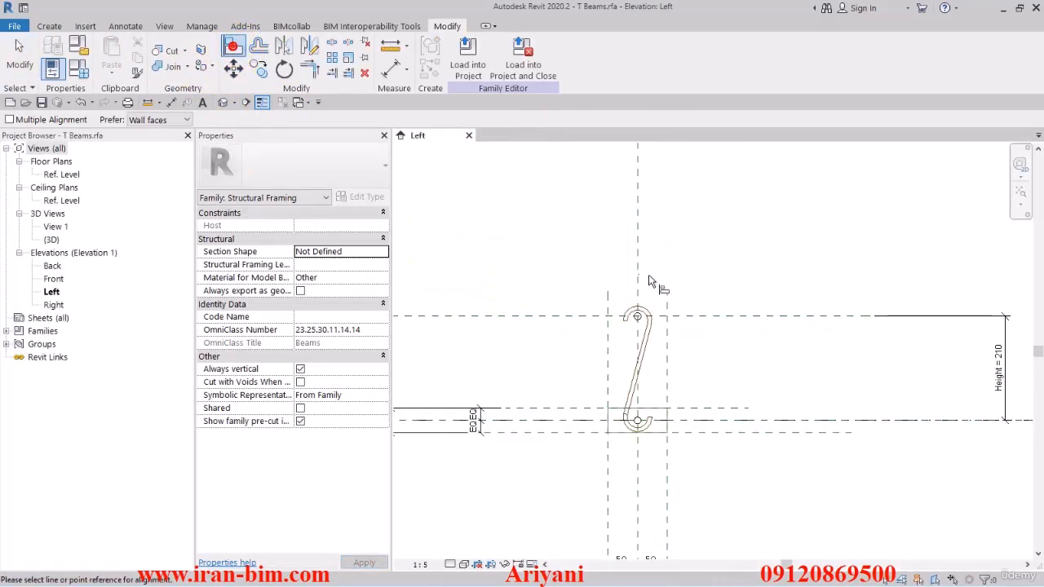
pyautogui.click(640, 349)
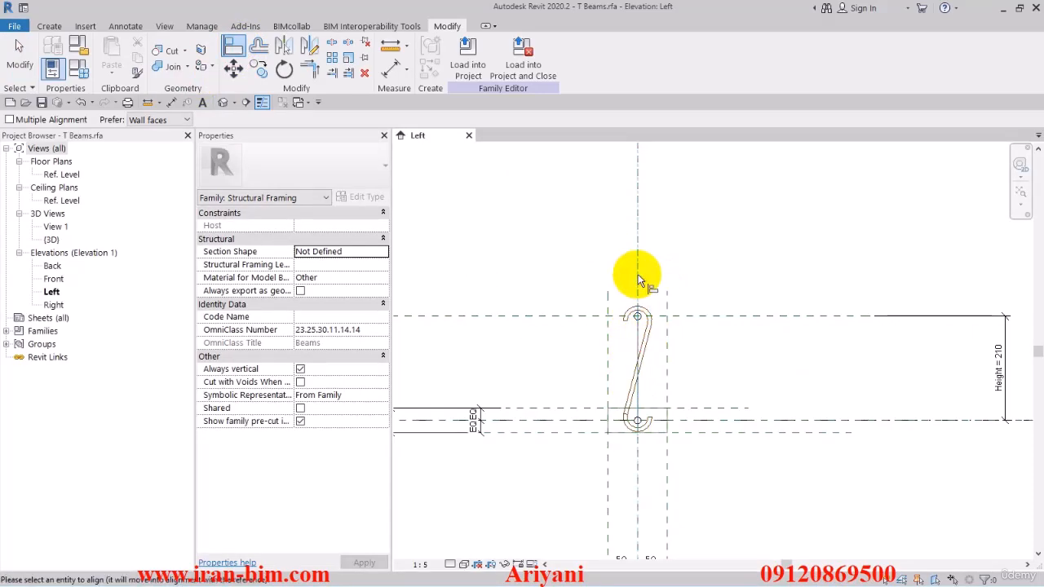
pyautogui.click(19, 54)
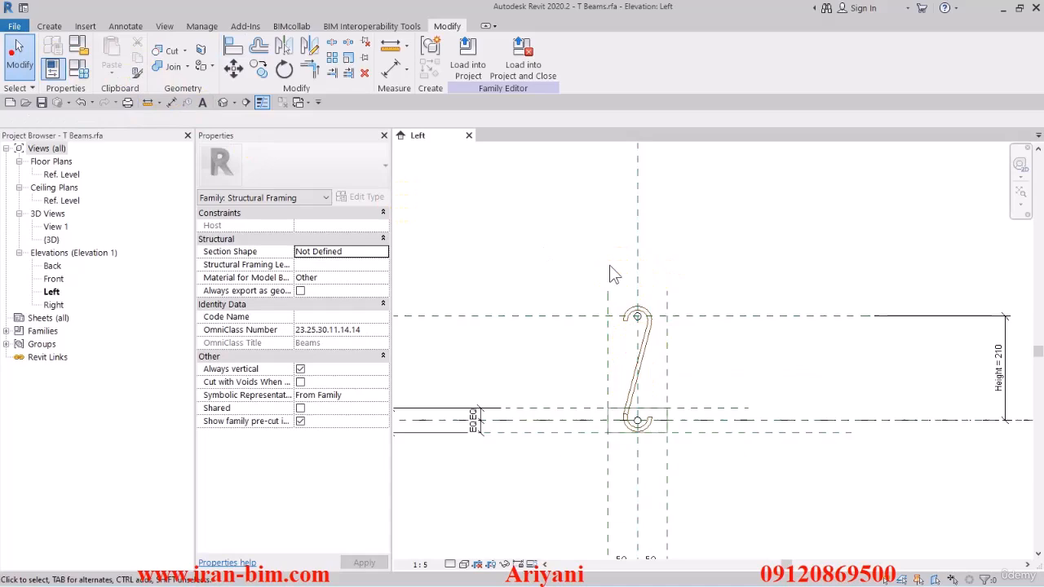
# Step: Test the S Rebar's constraint by trying to move it sideways off the center plane, cancelling the change
pyautogui.click(653, 349)
pyautogui.moveTo(652, 350)
pyautogui.mouseDown()
pyautogui.moveTo(671, 333)
pyautogui.moveTo(659, 341)
pyautogui.mouseUp()
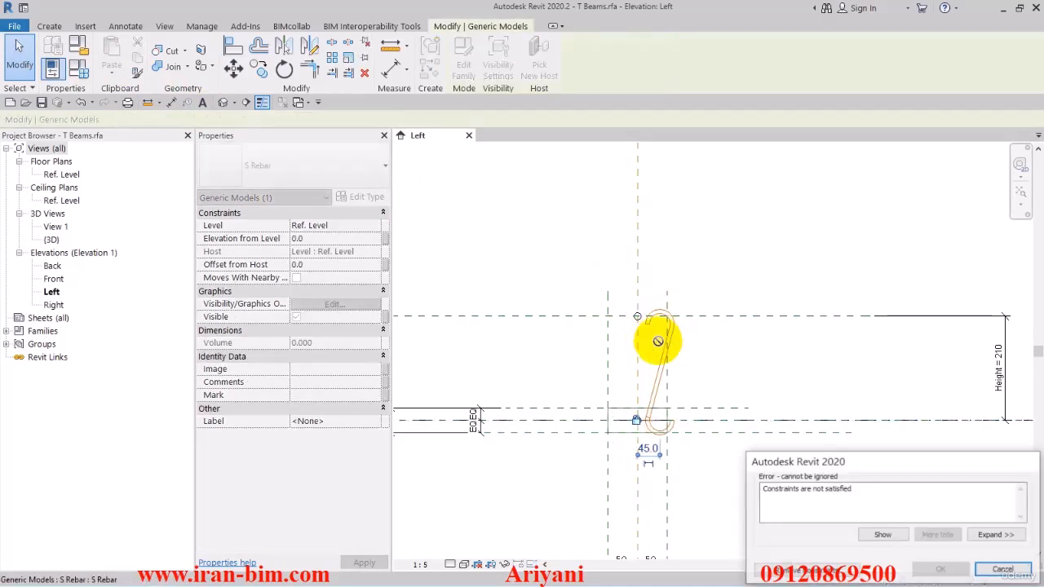
pyautogui.click(1002, 569)
# Step: Open the Ref. Level floor plan and show the S Rebar at the beam's starting end
pyautogui.doubleClick(55, 172)
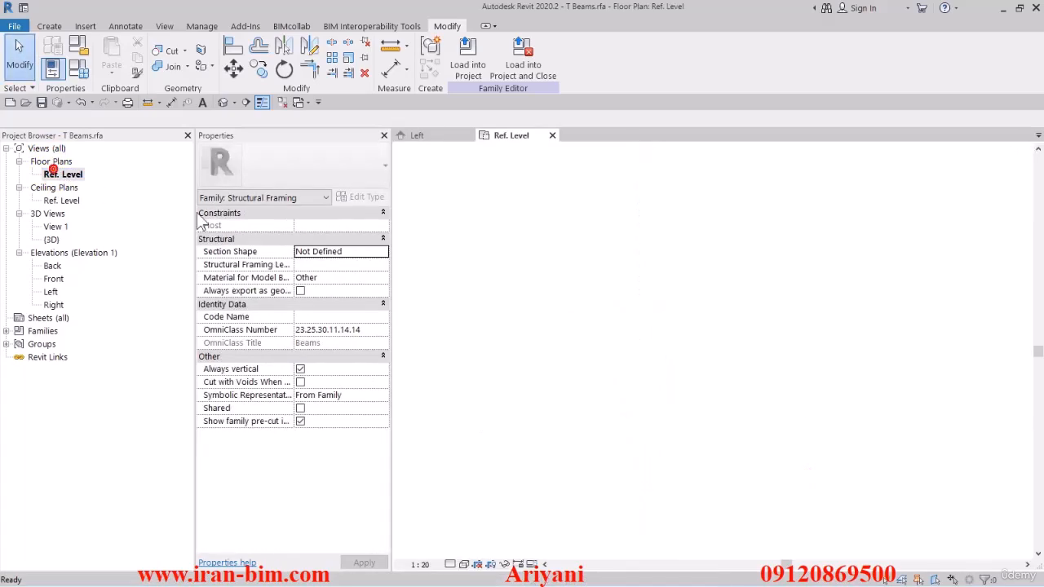
pyautogui.scroll(3, 505, 351)
pyautogui.scroll(1, 496, 361)
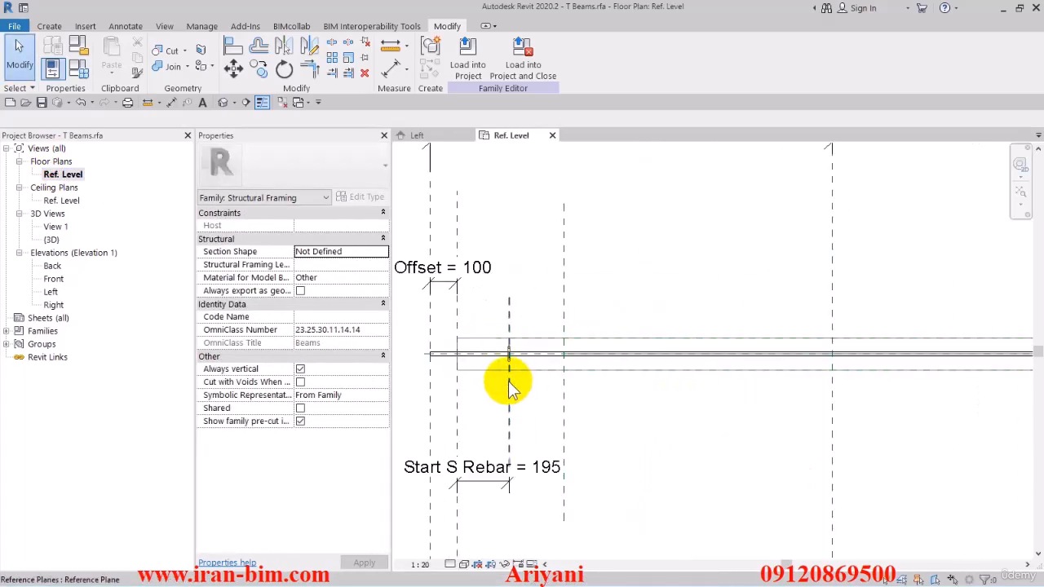
pyautogui.scroll(-2, 508, 382)
pyautogui.moveTo(508, 382); pyautogui.dragTo(577, 382, button='middle')
# Step: Set the Start S Rebar parameter to 100 in the family types
pyautogui.click(75, 72)
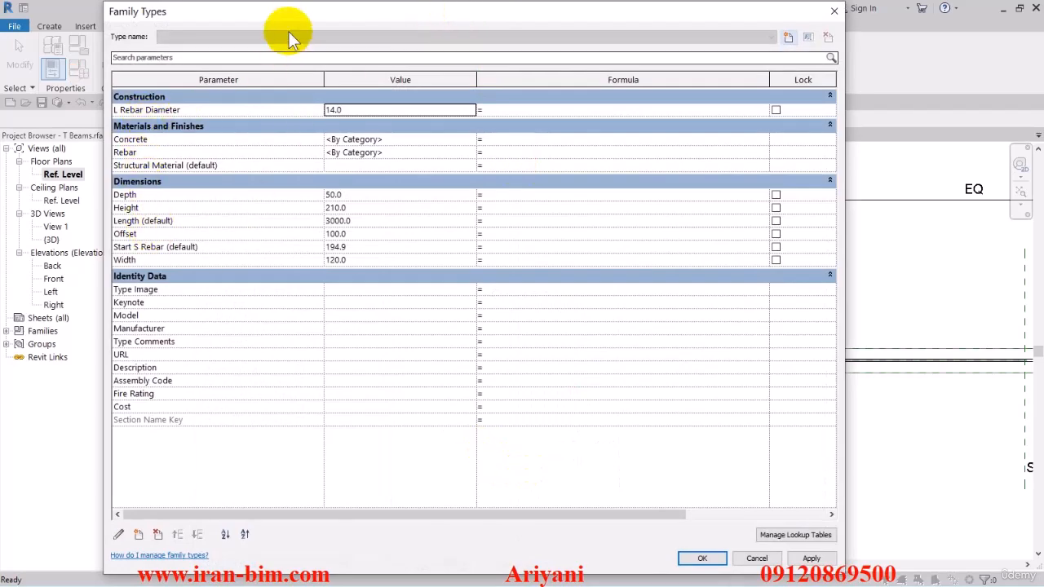
pyautogui.moveTo(304, 17); pyautogui.dragTo(333, 24)
pyautogui.click(384, 251)
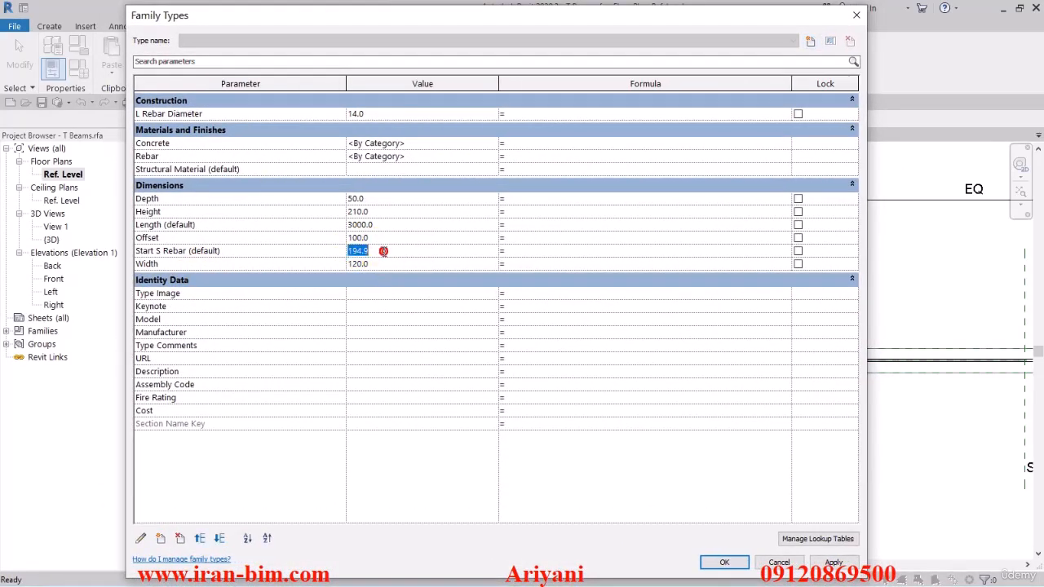
pyautogui.write('100')
pyautogui.click(710, 562)
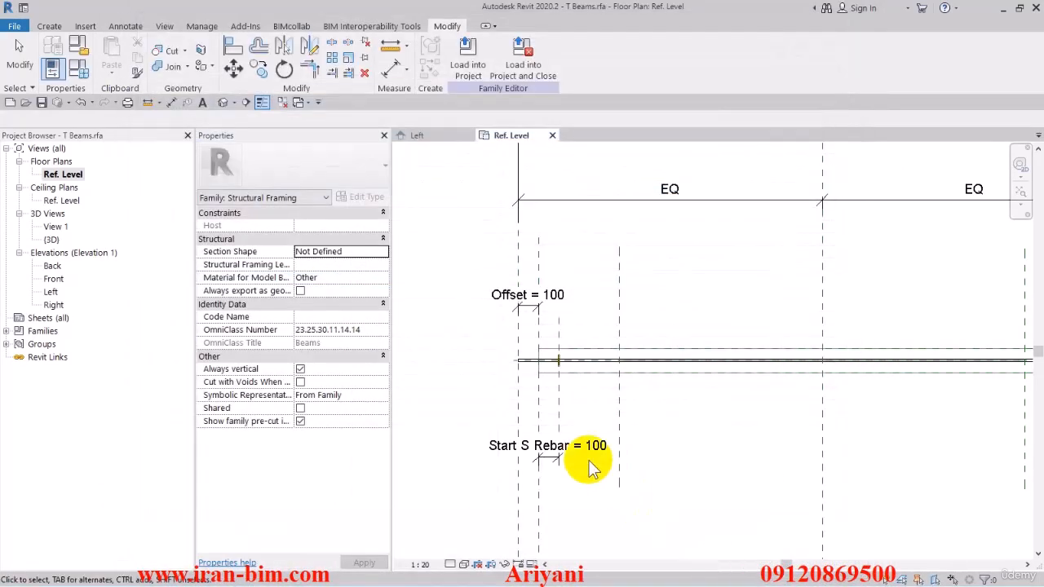
# Step: Set the Start S Rebar parameter to 150 in the family types
pyautogui.click(89, 77)
pyautogui.click(381, 265)
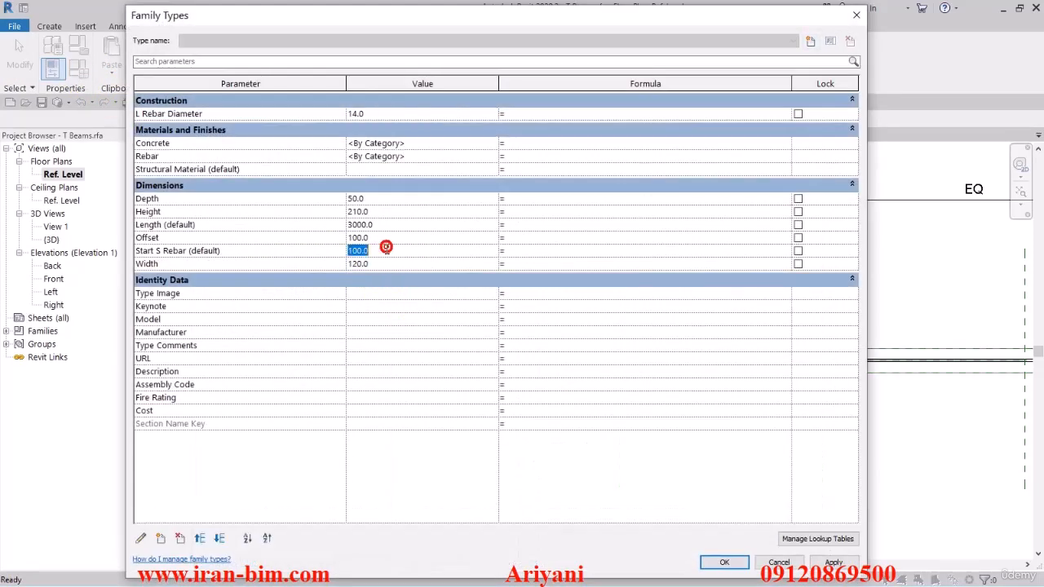
pyautogui.click(387, 251)
pyautogui.write('150')
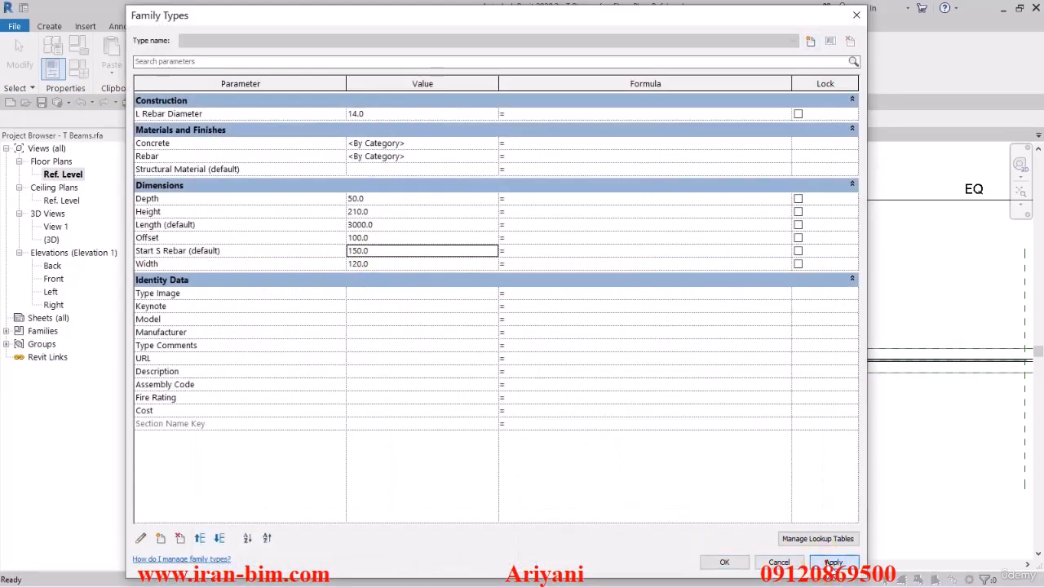
# Step: Create an instance length parameter named Space S Rebar, grouped under Construction
pyautogui.click(166, 539)
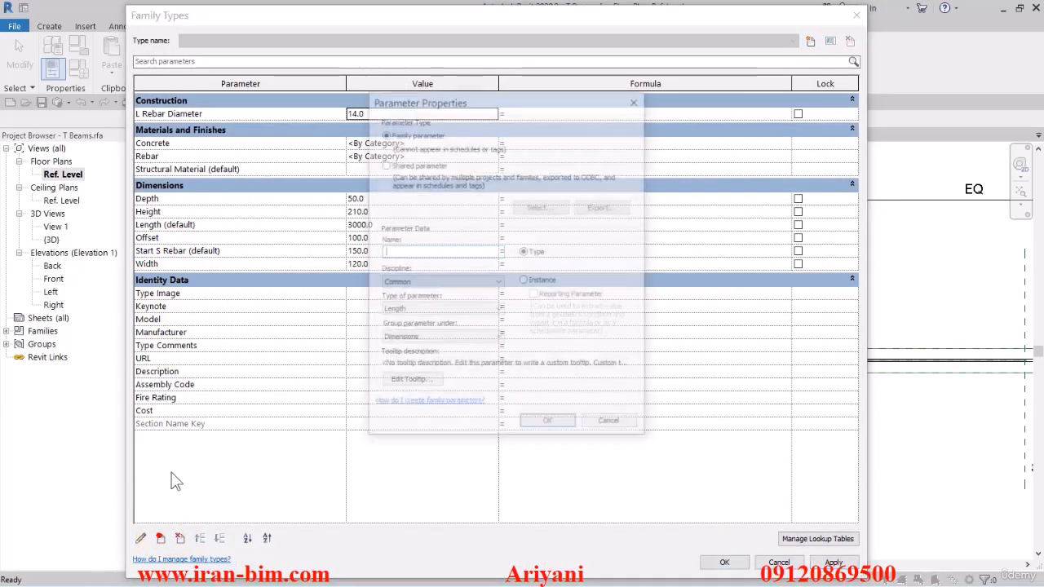
pyautogui.write('Space')
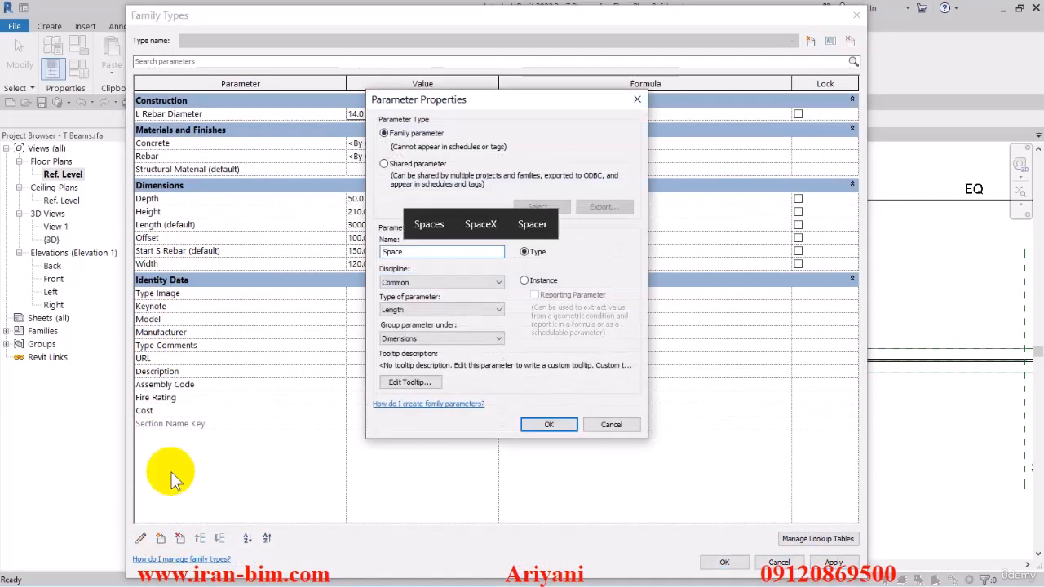
pyautogui.write(' S Rebar')
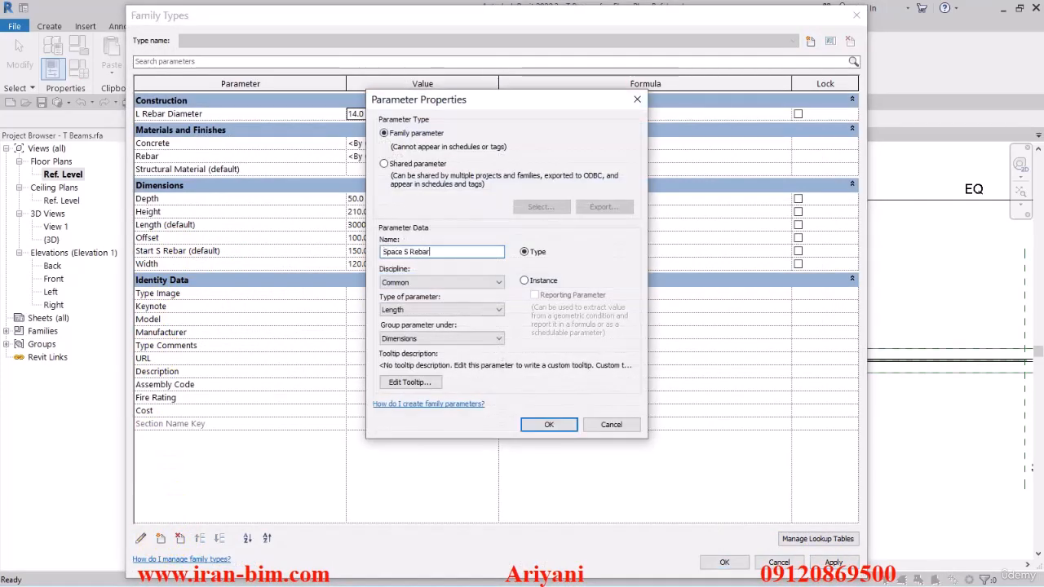
pyautogui.moveTo(433, 253); pyautogui.dragTo(384, 252)
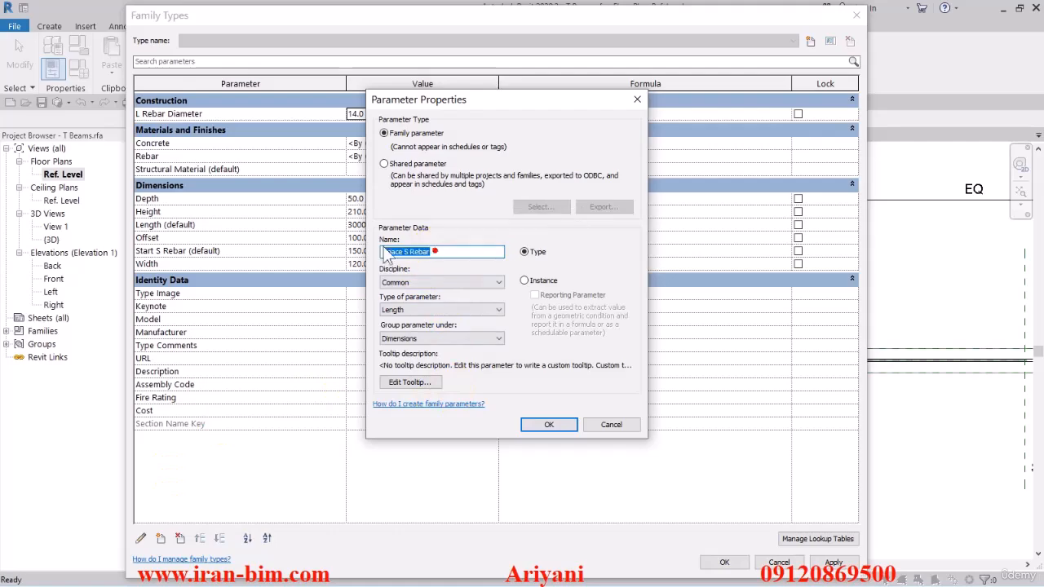
pyautogui.rightClick(388, 252)
pyautogui.click(429, 292)
pyautogui.click(526, 281)
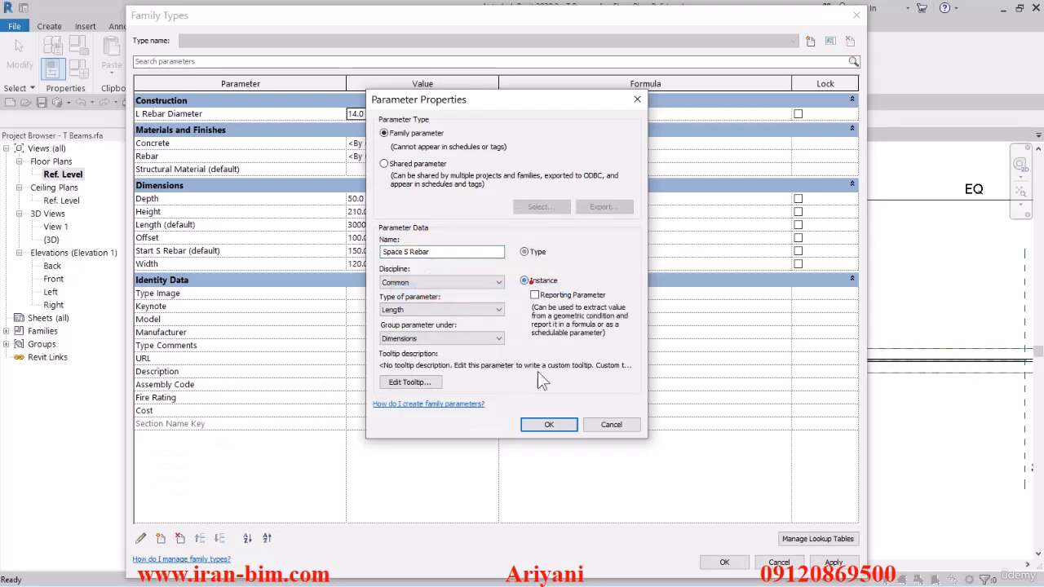
pyautogui.click(420, 332)
pyautogui.click(423, 336)
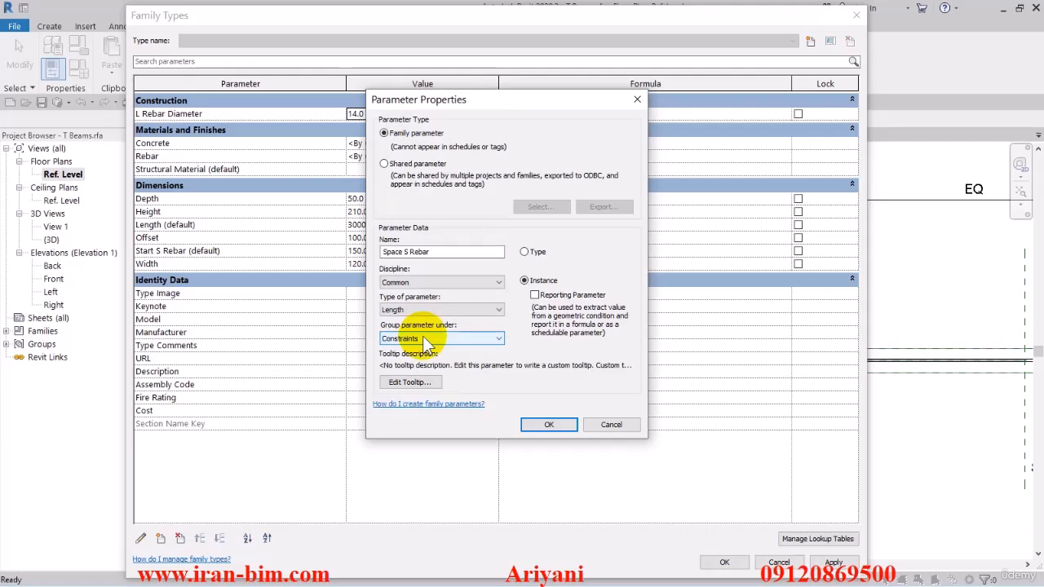
pyautogui.click(551, 428)
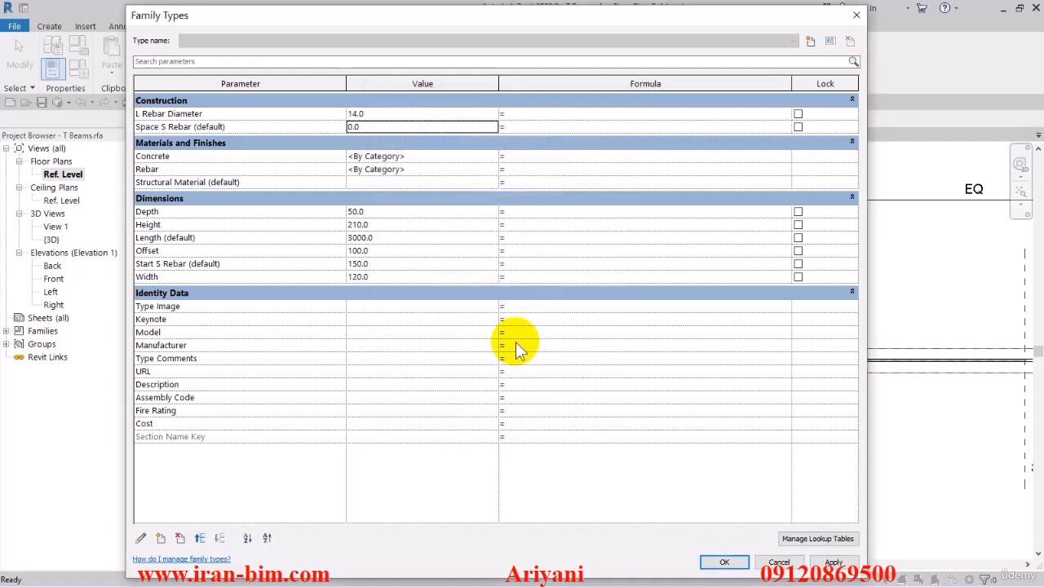
# Step: Set the Space S Rebar parameter to 150 and accept the family types
pyautogui.click(374, 130)
pyautogui.write('1')
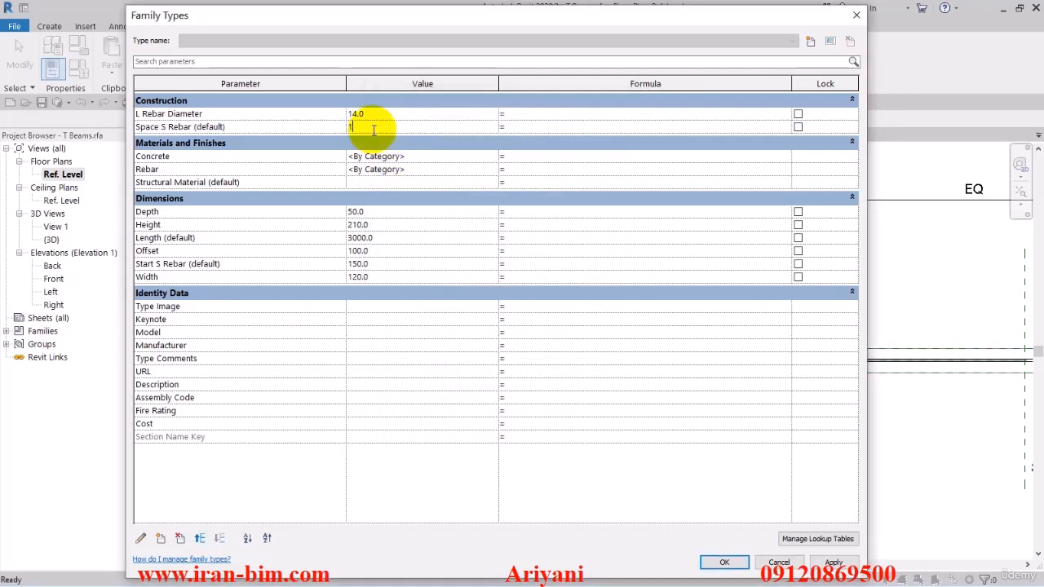
pyautogui.write('50')
pyautogui.click(724, 562)
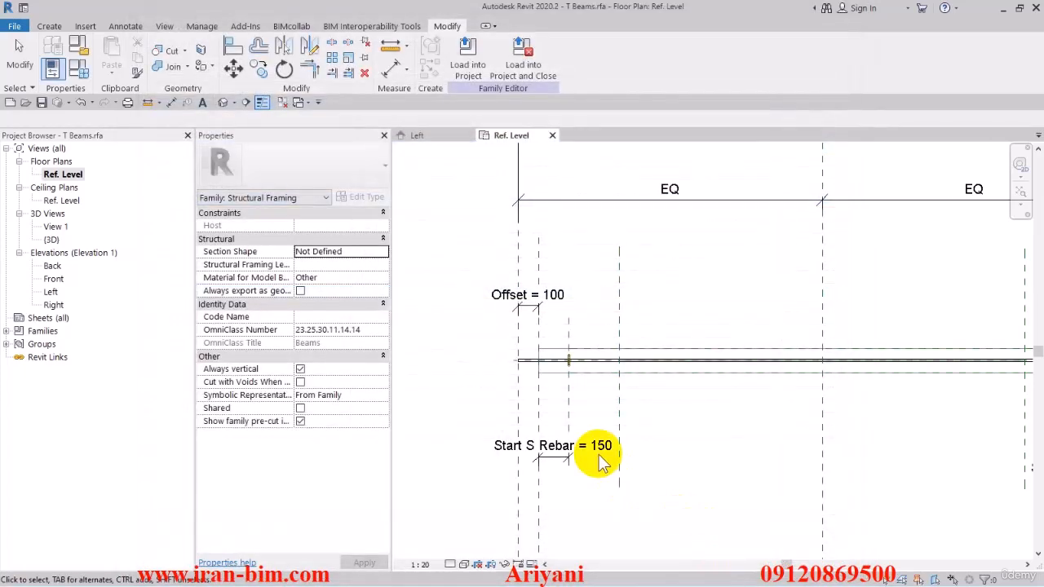
# Step: Array the S Rebar as 2 grouped, associated members, placing the last on the Start S Rebar plane at the beam's far end
pyautogui.click(563, 360)
pyautogui.click(576, 387)
pyautogui.scroll(1, 579, 392)
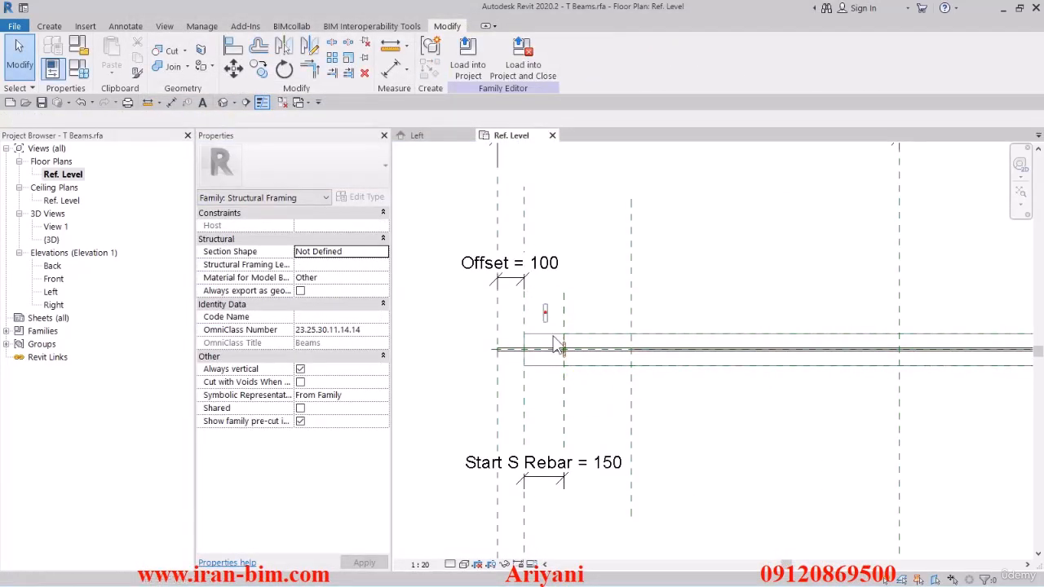
pyautogui.click(557, 348)
pyautogui.scroll(-2, 620, 406)
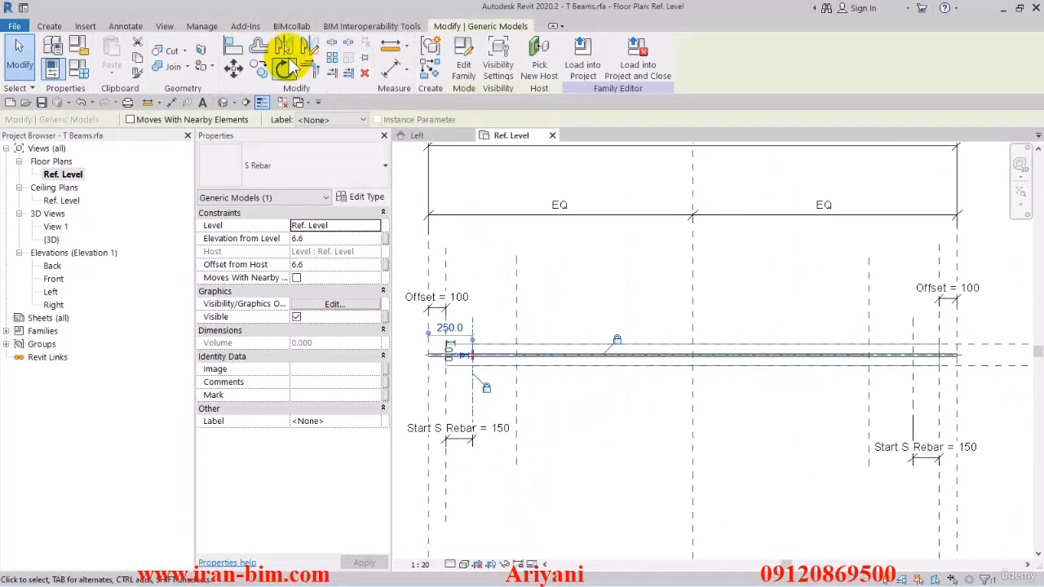
pyautogui.click(332, 58)
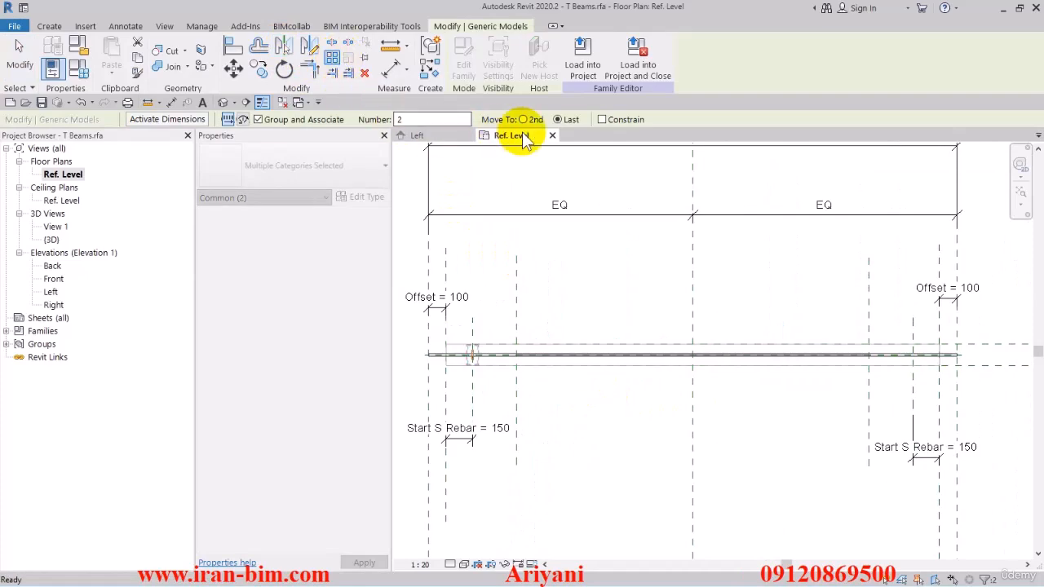
pyautogui.scroll(6, 478, 351)
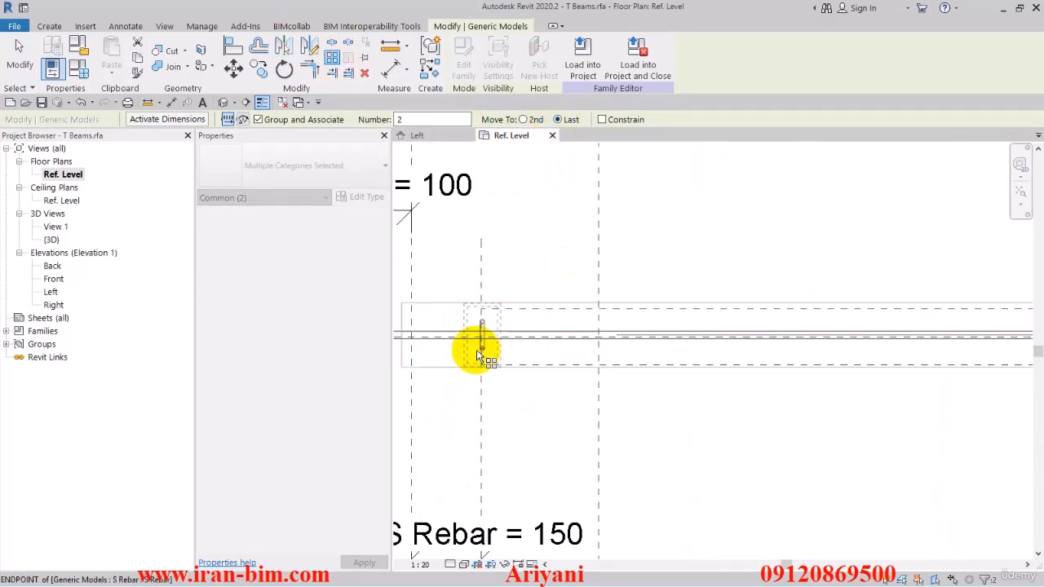
pyautogui.scroll(-1, 499, 469)
pyautogui.click(499, 471)
pyautogui.scroll(-7, 499, 462)
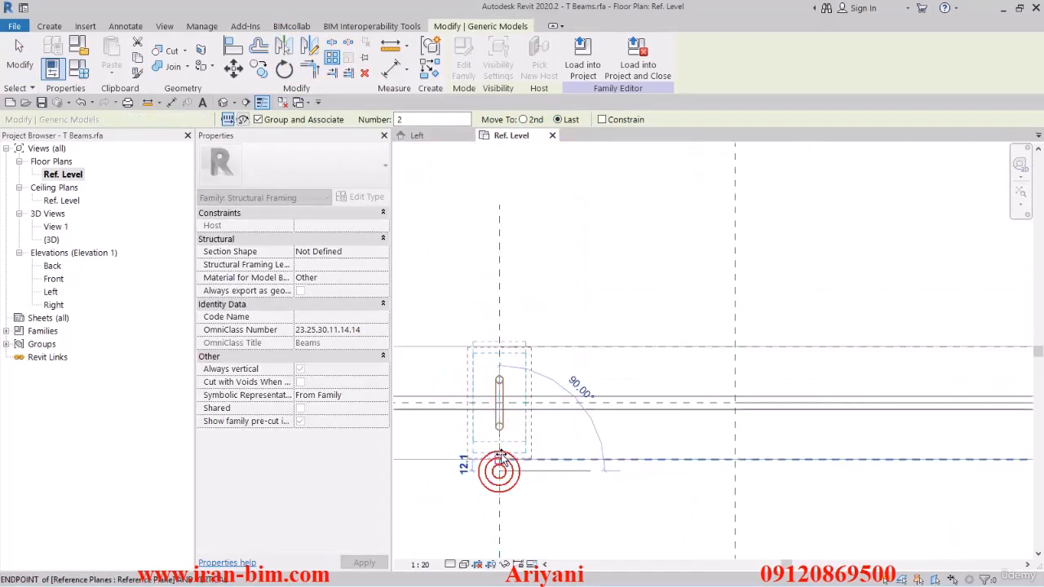
pyautogui.moveTo(664, 455); pyautogui.dragTo(571, 434, button='middle')
pyautogui.scroll(-2, 681, 447)
pyautogui.scroll(-3, 734, 442)
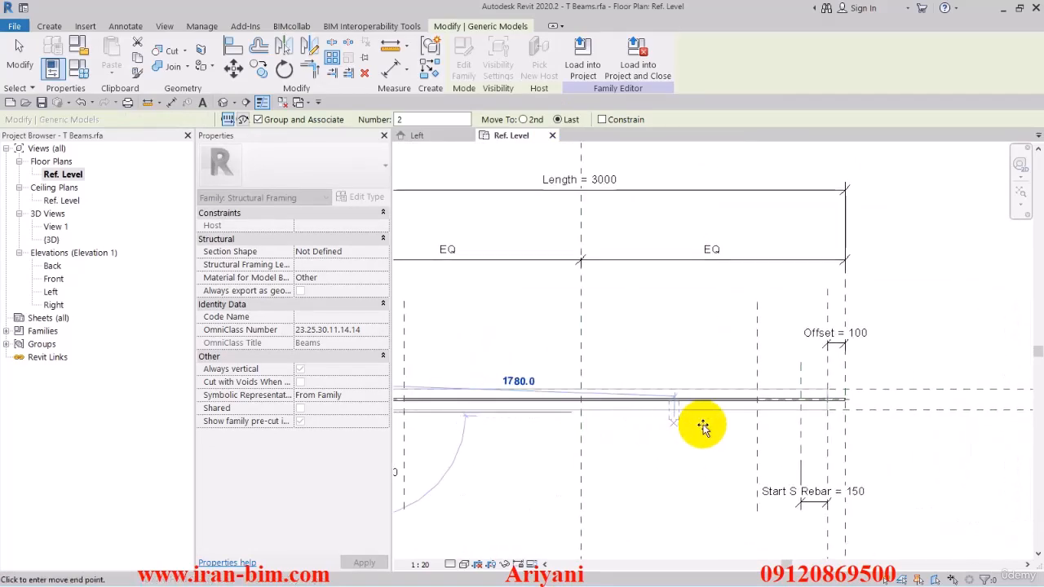
pyautogui.scroll(2, 751, 424)
pyautogui.click(800, 422)
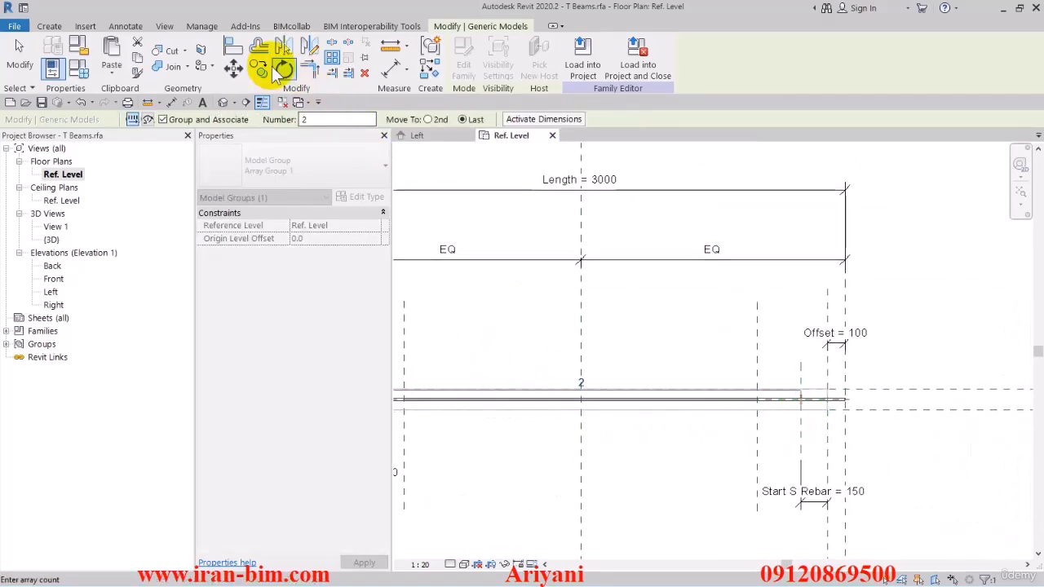
# Step: Align the array's last S Rebar with the Start S Rebar reference plane at the beam's far end and lock it
pyautogui.click(234, 47)
pyautogui.scroll(2, 868, 425)
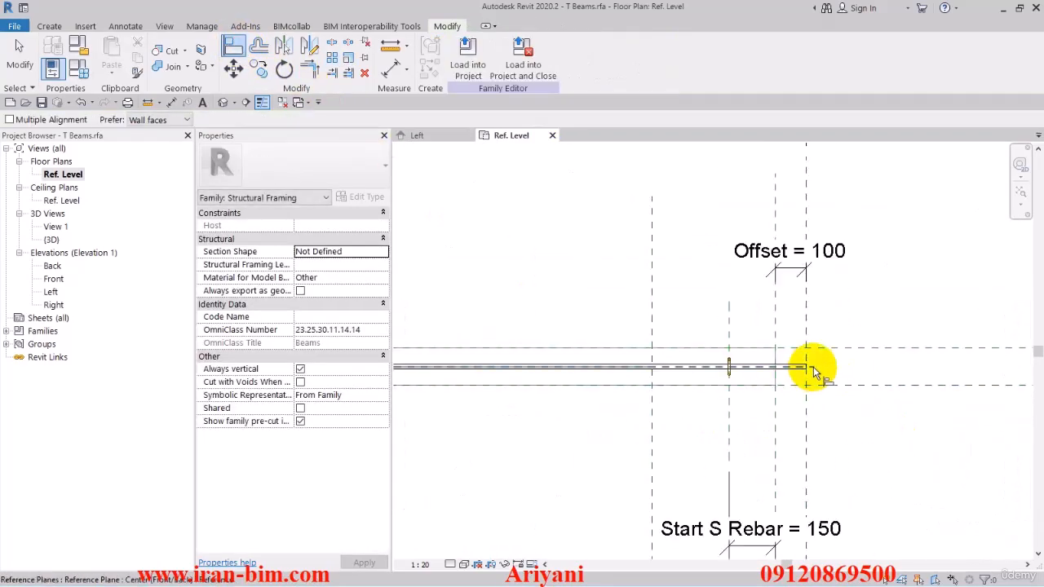
pyautogui.click(729, 368)
pyautogui.click(625, 345)
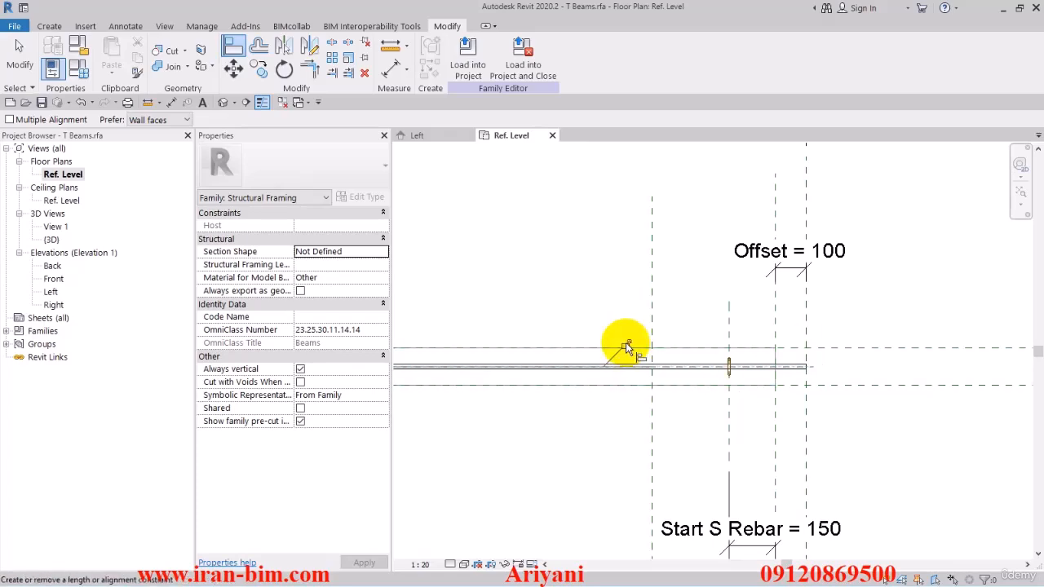
pyautogui.click(24, 57)
pyautogui.click(729, 368)
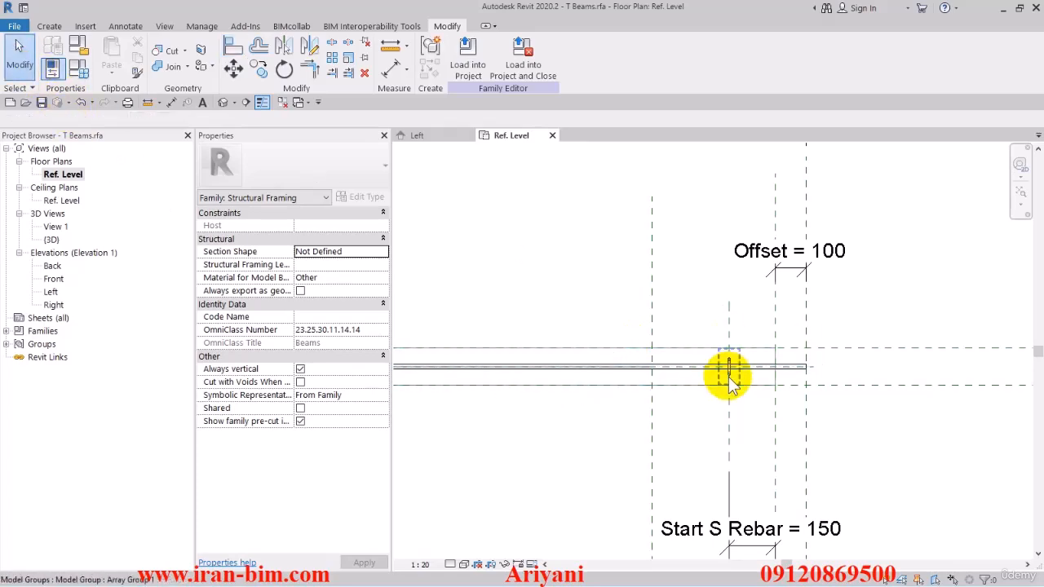
pyautogui.click(526, 278)
# Step: Start a new family parameter named Number S Rebar in the family types
pyautogui.moveTo(540, 283); pyautogui.dragTo(617, 262, button='middle')
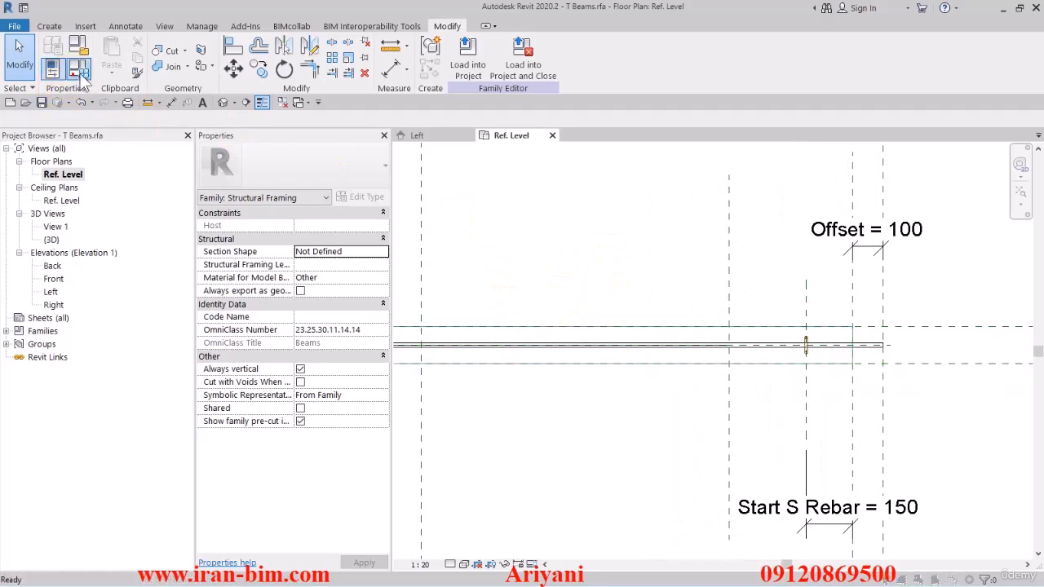
pyautogui.click(52, 71)
pyautogui.click(162, 539)
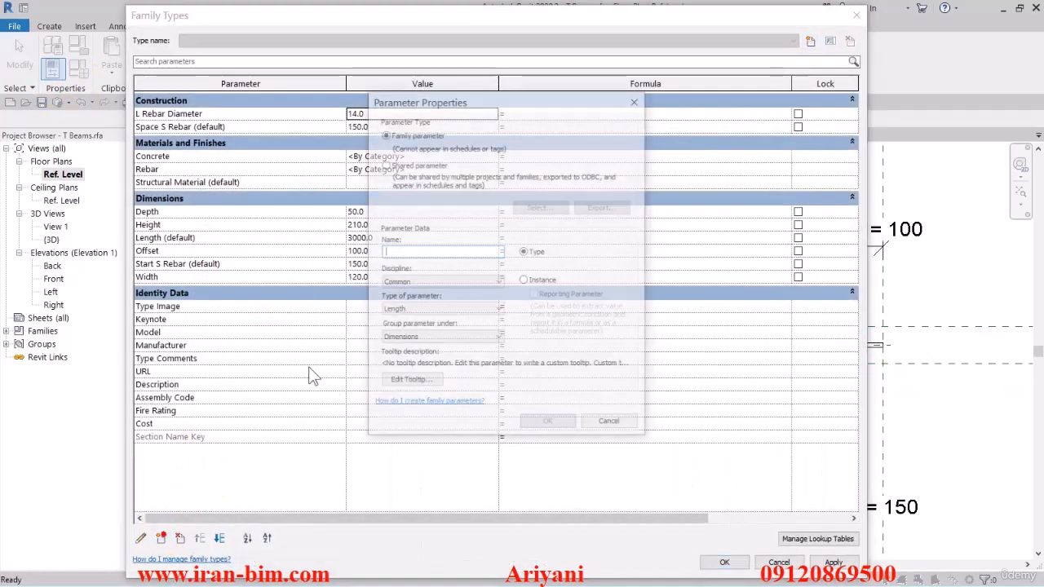
pyautogui.write('Nu')
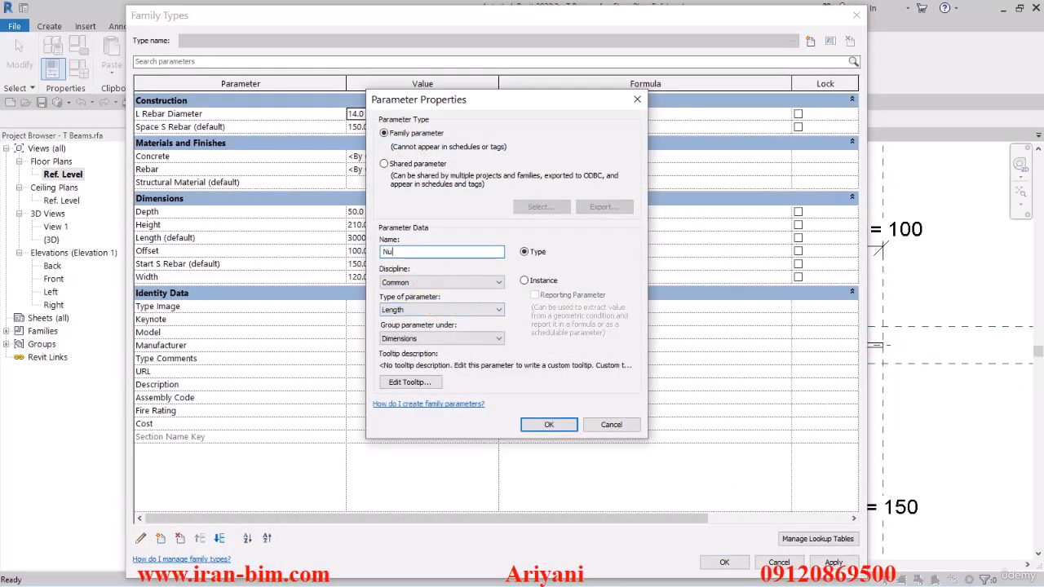
pyautogui.write('mber S Re')
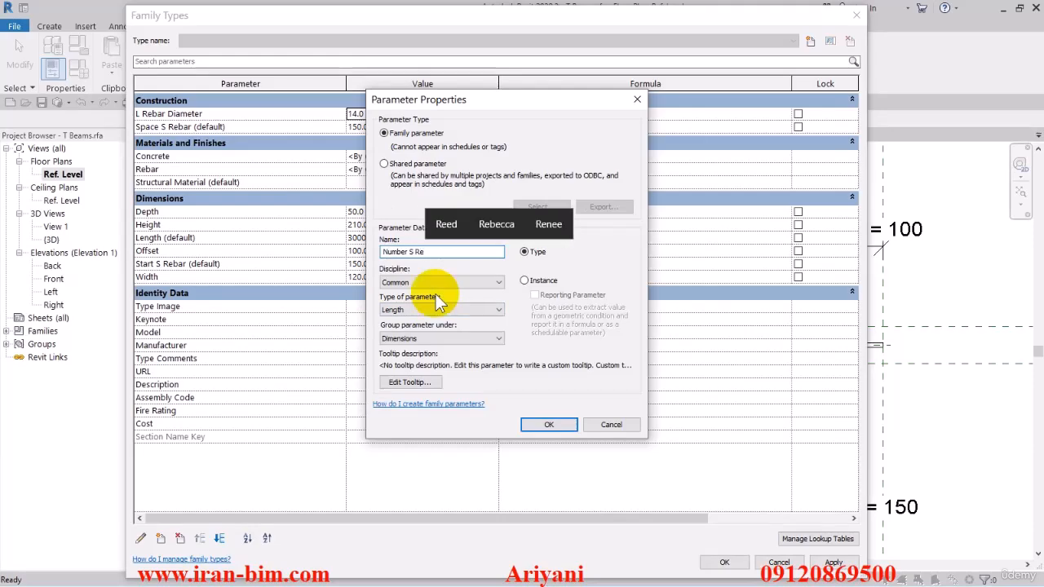
pyautogui.write('bar')
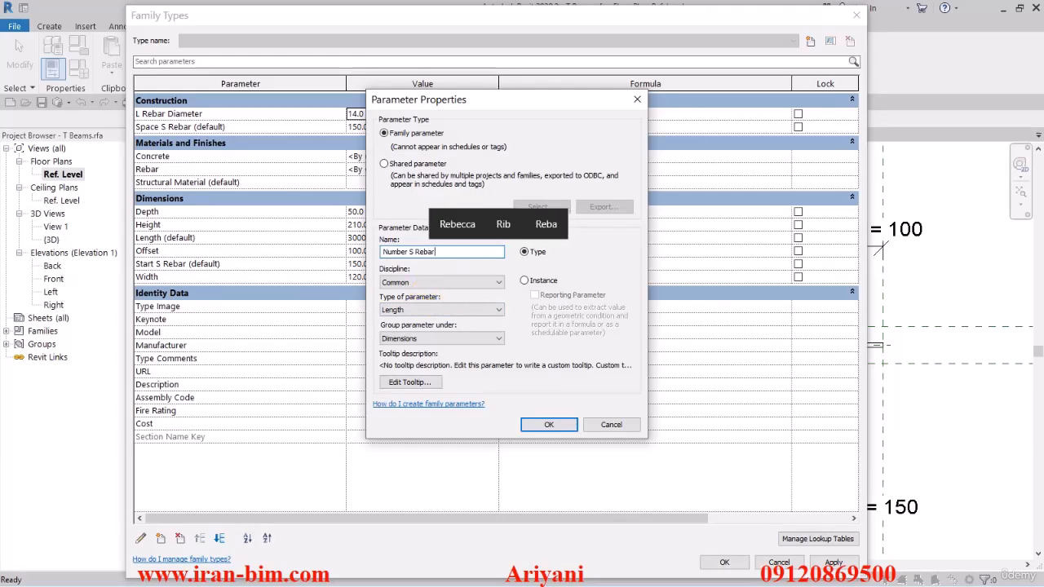
# Step: Make the new parameter an Integer instance parameter grouped under Construction
pyautogui.click(524, 279)
pyautogui.click(423, 341)
pyautogui.click(423, 340)
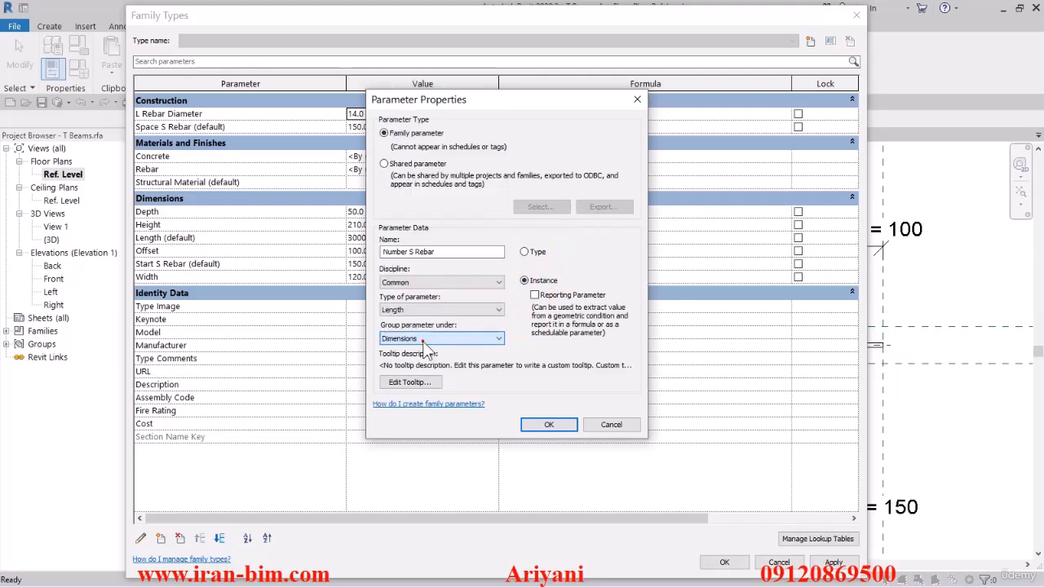
pyautogui.click(425, 309)
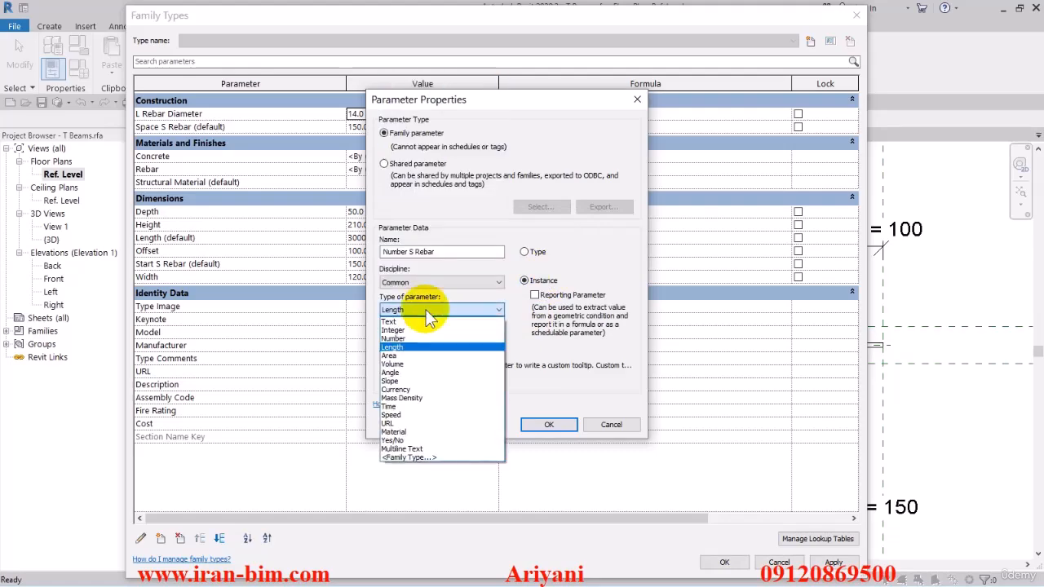
pyautogui.click(393, 338)
pyautogui.click(412, 311)
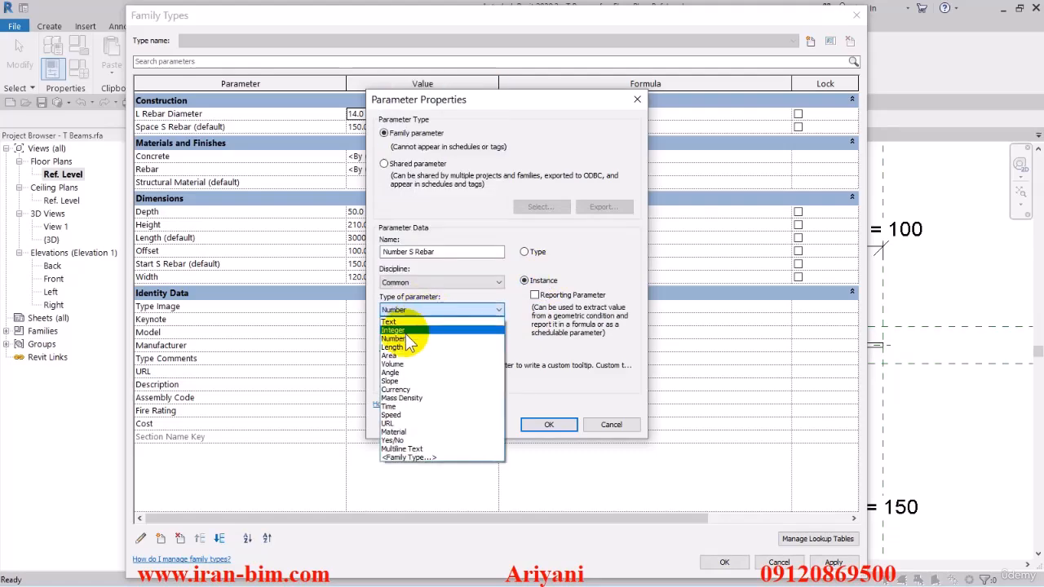
pyautogui.click(404, 330)
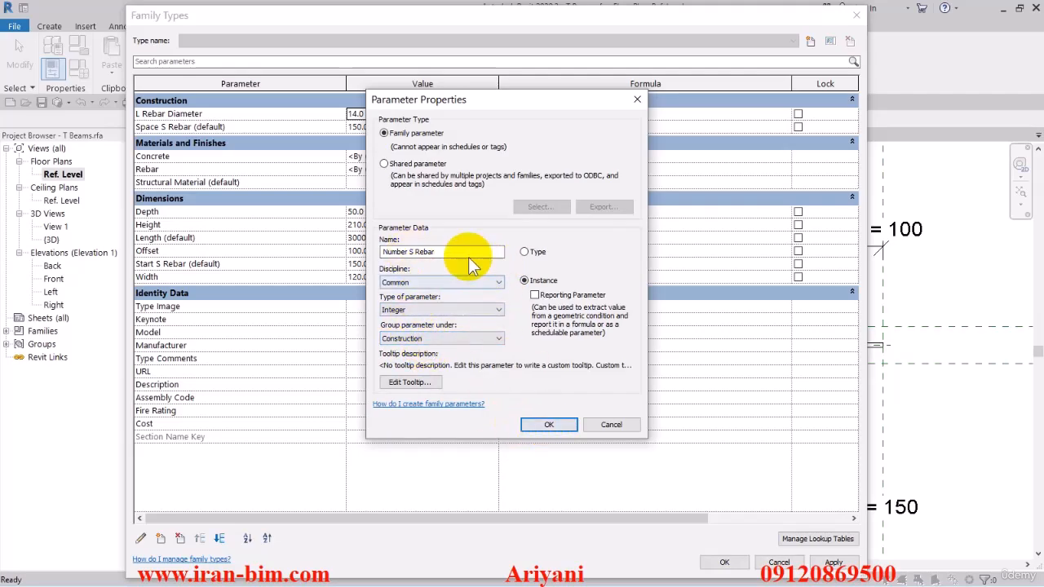
# Step: Switch the new parameter to a shared parameter and open the T Beams group of the shared parameter file for editing
pyautogui.moveTo(433, 251); pyautogui.dragTo(327, 245)
pyautogui.click(386, 165)
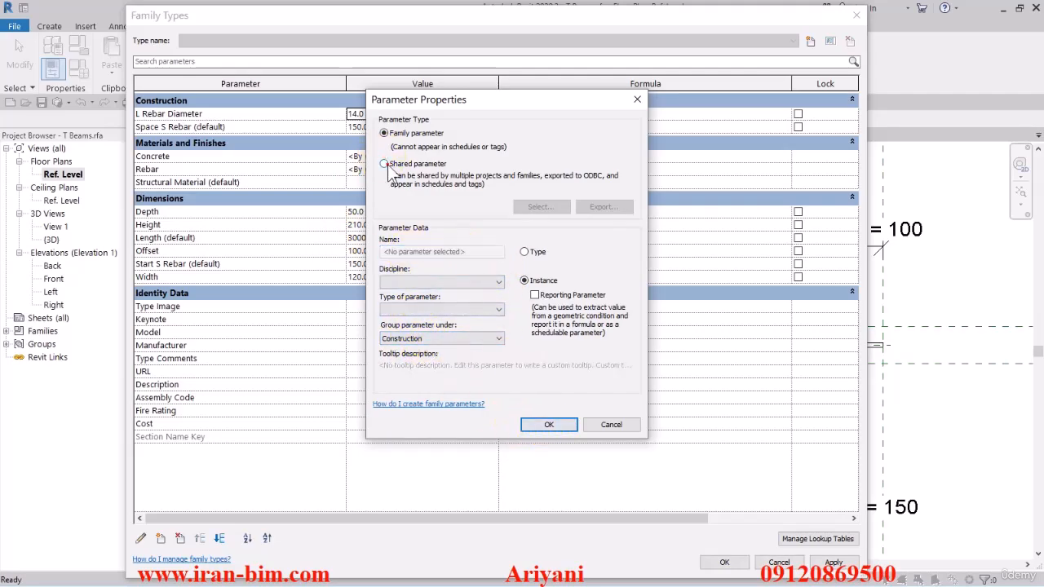
pyautogui.click(539, 206)
pyautogui.click(555, 204)
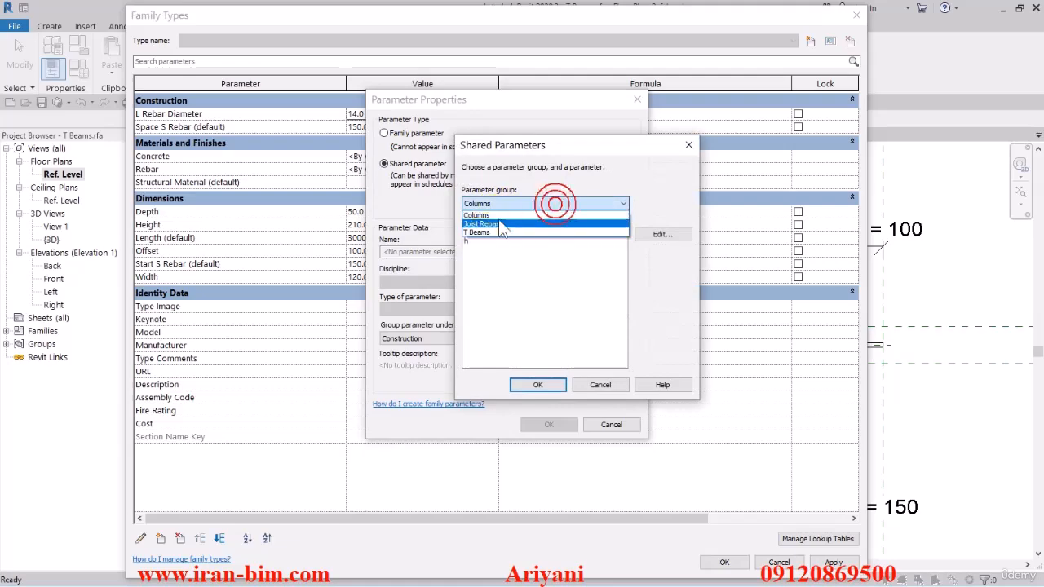
pyautogui.click(608, 235)
pyautogui.click(662, 234)
pyautogui.click(533, 206)
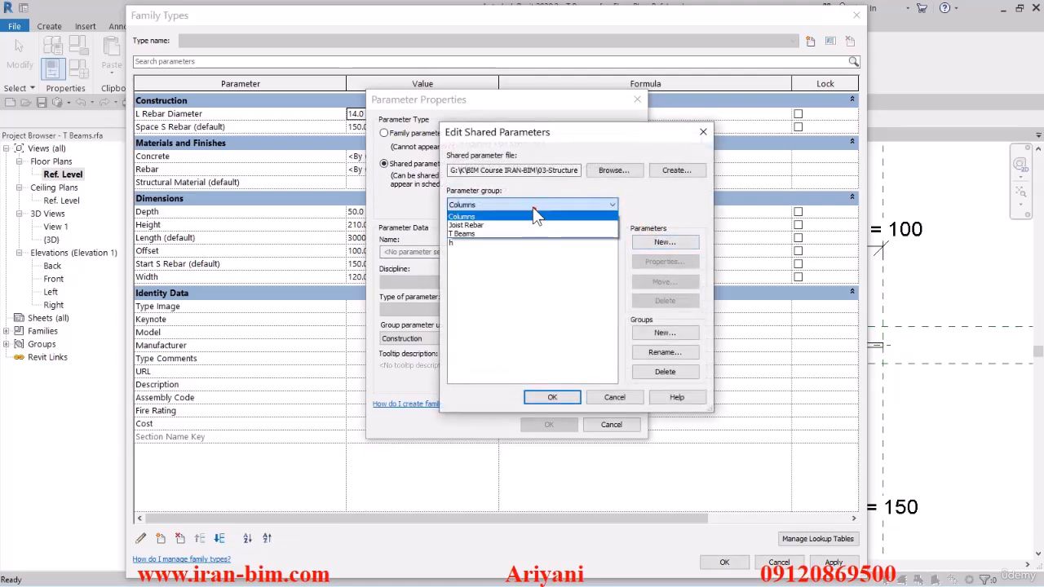
pyautogui.click(476, 235)
# Step: Add an Integer shared parameter named Number S Rebar to the T Beams group and accept the edited parameter file
pyautogui.click(645, 242)
pyautogui.write('Number S Rebar')
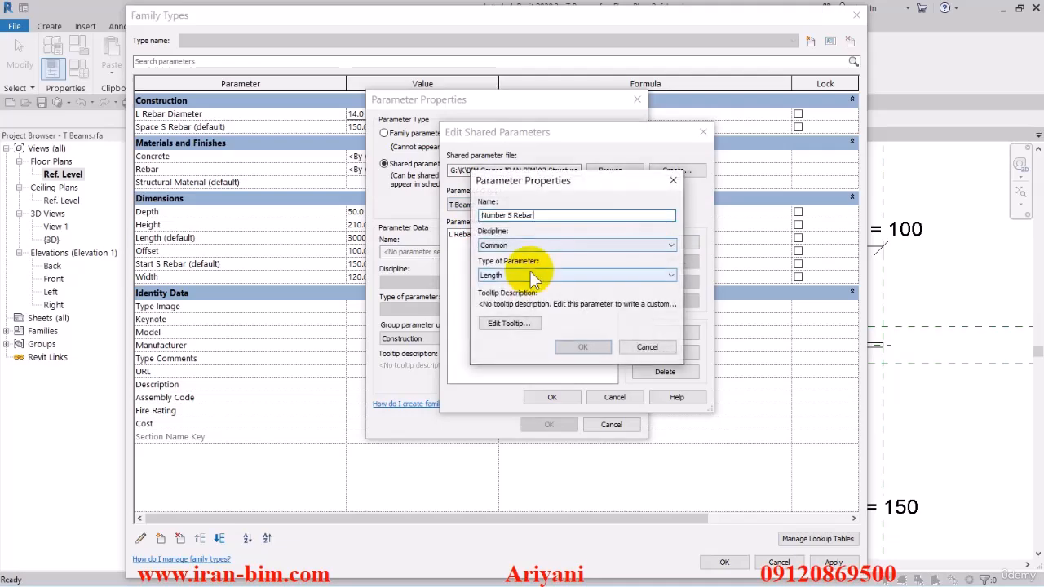
pyautogui.click(522, 275)
pyautogui.click(503, 295)
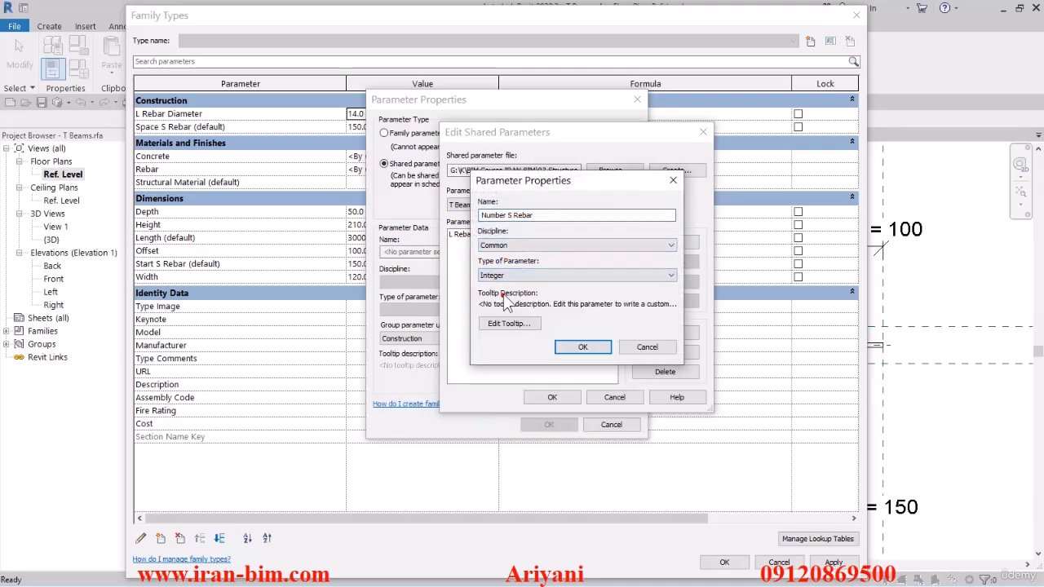
pyautogui.click(586, 344)
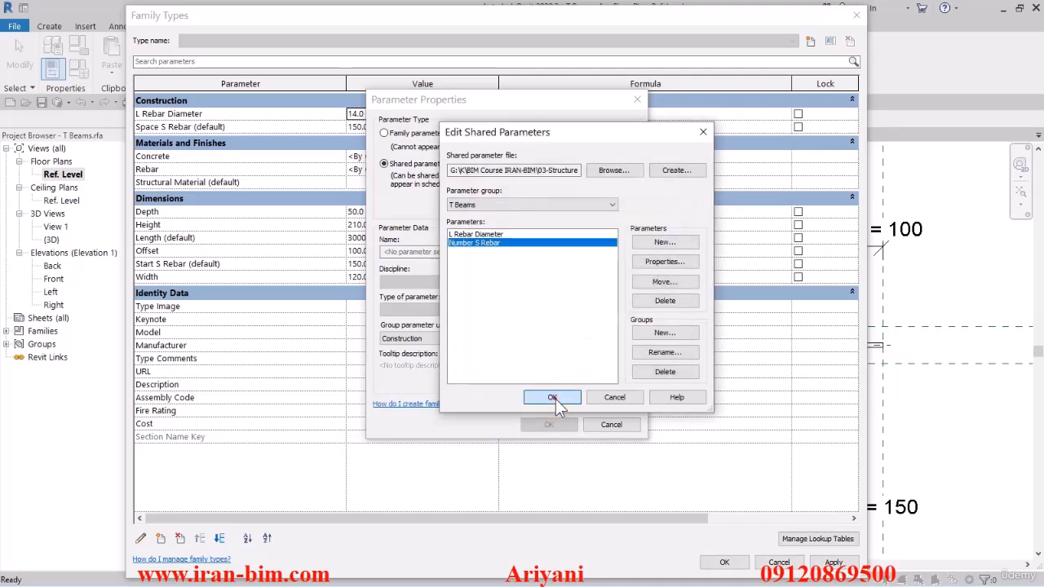
pyautogui.click(555, 399)
# Step: Choose the shared Number S Rebar from the T Beams group and add it to the family as a Construction instance parameter
pyautogui.click(512, 204)
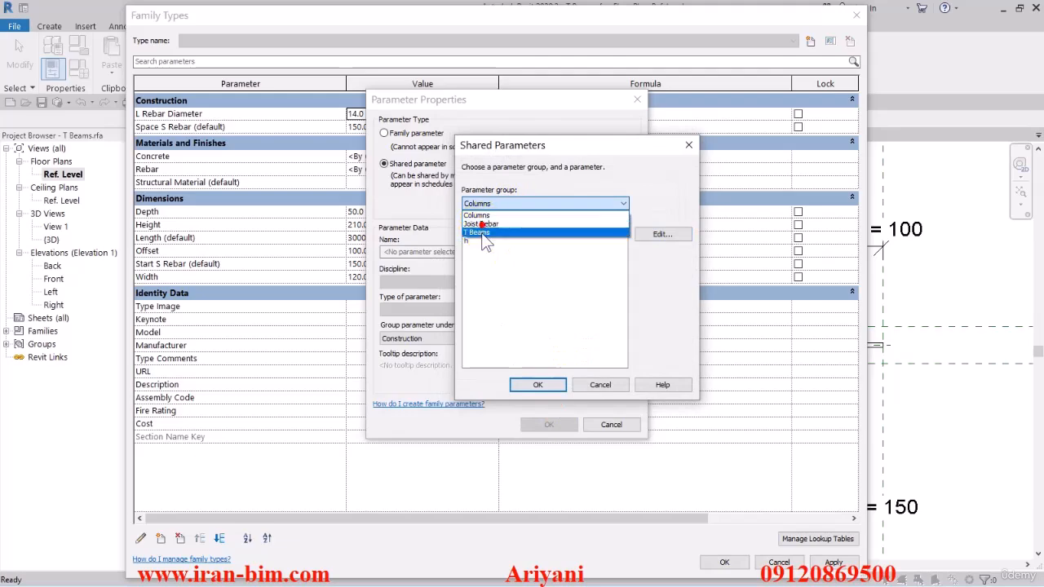
pyautogui.click(483, 234)
pyautogui.click(486, 241)
pyautogui.click(540, 385)
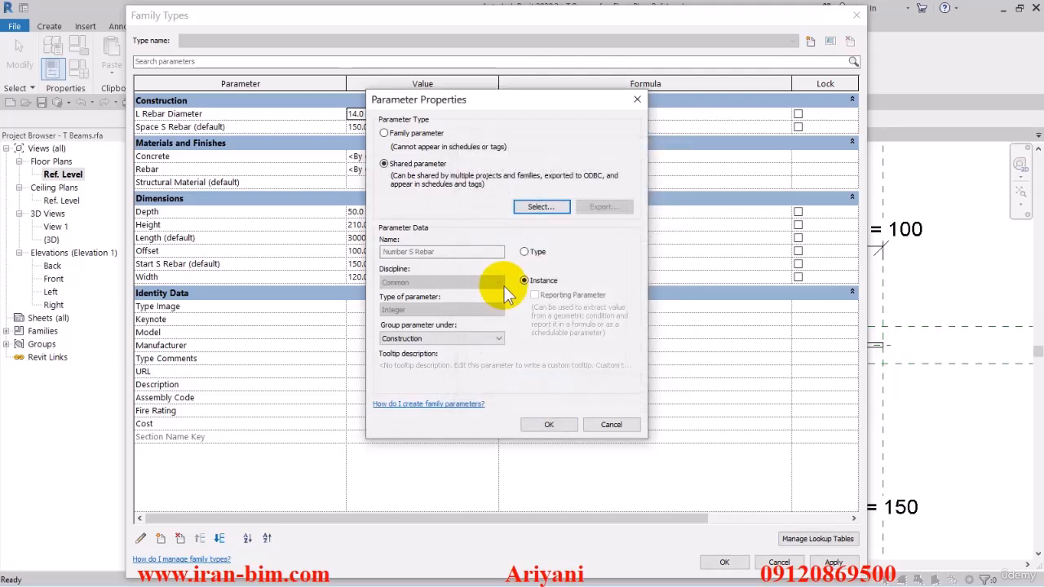
pyautogui.click(542, 423)
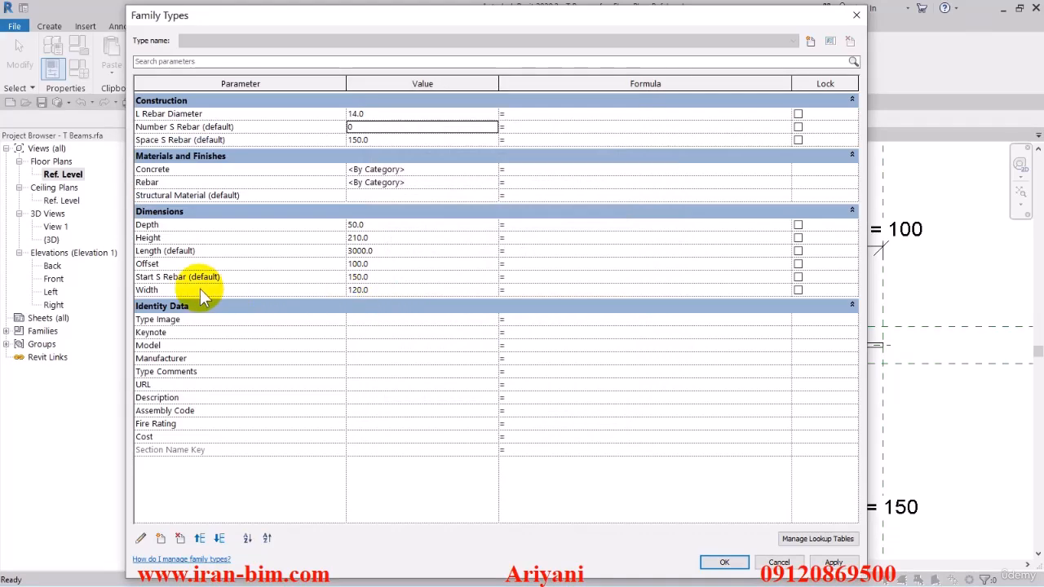
# Step: Set the Number S Rebar formula to Length / Space S Rebar and accept the family types
pyautogui.click(175, 278)
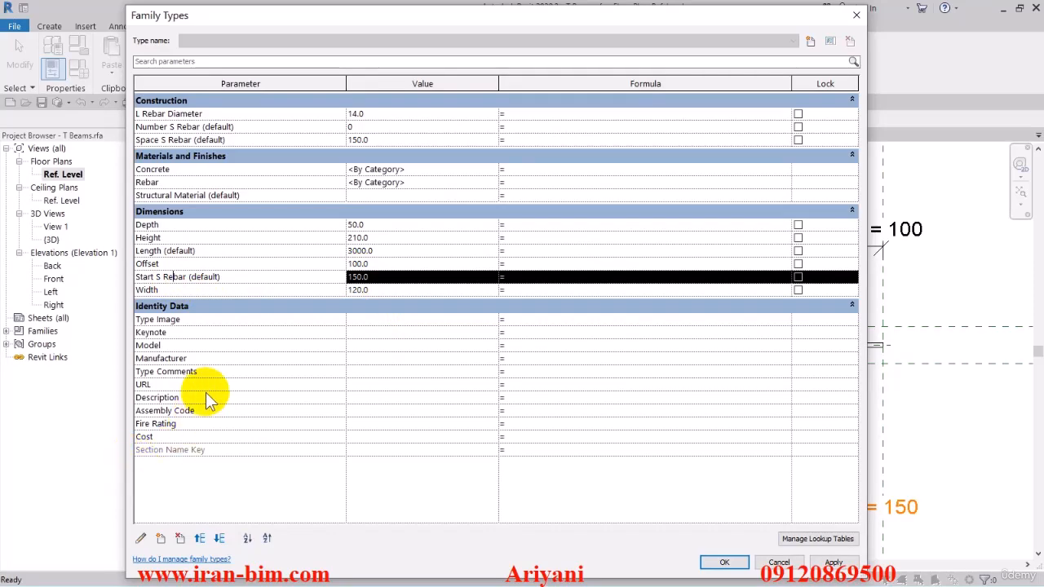
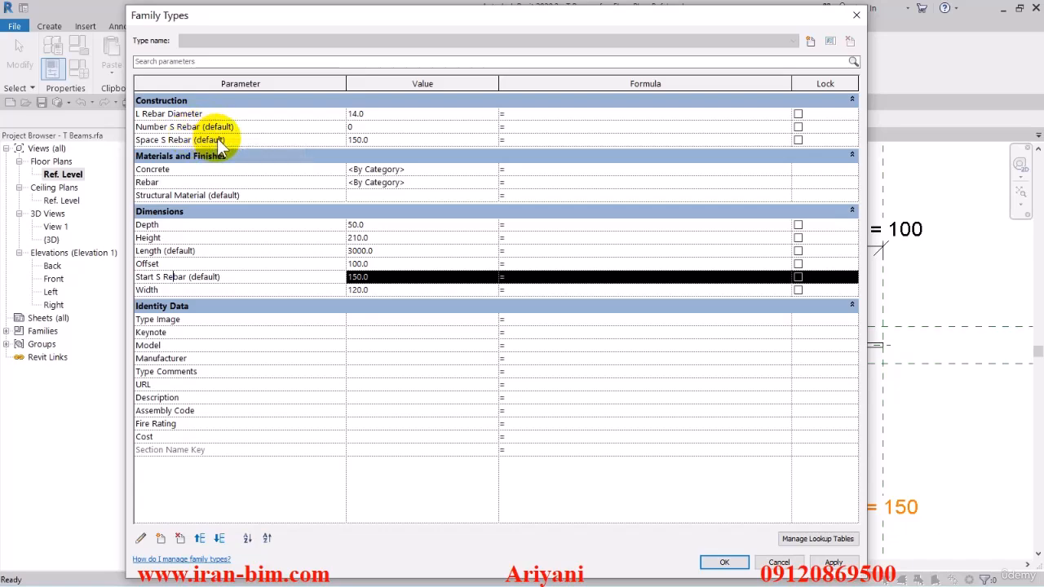
pyautogui.click(164, 139)
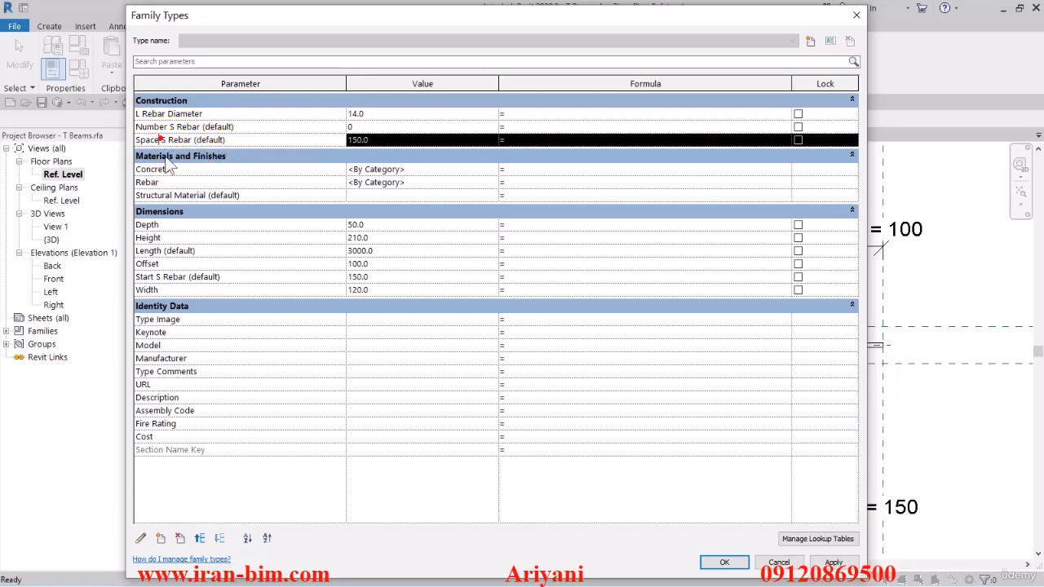
pyautogui.click(158, 236)
pyautogui.click(164, 251)
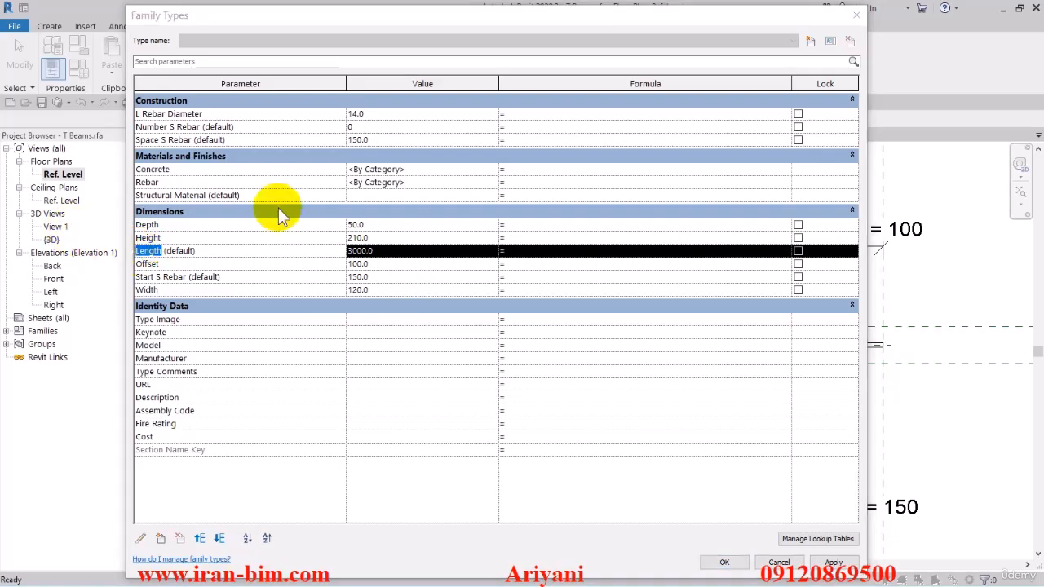
pyautogui.click(377, 127)
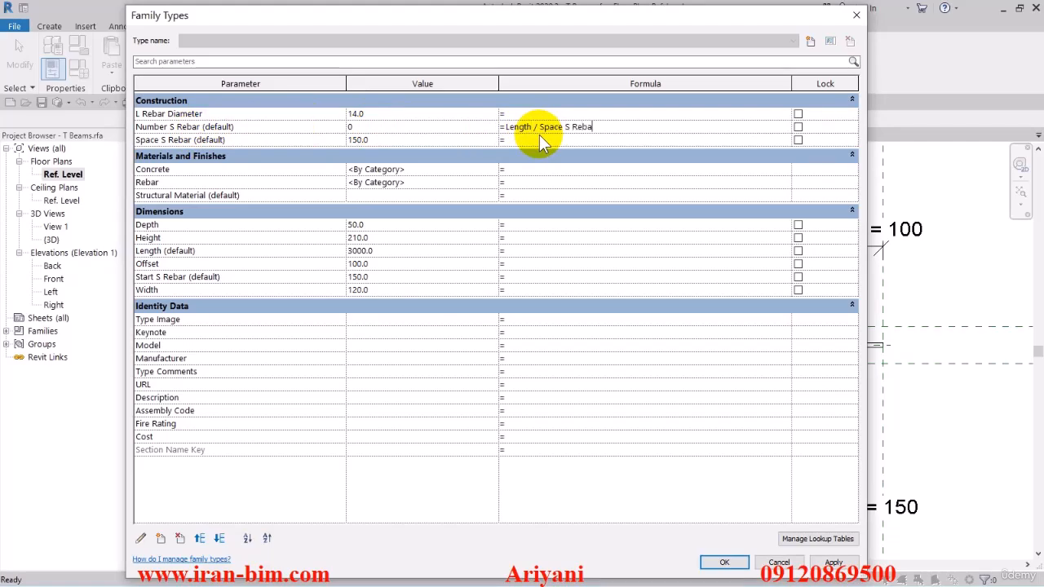
pyautogui.click(538, 181)
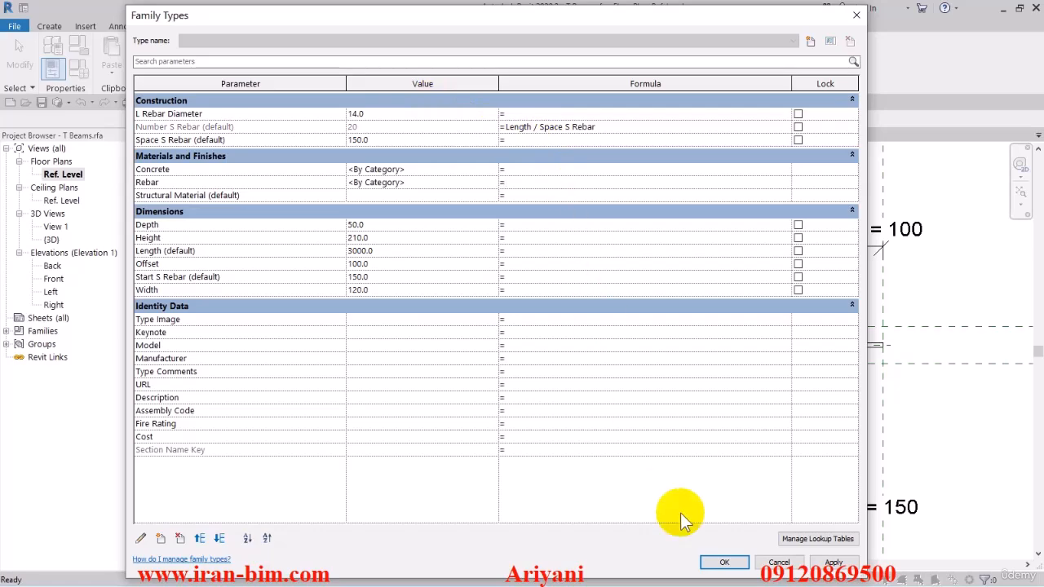
pyautogui.click(723, 563)
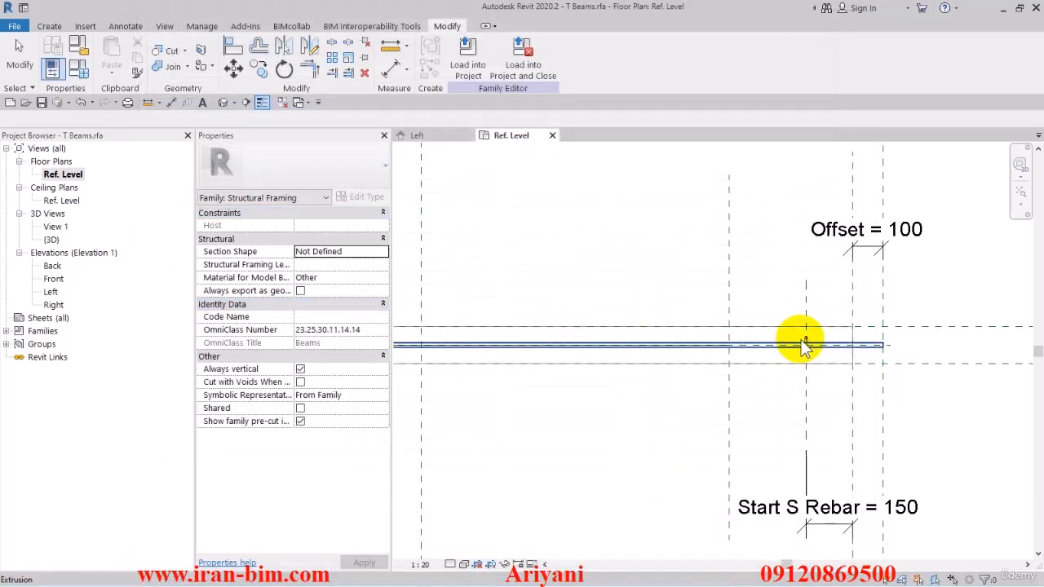
# Step: Label the S Rebar array's member count with the Number S Rebar parameter in the plan view
pyautogui.click(806, 338)
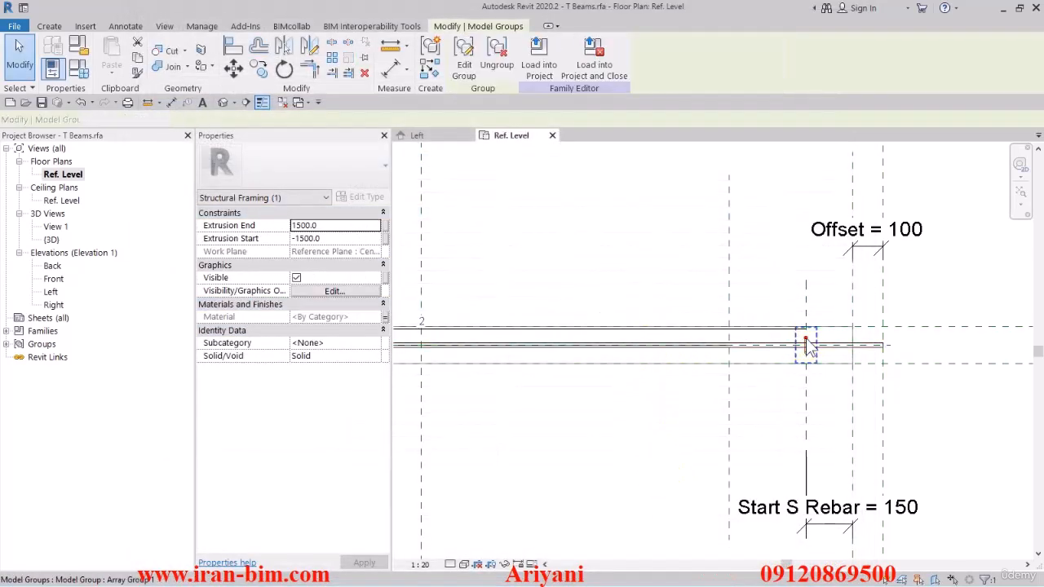
pyautogui.click(679, 336)
pyautogui.keyDown('ctrl'); pyautogui.hscroll(-3, 671, 333); pyautogui.keyUp('ctrl')
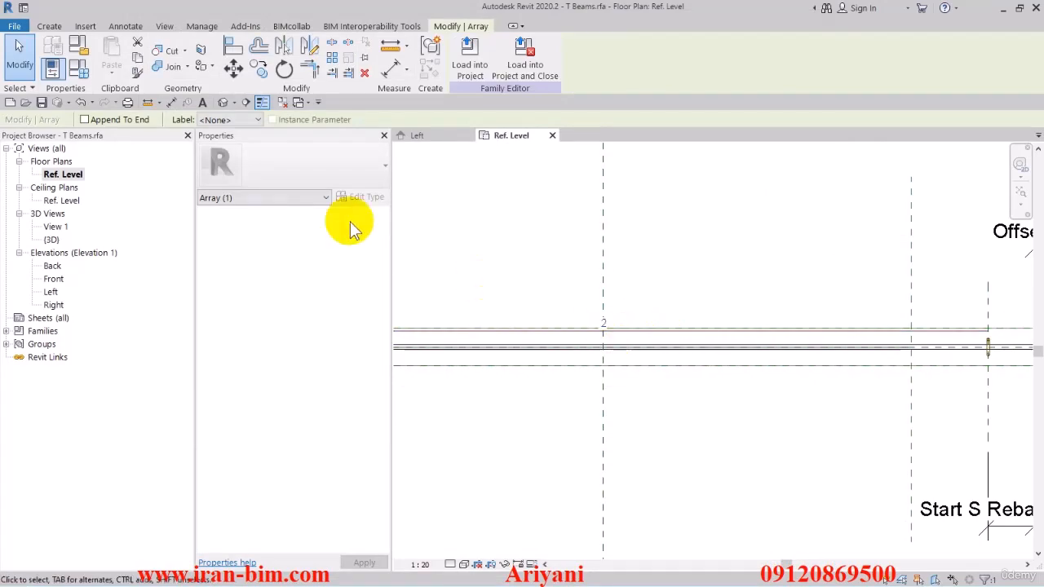
pyautogui.click(227, 158)
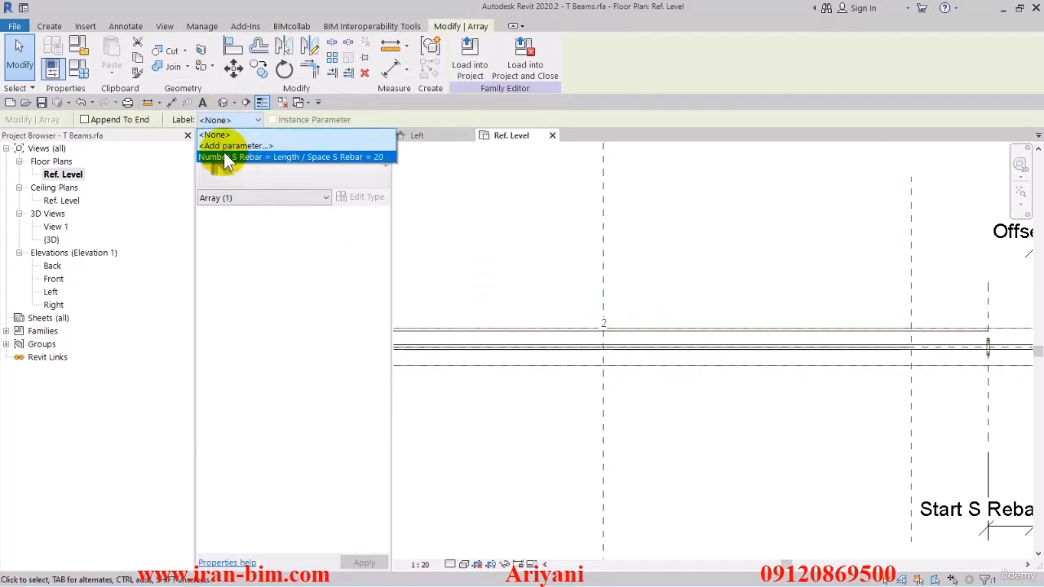
pyautogui.click(541, 242)
# Step: Inspect the arrayed S Rebars along the beam in plan and 3D, and review the family types values
pyautogui.scroll(-1, 540, 245)
pyautogui.moveTo(547, 364); pyautogui.dragTo(722, 363, button='middle')
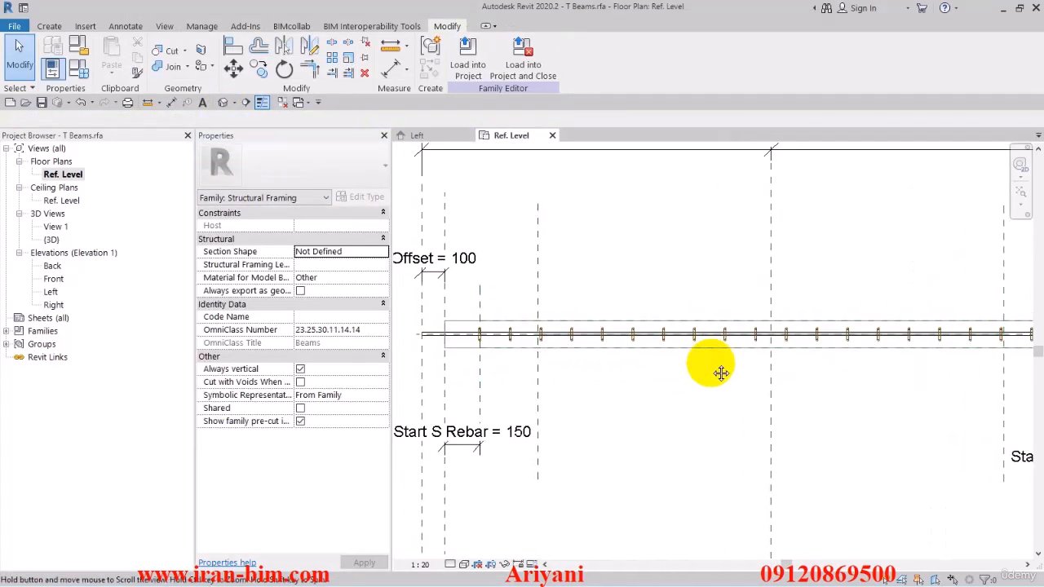
pyautogui.click(221, 102)
pyautogui.keyDown('shift'); pyautogui.moveTo(636, 325); pyautogui.dragTo(601, 337, button='middle'); pyautogui.keyUp('shift')
pyautogui.scroll(5, 639, 300)
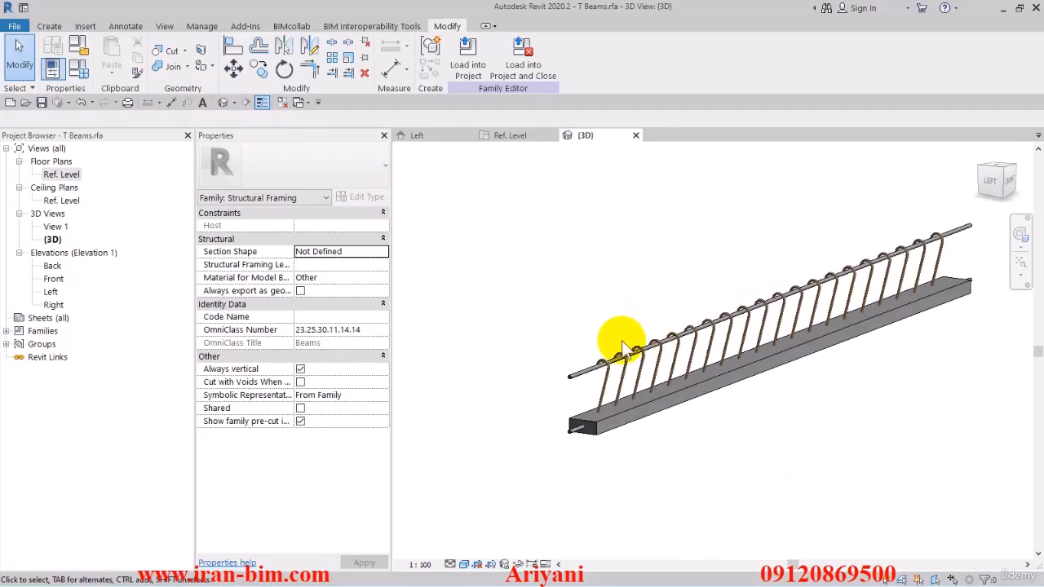
pyautogui.click(78, 69)
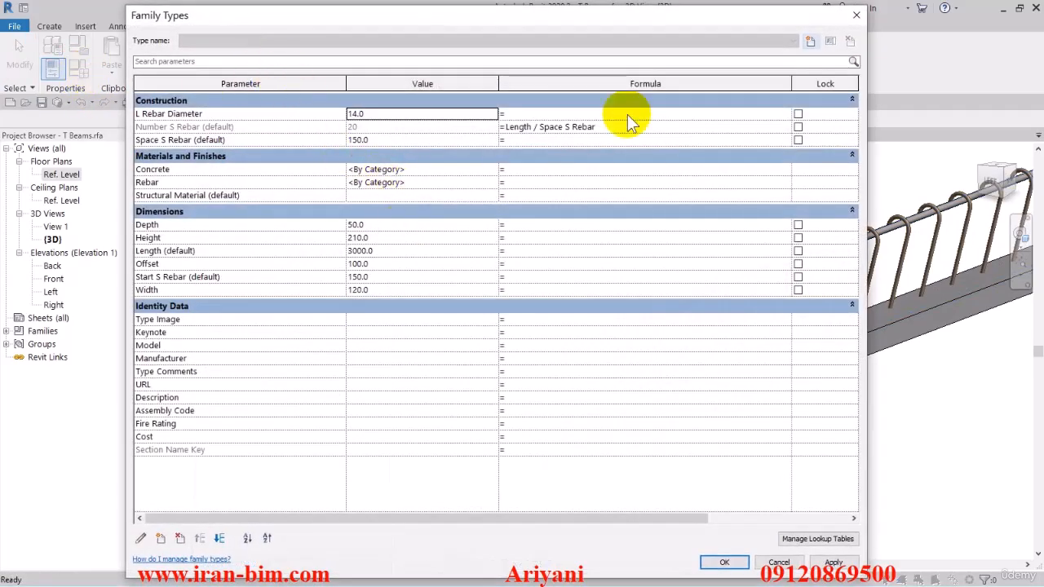
pyautogui.click(856, 15)
pyautogui.scroll(-5, 747, 296)
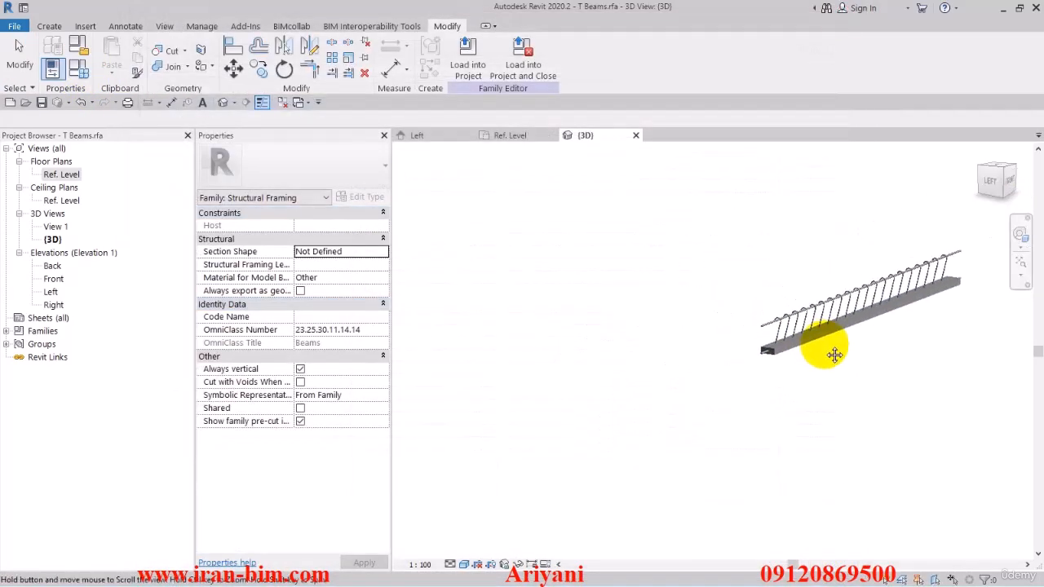
# Step: Set the beam family's Length to 2500 in the family types and accept it
pyautogui.click(81, 82)
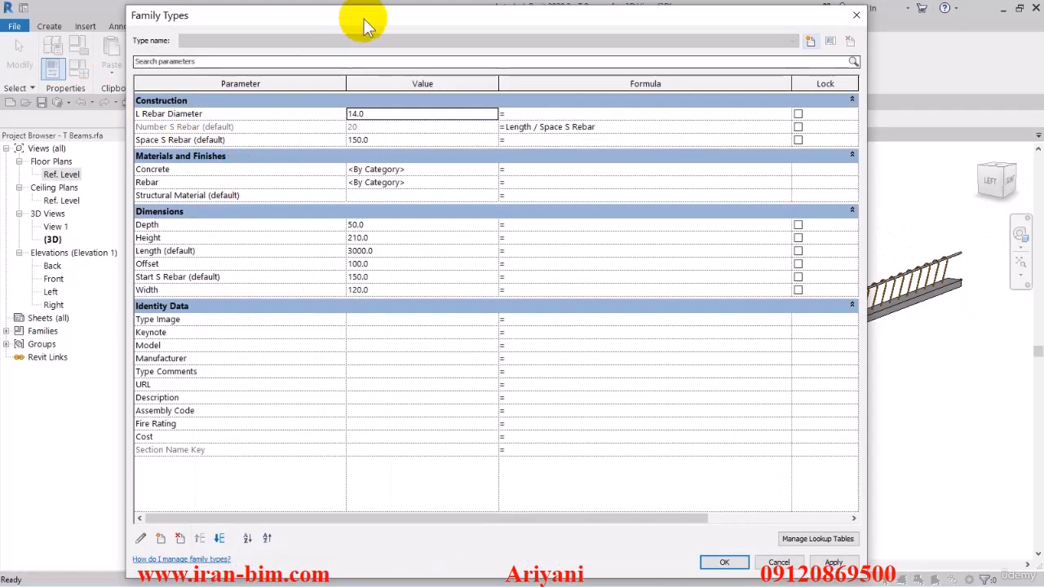
pyautogui.moveTo(361, 17); pyautogui.dragTo(266, 19)
pyautogui.click(287, 250)
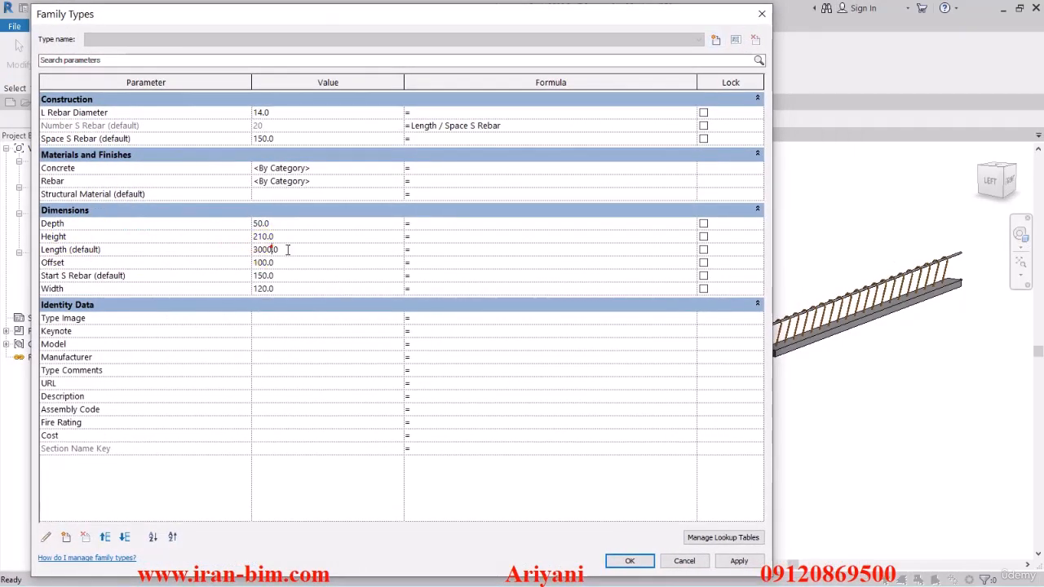
pyautogui.write('2500')
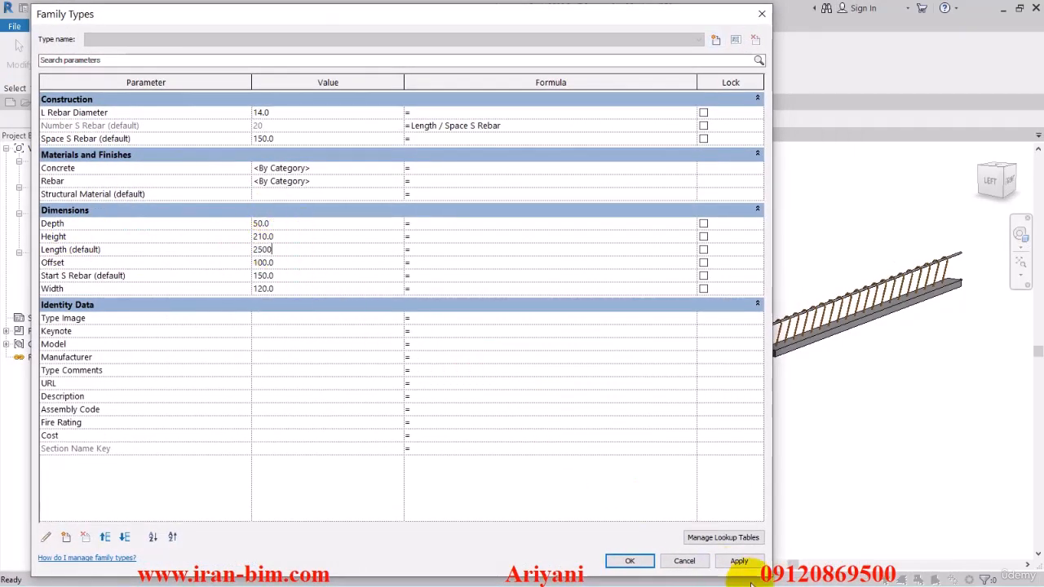
pyautogui.click(739, 561)
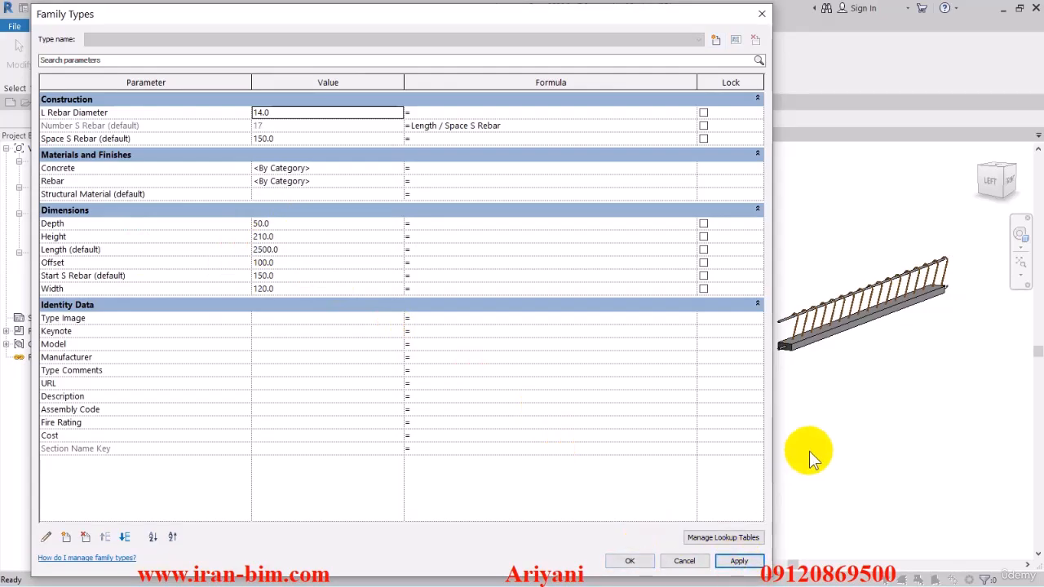
pyautogui.click(632, 560)
# Step: Inspect the S Rebar array in 3D and in the Ref. Level plan, and undo the Length change
pyautogui.keyDown('shift'); pyautogui.moveTo(869, 430); pyautogui.dragTo(760, 431, button='middle'); pyautogui.keyUp('shift')
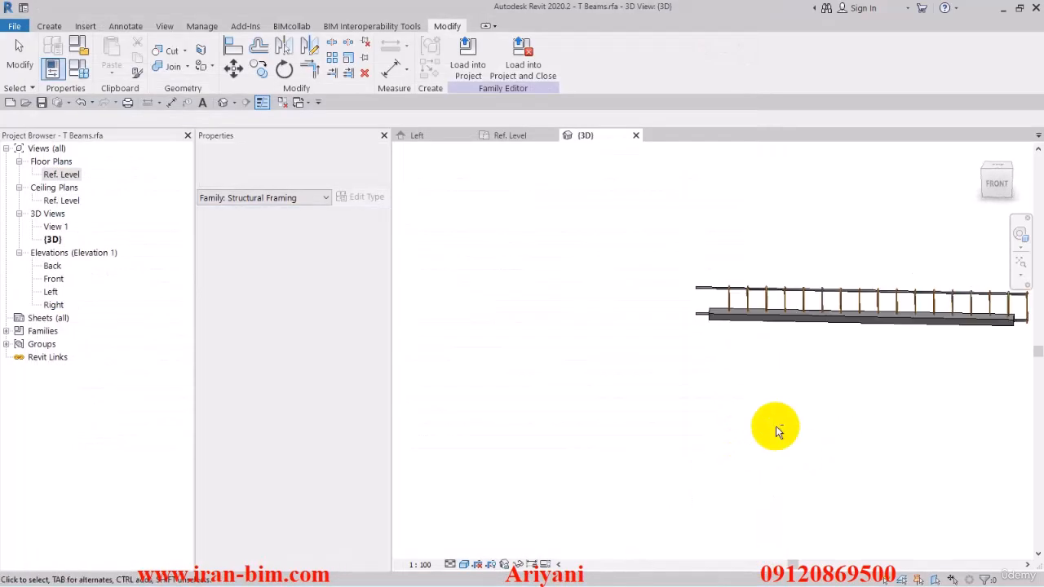
pyautogui.moveTo(848, 406); pyautogui.dragTo(774, 412, button='middle')
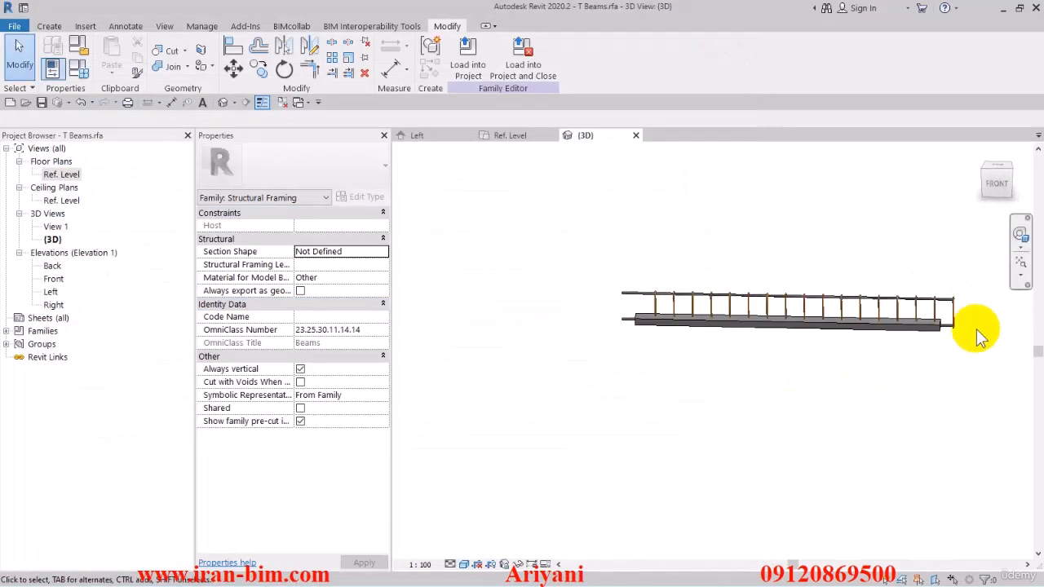
pyautogui.click(64, 175)
pyautogui.doubleClick(65, 176)
pyautogui.scroll(-3, 653, 345)
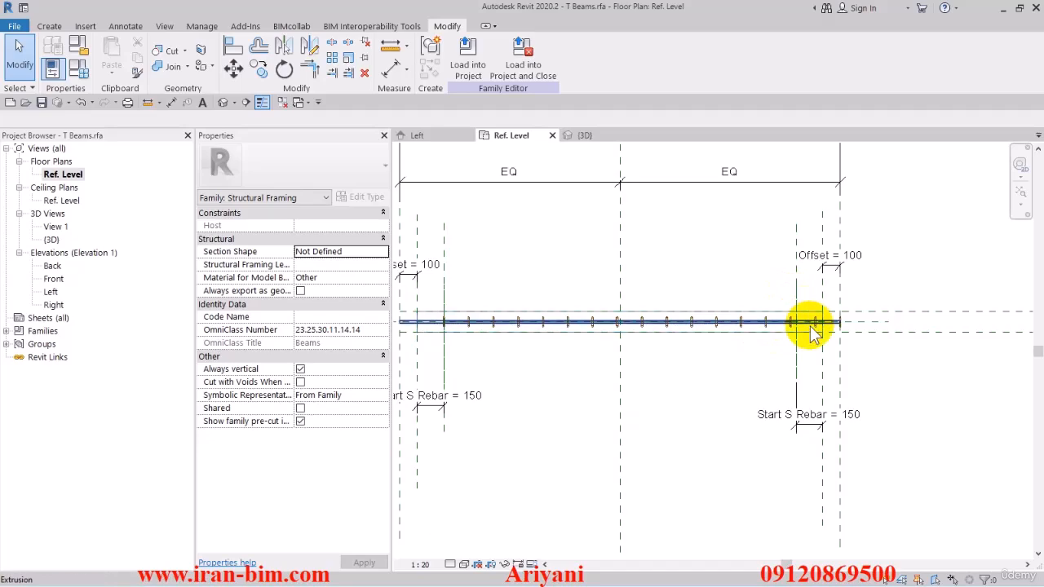
pyautogui.hotkey('ctrl', 'z')
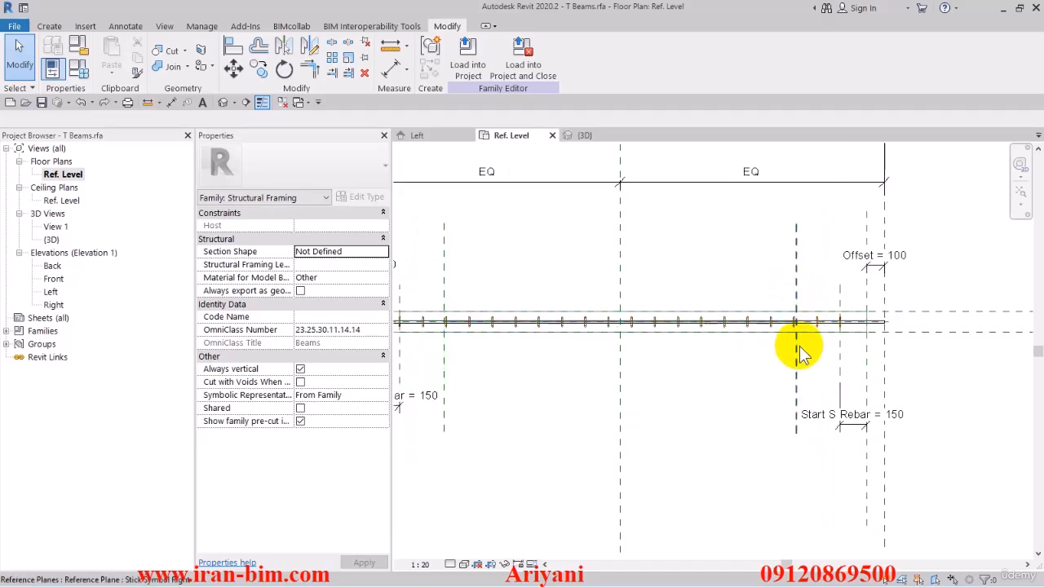
# Step: Move the Start S Rebar dimension at the beam's right end further below the beam in the Ref. Level plan
pyautogui.scroll(-3, 845, 343)
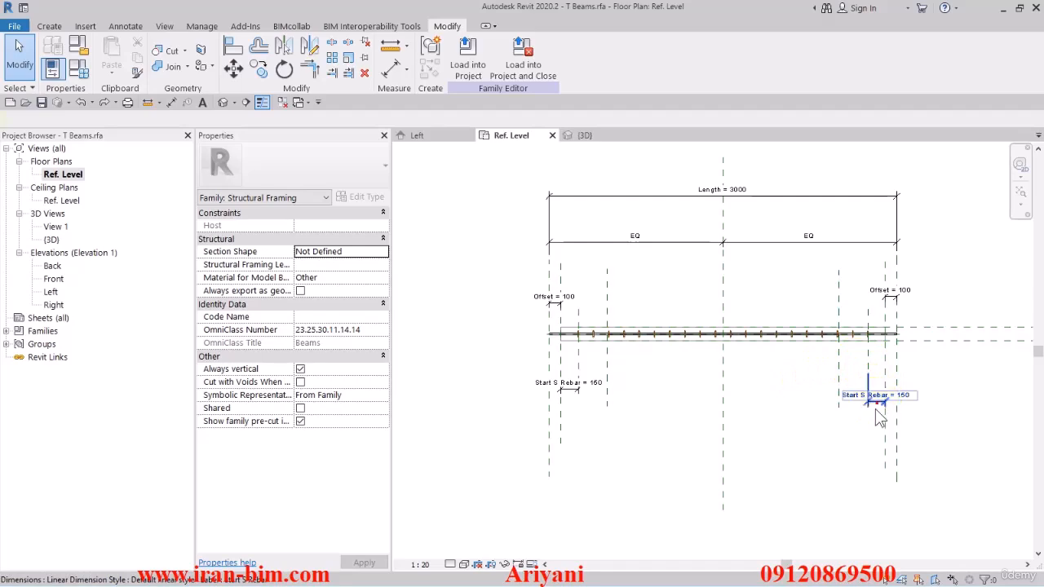
pyautogui.moveTo(879, 418); pyautogui.dragTo(804, 451)
pyautogui.click(815, 478)
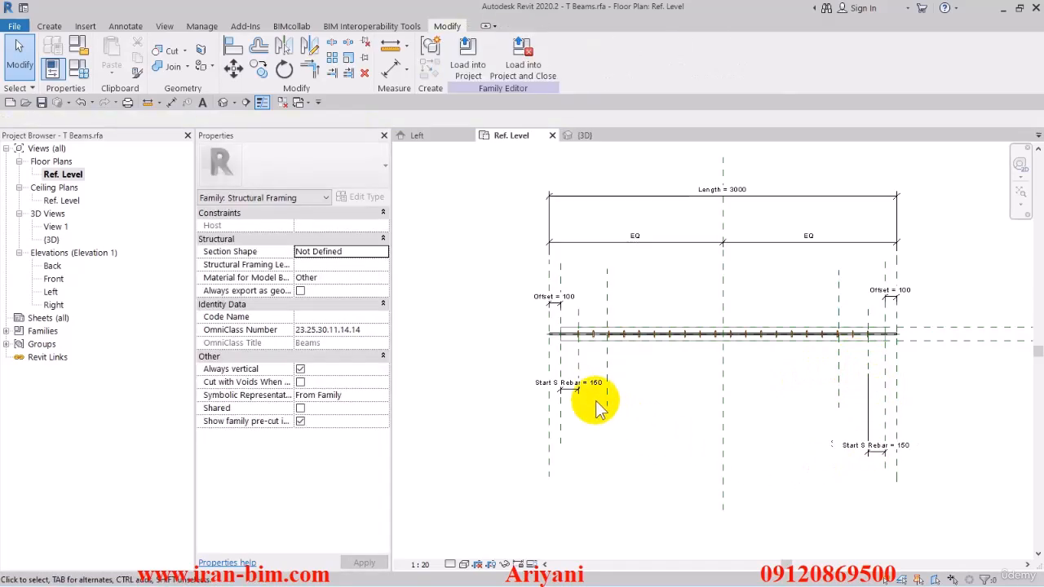
# Step: Examine where the concrete and longitudinal rebar extrusions end relative to the Offset reference planes at both beam ends
pyautogui.click(882, 343)
pyautogui.scroll(5, 542, 334)
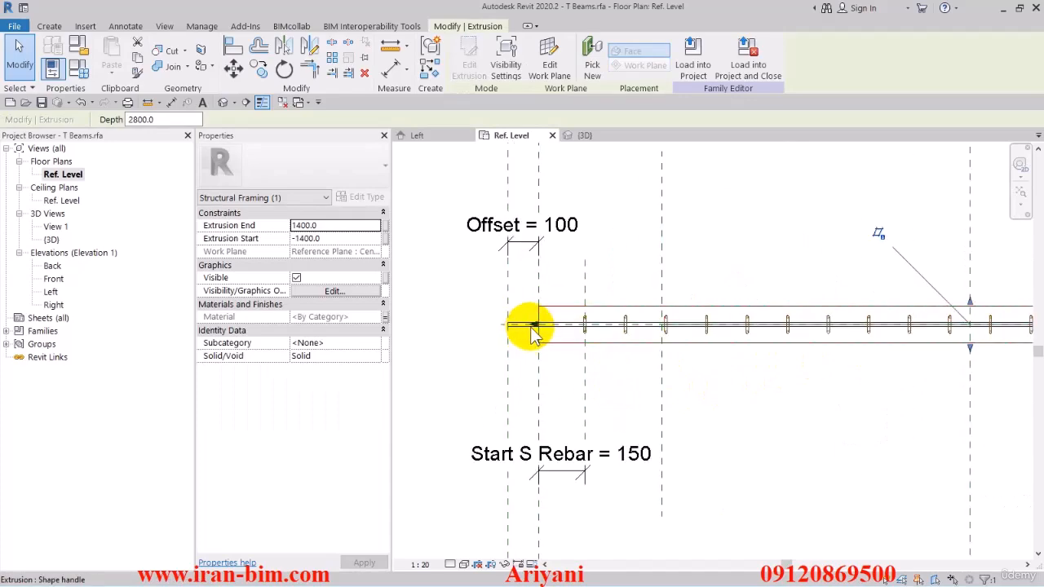
pyautogui.moveTo(532, 334); pyautogui.dragTo(536, 358)
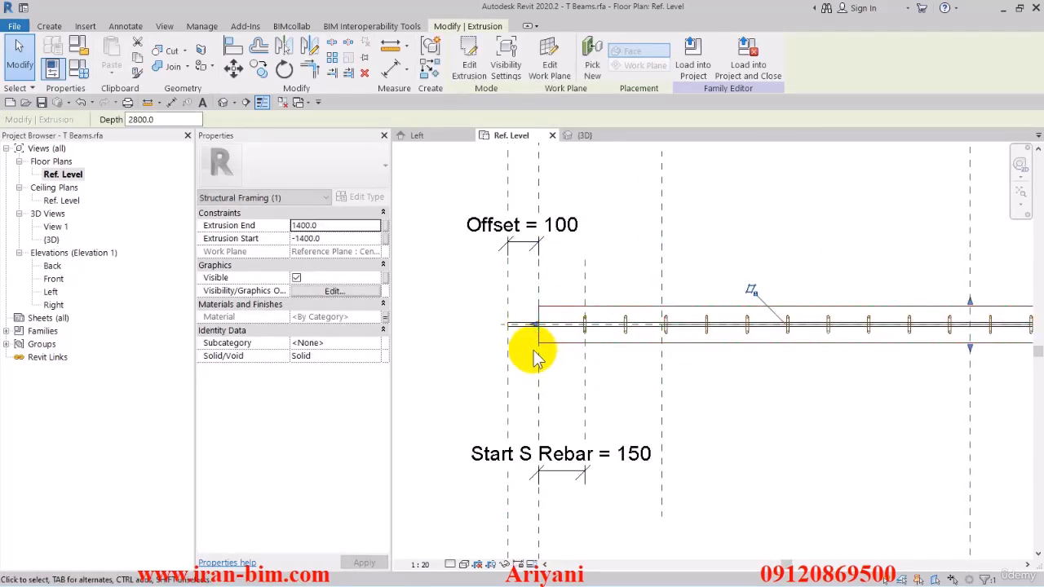
pyautogui.scroll(-3, 534, 356)
pyautogui.moveTo(799, 366); pyautogui.dragTo(647, 354, button='middle')
pyautogui.scroll(4, 766, 330)
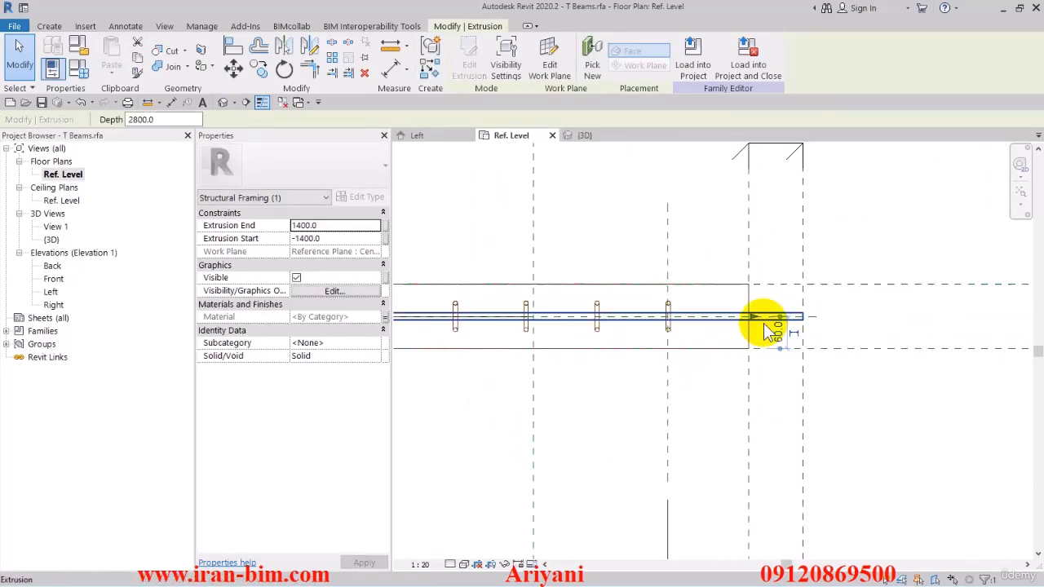
pyautogui.moveTo(754, 316); pyautogui.dragTo(806, 339)
pyautogui.scroll(-1, 721, 362)
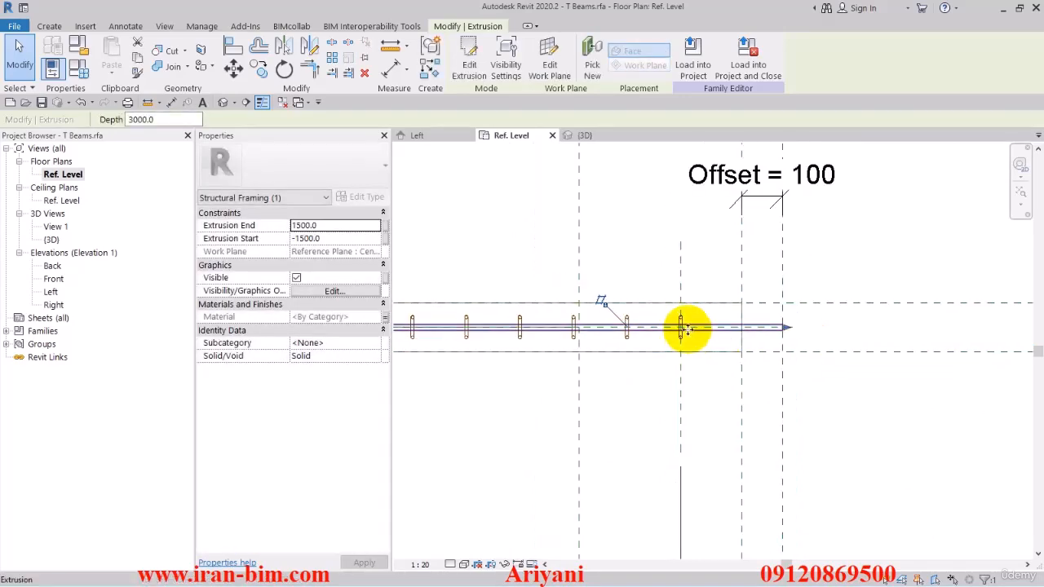
pyautogui.click(235, 38)
pyautogui.click(689, 269)
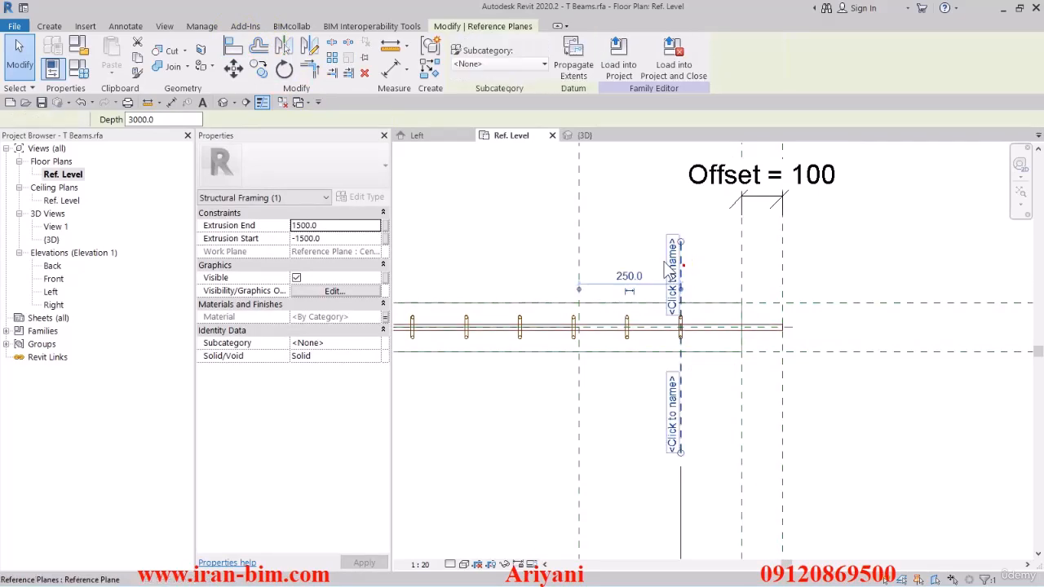
pyautogui.click(234, 47)
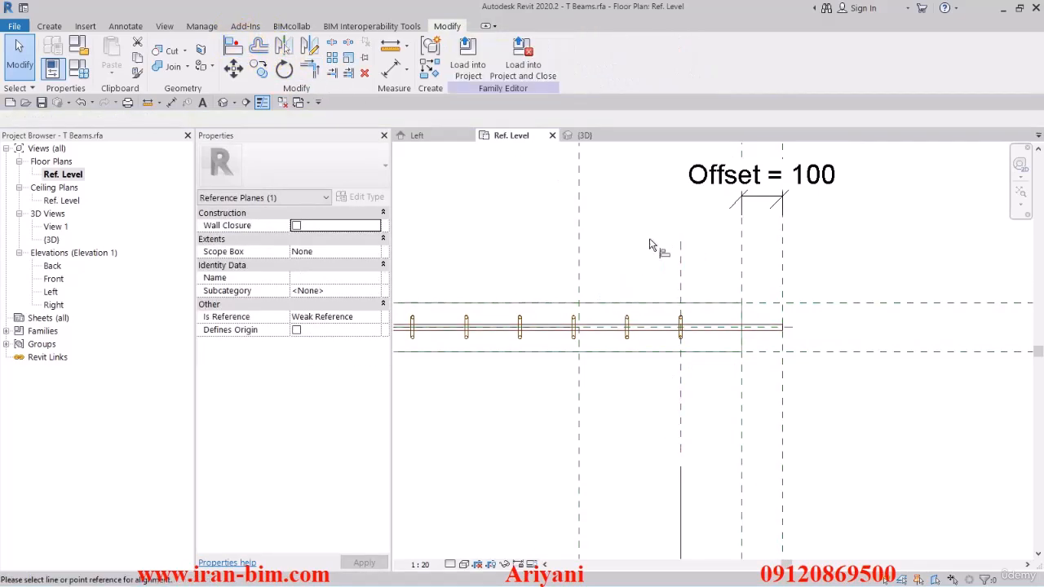
pyautogui.click(685, 336)
pyautogui.press('Escape')
pyautogui.press('Escape')
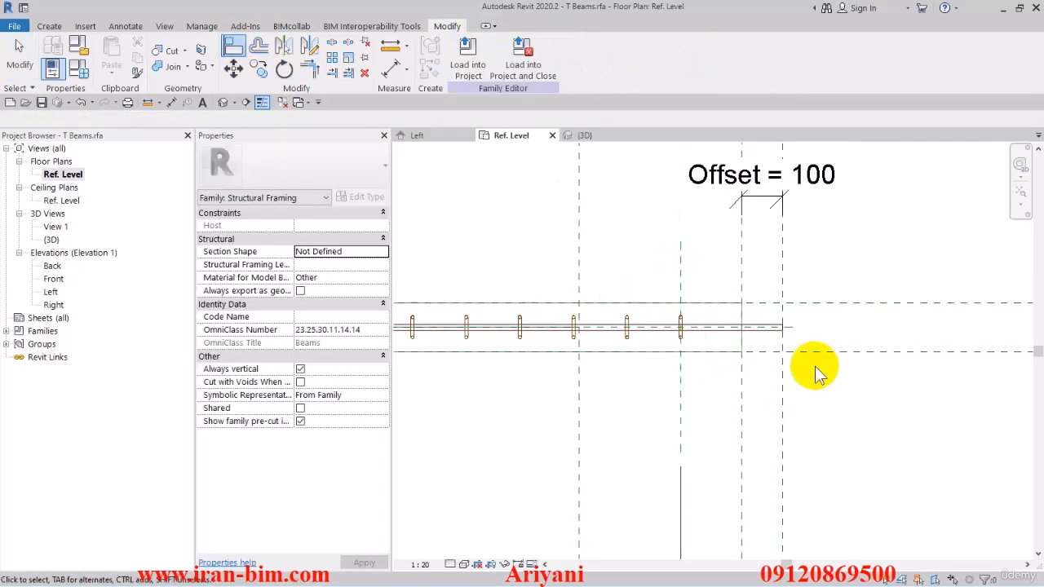
# Step: Set the family's Length to 2500 again with the 3D view showing, and accept the family types
pyautogui.scroll(-5, 819, 373)
pyautogui.click(589, 135)
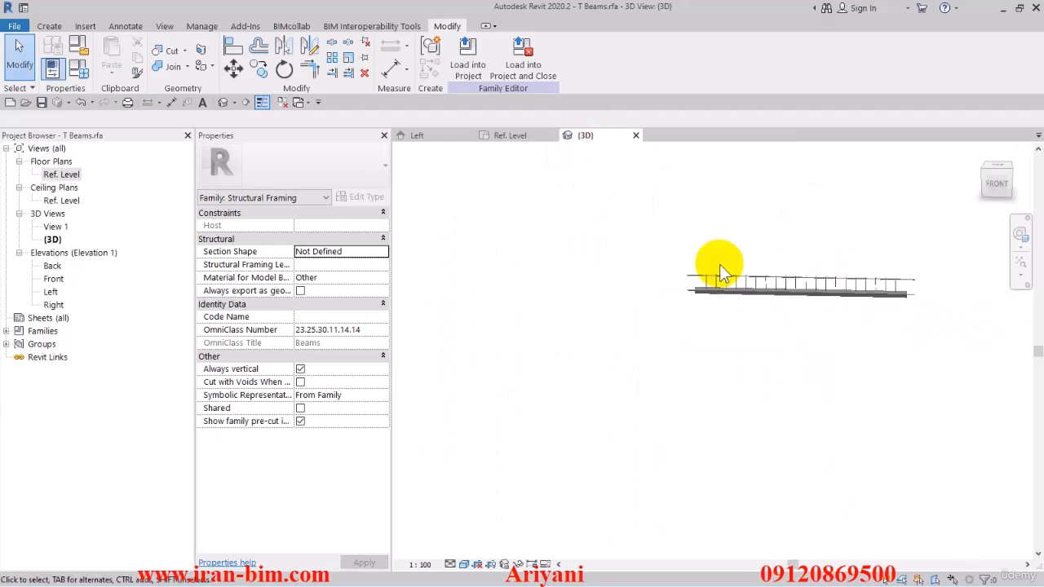
pyautogui.keyDown('shift'); pyautogui.moveTo(720, 264); pyautogui.dragTo(839, 350, button='middle'); pyautogui.keyUp('shift')
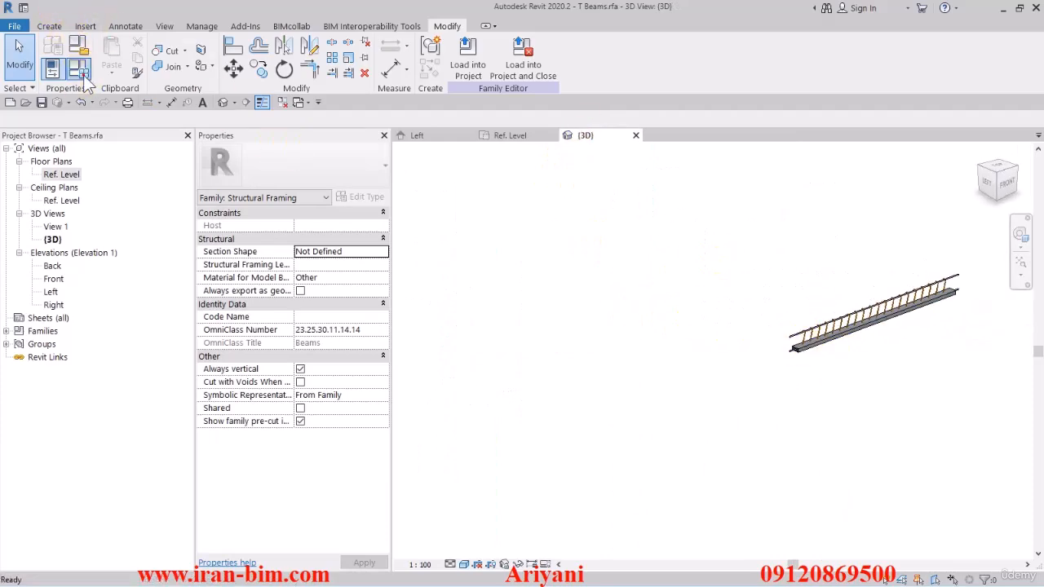
pyautogui.click(80, 72)
pyautogui.click(294, 249)
pyautogui.write('2')
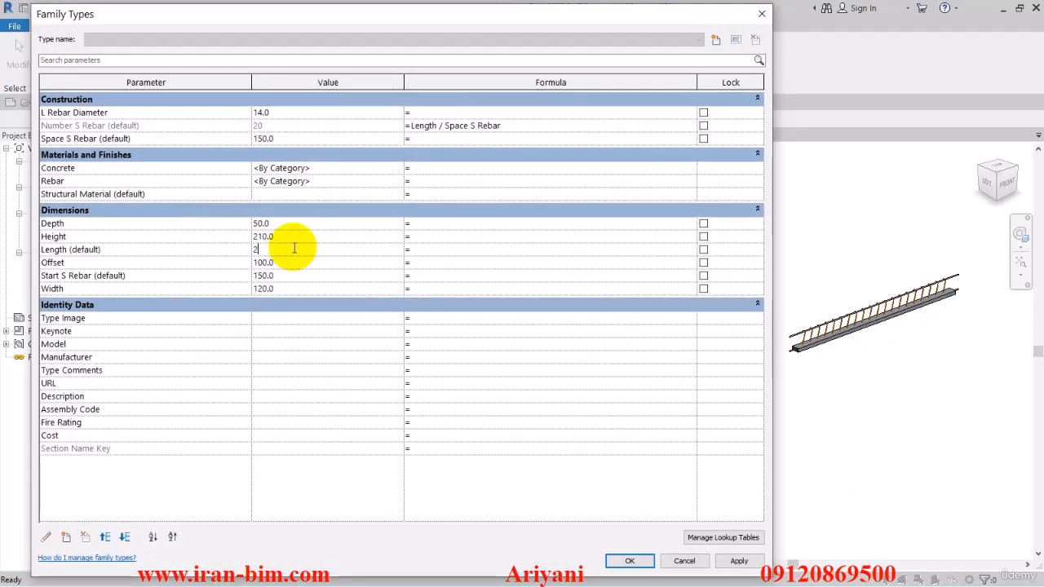
pyautogui.write('500')
pyautogui.click(739, 561)
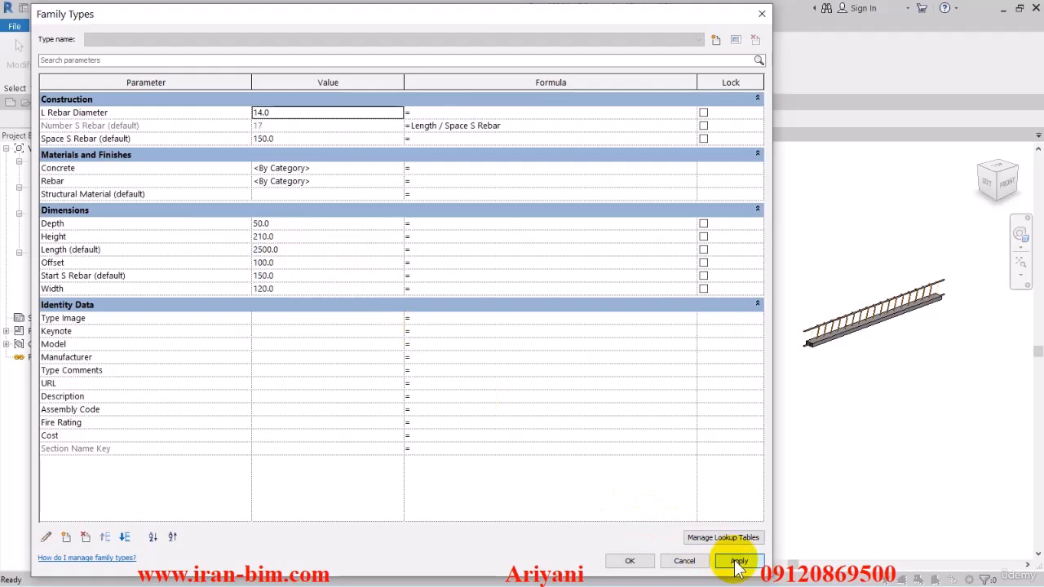
pyautogui.click(640, 561)
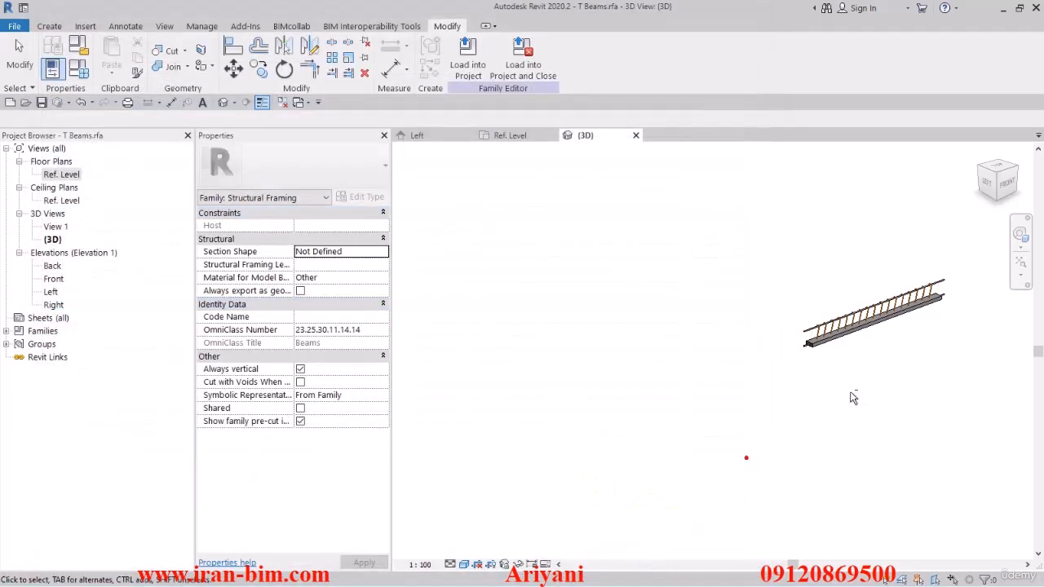
# Step: Open the S Rebar array group for editing from one of its members near the beam's end in 3D
pyautogui.keyDown('shift'); pyautogui.moveTo(788, 396); pyautogui.dragTo(718, 233, button='middle'); pyautogui.keyUp('shift')
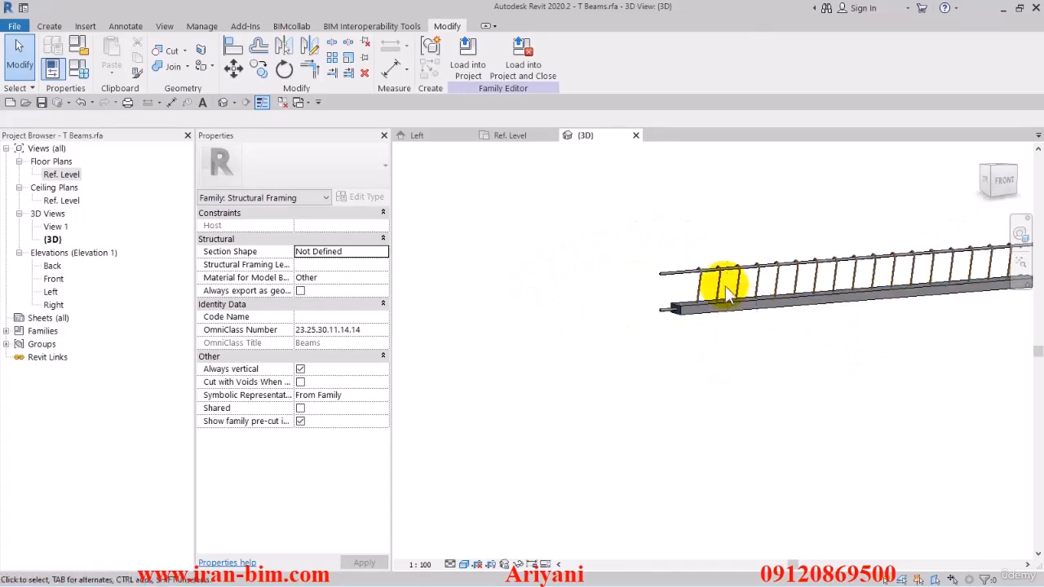
pyautogui.click(703, 293)
pyautogui.click(463, 58)
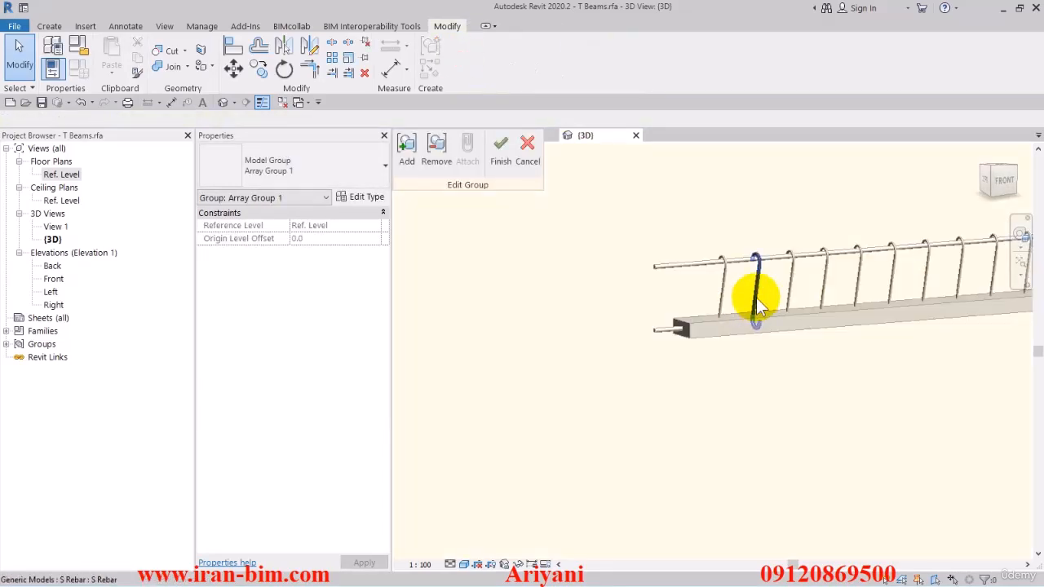
# Step: Associate the Rebar material in the S Rebar type properties with the beam family's Rebar parameter
pyautogui.click(758, 294)
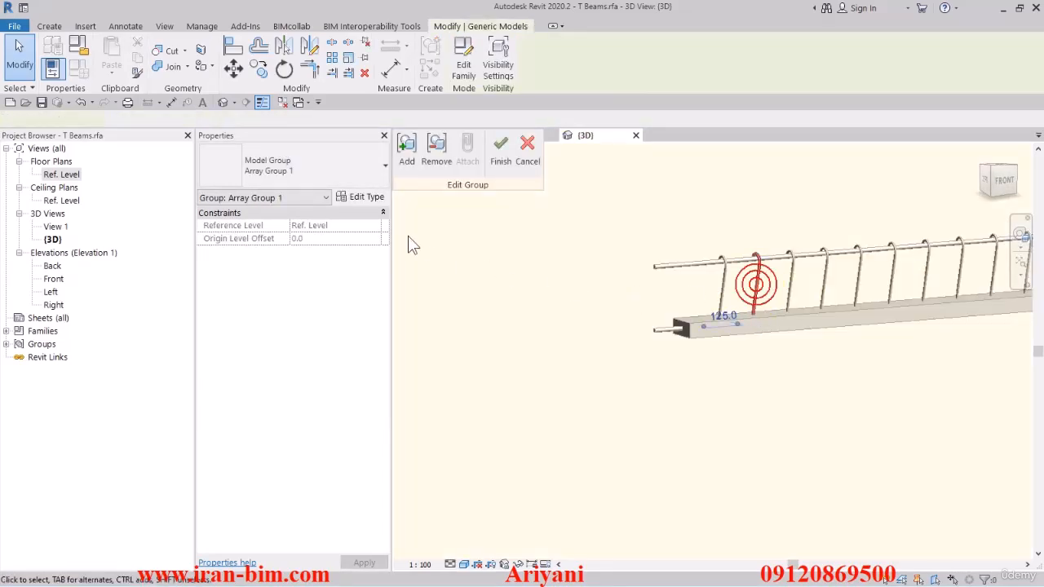
pyautogui.click(372, 201)
pyautogui.click(383, 188)
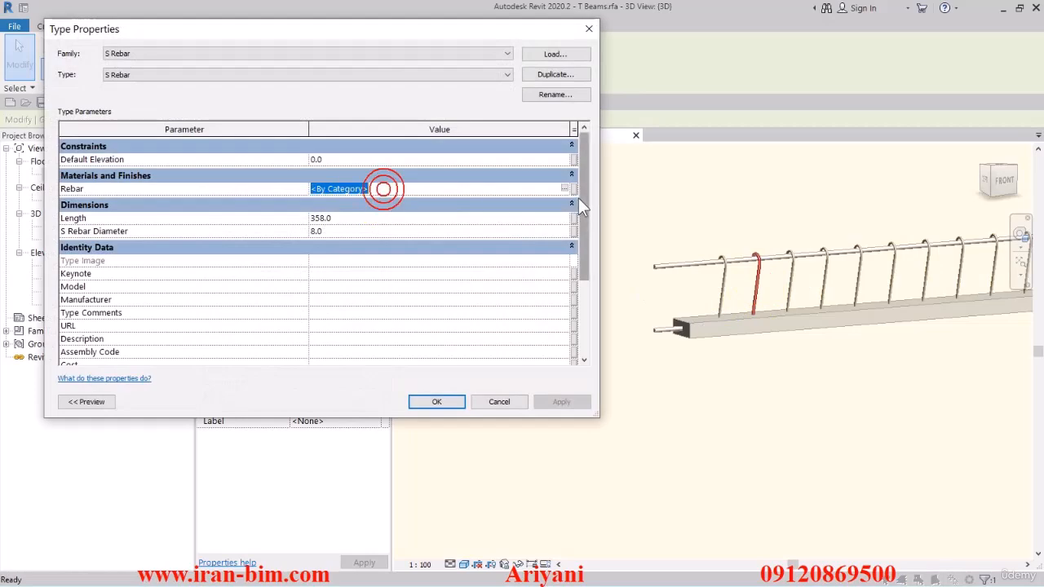
pyautogui.click(574, 189)
pyautogui.click(244, 196)
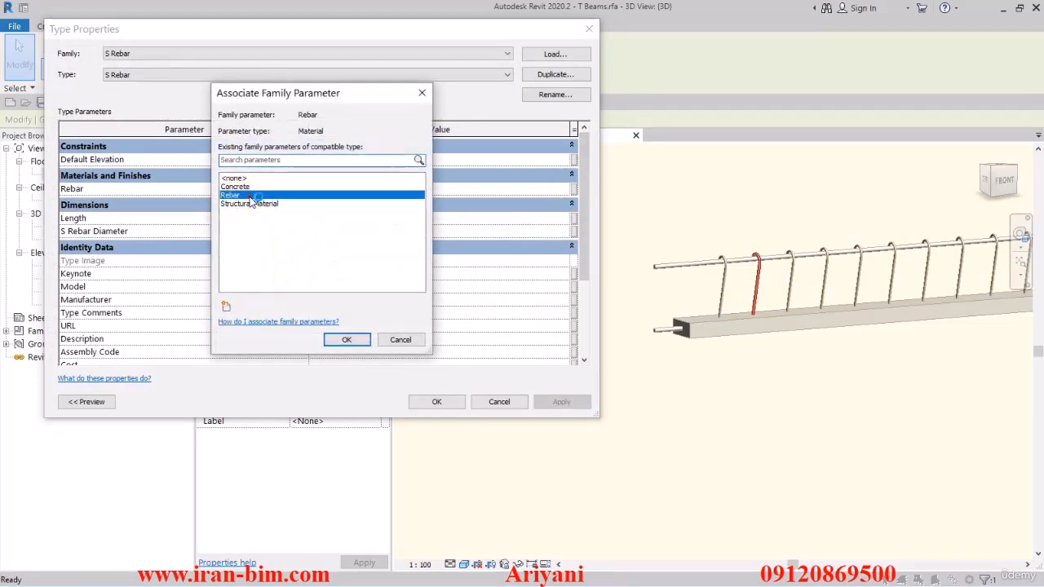
pyautogui.click(339, 336)
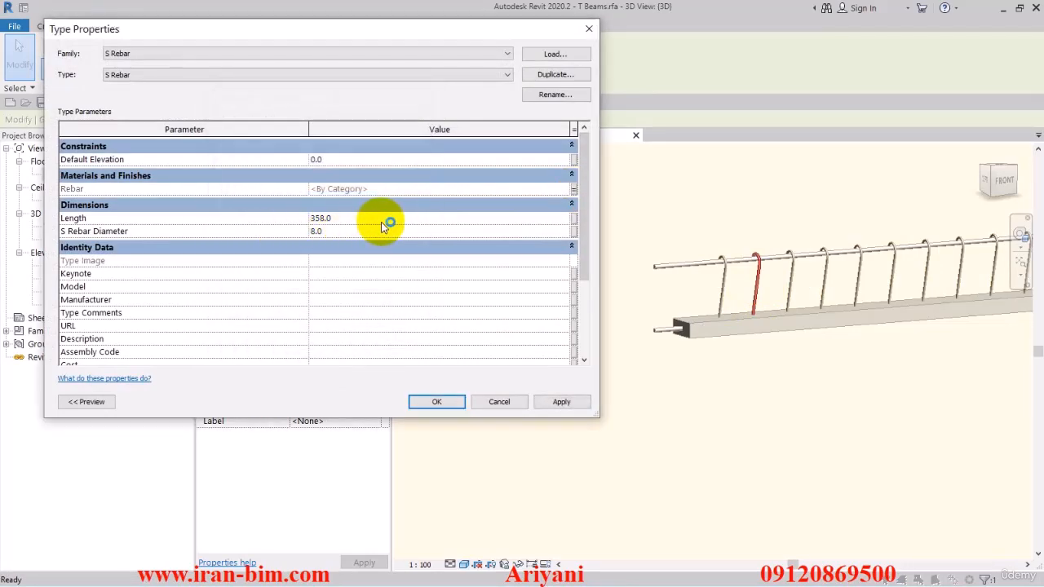
# Step: Associate the S Rebar type's Length with a new type parameter named S Rebar Length, grouped under Dimensions
pyautogui.click(574, 219)
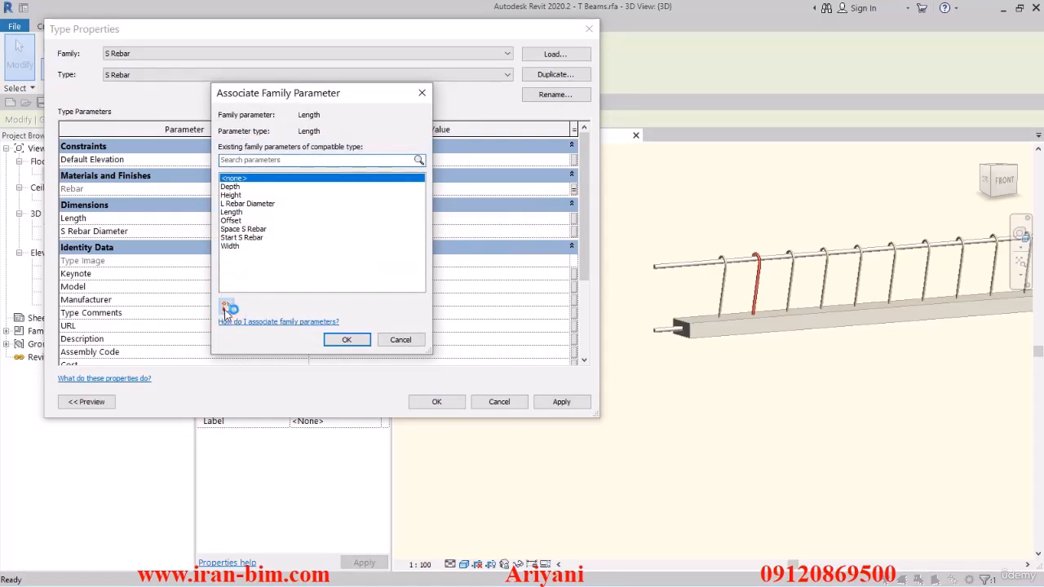
pyautogui.click(227, 308)
pyautogui.write('S')
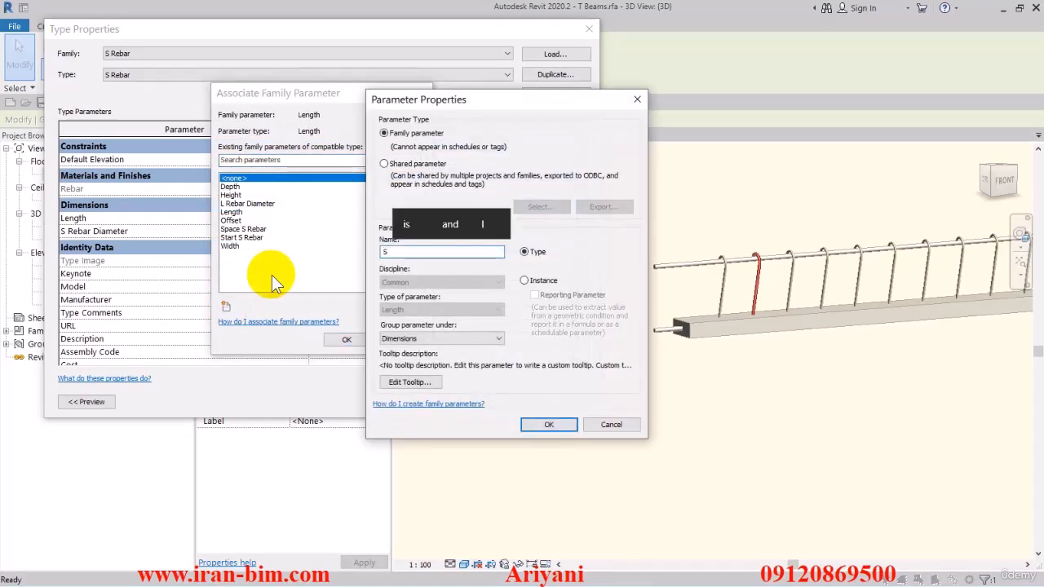
pyautogui.write(' Rebar Le')
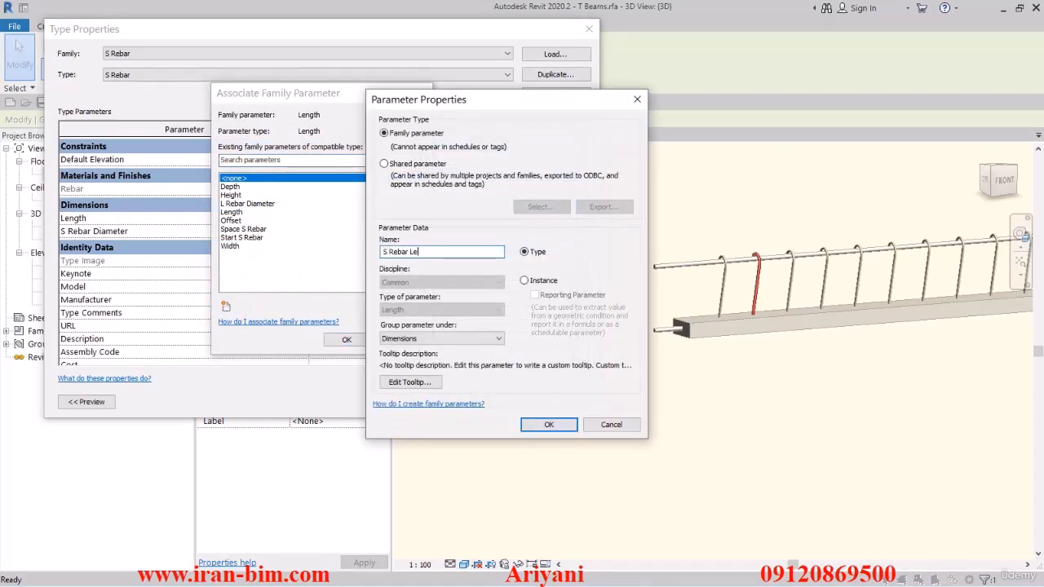
pyautogui.write('ngth')
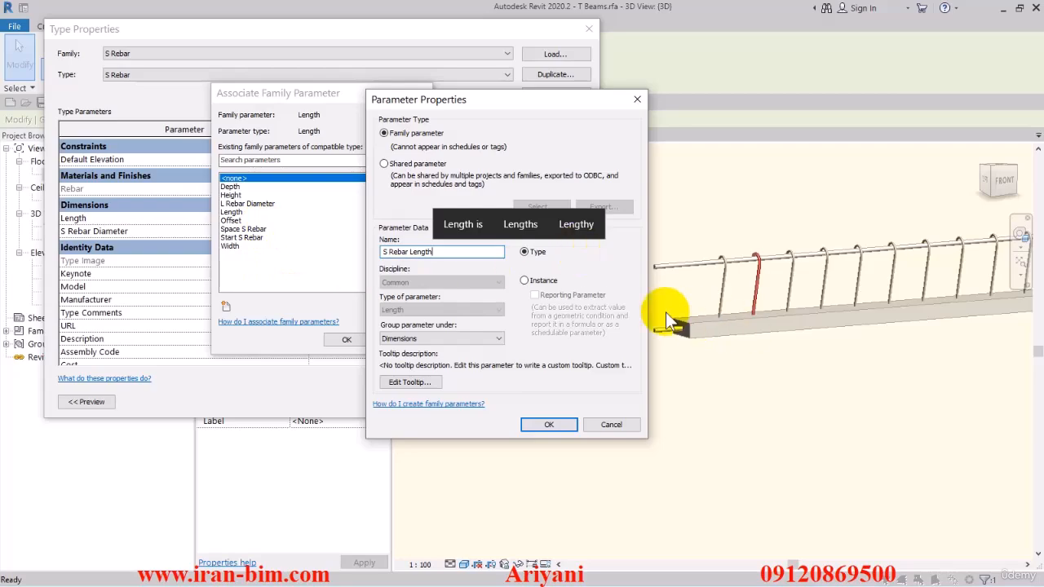
pyautogui.click(549, 424)
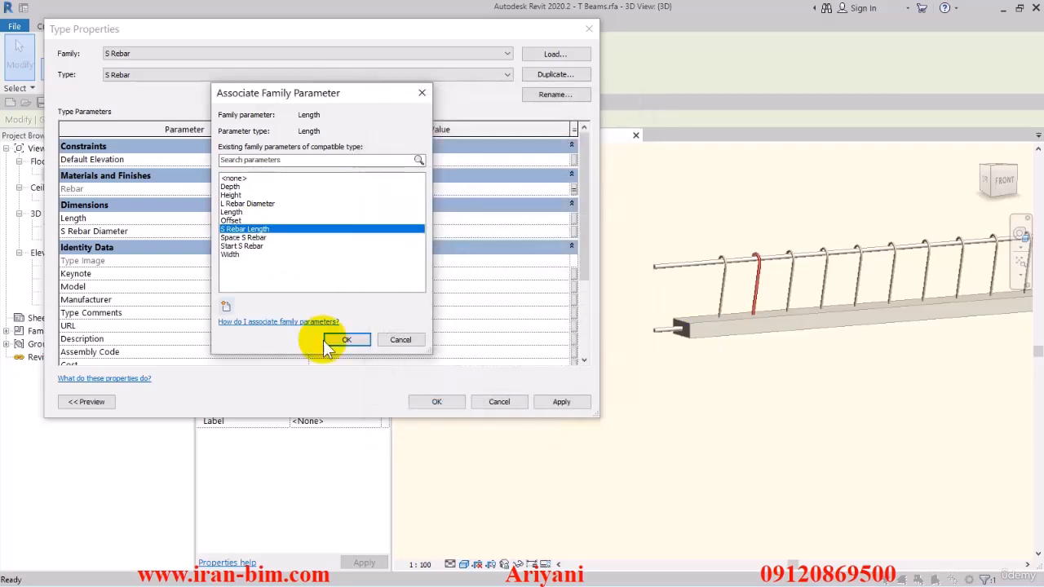
pyautogui.click(346, 339)
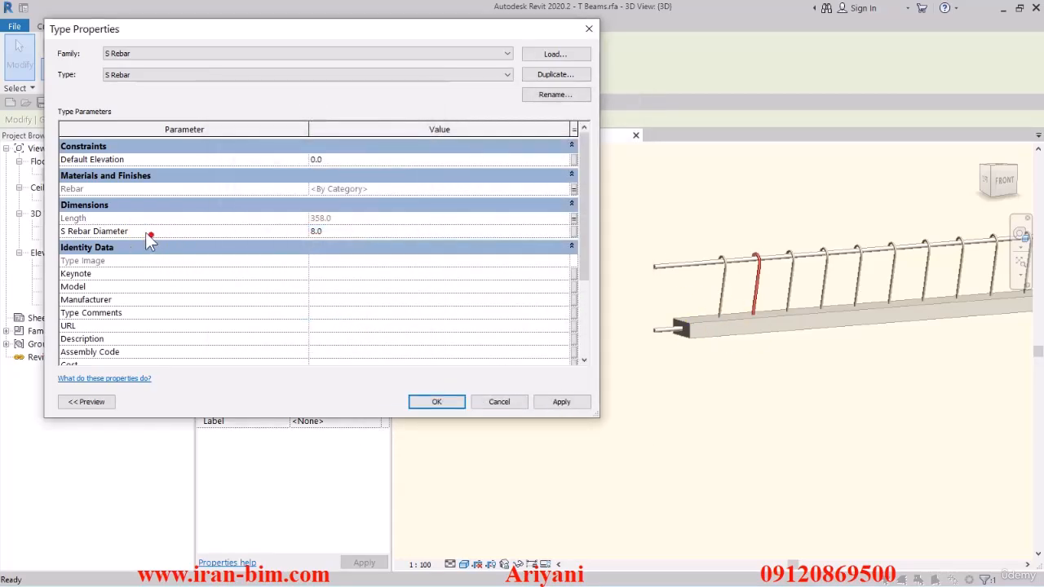
# Step: Associate the S Rebar type's S Rebar Diameter with a new type parameter named S Rebar Diameter, grouped under Dimensions
pyautogui.click(574, 231)
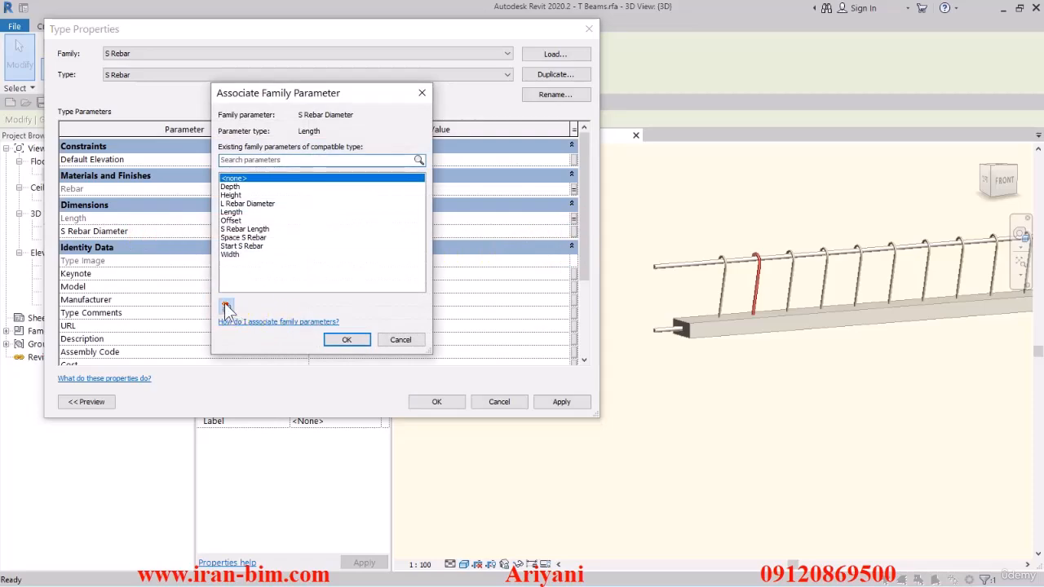
pyautogui.click(226, 306)
pyautogui.write('S Rebar')
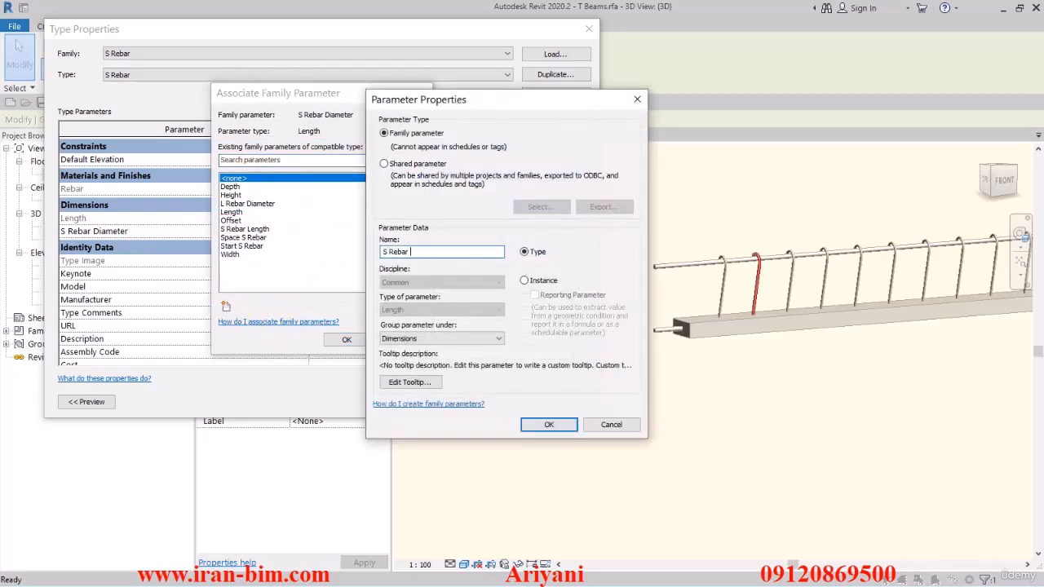
pyautogui.write(' Diame')
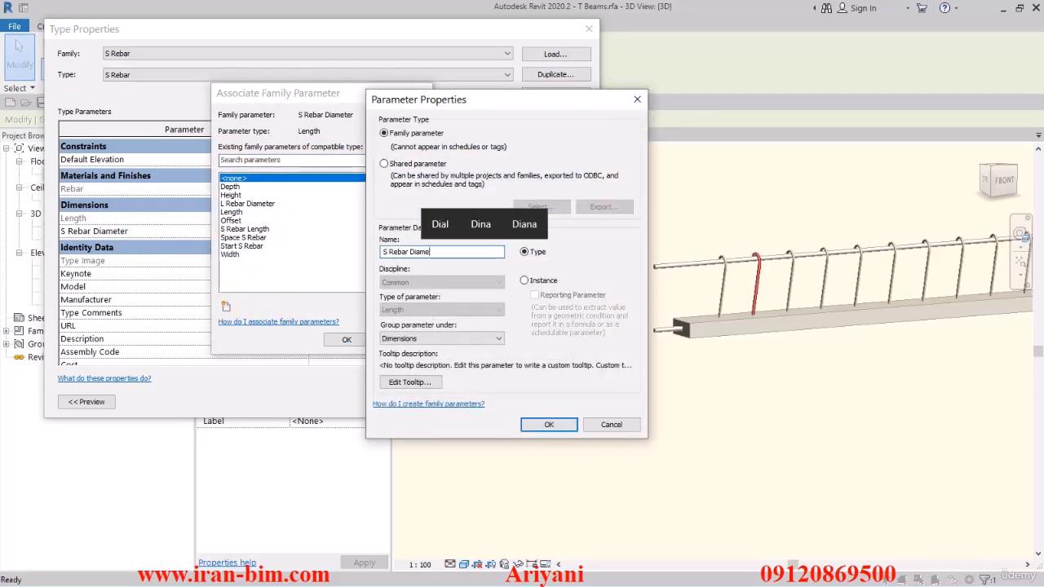
pyautogui.write('ter')
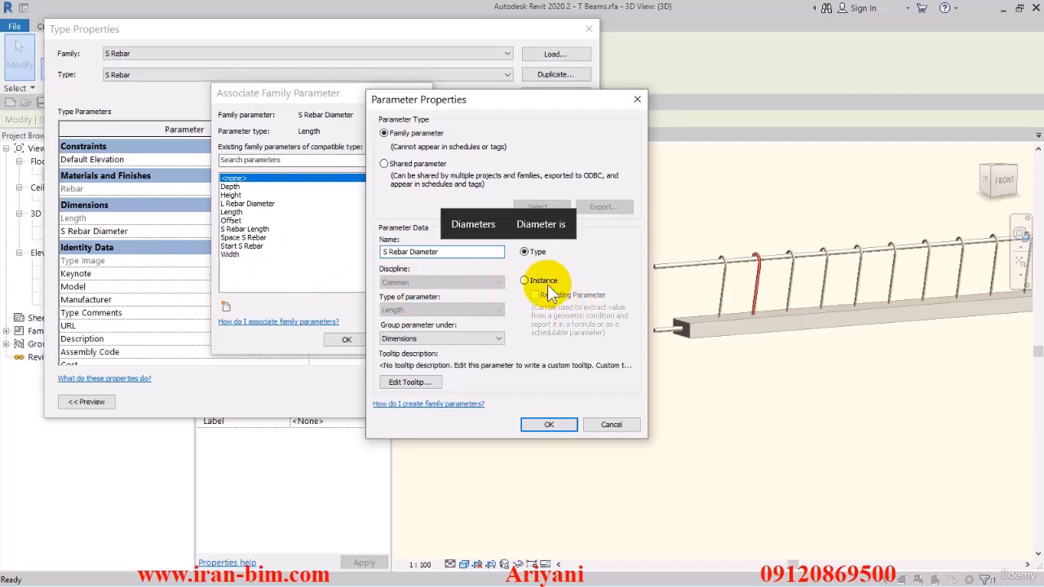
pyautogui.click(547, 425)
pyautogui.click(348, 339)
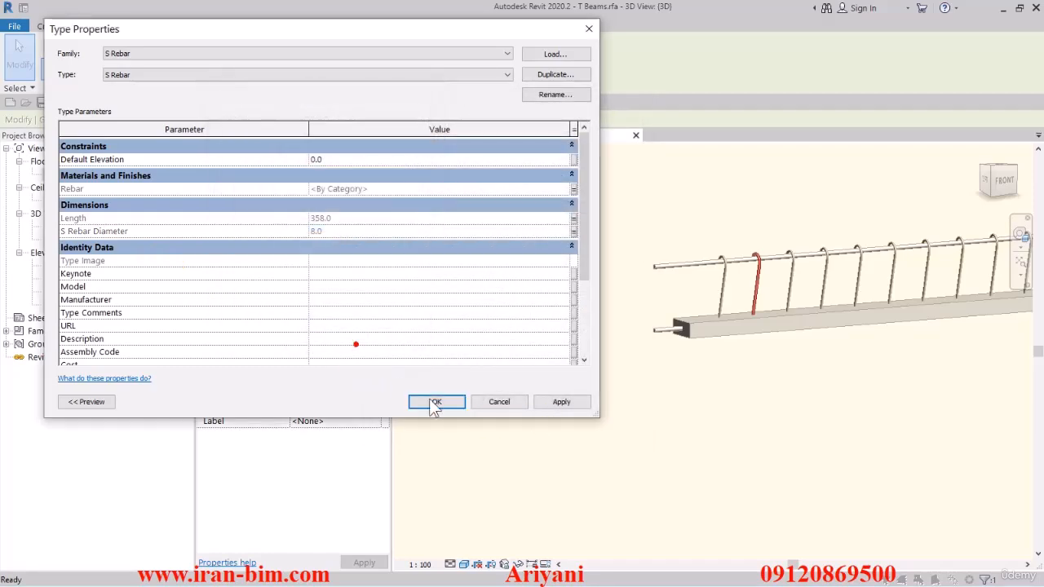
# Step: Accept the S Rebar type properties, finish editing the array group and clear the selection
pyautogui.click(434, 401)
pyautogui.click(500, 159)
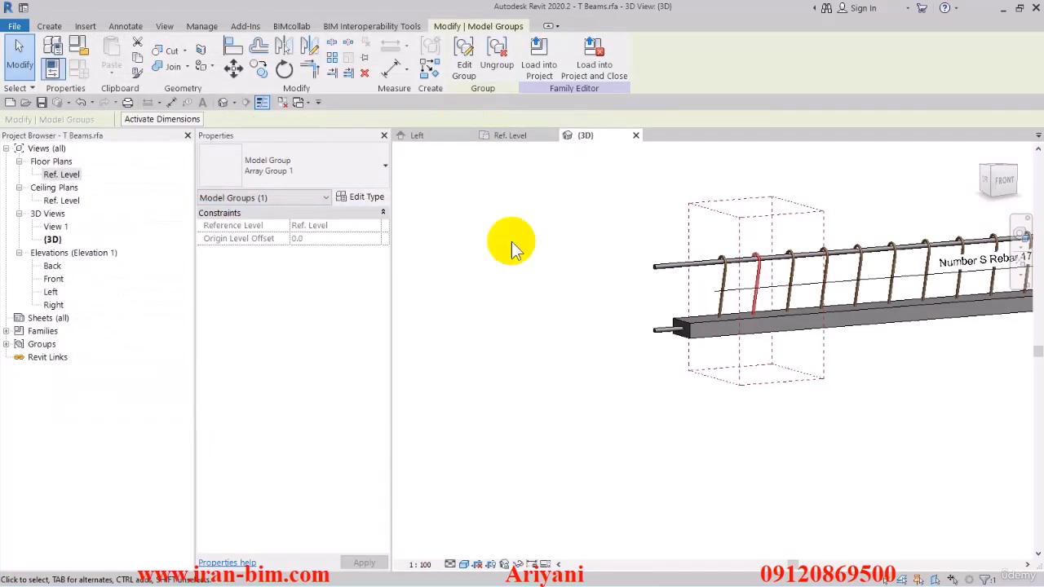
pyautogui.click(501, 270)
# Step: Check which subcategories are available for the longitudinal rebar extrusion, leaving its assignment as it is
pyautogui.click(652, 266)
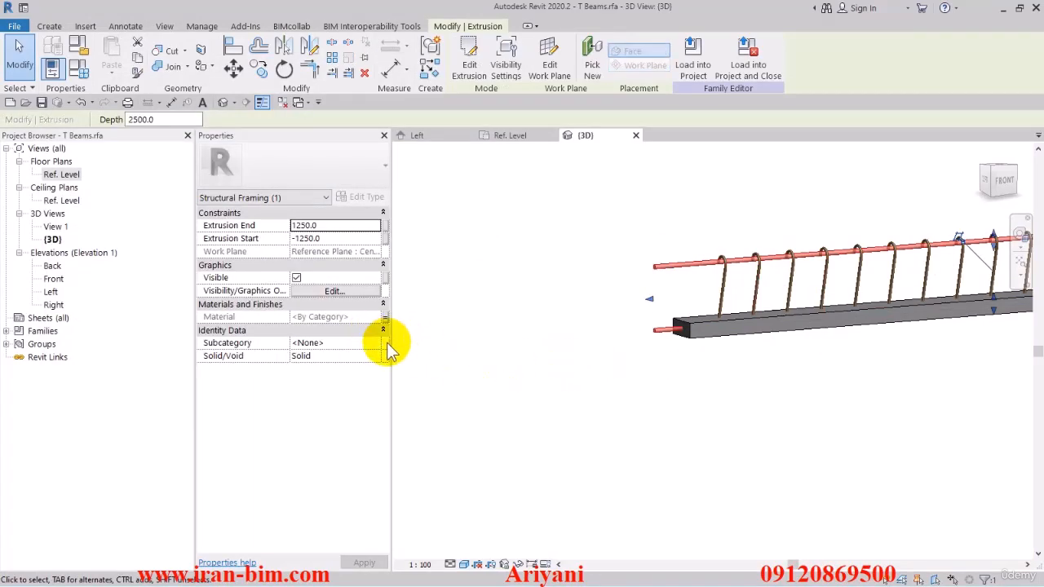
pyautogui.click(377, 345)
pyautogui.scroll(-1, 342, 389)
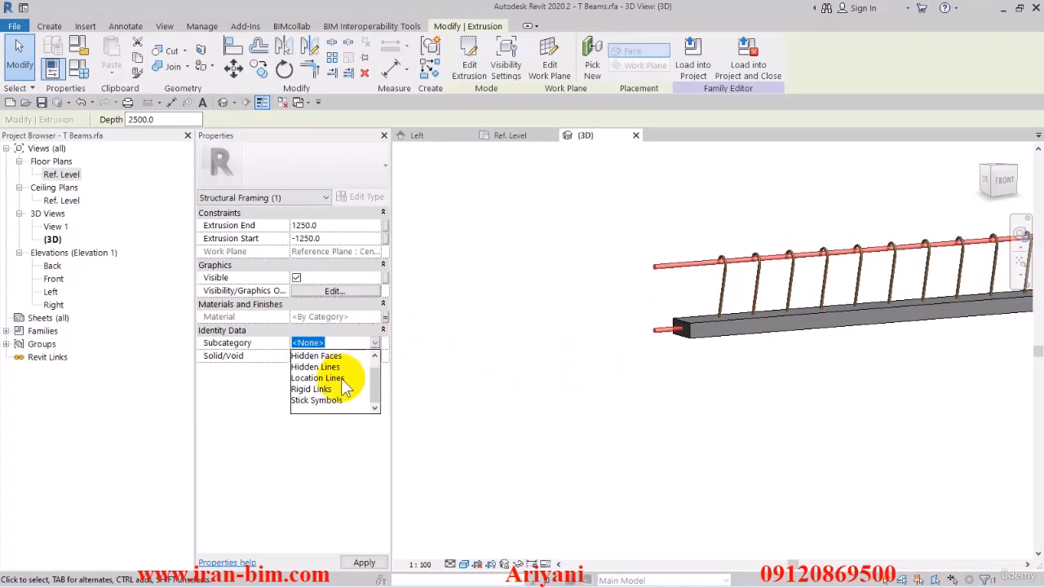
pyautogui.click(449, 385)
pyautogui.click(479, 361)
# Step: Create a model object subcategory named Rebar under Structural Framing in the Object Styles
pyautogui.click(204, 27)
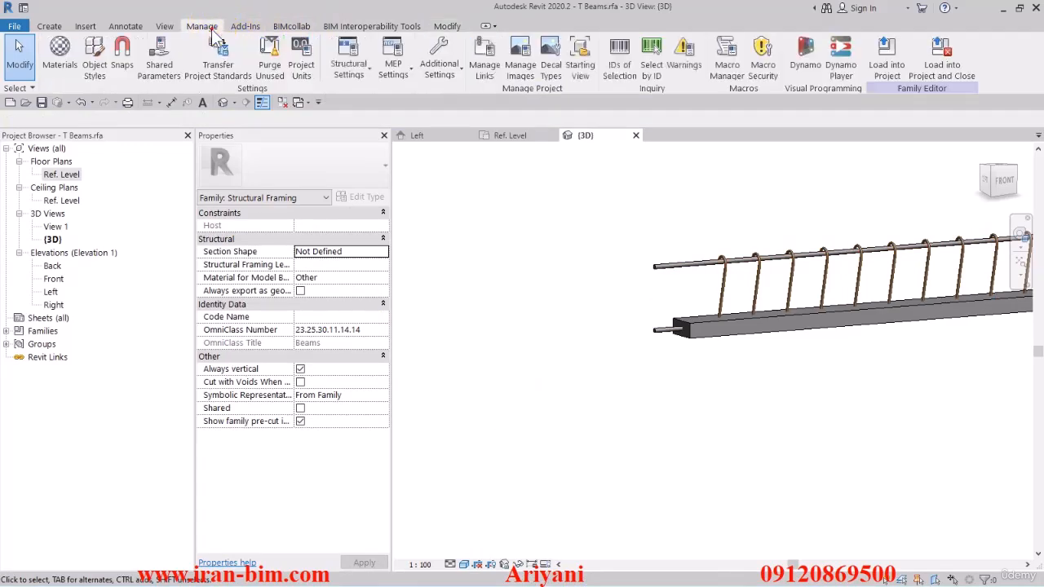
pyautogui.click(124, 56)
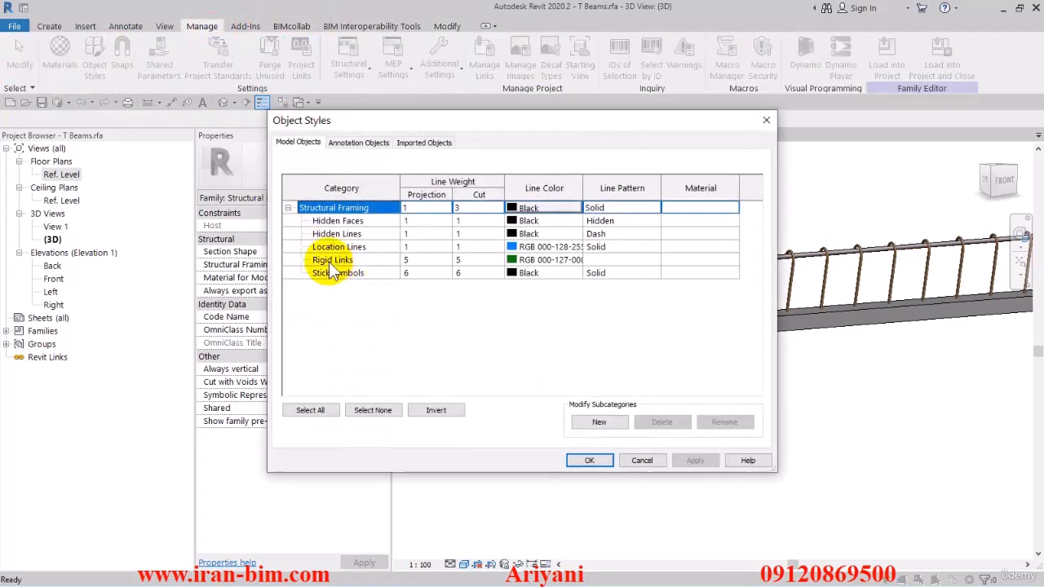
pyautogui.click(598, 422)
pyautogui.write('Rebar')
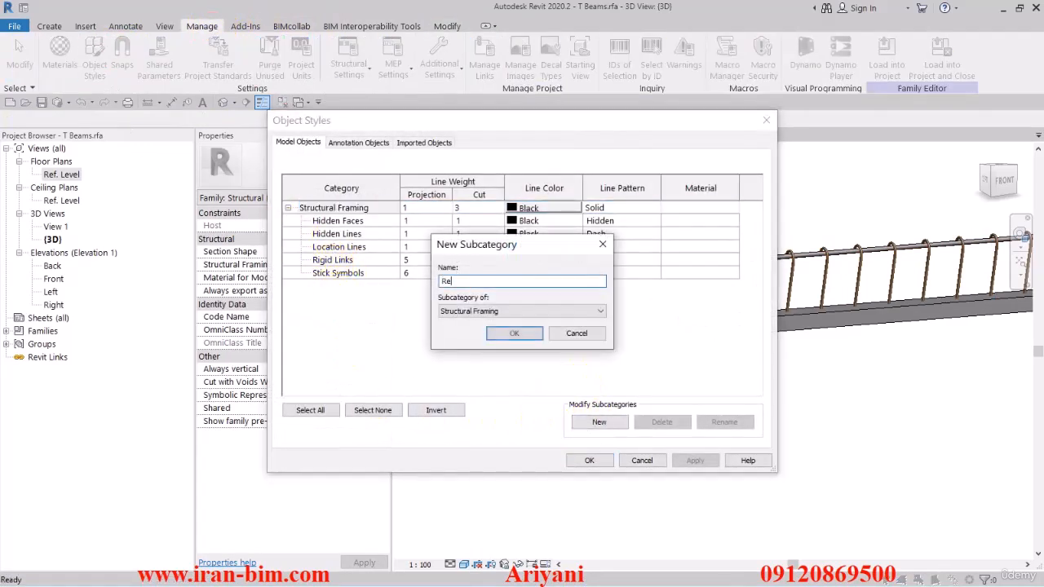
pyautogui.click(513, 333)
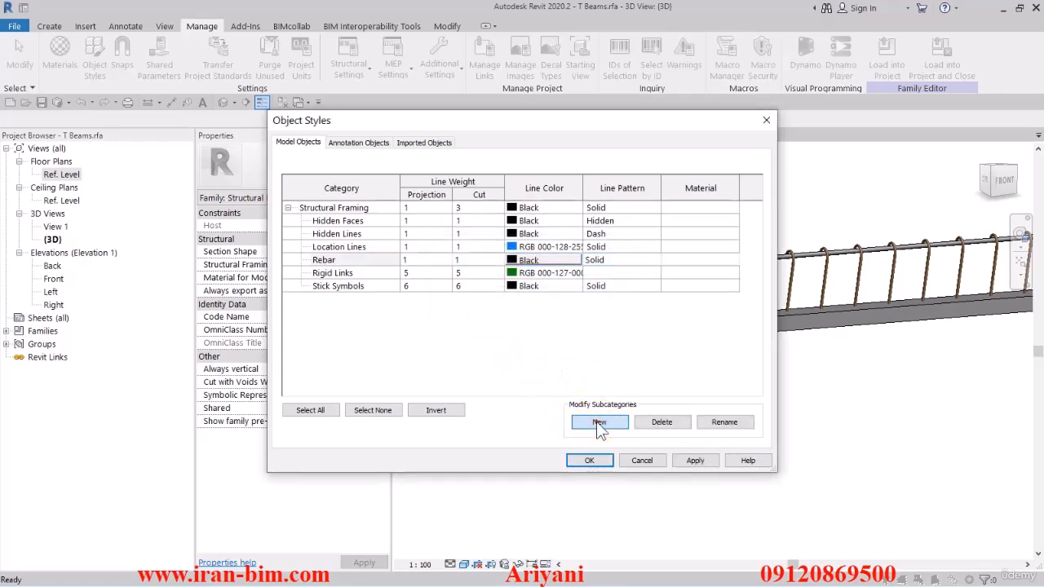
pyautogui.click(592, 458)
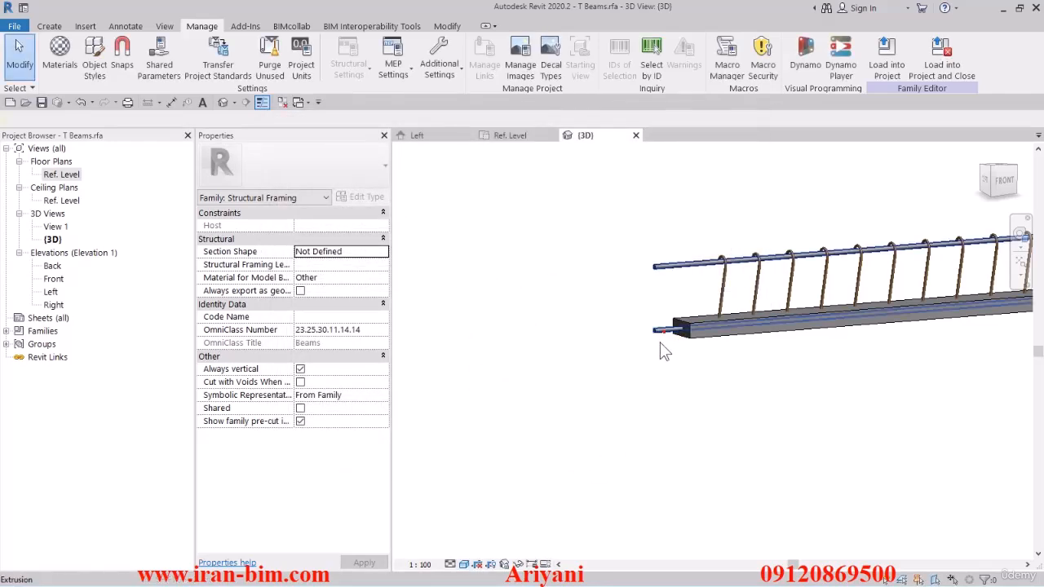
# Step: Assign the Rebar subcategory to the longitudinal rebar extrusion and clear the selection
pyautogui.click(660, 331)
pyautogui.click(365, 343)
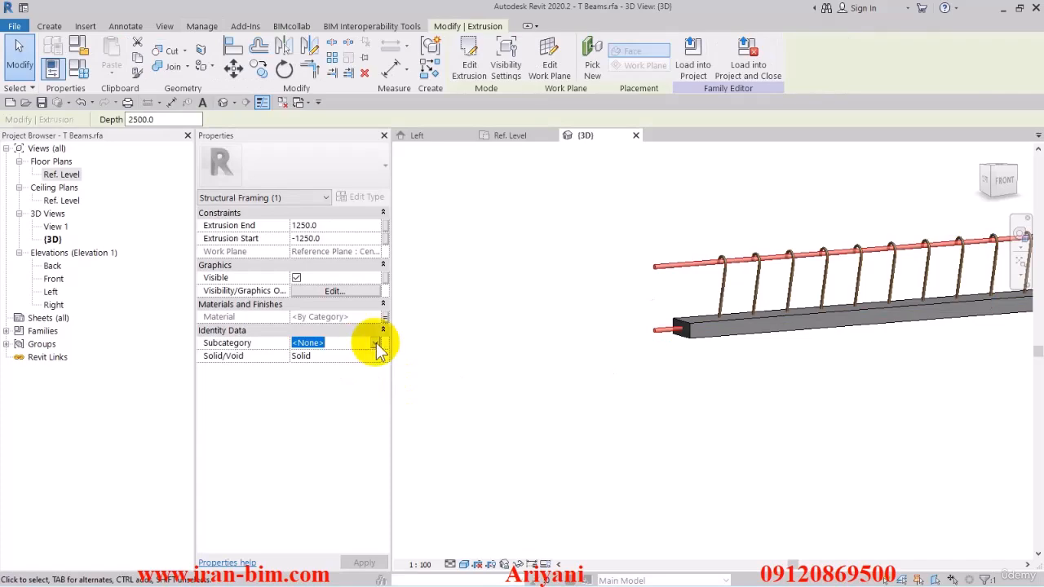
pyautogui.click(377, 346)
pyautogui.click(308, 376)
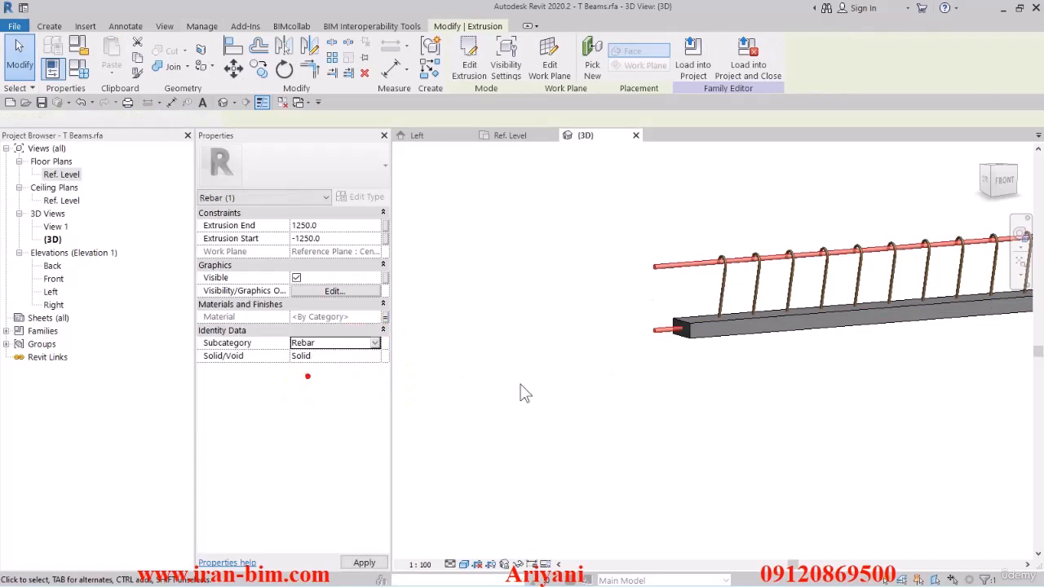
pyautogui.click(538, 373)
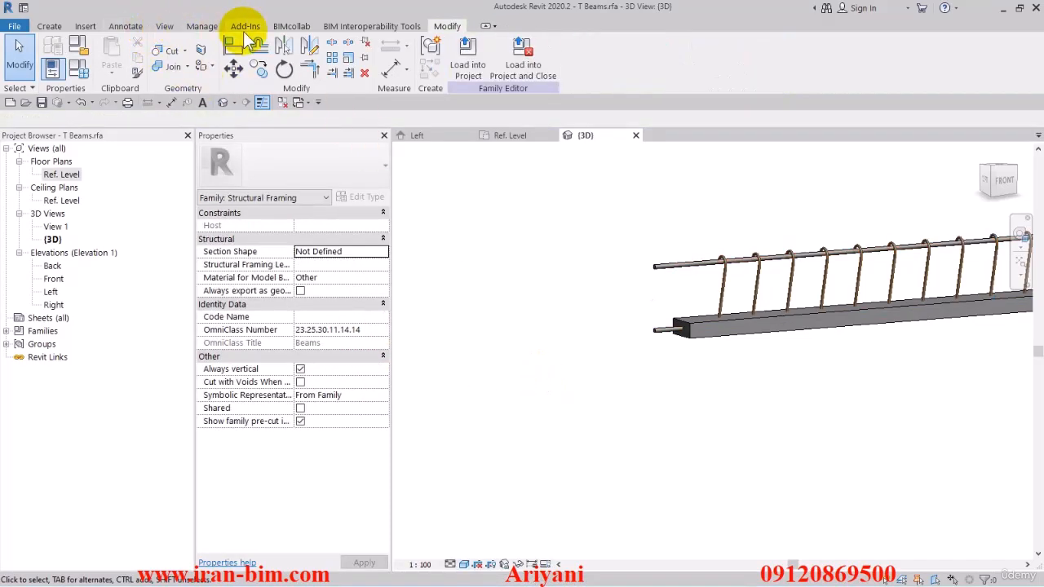
# Step: Create a model object subcategory named Concrete under Structural Framing in the Object Styles
pyautogui.click(201, 26)
pyautogui.click(95, 59)
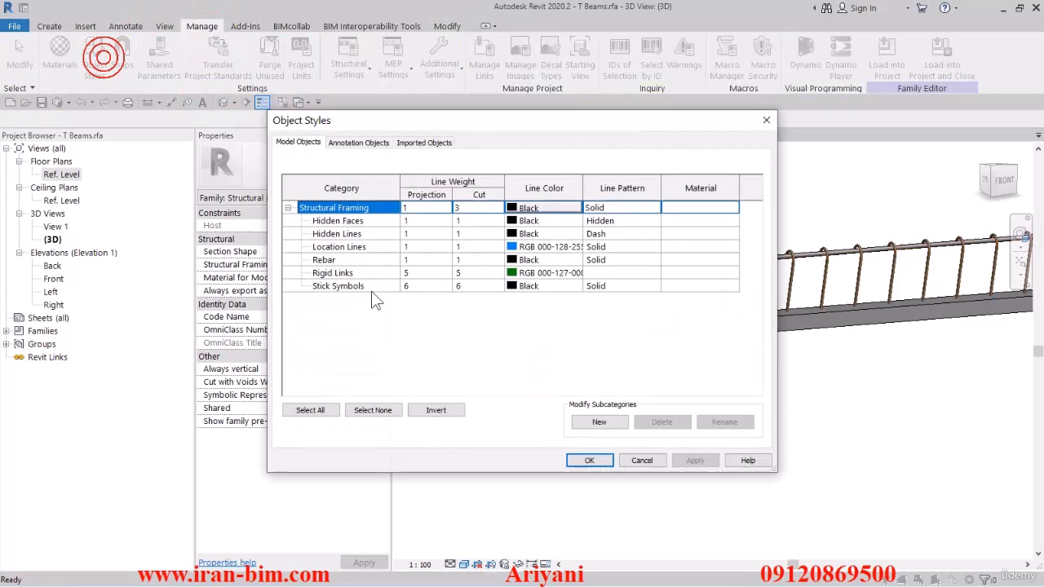
pyautogui.click(590, 419)
pyautogui.write('Concrete')
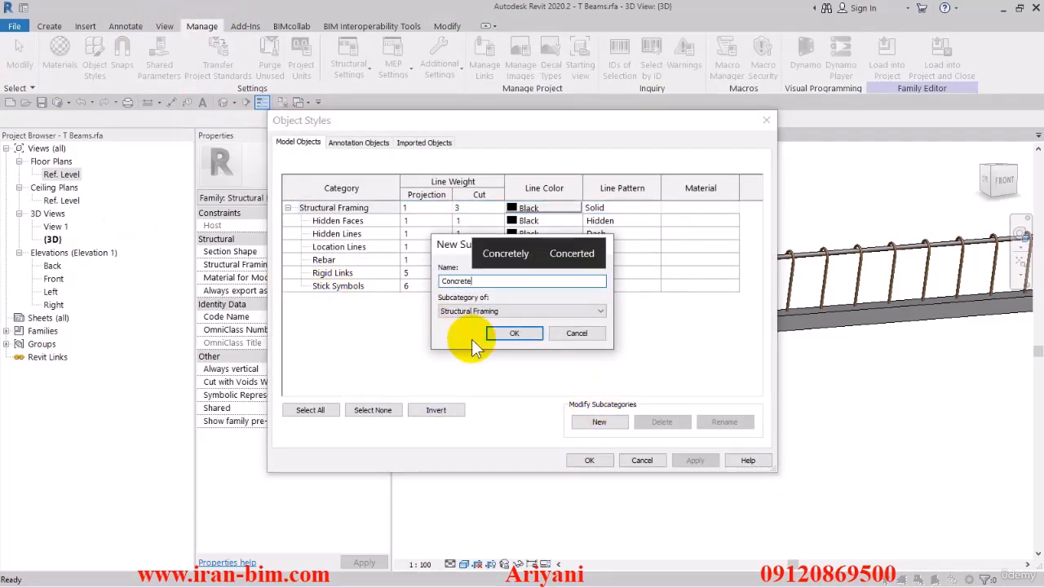
pyautogui.click(512, 334)
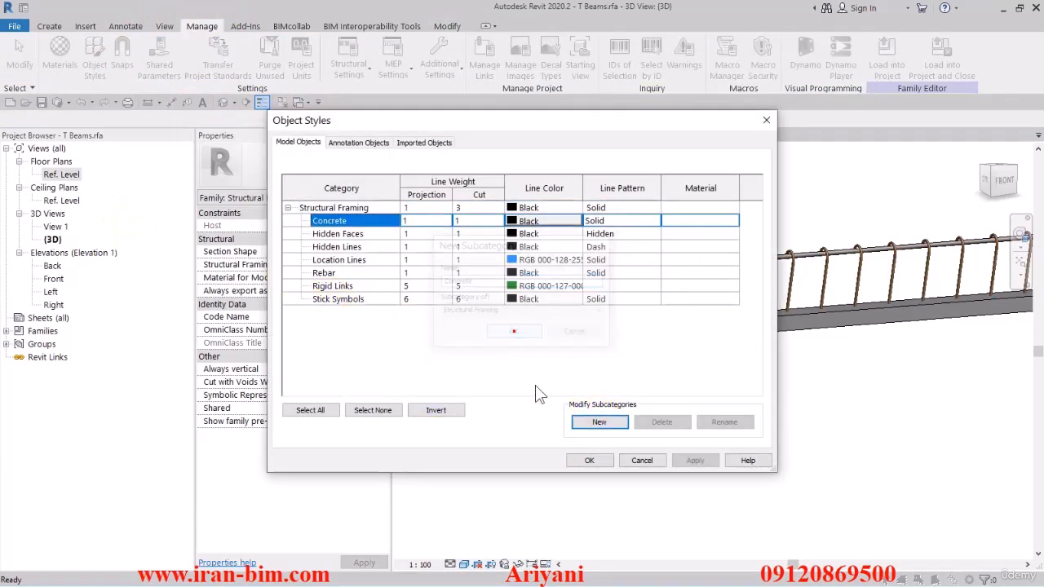
pyautogui.click(587, 461)
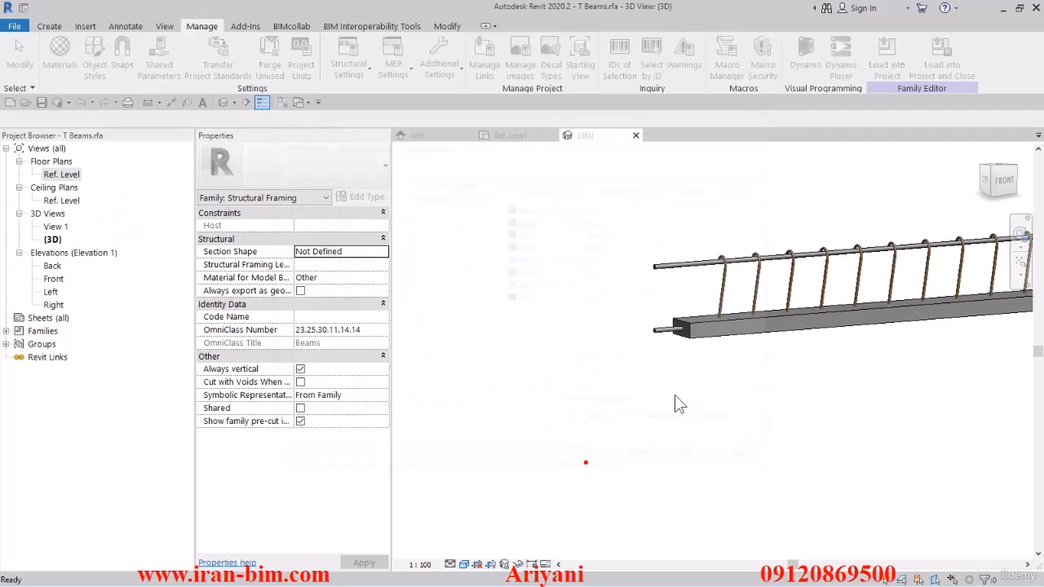
# Step: Assign the Concrete subcategory to the rectangular concrete base extrusion and clear the selection
pyautogui.click(722, 333)
pyautogui.click(373, 343)
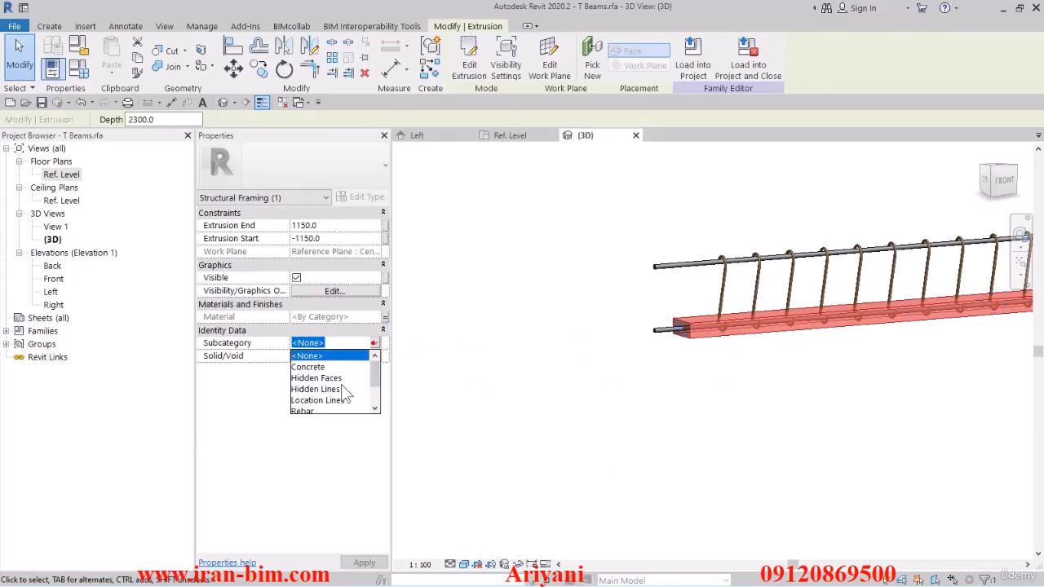
pyautogui.scroll(-2, 327, 383)
pyautogui.scroll(1, 311, 390)
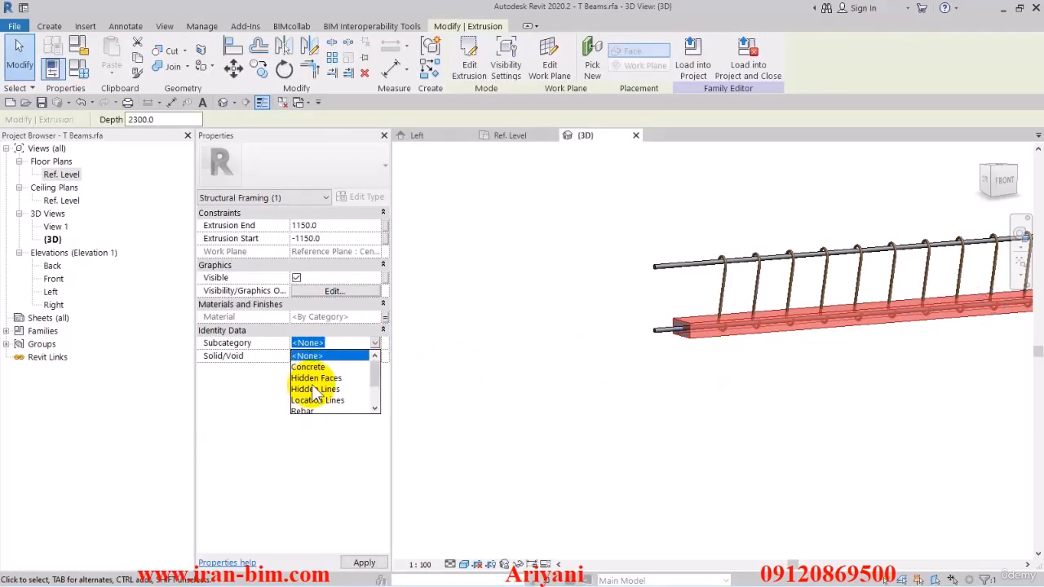
pyautogui.click(314, 356)
pyautogui.click(515, 376)
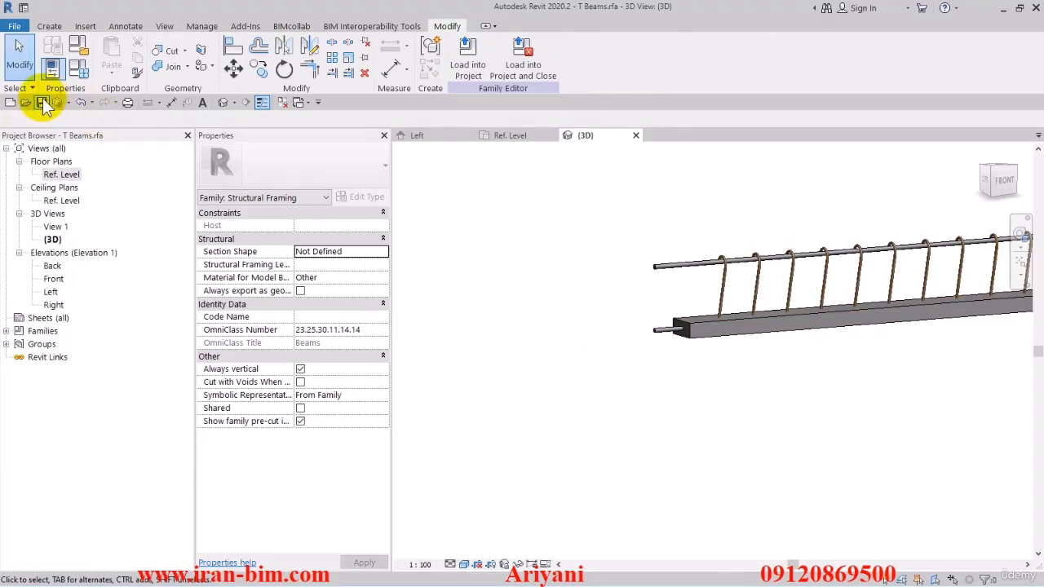
# Step: Open the family types of the T Beams family
pyautogui.click(77, 69)
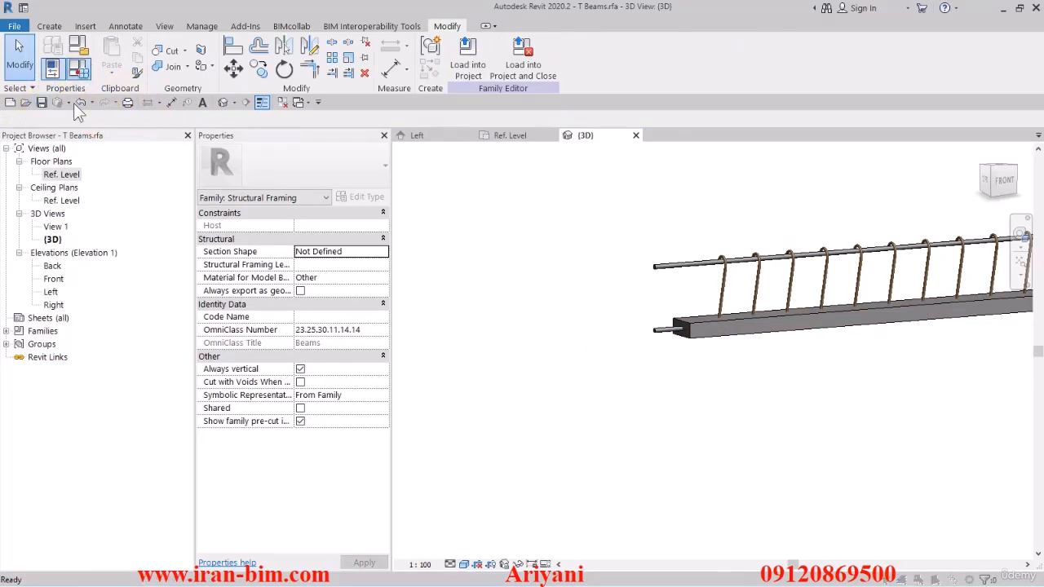